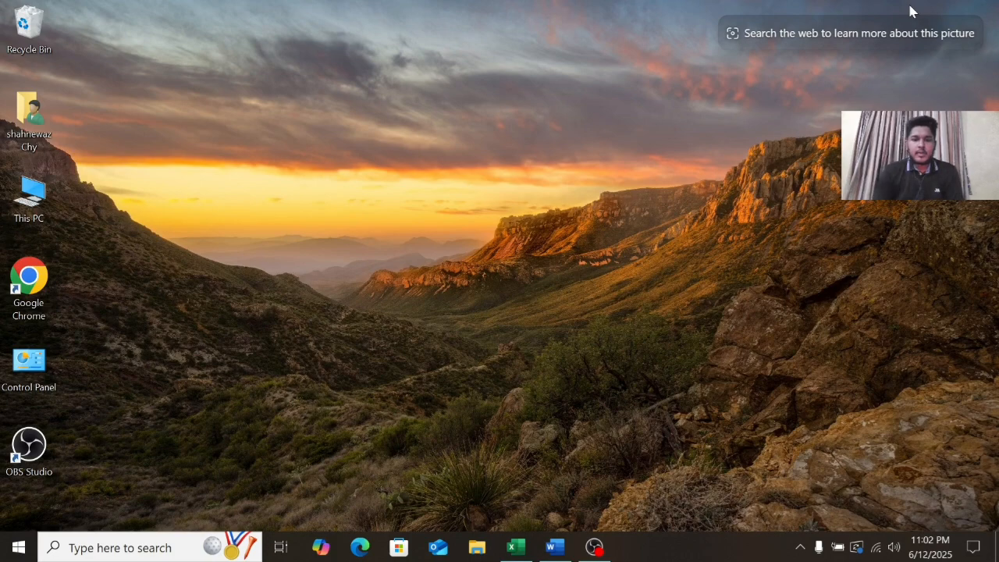
# Step: Switch to the Excel workbook and make the Effective Annual Rate title on the EAR sheet bold
pyautogui.click(531, 550)
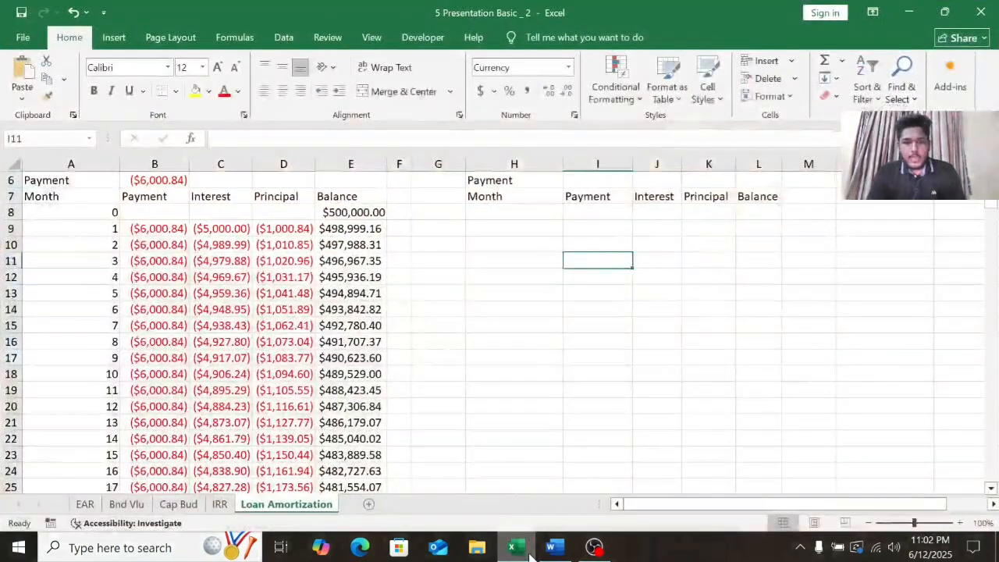
pyautogui.click(84, 504)
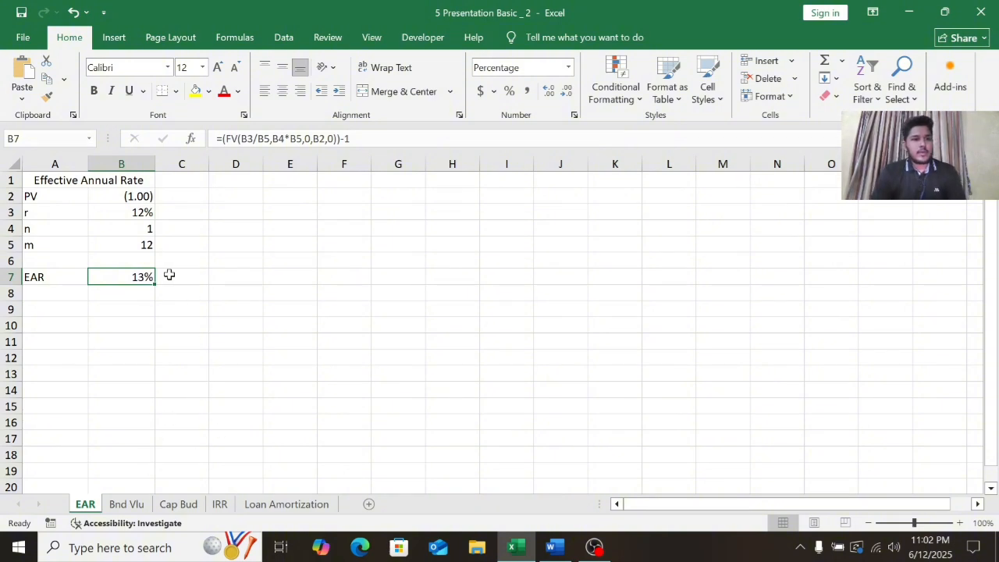
pyautogui.click(120, 182)
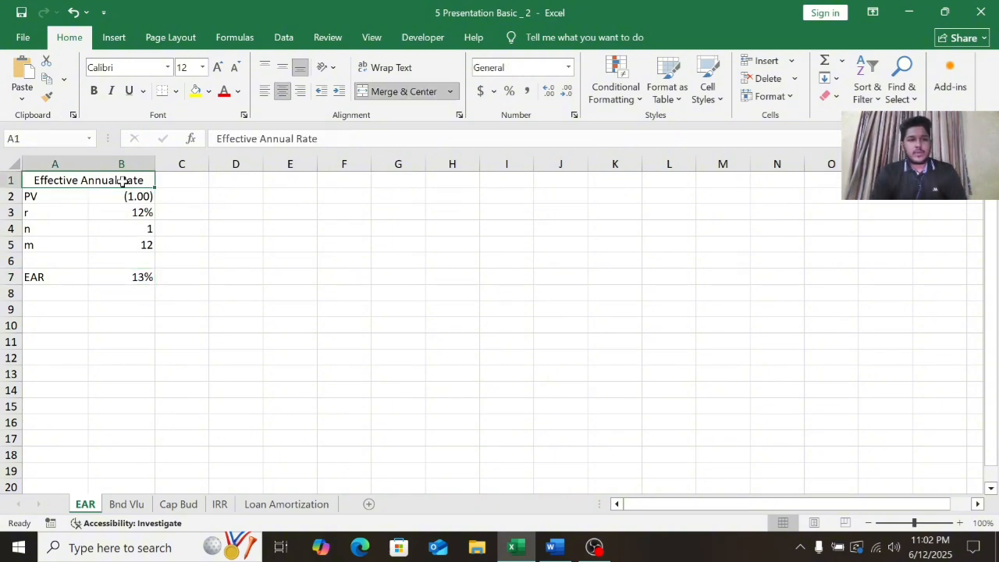
pyautogui.click(94, 90)
pyautogui.click(238, 240)
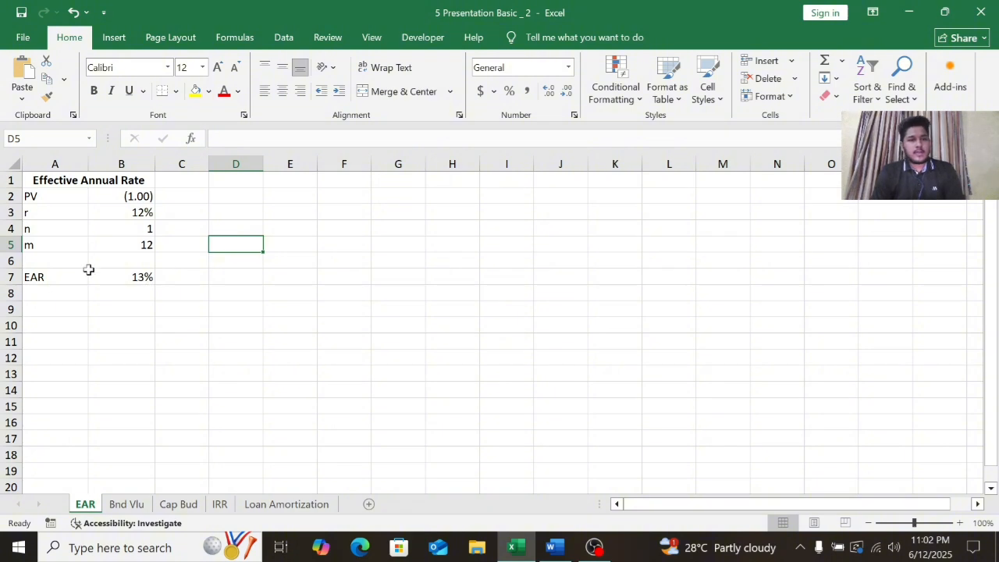
# Step: Start the formula =(FV( in cell C7 of the EAR sheet, using B3/B5 as the rate argument
pyautogui.click(223, 279)
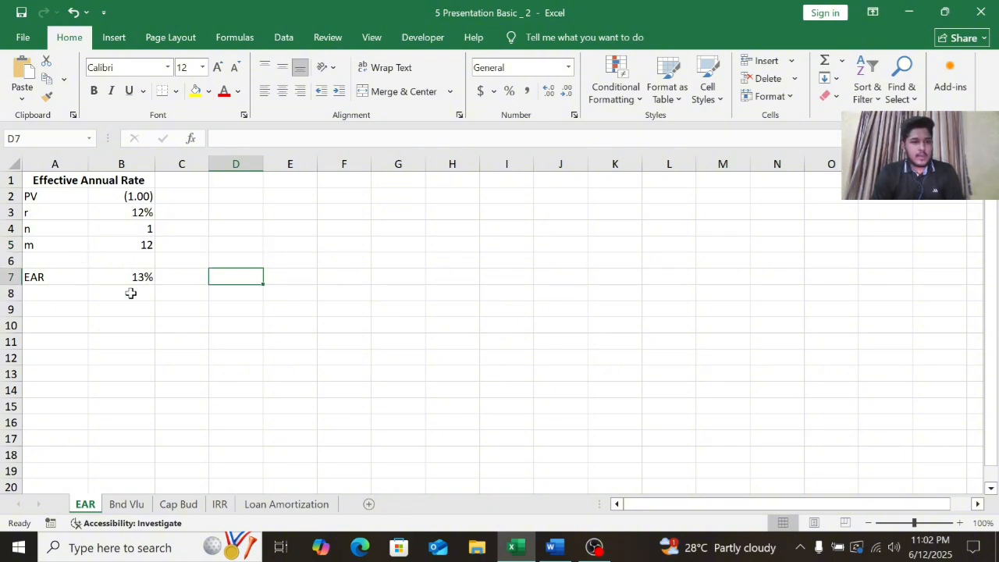
pyautogui.click(174, 279)
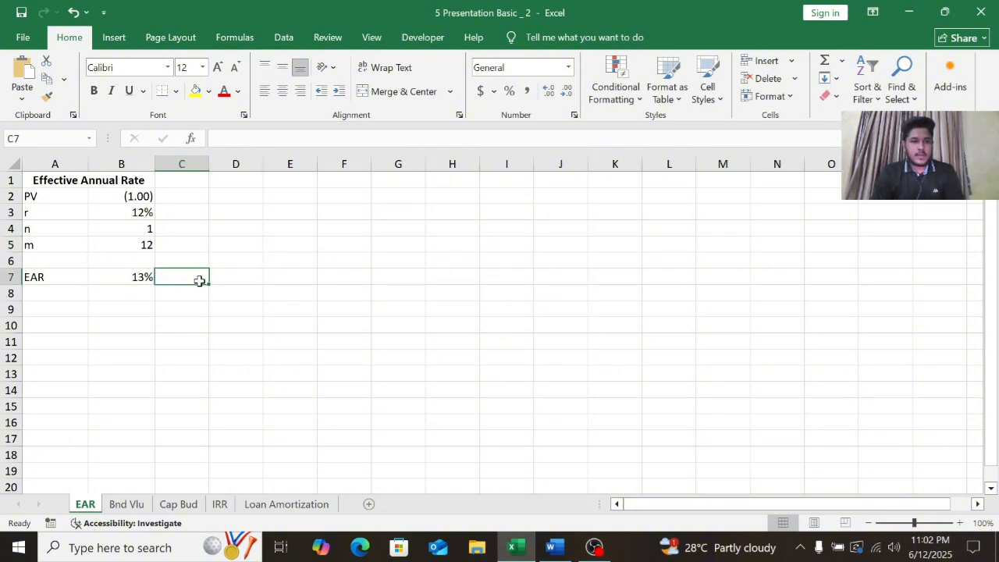
pyautogui.write('=')
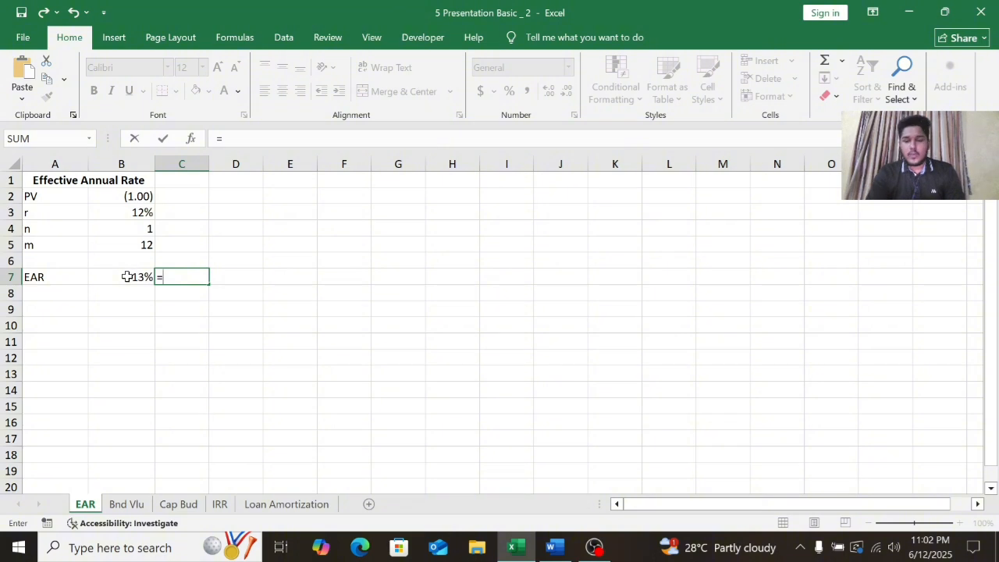
pyautogui.write('(')
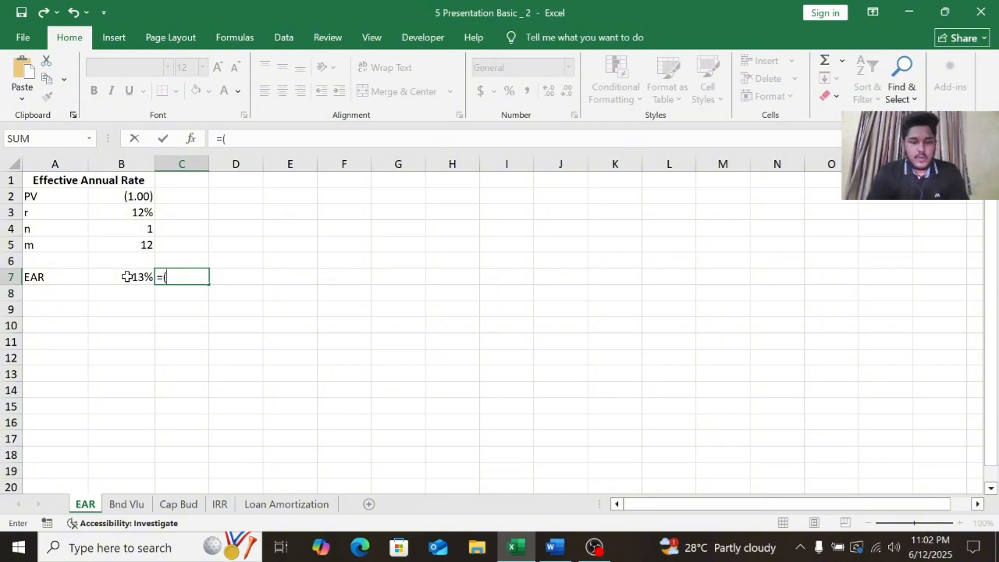
pyautogui.write('fv')
pyautogui.press('Tab')
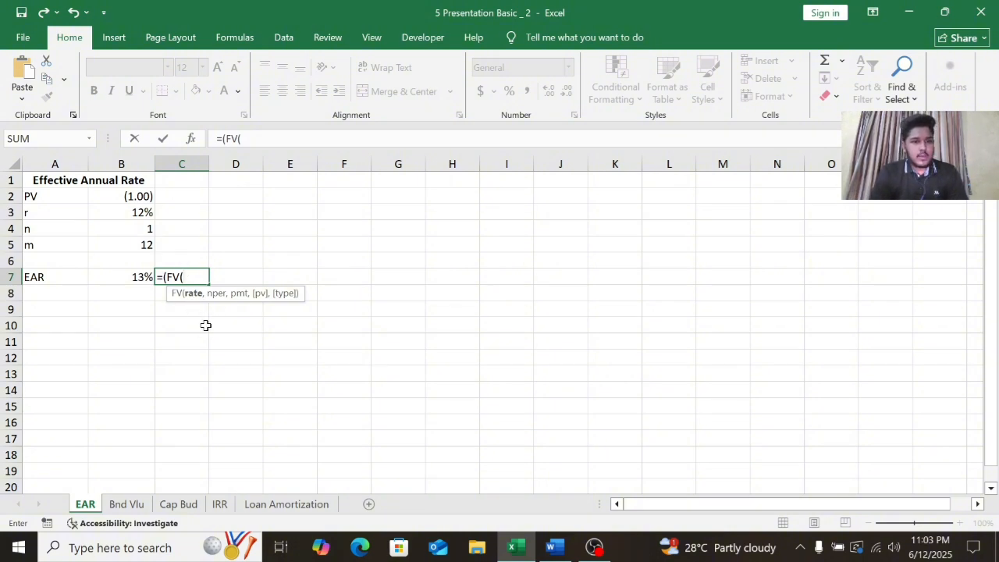
pyautogui.press('F2')
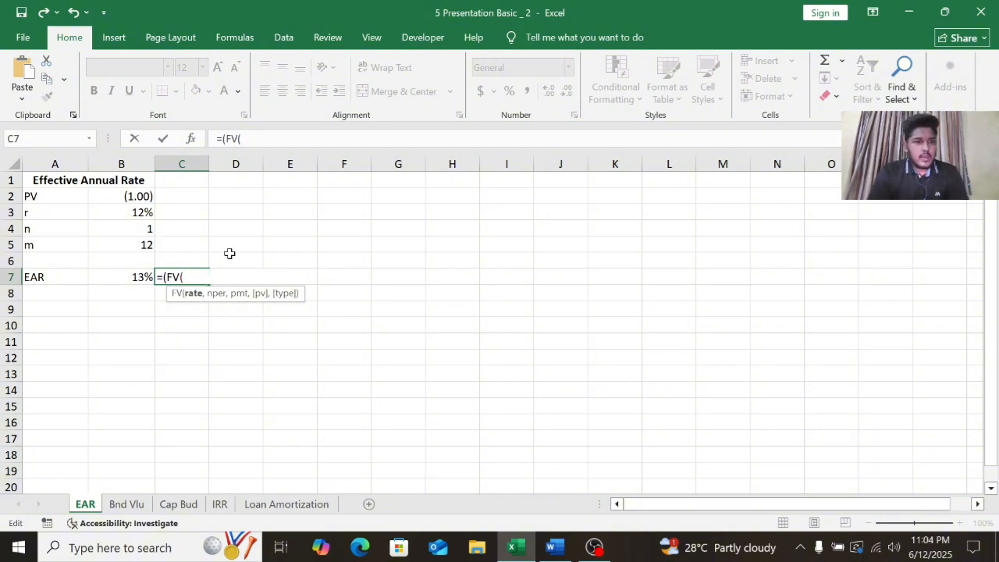
pyautogui.click(134, 215)
pyautogui.write('/')
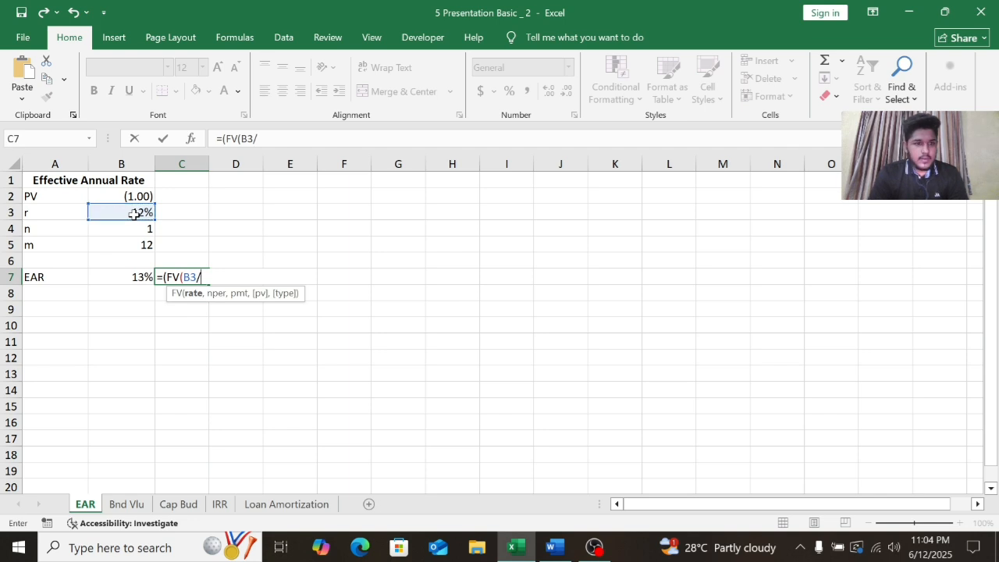
pyautogui.click(140, 244)
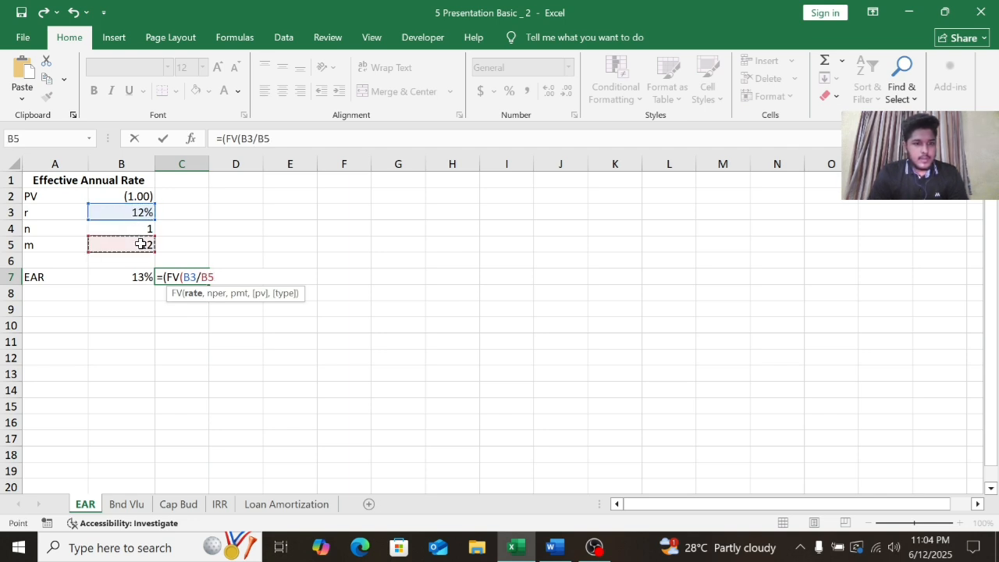
pyautogui.write(',')
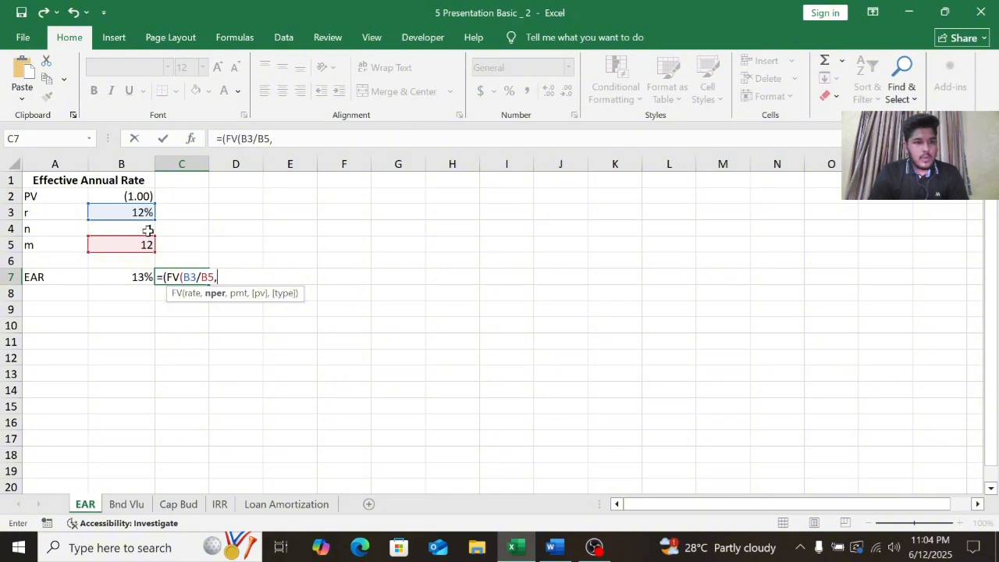
# Step: Add B4*B5 as the number of periods and 0 as the payment in the FV formula
pyautogui.click(148, 230)
pyautogui.write('*')
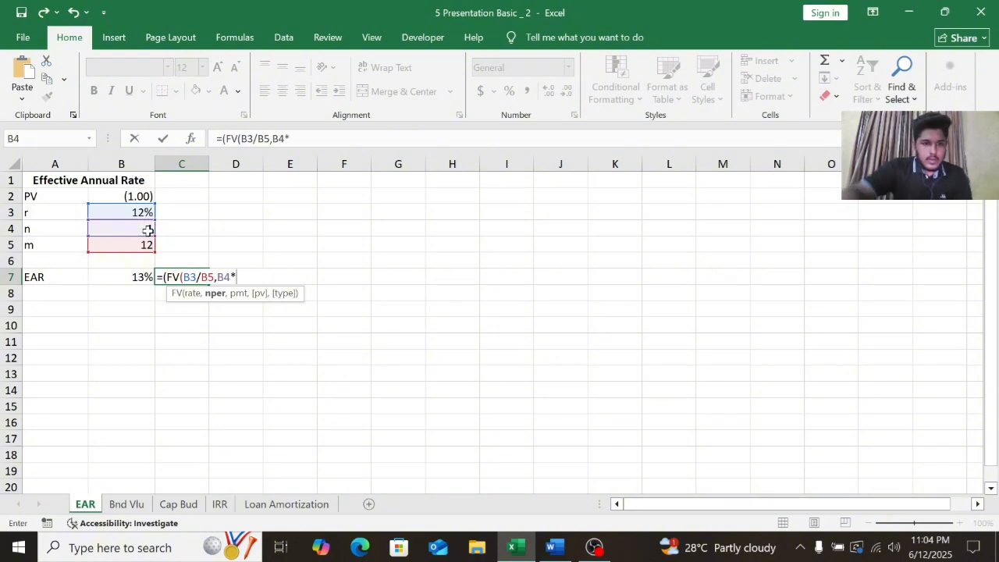
pyautogui.click(144, 244)
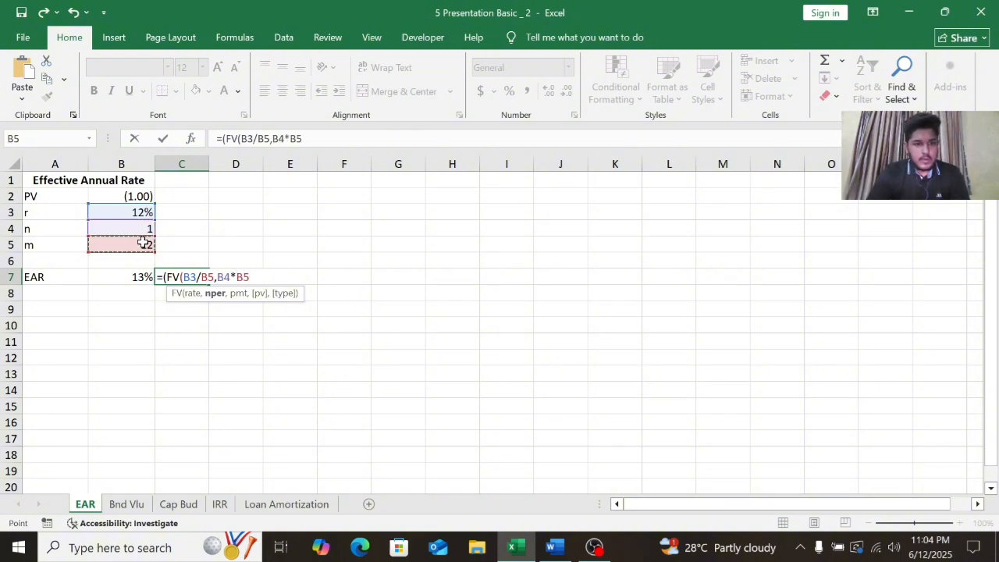
pyautogui.write(',0,')
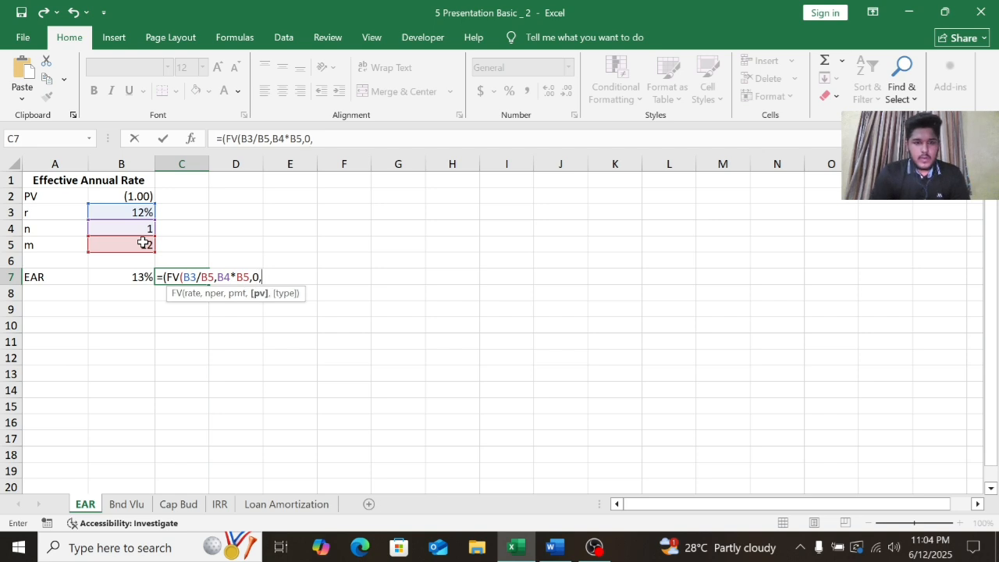
# Step: Complete the FV formula with B2 as the present value and 0 as the type, subtracting 1 from the result
pyautogui.click(125, 196)
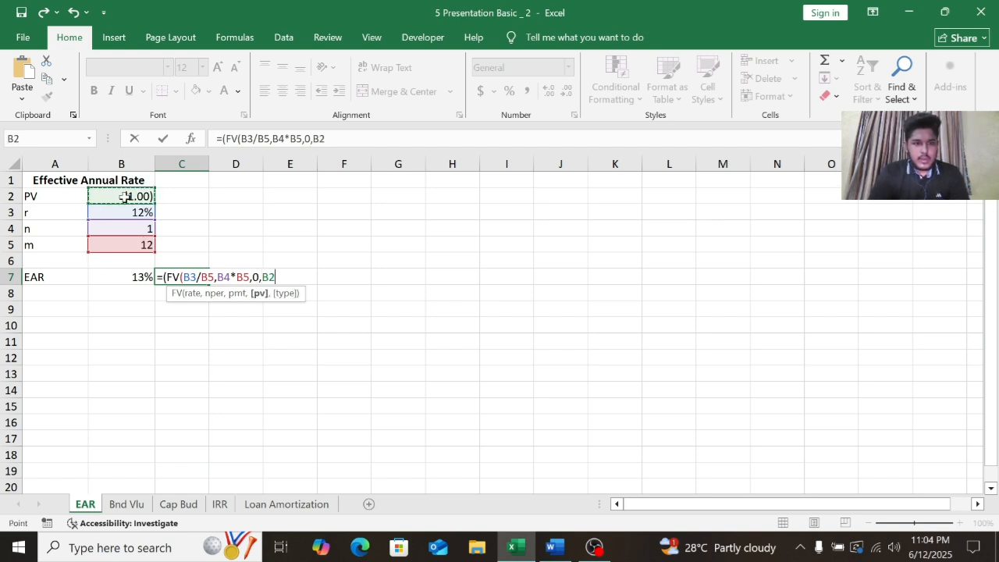
pyautogui.write(',')
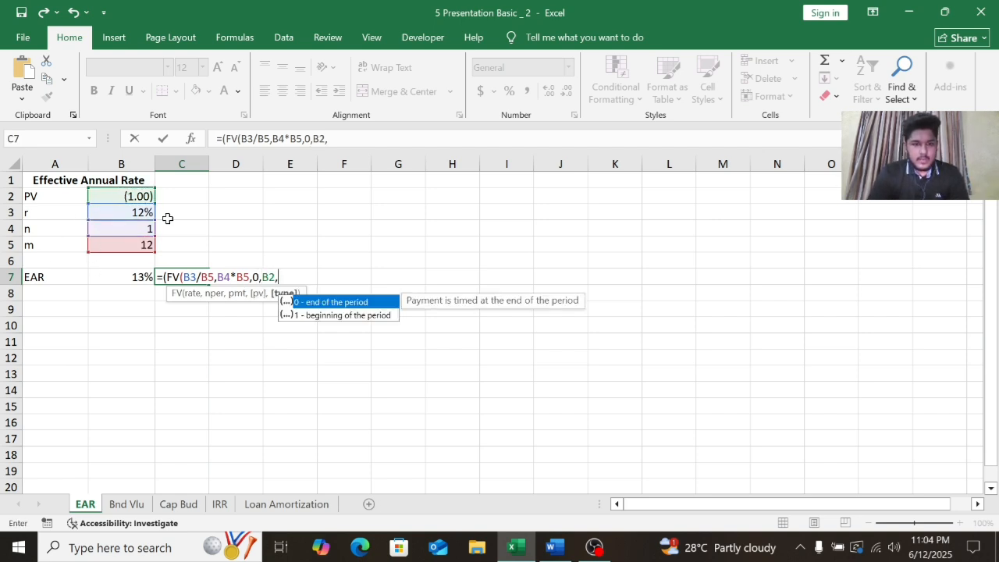
pyautogui.write('0')
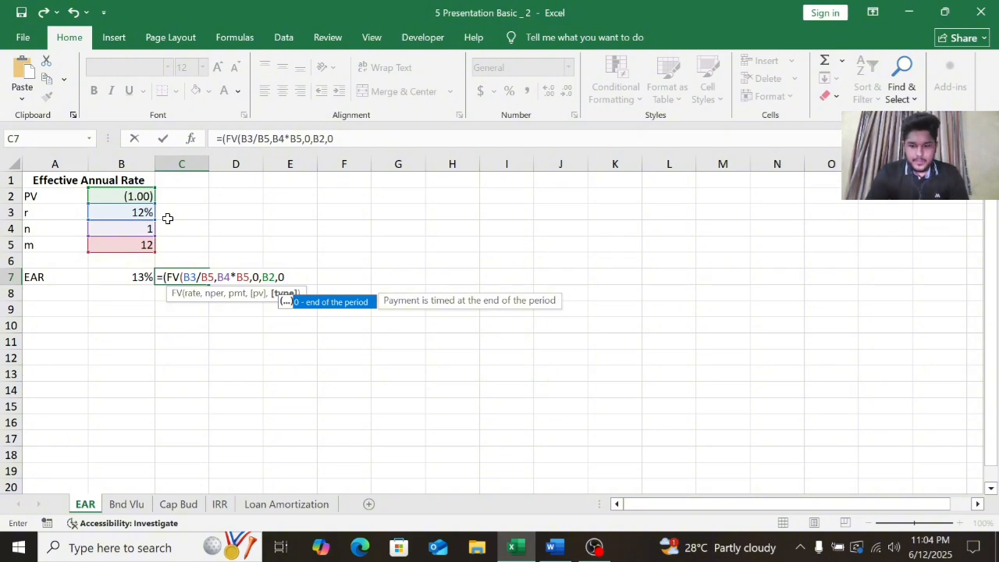
pyautogui.write(')')
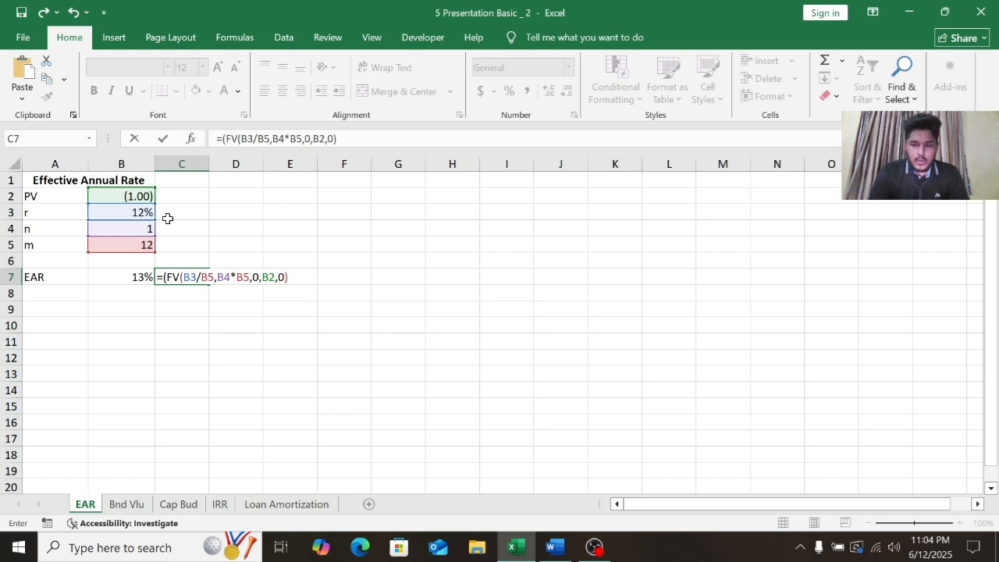
pyautogui.write(')')
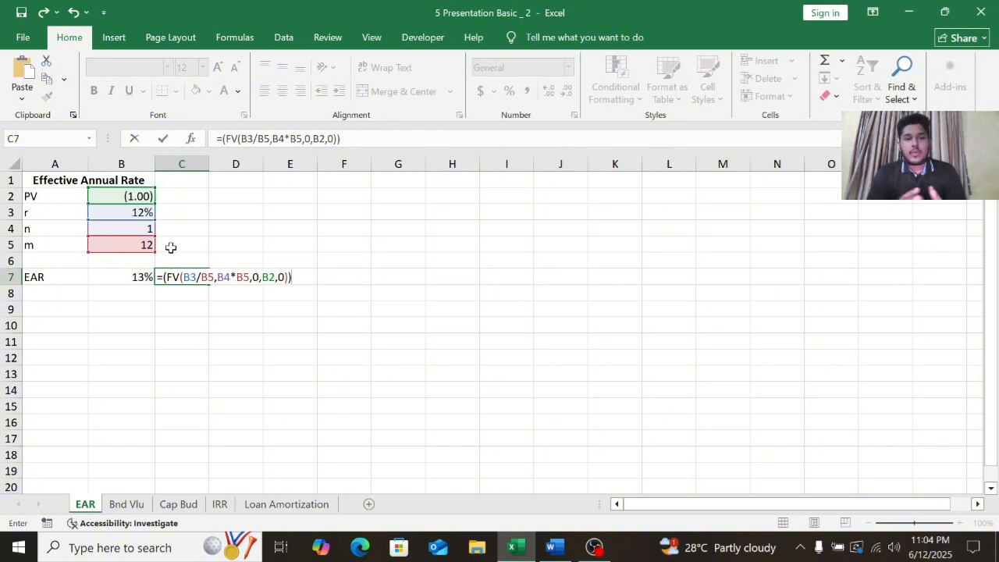
pyautogui.write('-1')
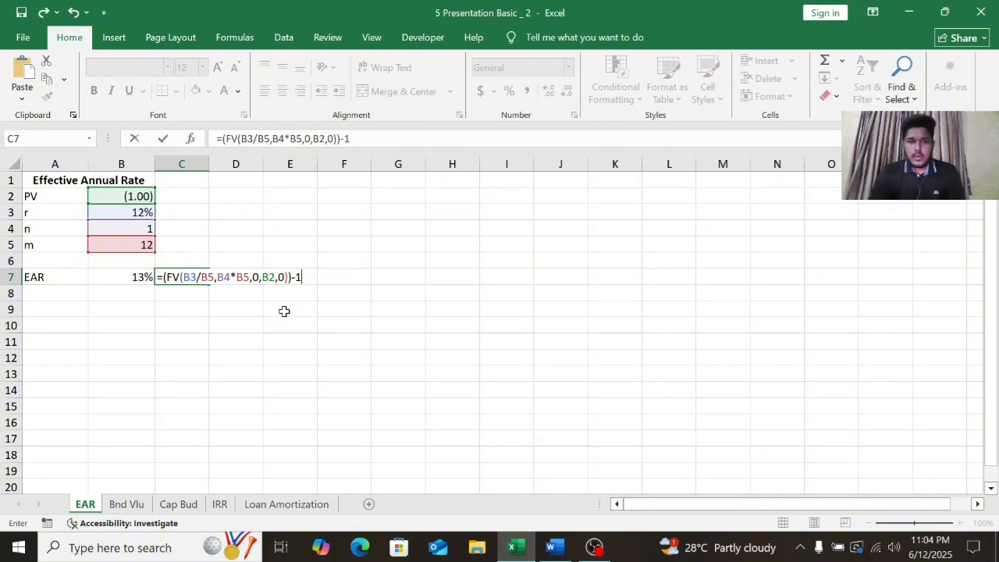
pyautogui.press('Return')
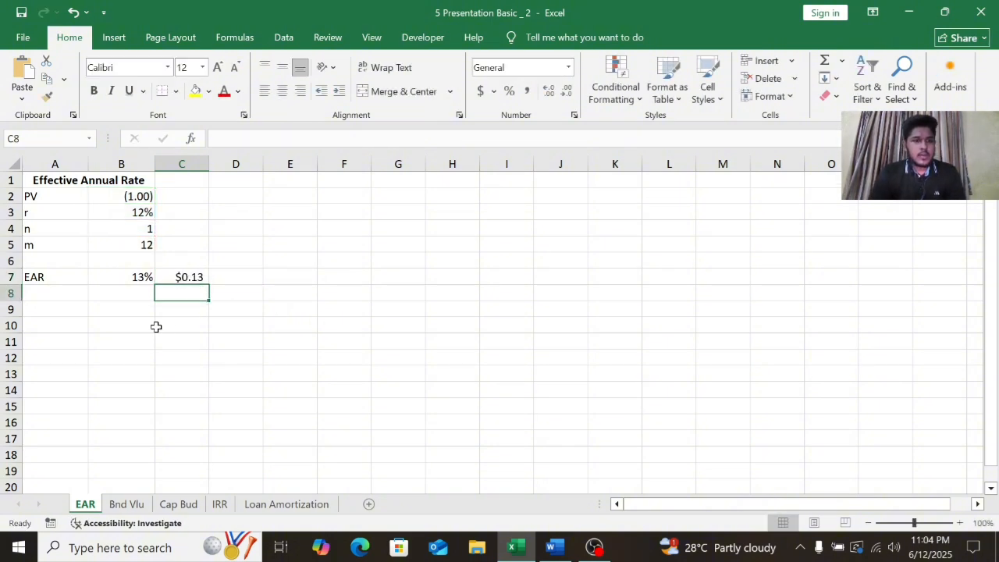
# Step: Format the EAR result in cell C7 with the Number category and finish with the Percentage style
pyautogui.click(200, 273)
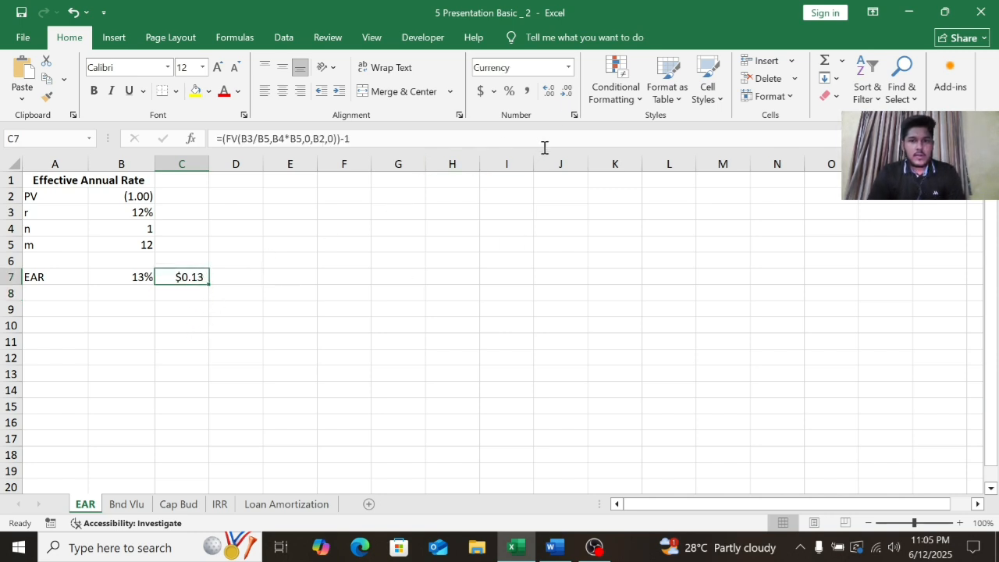
pyautogui.click(574, 115)
pyautogui.click(331, 113)
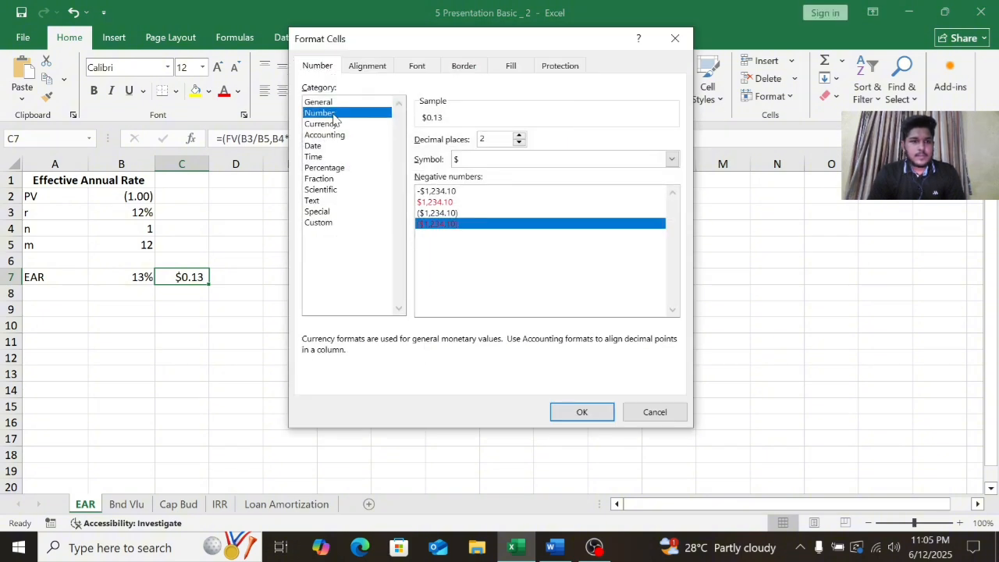
pyautogui.click(573, 414)
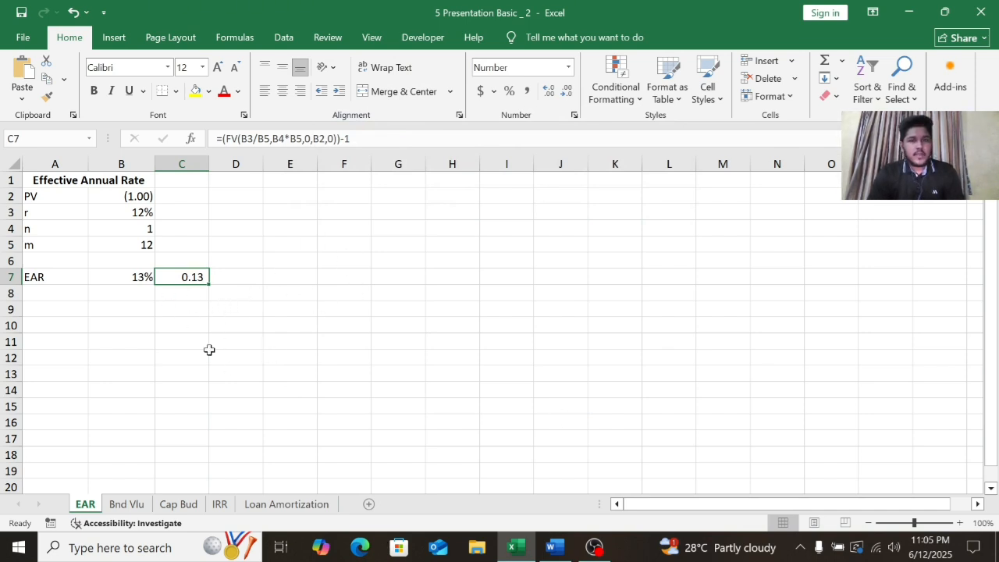
pyautogui.click(509, 93)
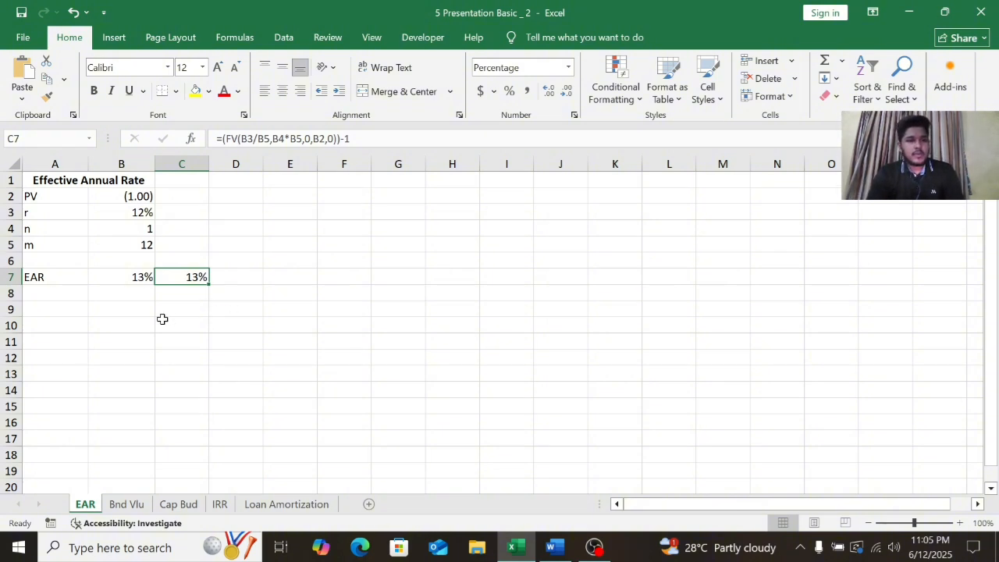
# Step: On the Bnd Vlu sheet, start a PV formula in cell C6 with the yield to maturity in B5 as the rate
pyautogui.click(127, 505)
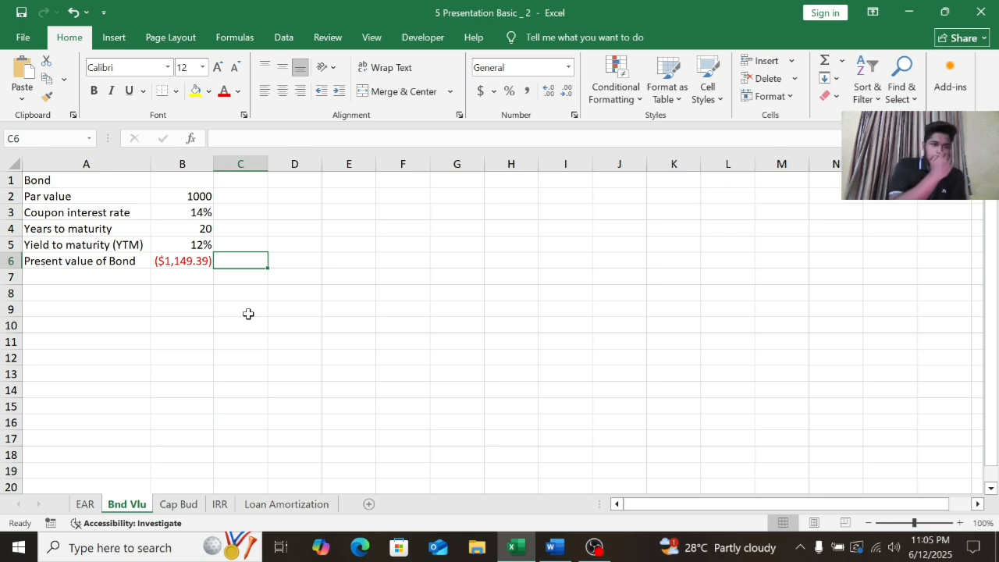
pyautogui.click(184, 263)
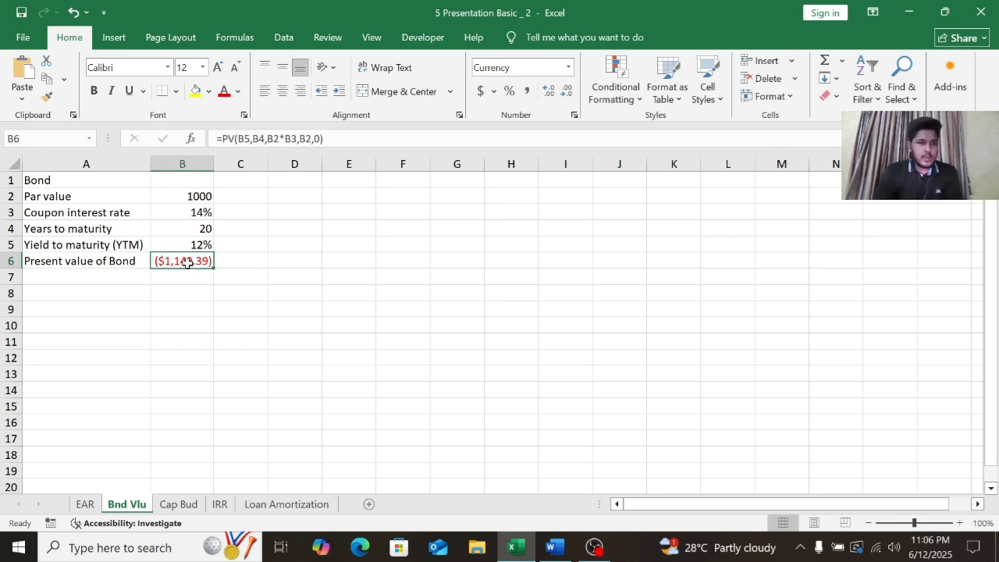
pyautogui.click(237, 264)
pyautogui.write('=')
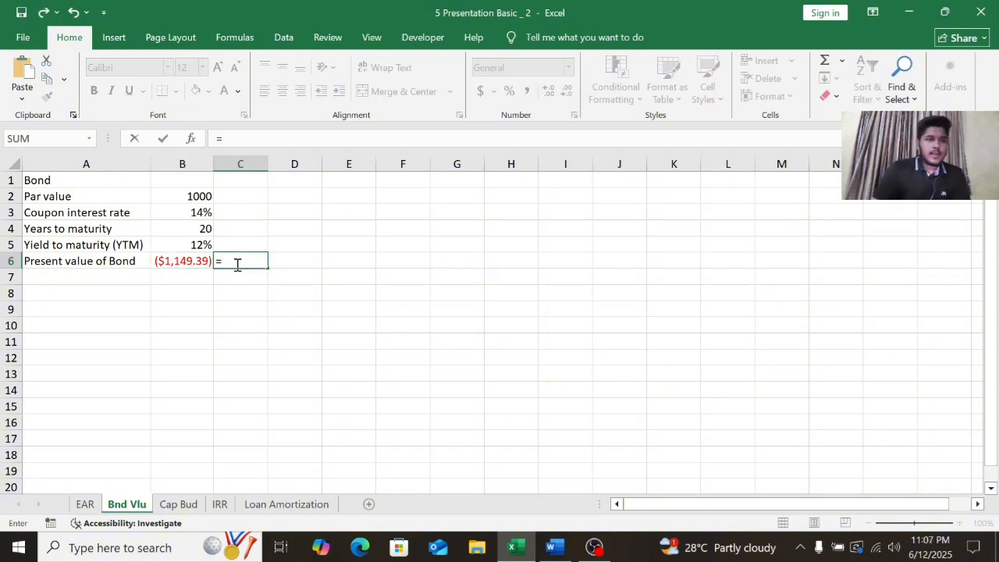
pyautogui.write('pv')
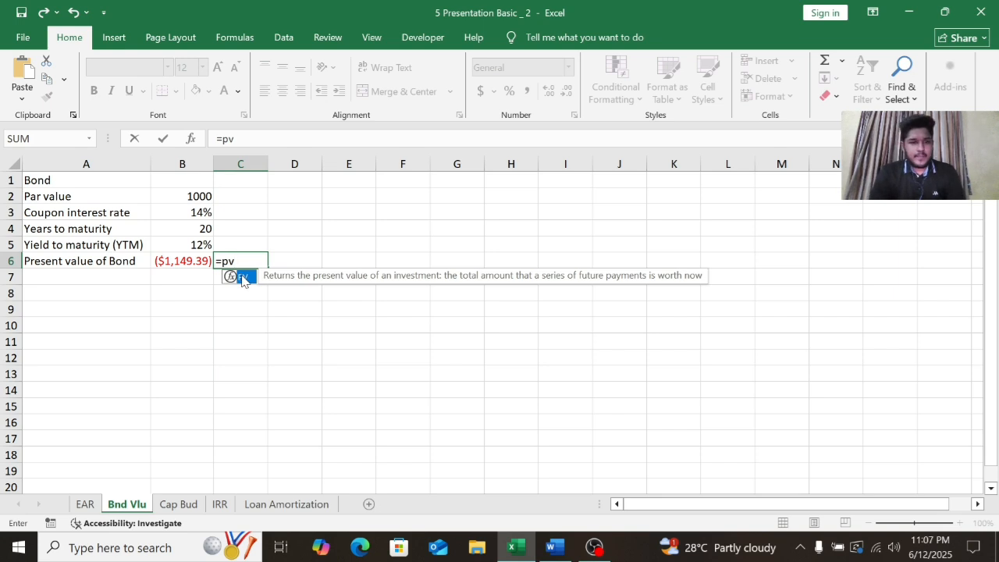
pyautogui.doubleClick(241, 276)
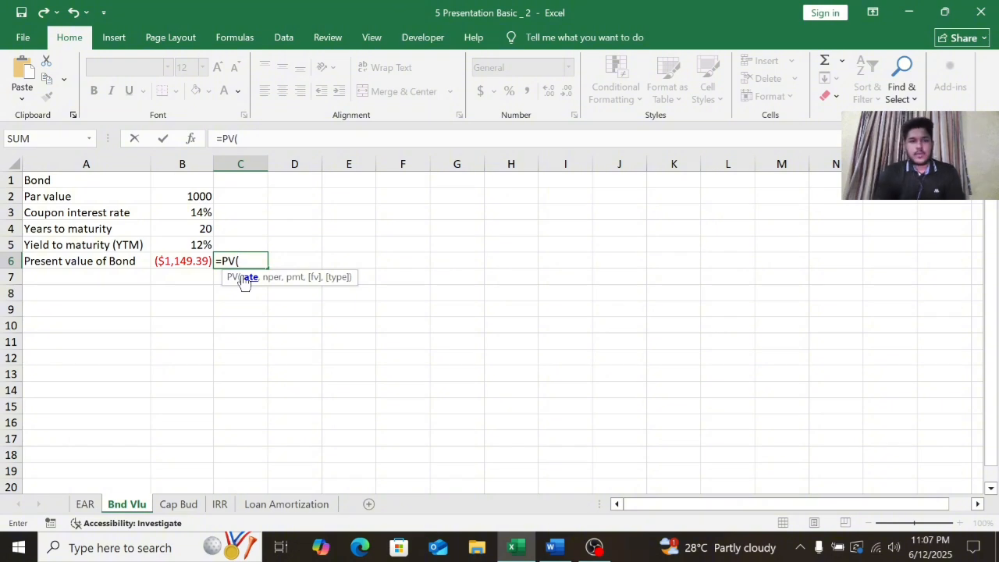
pyautogui.click(201, 245)
pyautogui.write(',')
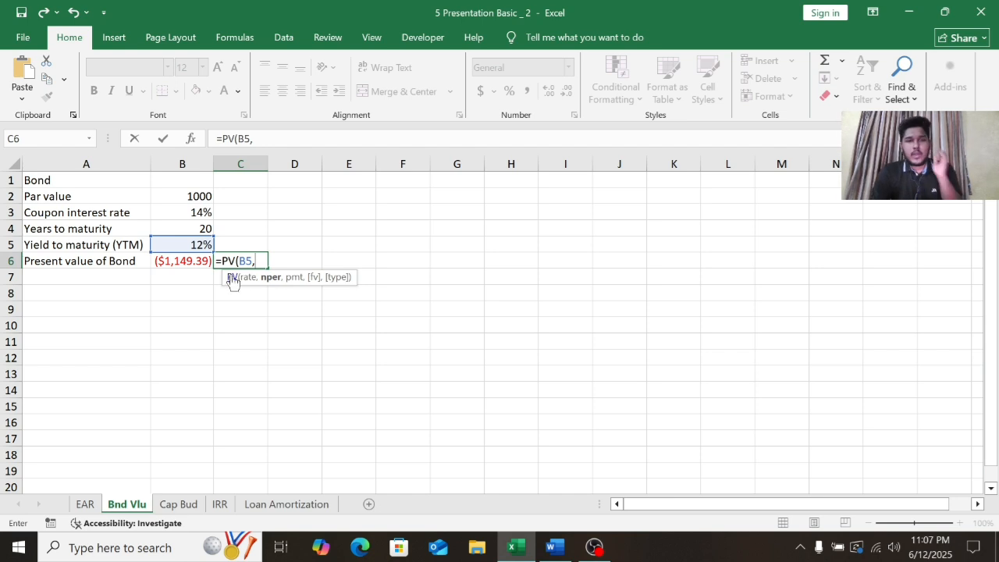
# Step: Add the years to maturity in B4 as the number of periods and B2*B3 as the payment in the PV formula
pyautogui.click(205, 228)
pyautogui.write(',')
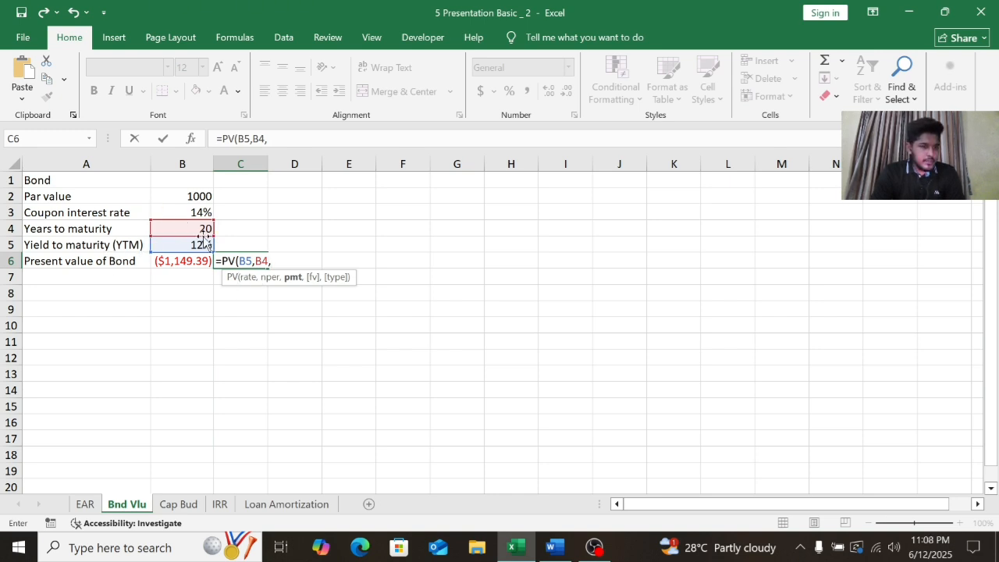
pyautogui.click(194, 196)
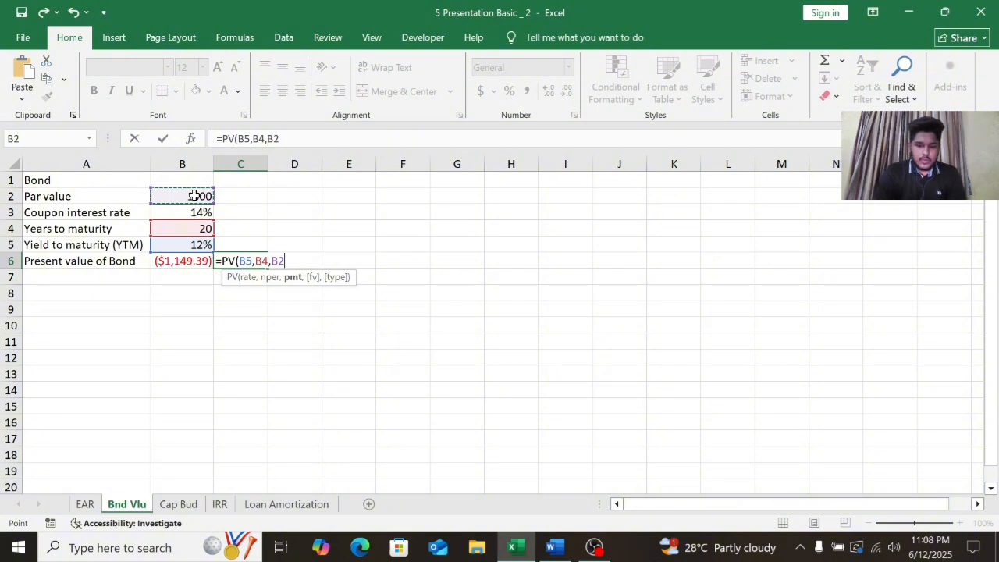
pyautogui.write('*')
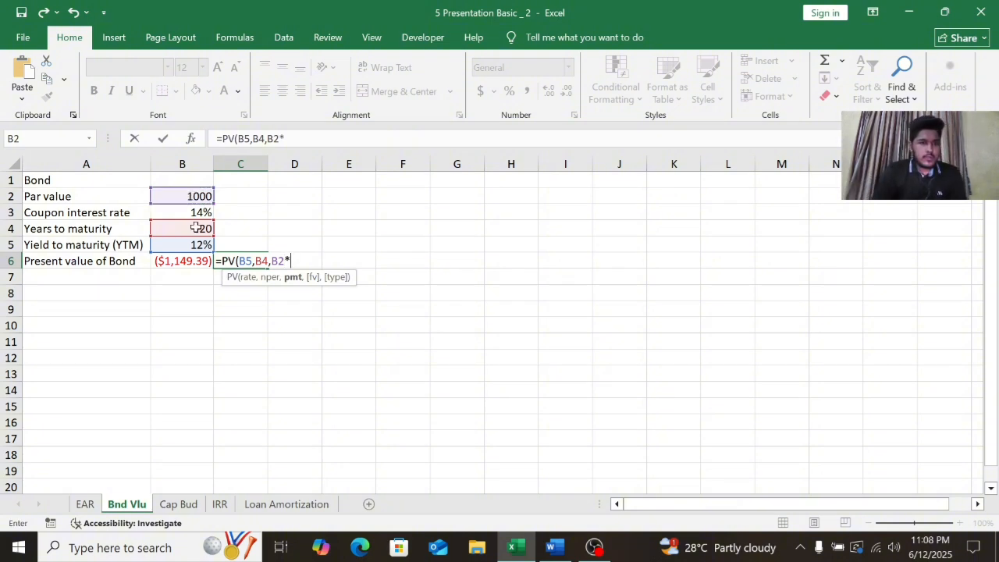
pyautogui.click(199, 209)
pyautogui.write(',')
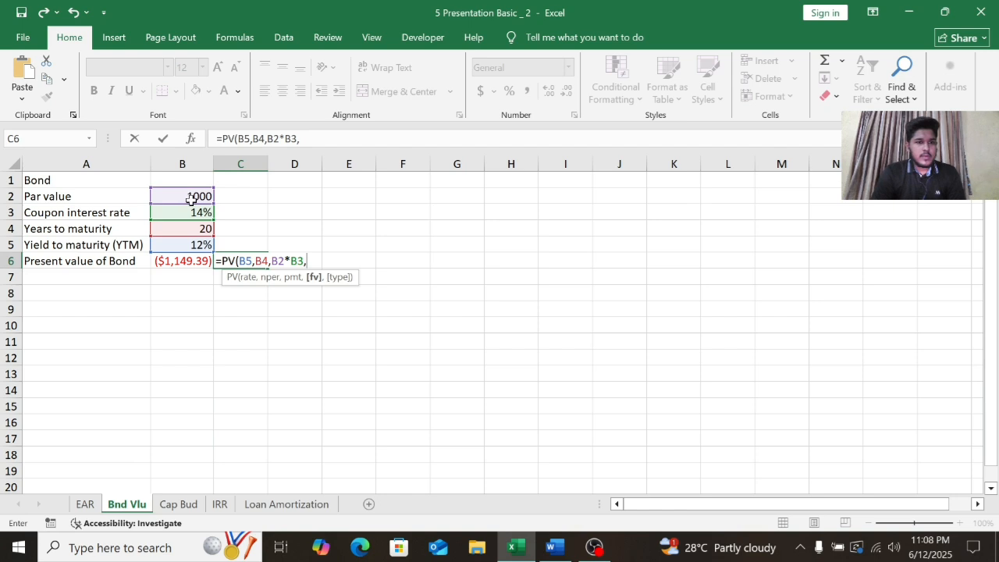
# Step: Complete the PV formula in C6 with the par value in B2 as the future value
pyautogui.click(191, 200)
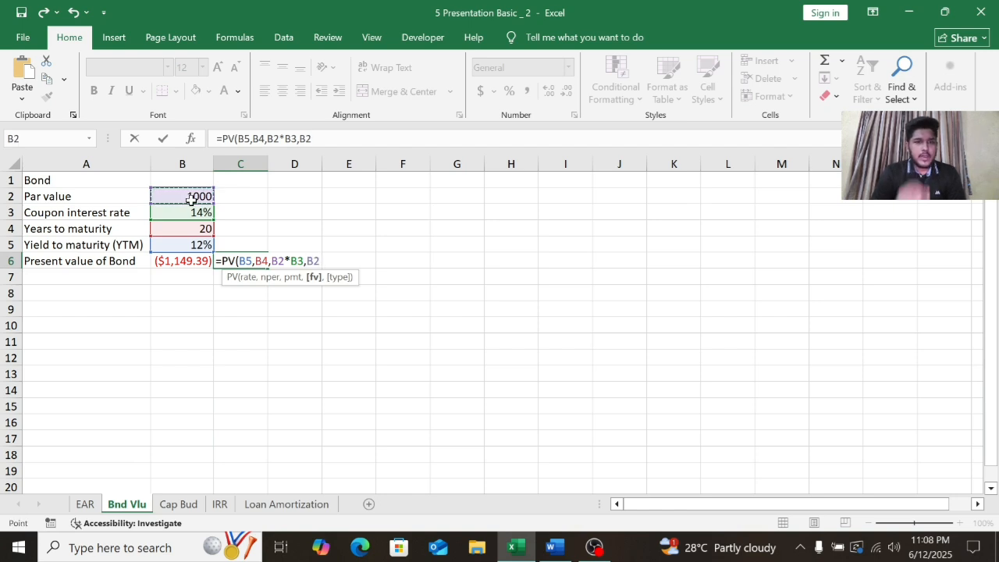
pyautogui.write(')')
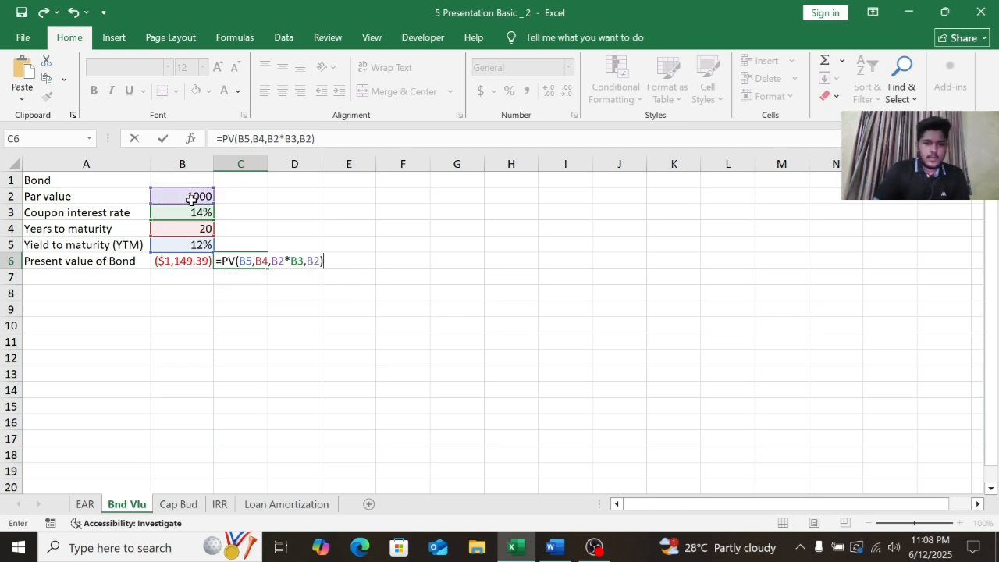
pyautogui.press('Return')
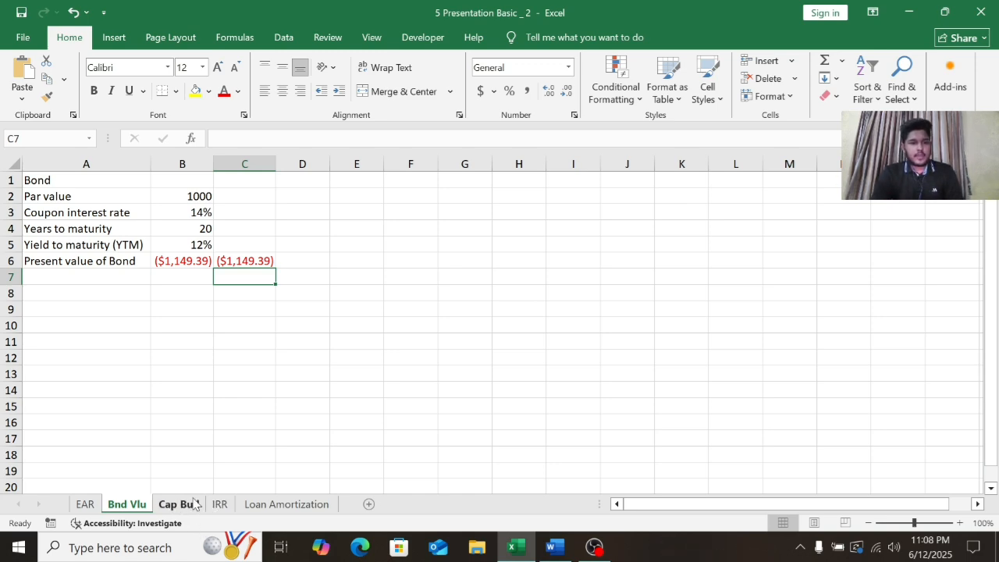
# Step: On the Cap Bud sheet, start an NPV formula in cell D14 with the discount rate in C12 as the rate
pyautogui.click(194, 504)
pyautogui.scroll(3, 283, 370)
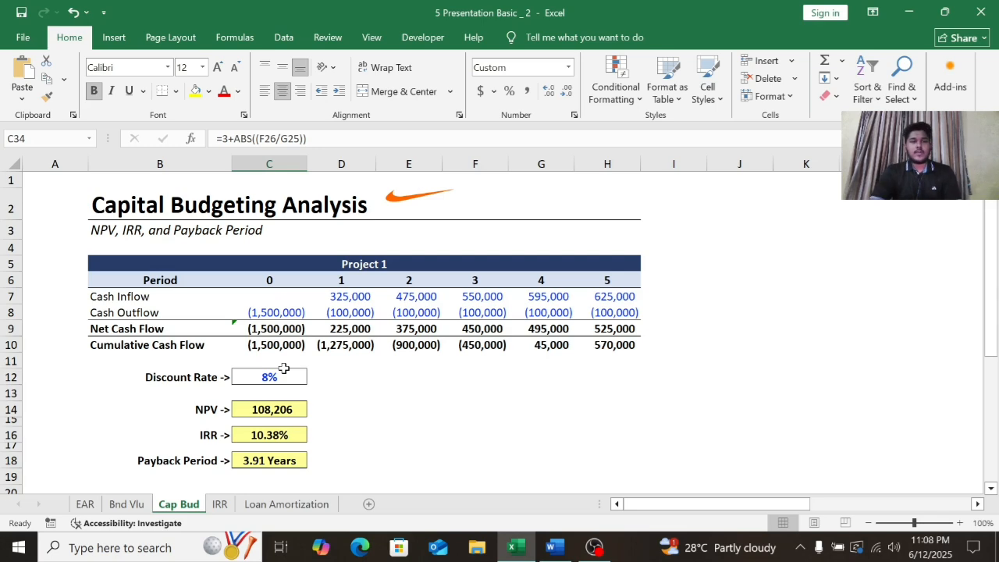
pyautogui.scroll(-1, 295, 398)
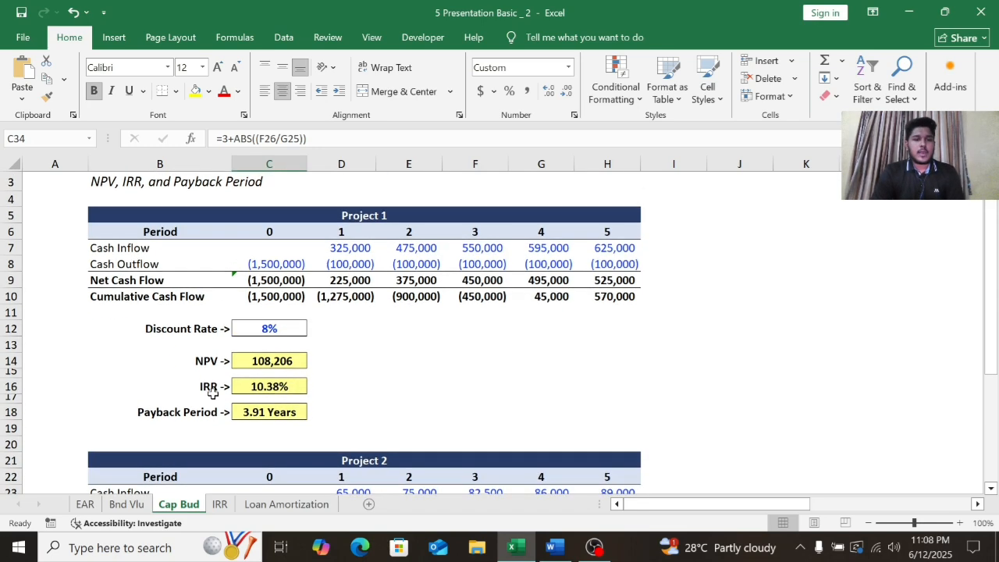
pyautogui.scroll(1, 266, 394)
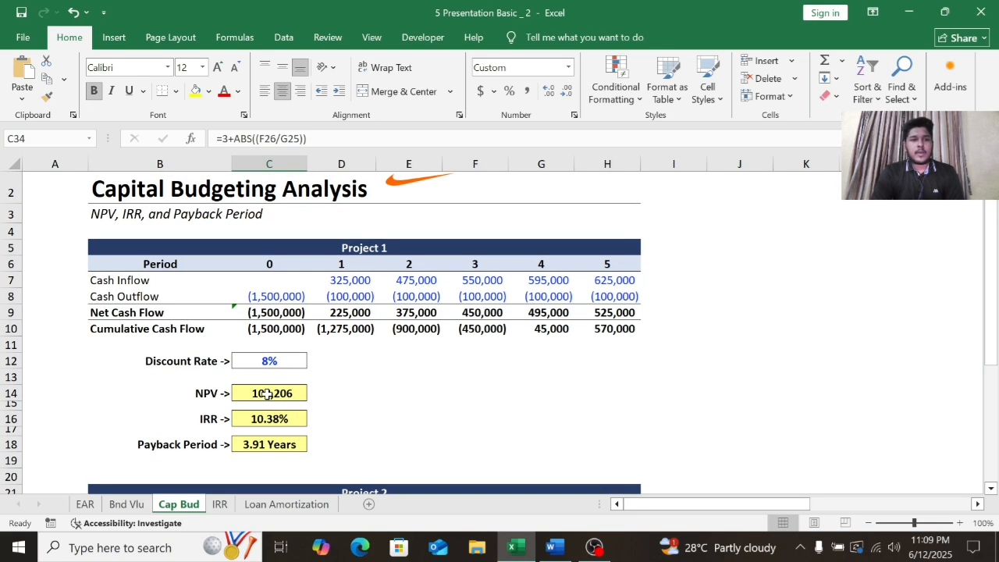
pyautogui.scroll(-1, 266, 394)
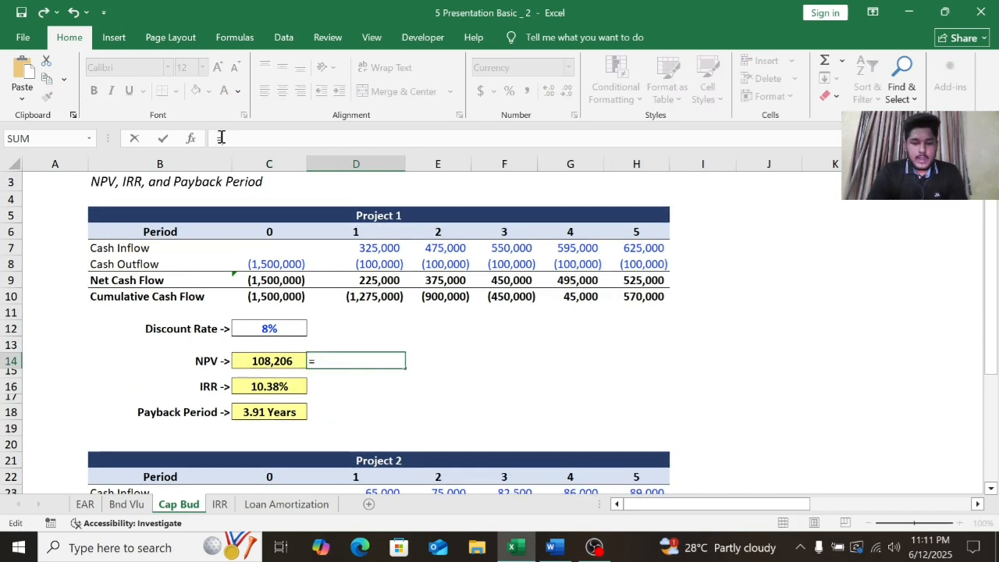
pyautogui.write('np')
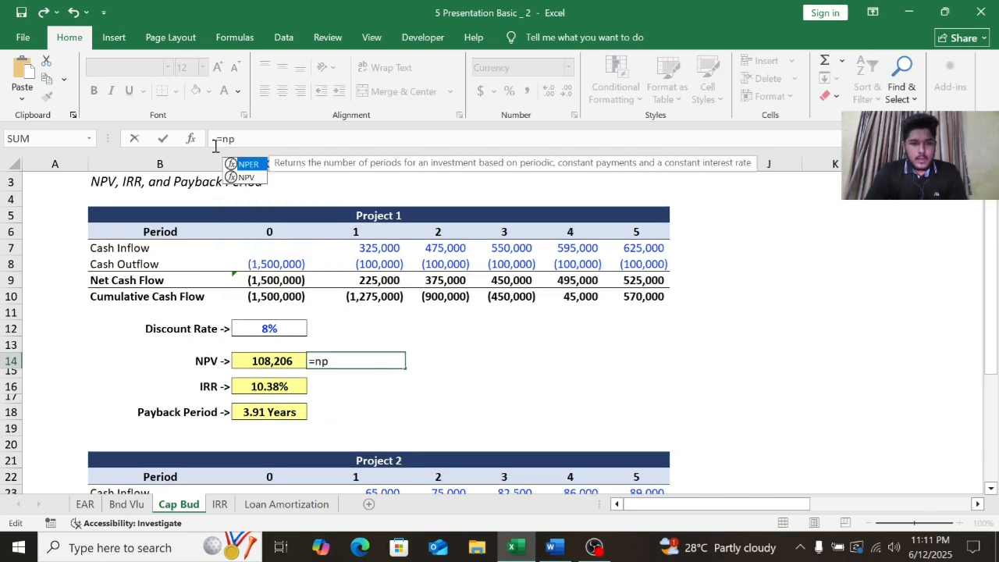
pyautogui.doubleClick(237, 177)
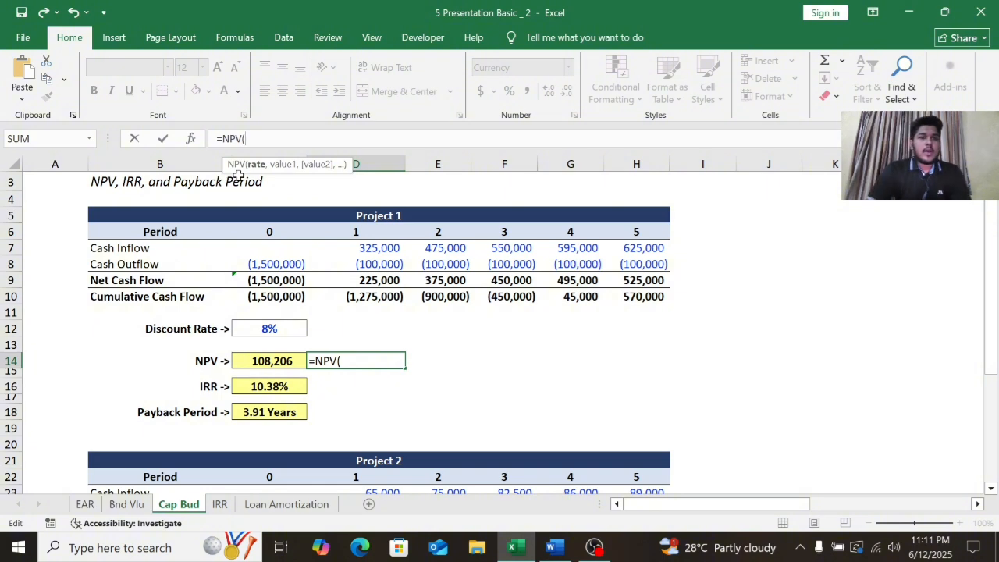
pyautogui.click(274, 341)
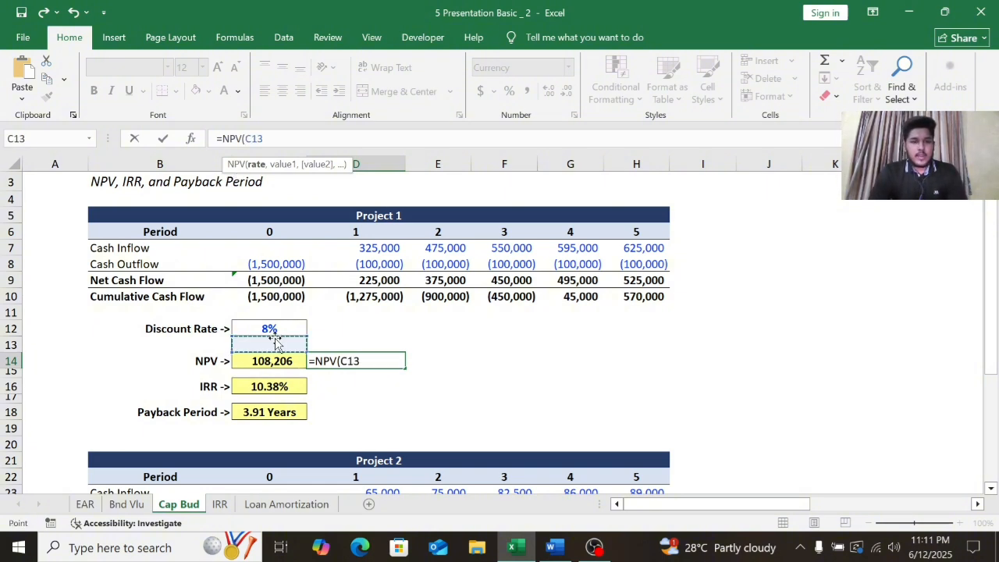
pyautogui.click(274, 331)
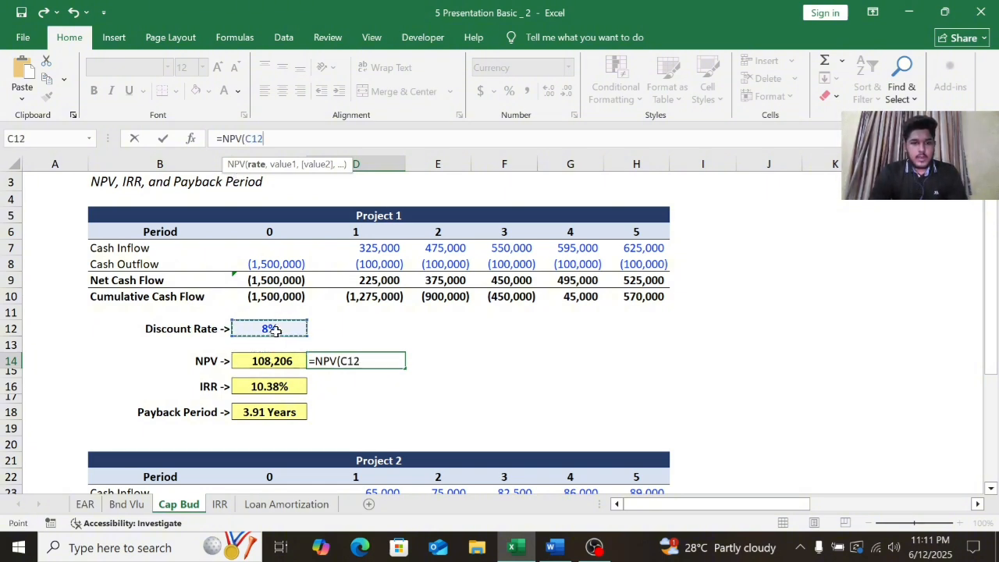
pyautogui.write(',')
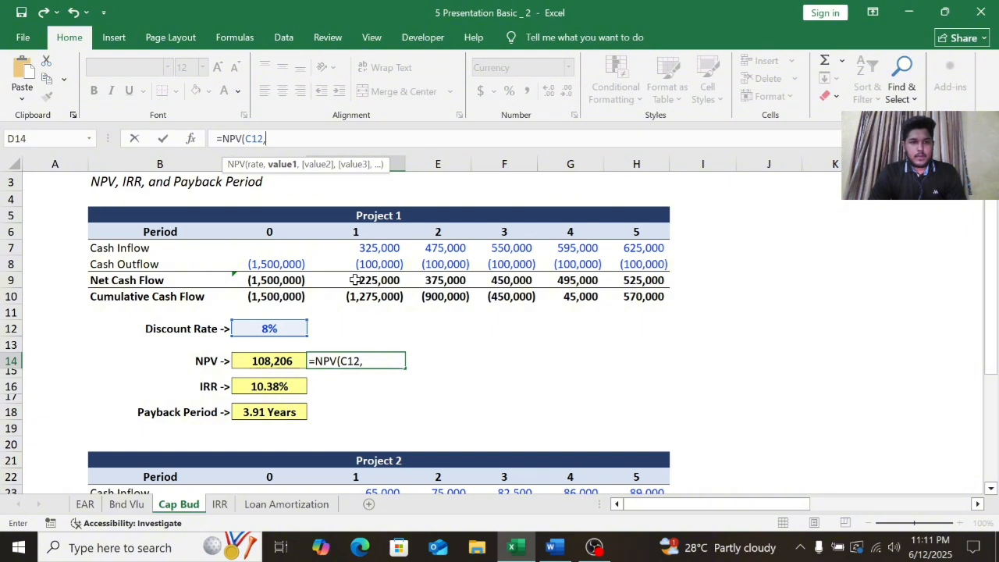
# Step: Complete the NPV formula with the net cash flows D9:H9 as values, adding the initial cash flow in C9 to the result
pyautogui.moveTo(355, 280); pyautogui.dragTo(637, 282)
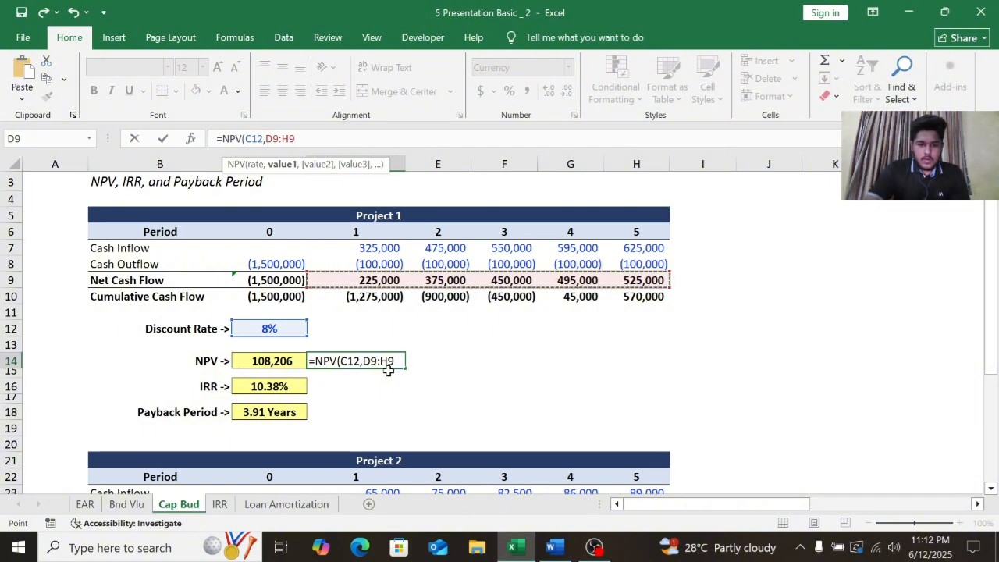
pyautogui.write(')')
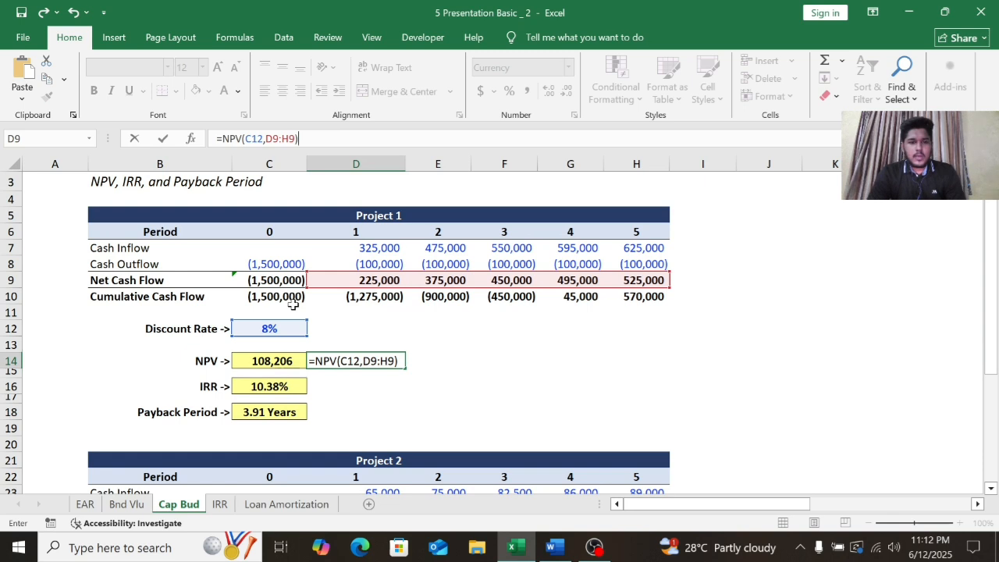
pyautogui.click(401, 360)
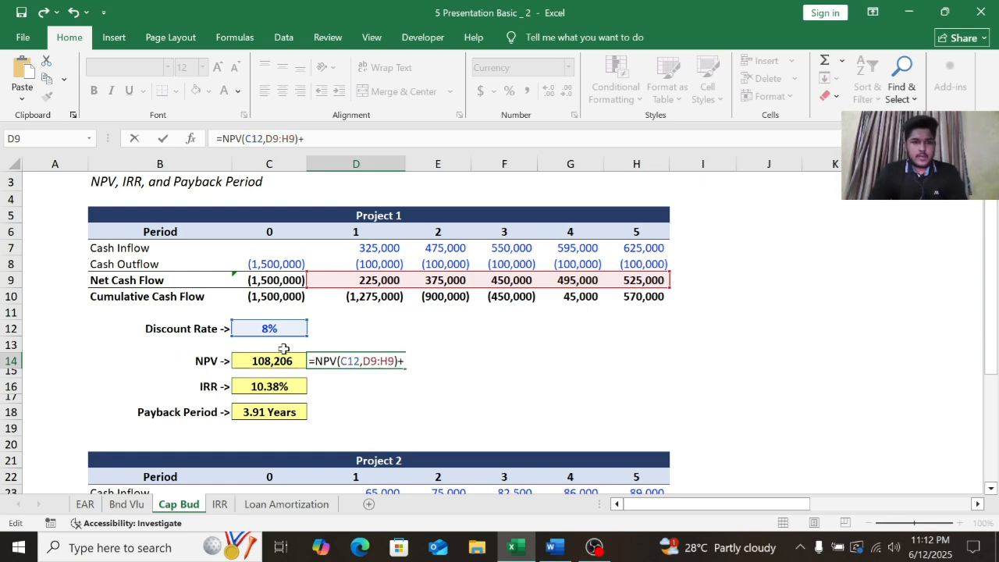
pyautogui.click(293, 281)
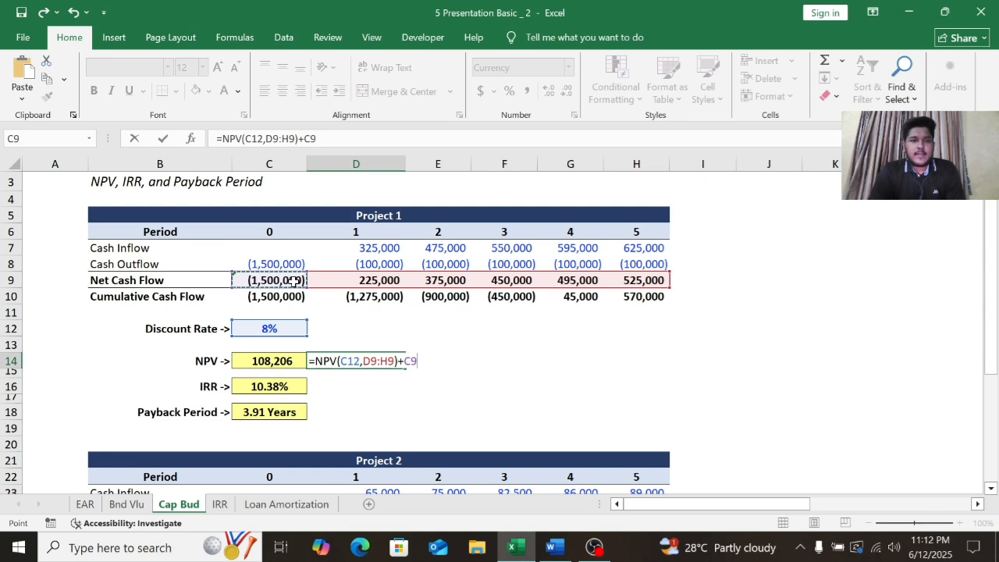
pyautogui.press('Return')
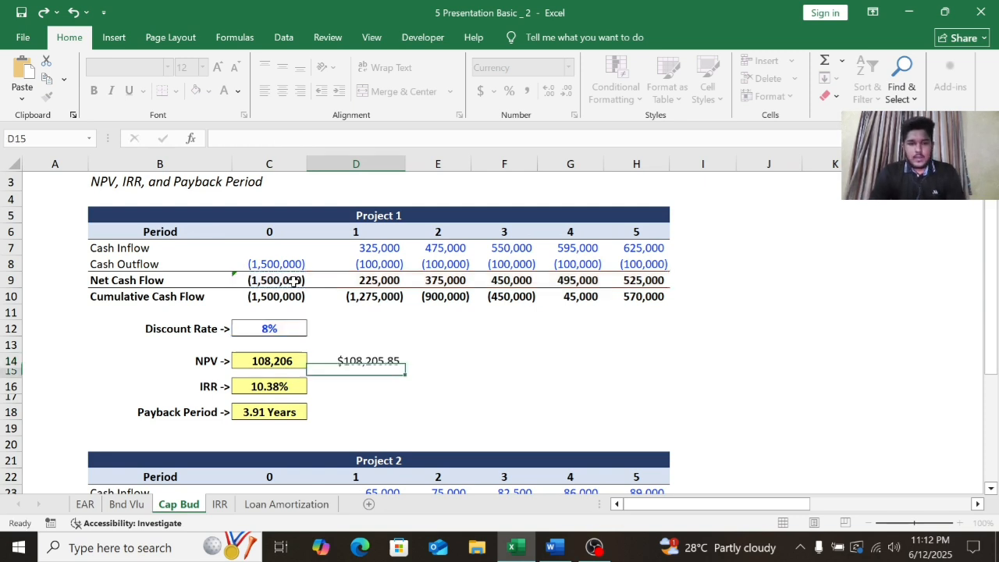
# Step: Highlight the NPV result in cell D14 with a yellow fill
pyautogui.click(364, 360)
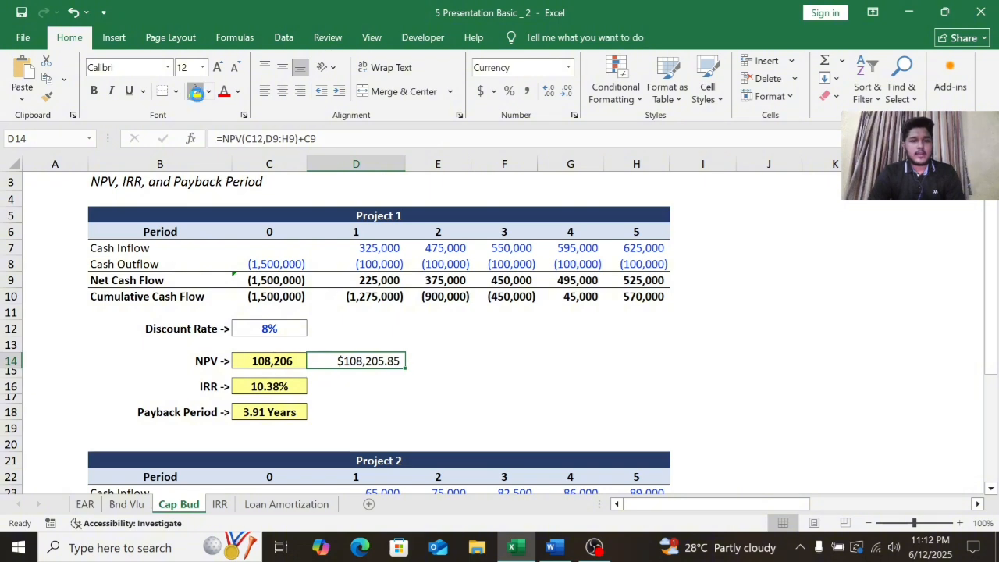
pyautogui.click(195, 90)
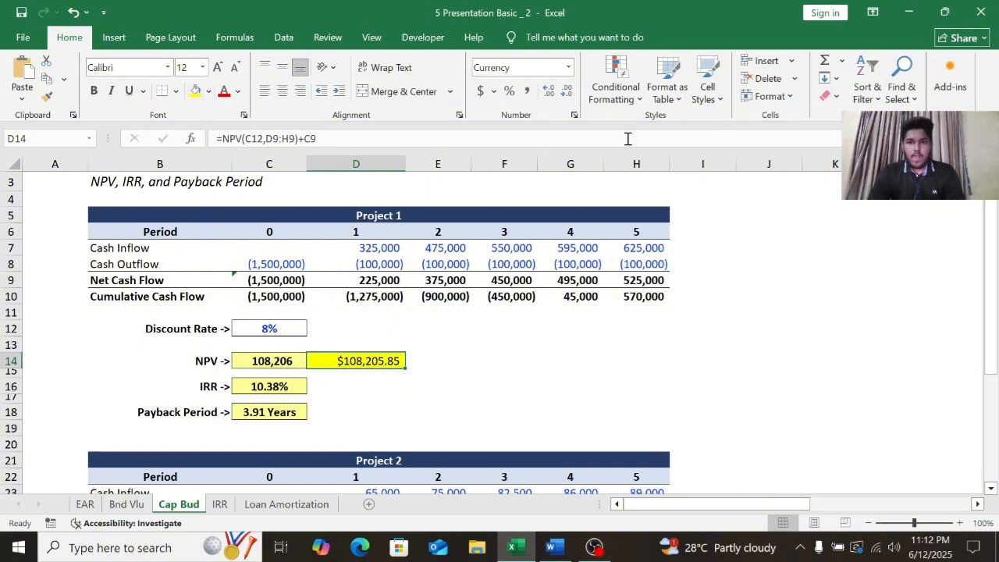
pyautogui.click(360, 372)
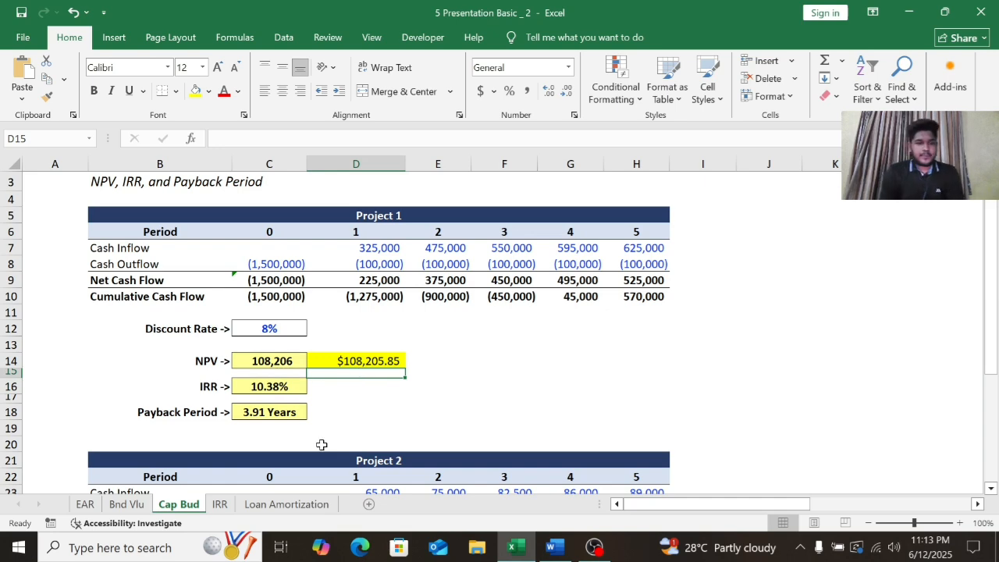
# Step: Calculate Project 1's internal rate of return in cell D16 with an IRR formula over the net cash flows C9:H9
pyautogui.scroll(-1, 321, 444)
pyautogui.scroll(1, 321, 445)
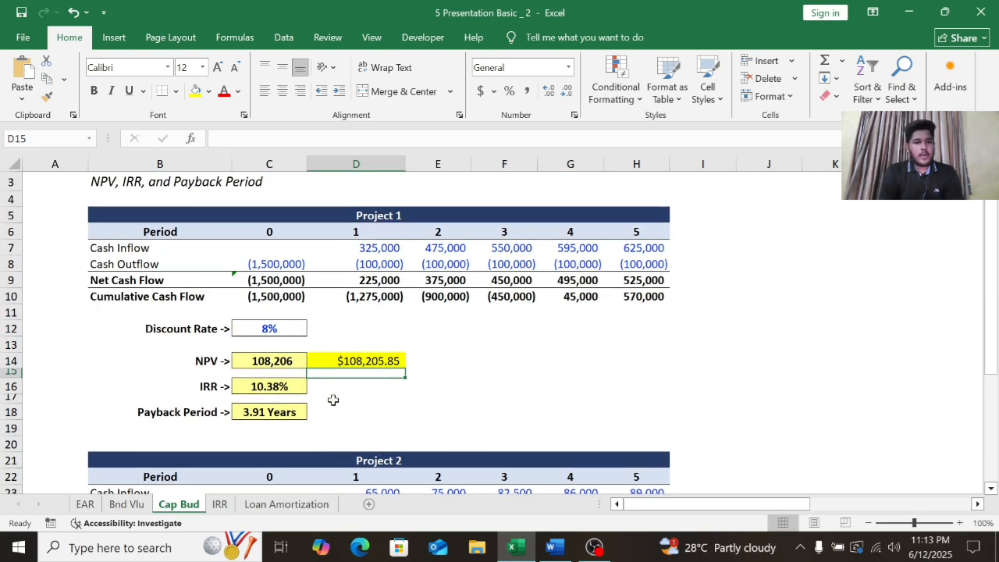
pyautogui.scroll(2, 355, 388)
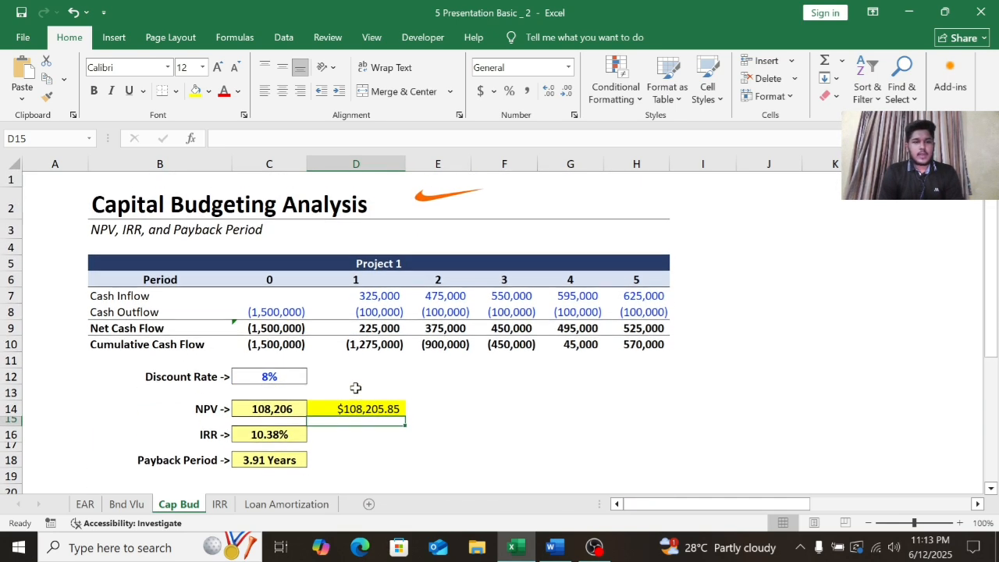
pyautogui.click(351, 438)
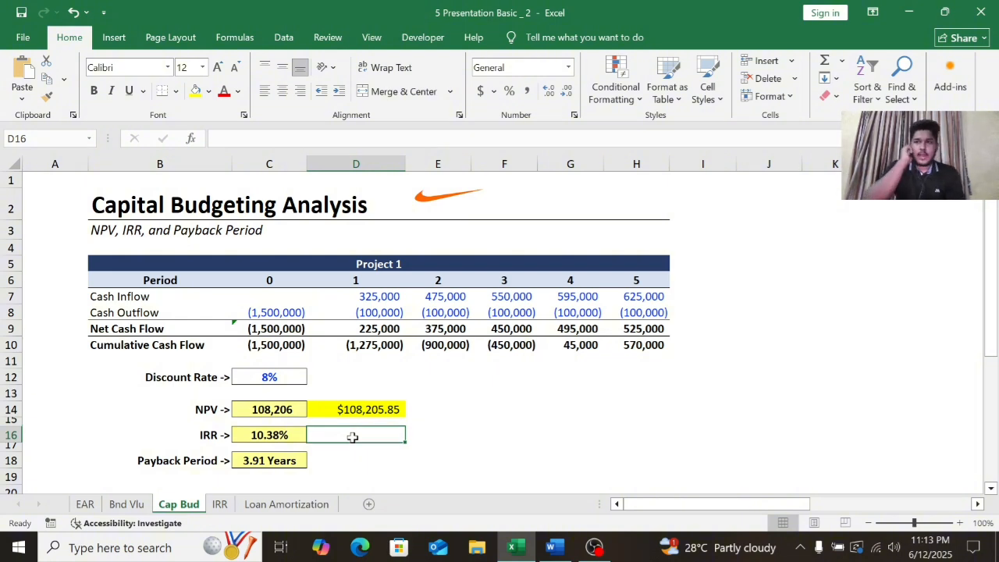
pyautogui.write(')')
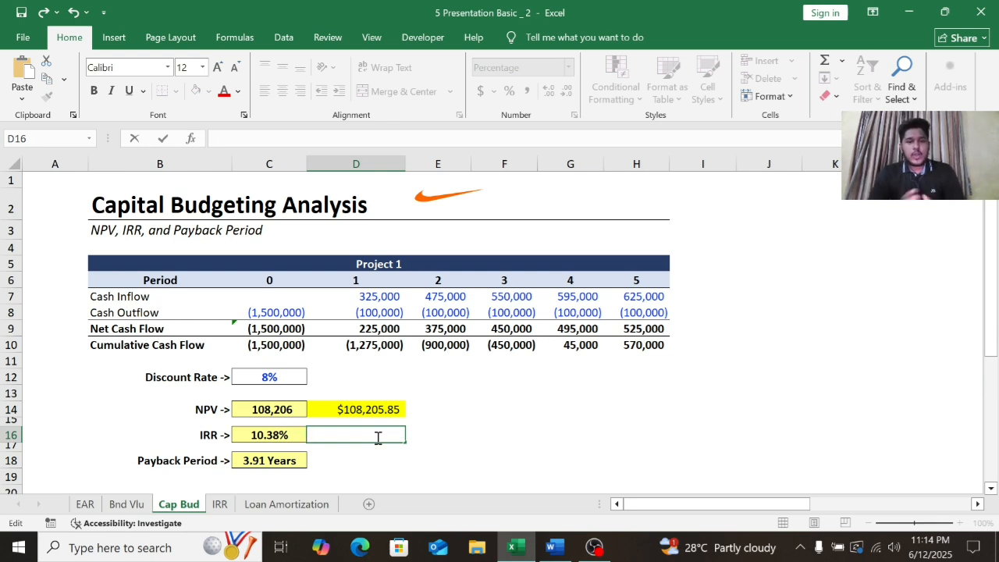
pyautogui.write('=i')
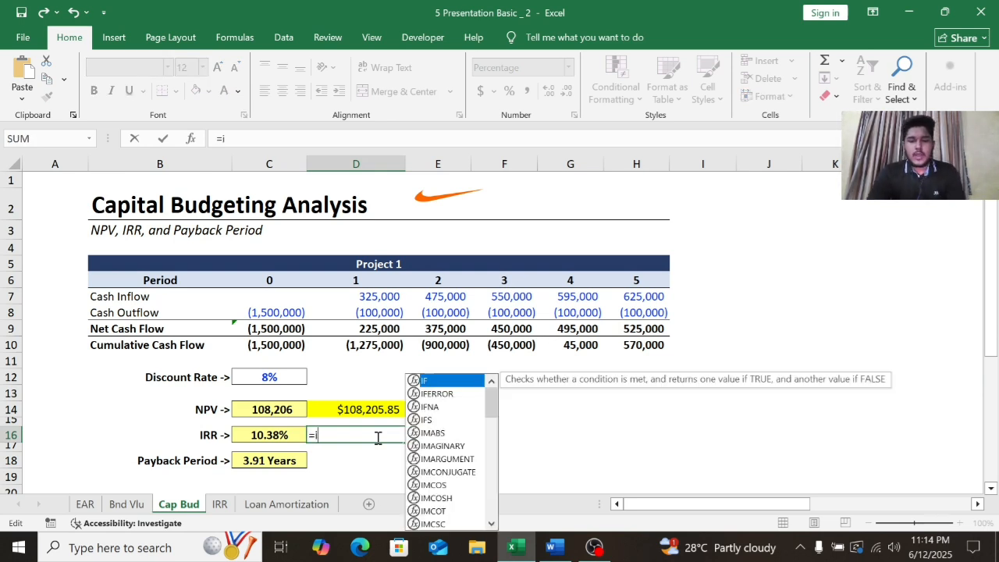
pyautogui.write('rr')
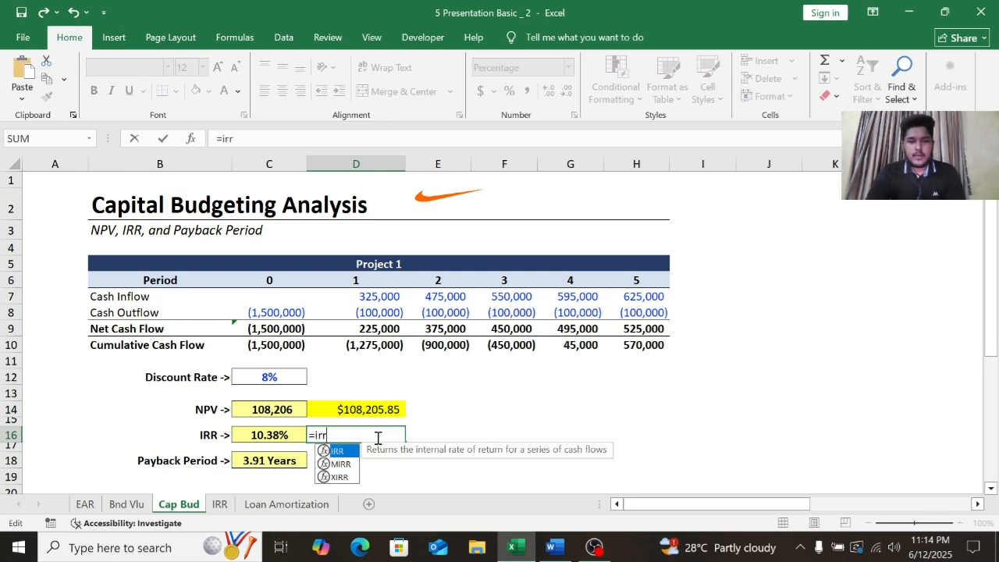
pyautogui.doubleClick(337, 451)
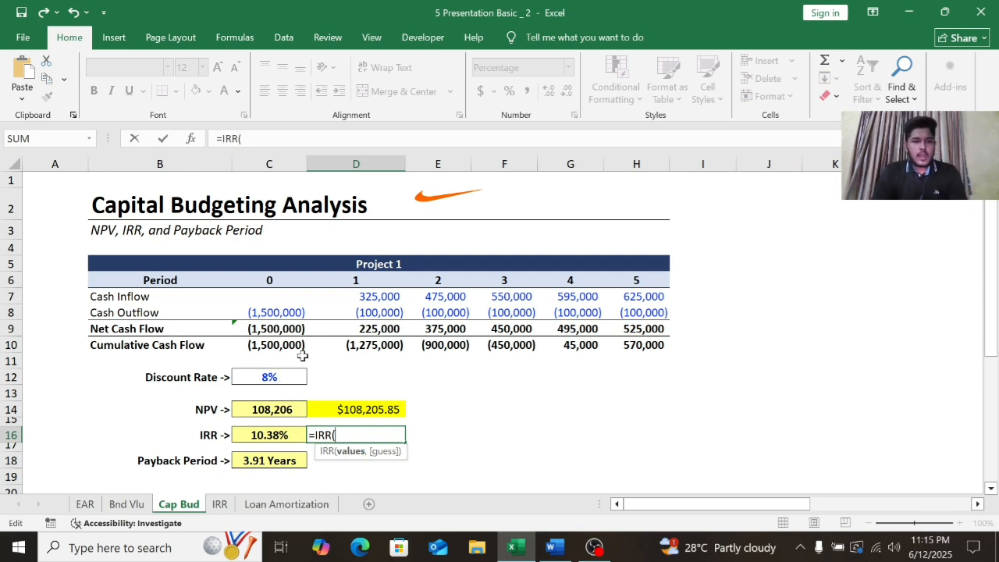
pyautogui.click(254, 329)
pyautogui.hotkey('ctrl', 'shift', 'Right')
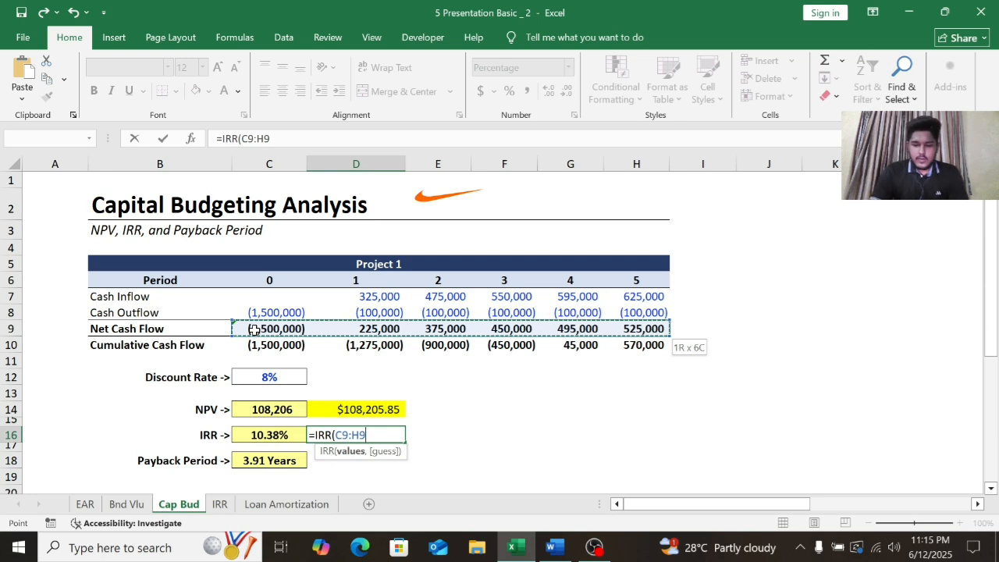
pyautogui.write(')')
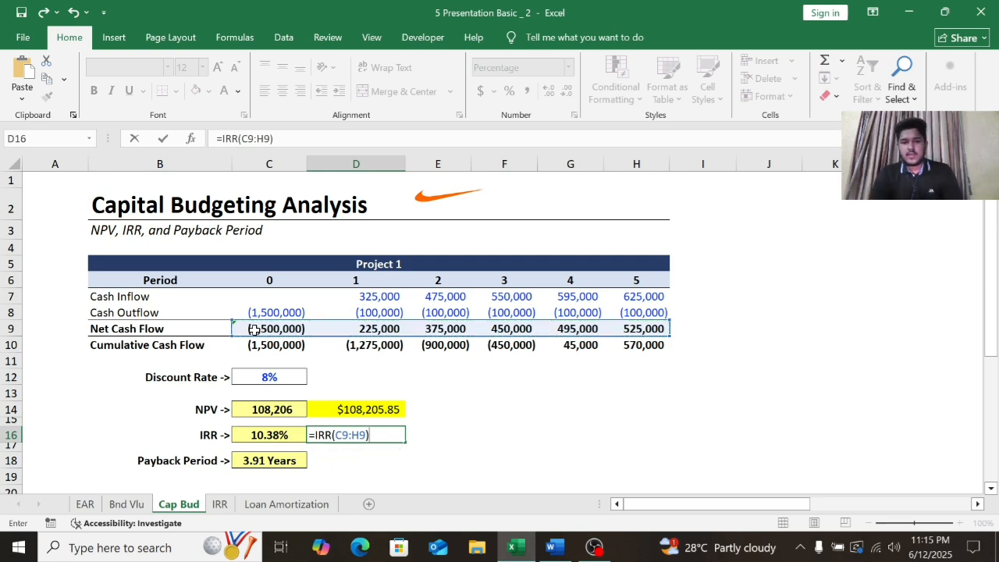
pyautogui.press('Return')
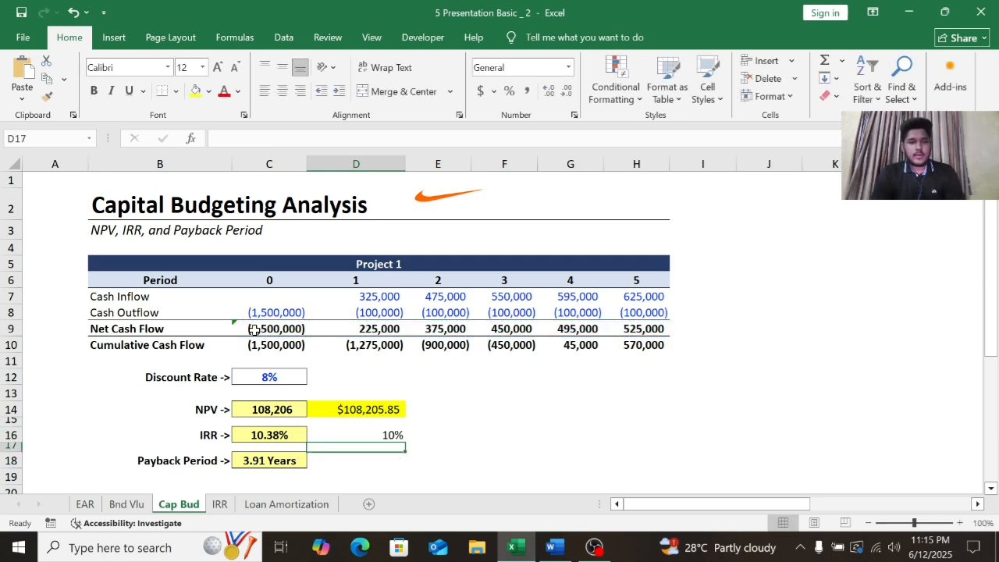
# Step: Display the IRR result in cell D16 with two decimal places and highlight it with a yellow fill
pyautogui.click(383, 436)
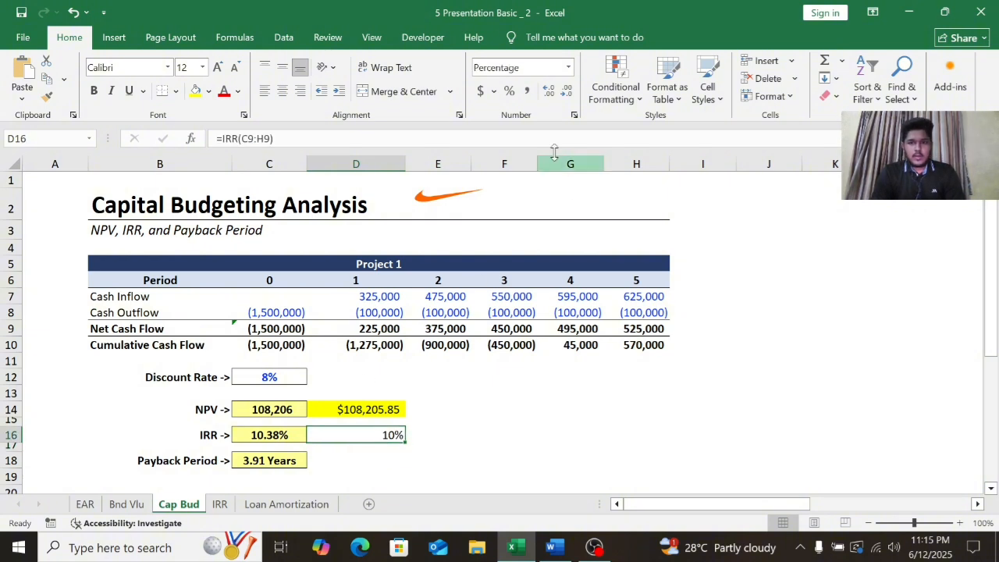
pyautogui.click(552, 90)
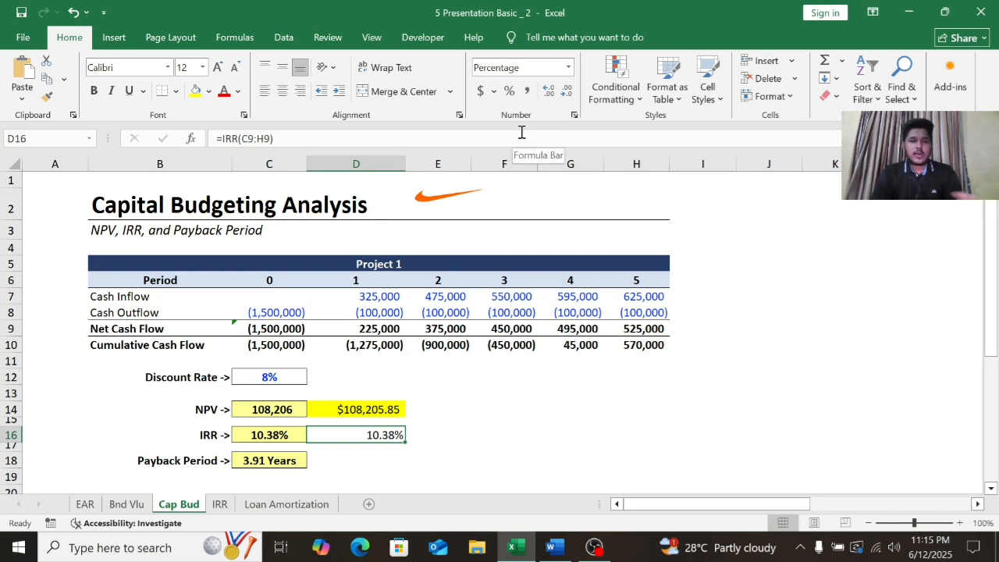
pyautogui.click(566, 92)
pyautogui.click(565, 91)
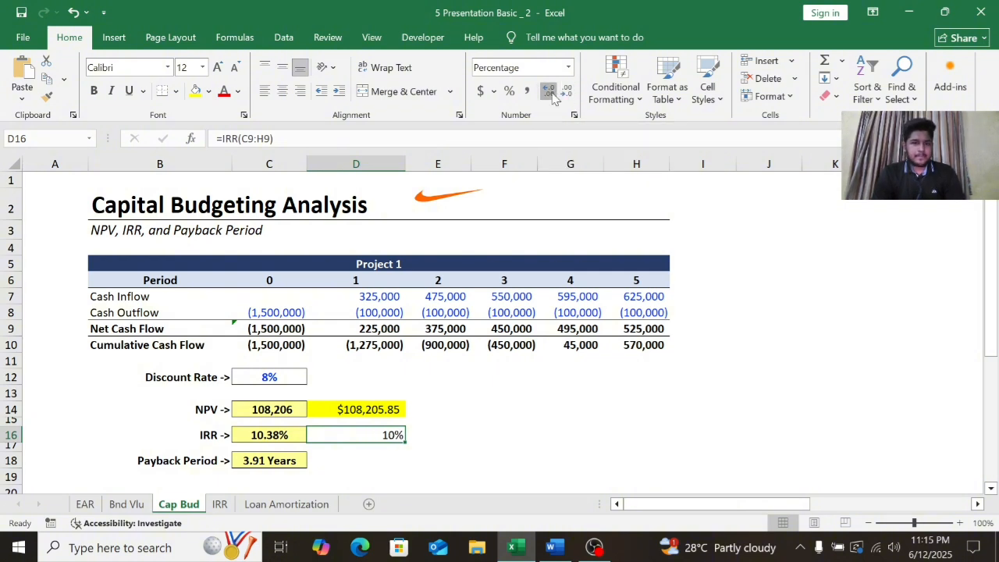
pyautogui.click(549, 91)
pyautogui.click(548, 91)
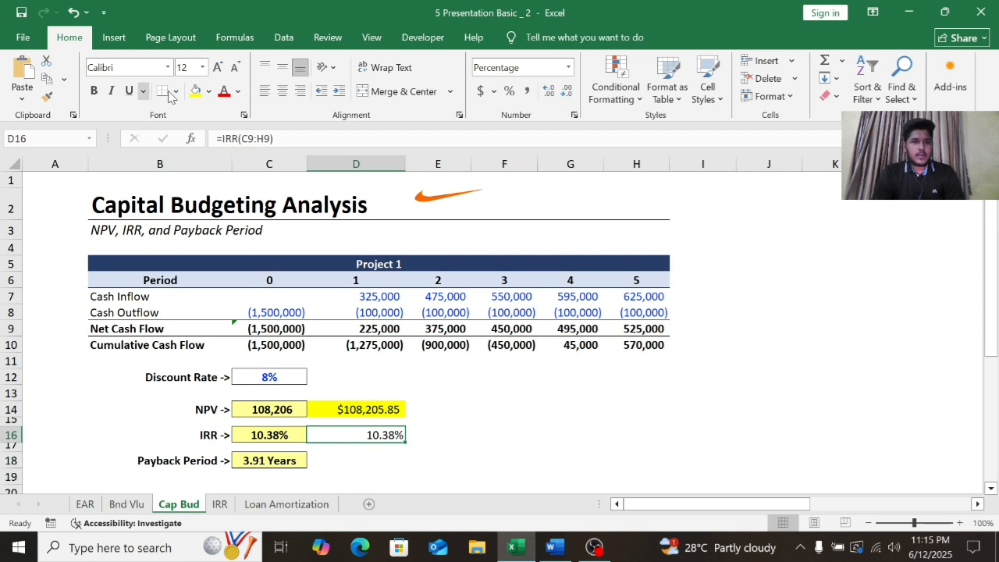
pyautogui.click(195, 90)
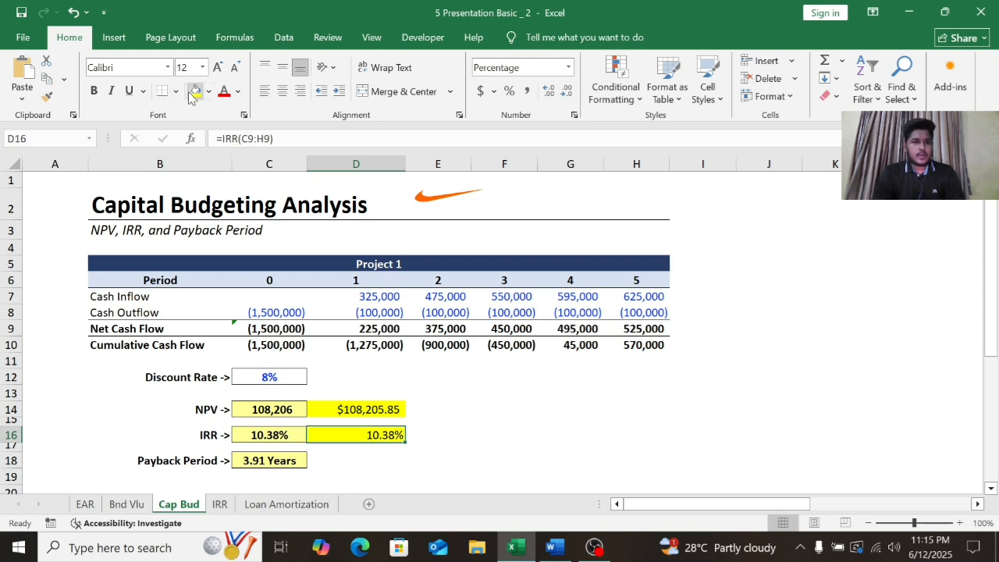
# Step: Start Project 1's payback period formula in cell D18 as 3 plus an ABS function
pyautogui.click(351, 465)
pyautogui.scroll(-1, 351, 465)
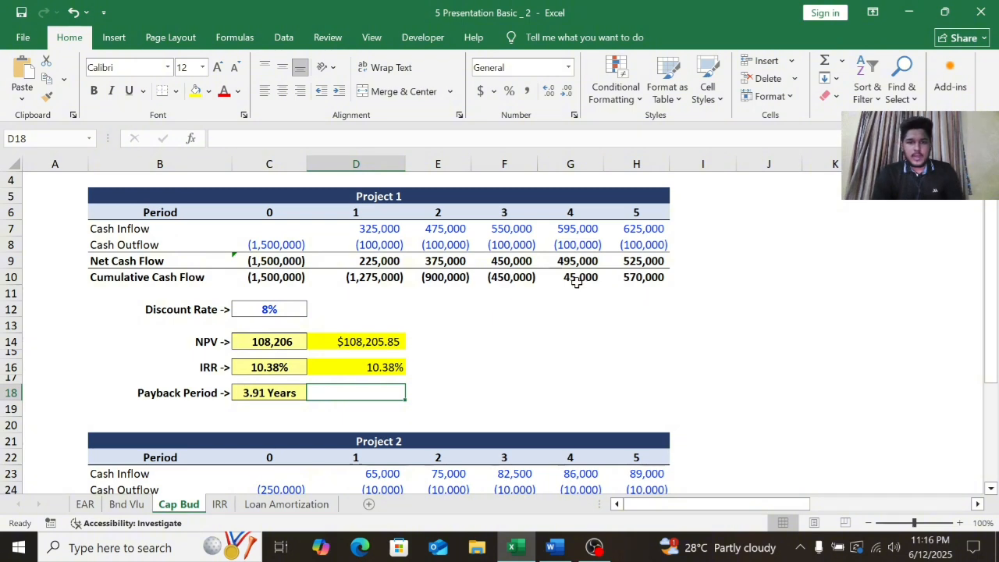
pyautogui.scroll(-2, 536, 291)
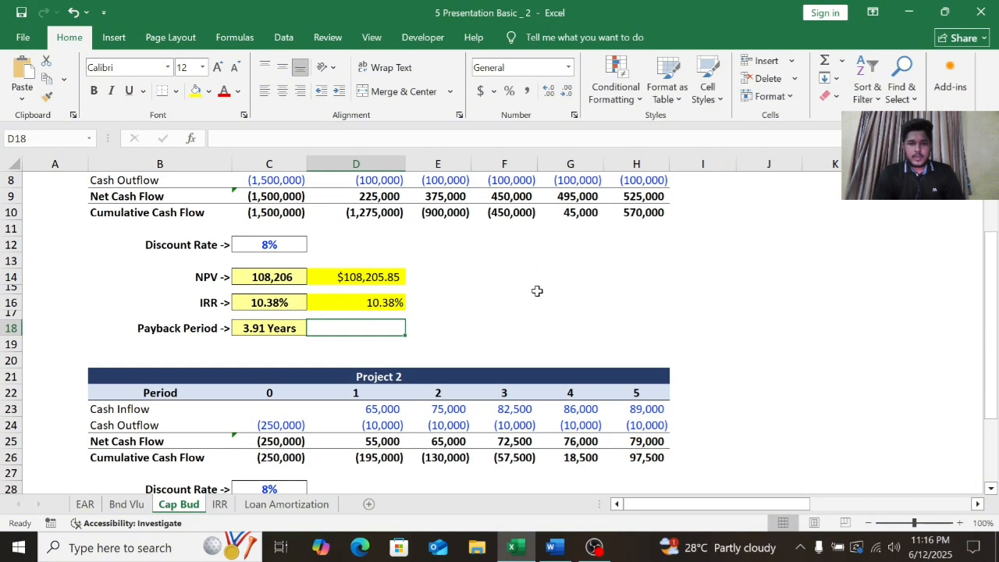
pyautogui.scroll(1, 537, 291)
pyautogui.write('=')
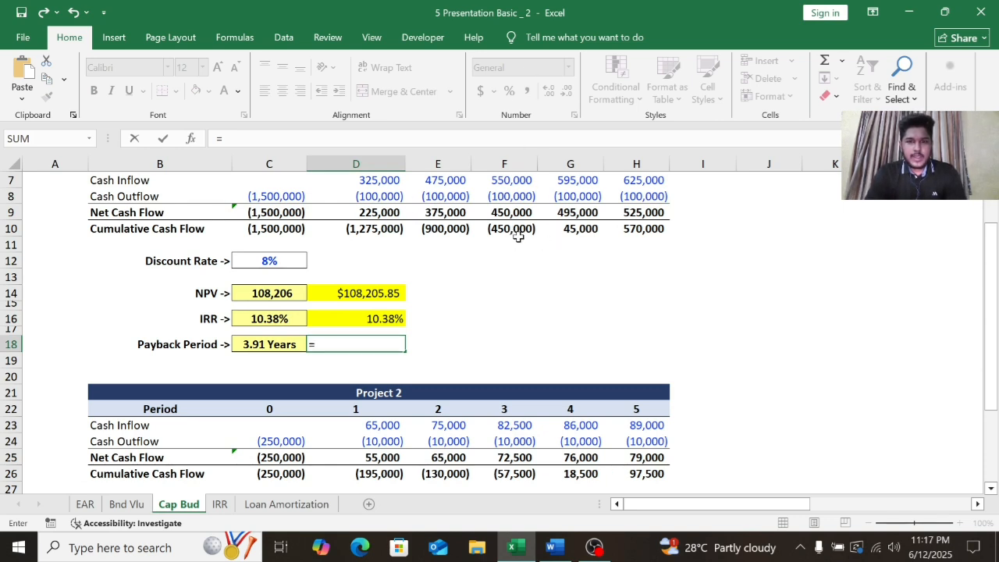
pyautogui.write('3')
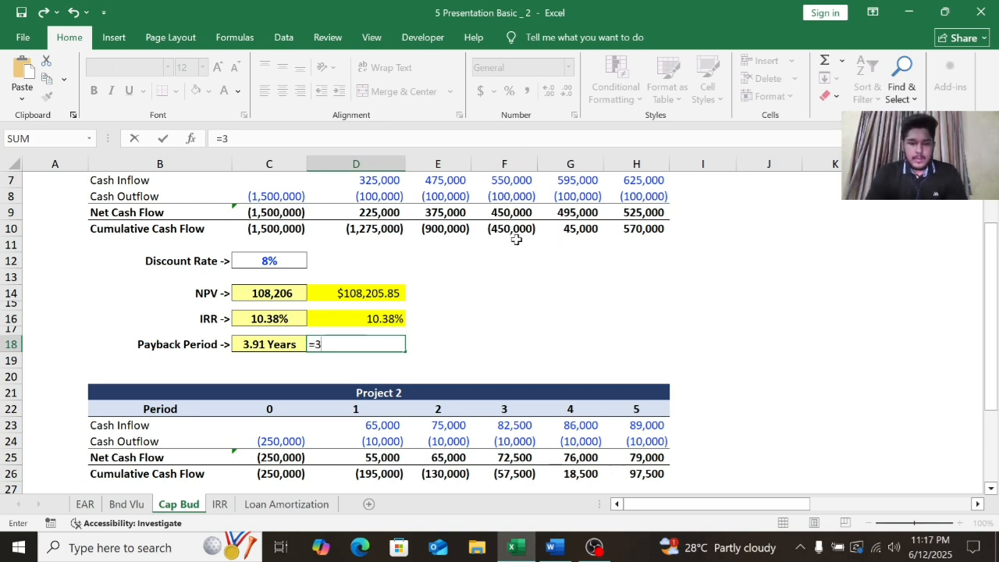
pyautogui.write('+')
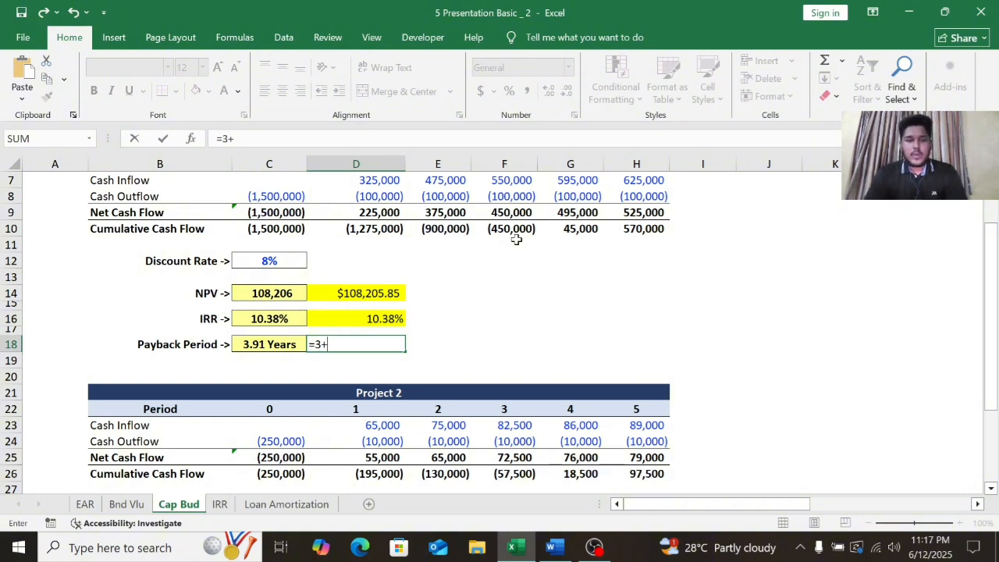
pyautogui.write('abs')
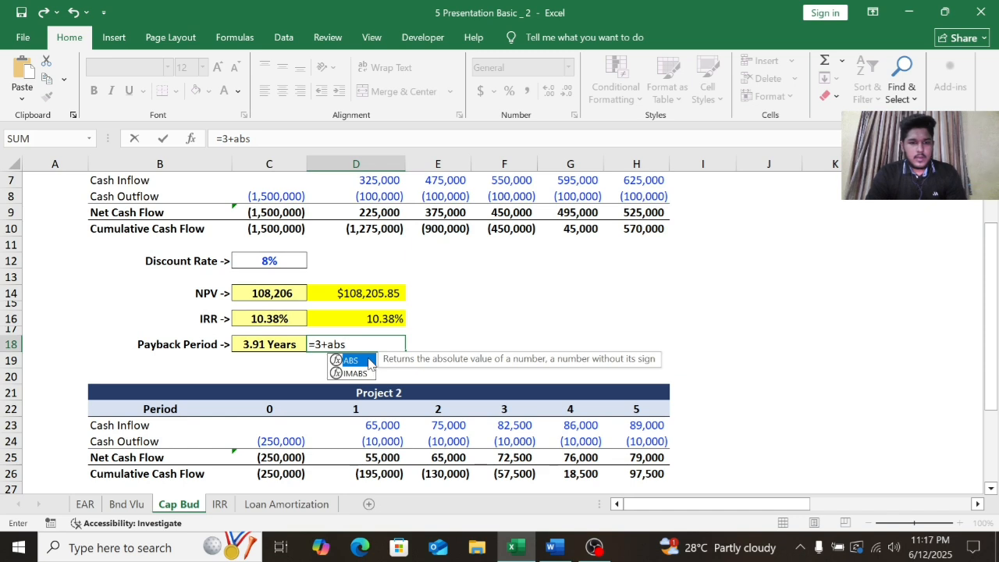
pyautogui.doubleClick(370, 362)
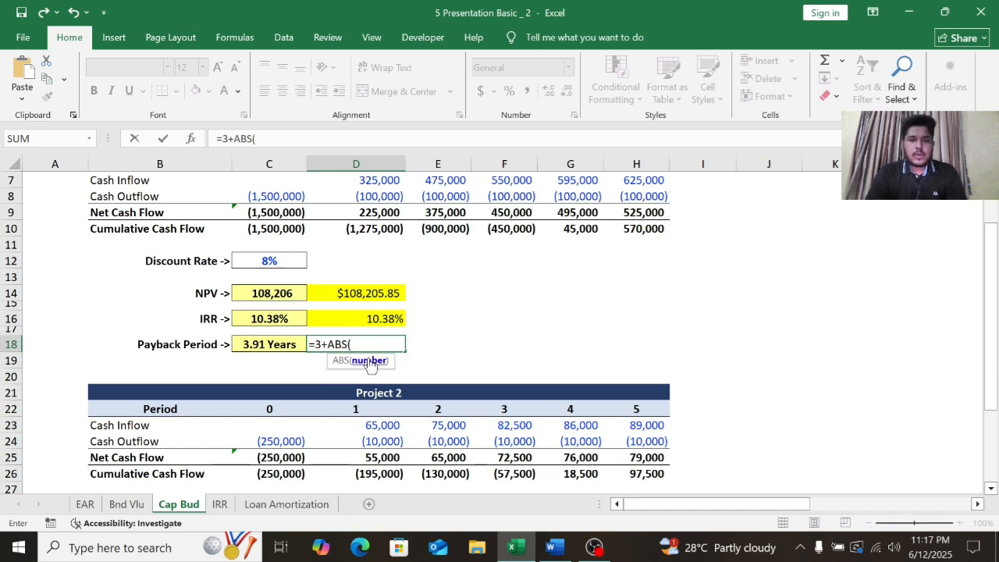
# Step: Complete the payback formula by dividing the cumulative cash flow in F10 by the net cash flow in G9 inside ABS
pyautogui.click(511, 230)
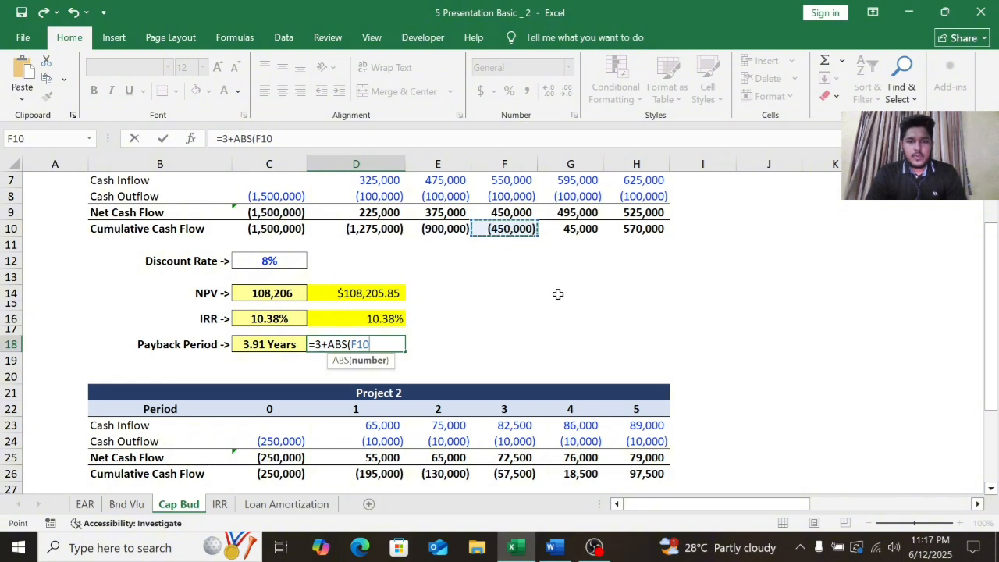
pyautogui.write('?')
pyautogui.press('BackSpace')
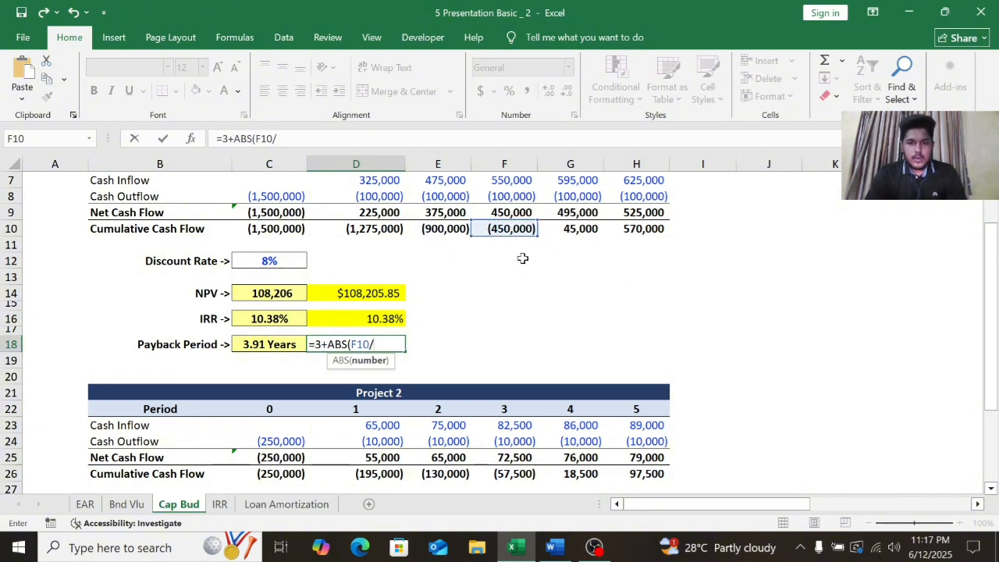
pyautogui.click(574, 216)
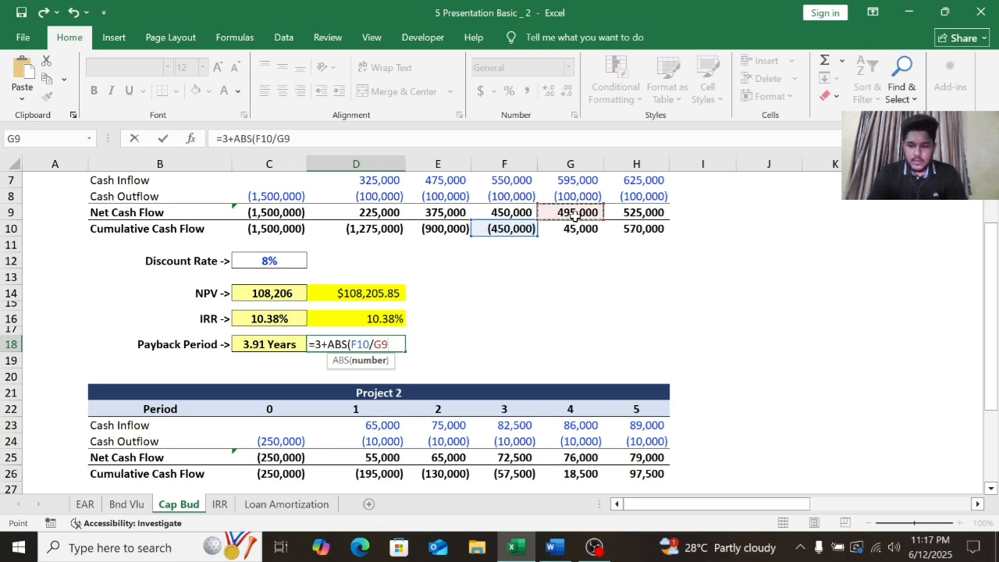
pyautogui.write(')')
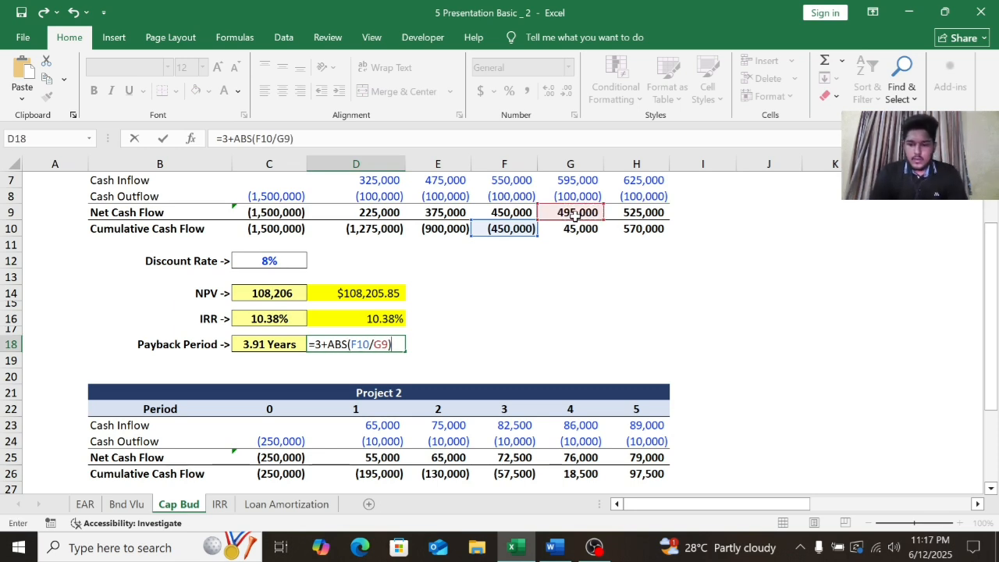
pyautogui.press('Return')
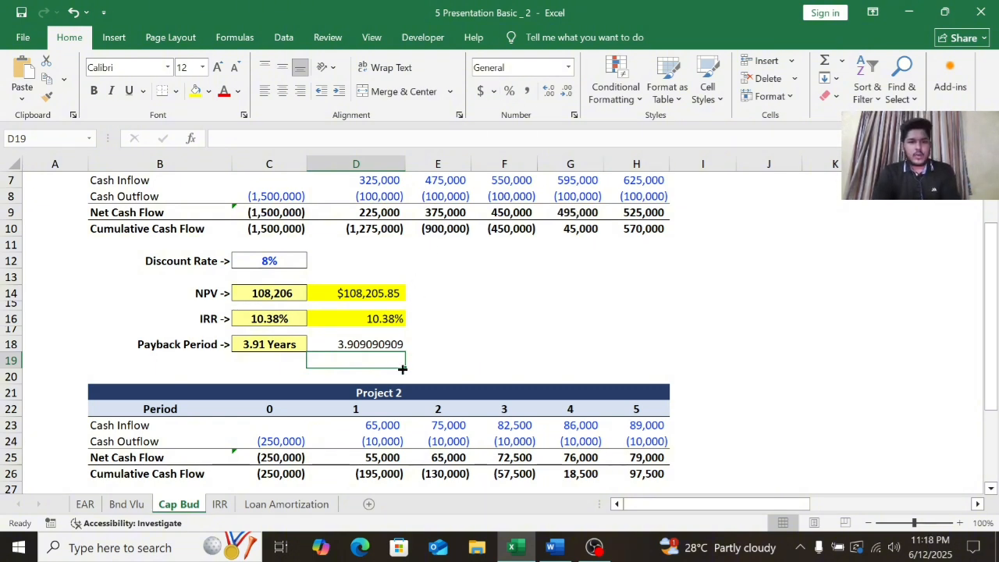
# Step: Reduce the payback period result in cell D18 to two decimal places and highlight it with a yellow fill
pyautogui.click(392, 343)
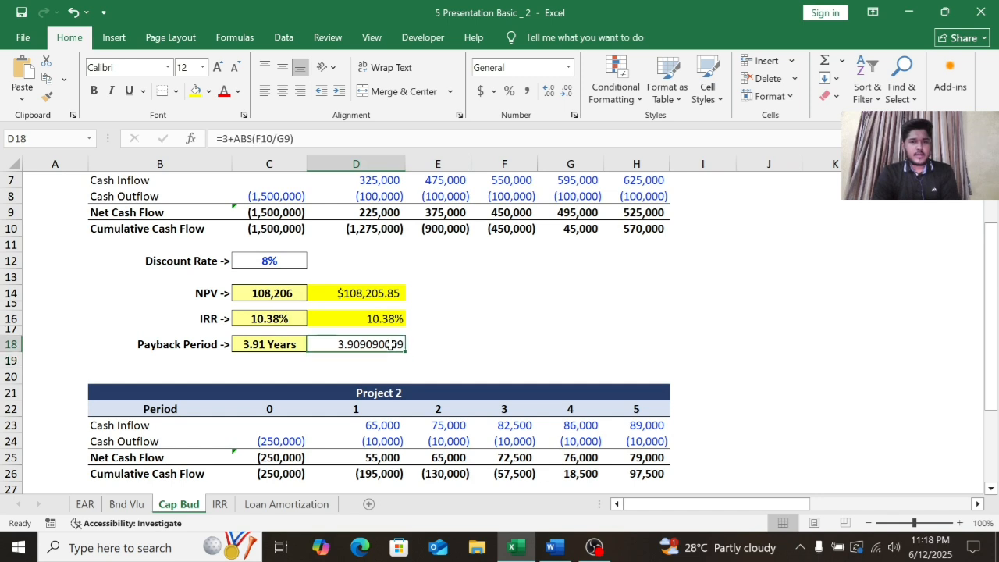
pyautogui.click(565, 92)
pyautogui.click(565, 92)
pyautogui.click(565, 92)
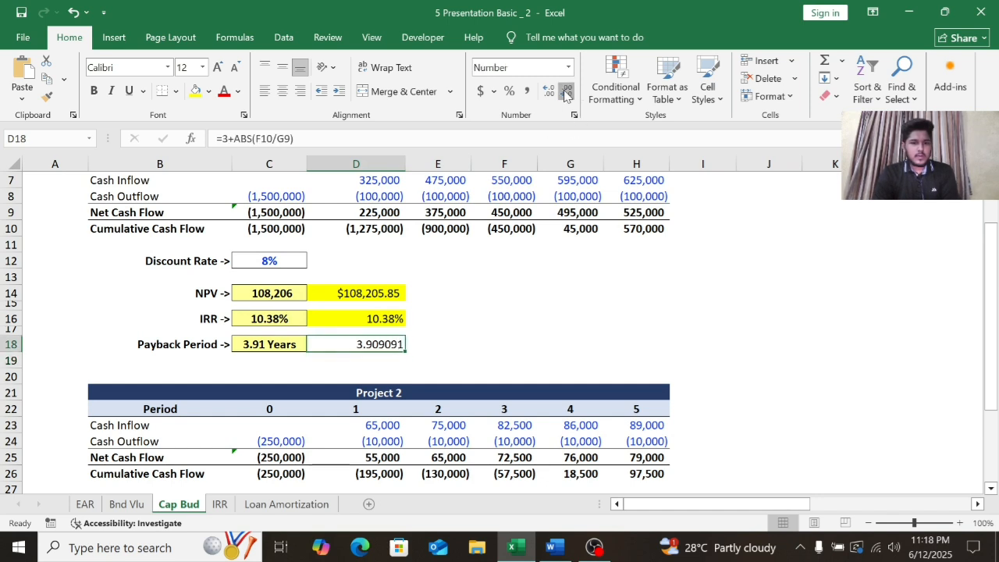
pyautogui.click(566, 92)
pyautogui.click(565, 92)
pyautogui.click(565, 92)
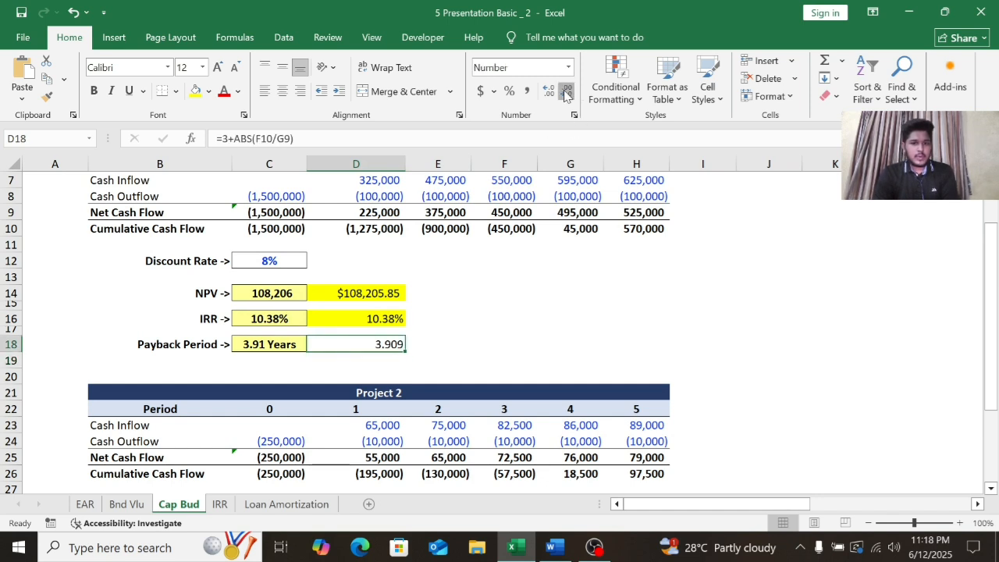
pyautogui.click(566, 92)
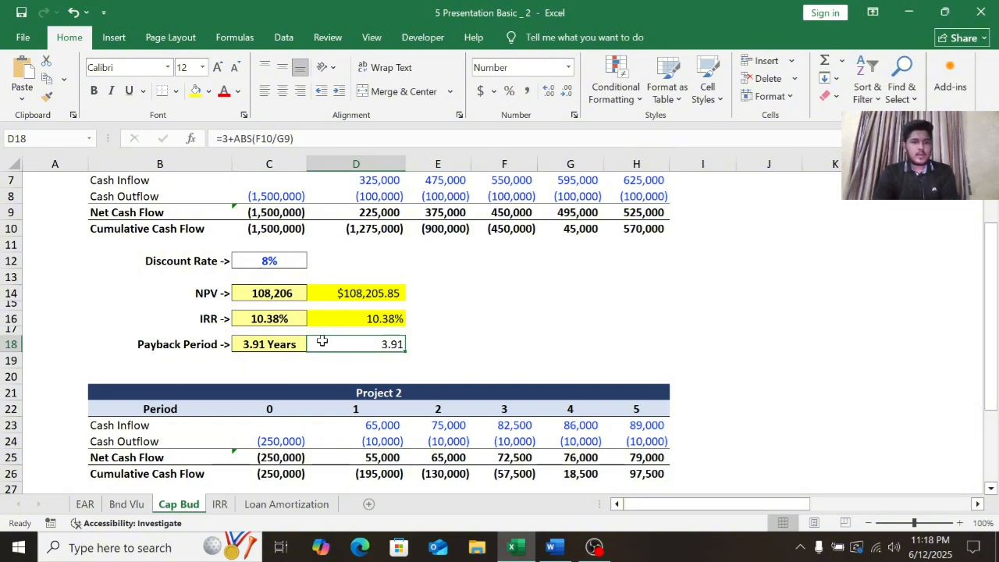
pyautogui.click(196, 91)
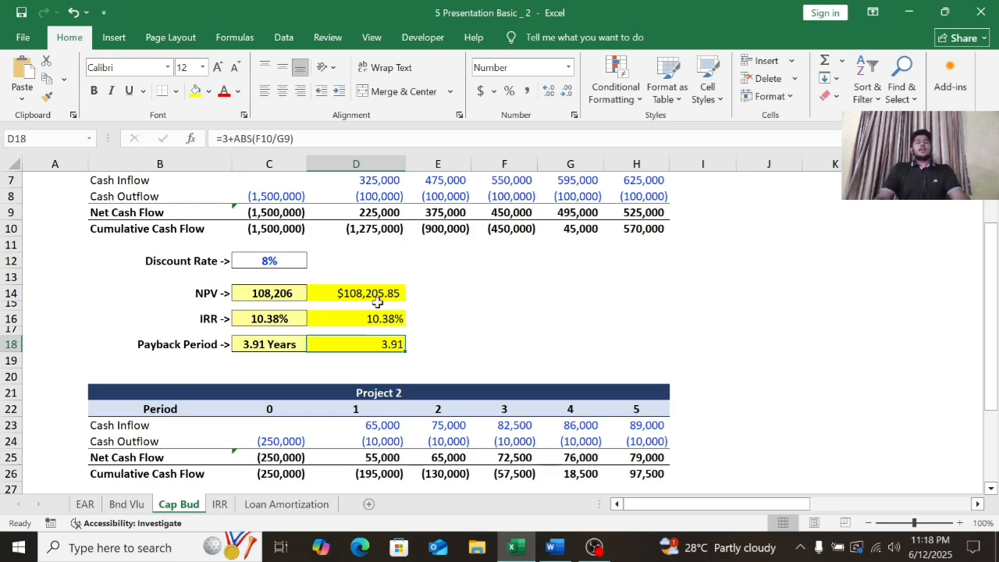
# Step: Start an NPV formula for Project 2 in cell D30 with the discount rate in C28 as the rate
pyautogui.scroll(-4, 397, 424)
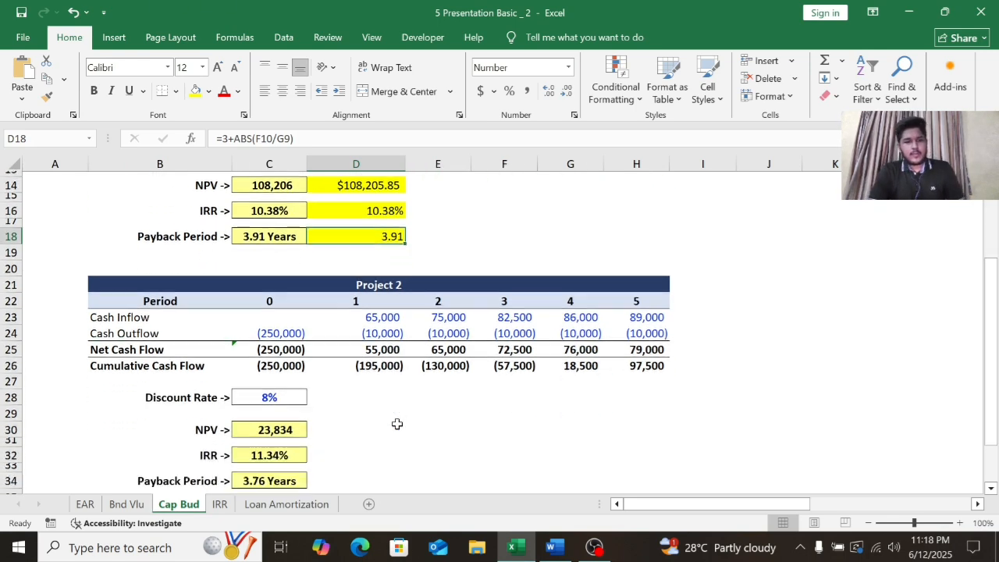
pyautogui.scroll(4, 397, 424)
pyautogui.scroll(-3, 397, 424)
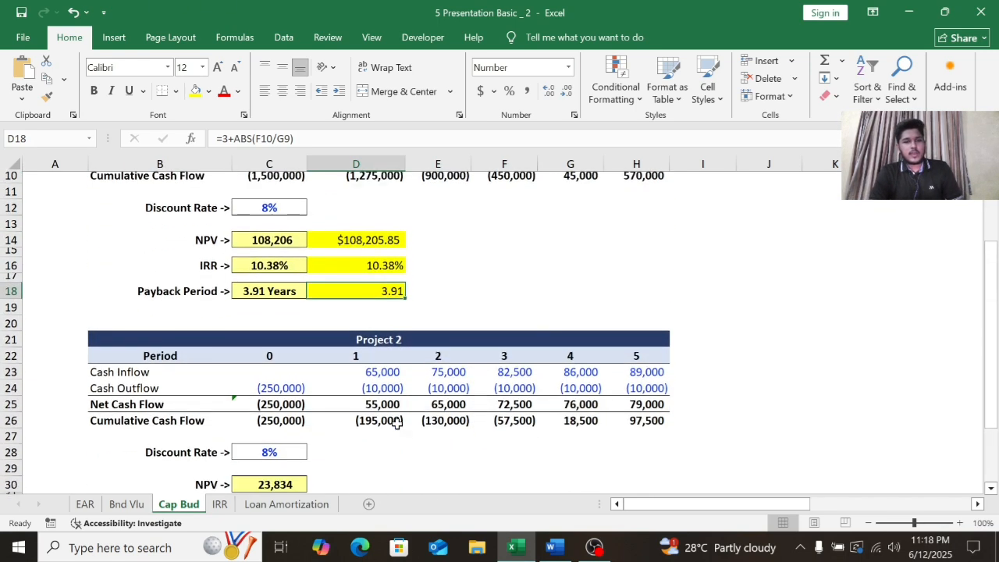
pyautogui.scroll(-1, 397, 424)
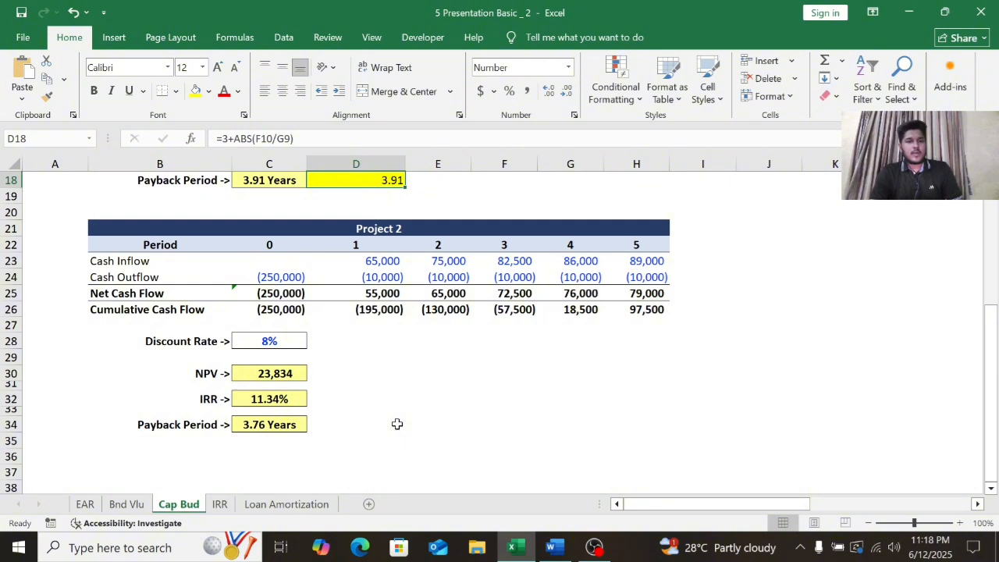
pyautogui.click(326, 376)
pyautogui.write('=')
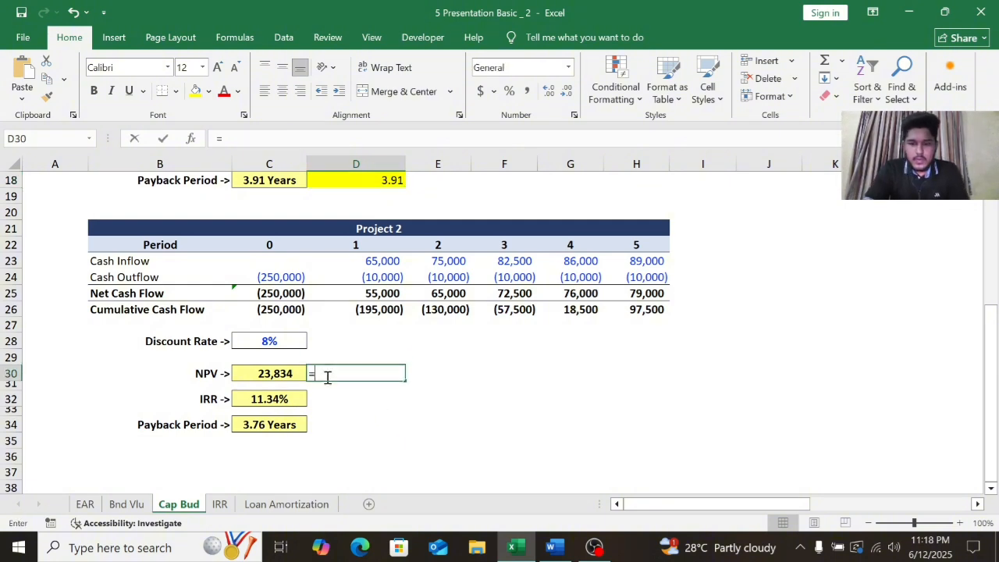
pyautogui.write('Np')
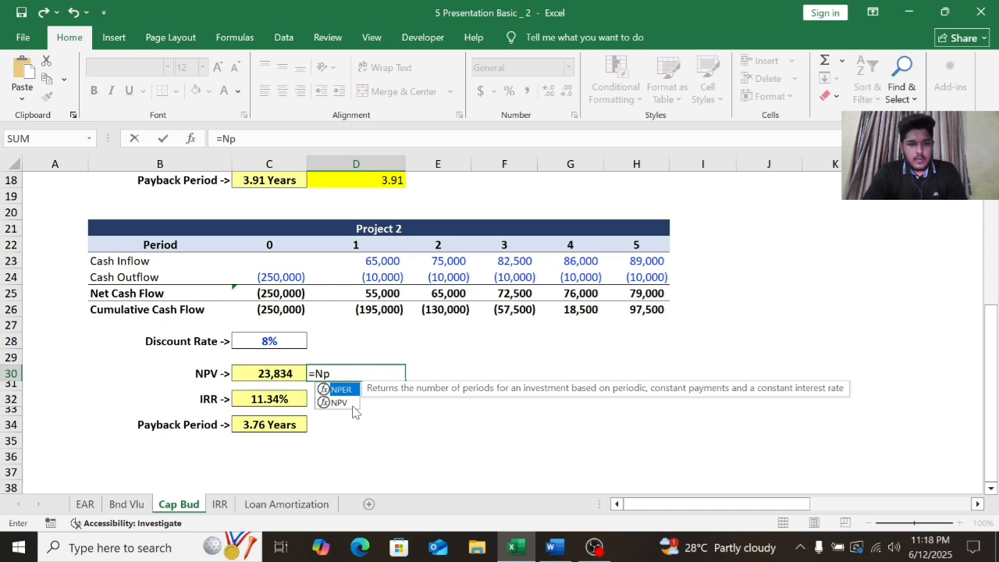
pyautogui.doubleClick(349, 402)
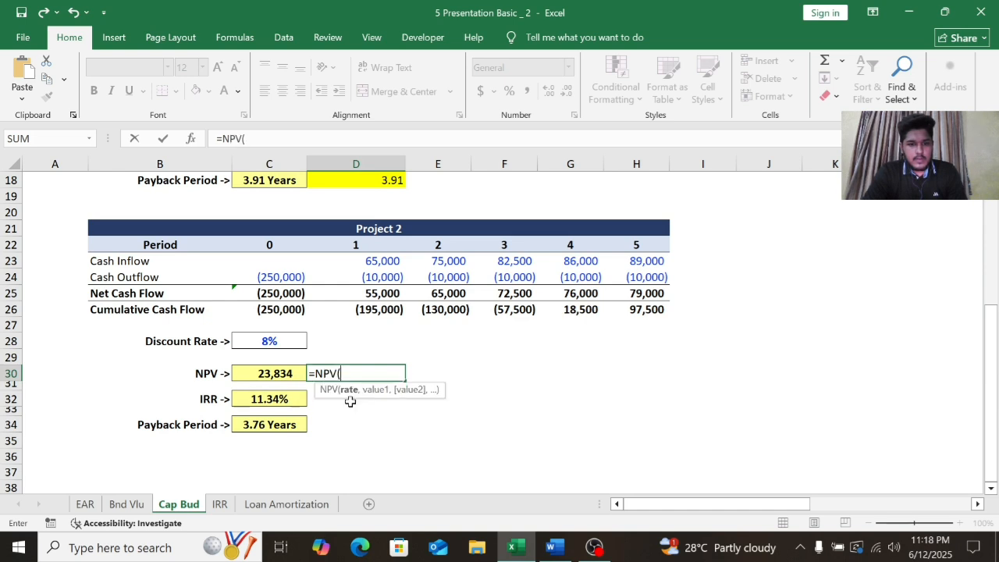
pyautogui.click(274, 338)
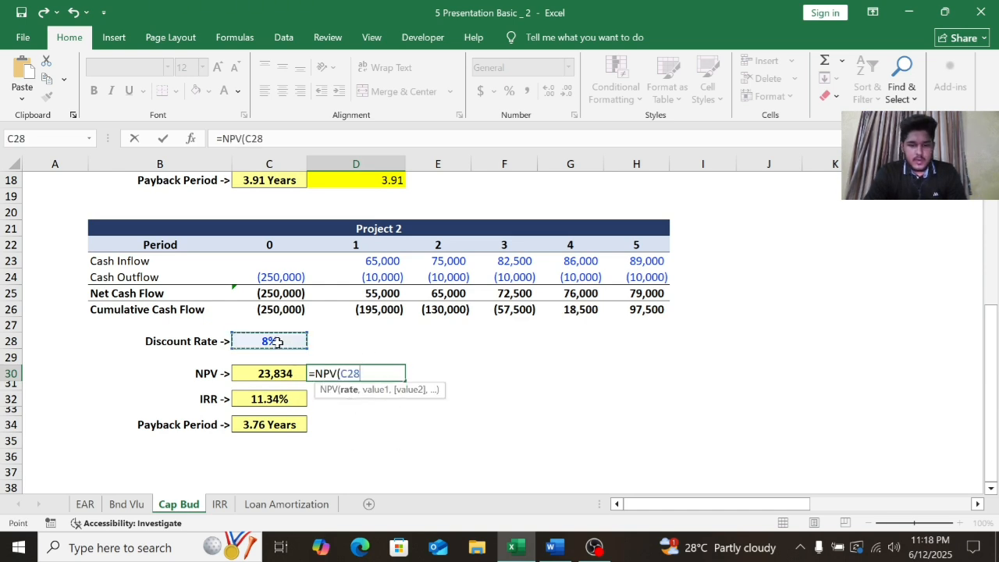
pyautogui.write(',')
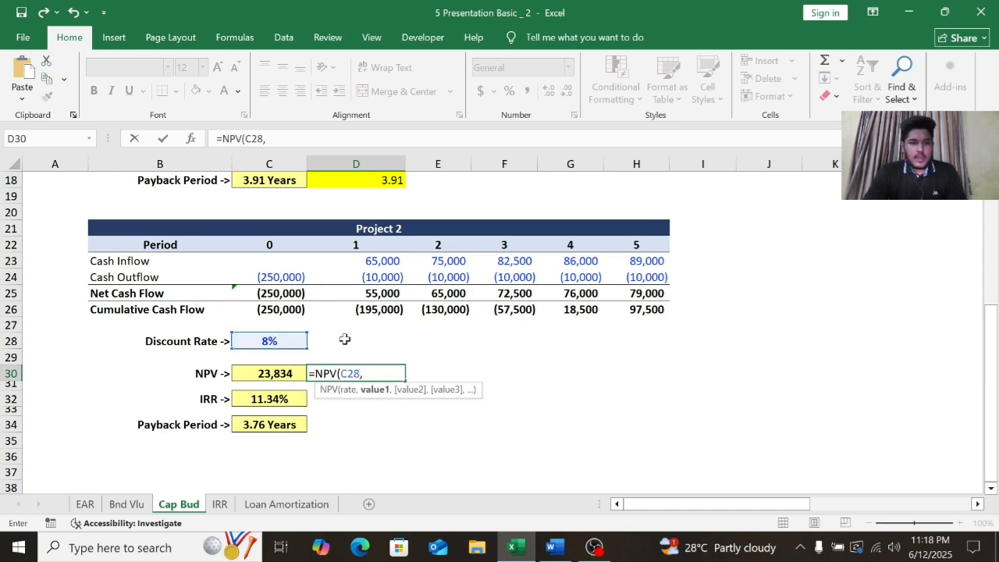
# Step: Complete the NPV formula in D30 with net cash flows D25:H25 as values, and add the initial outlay in C25
pyautogui.click(367, 297)
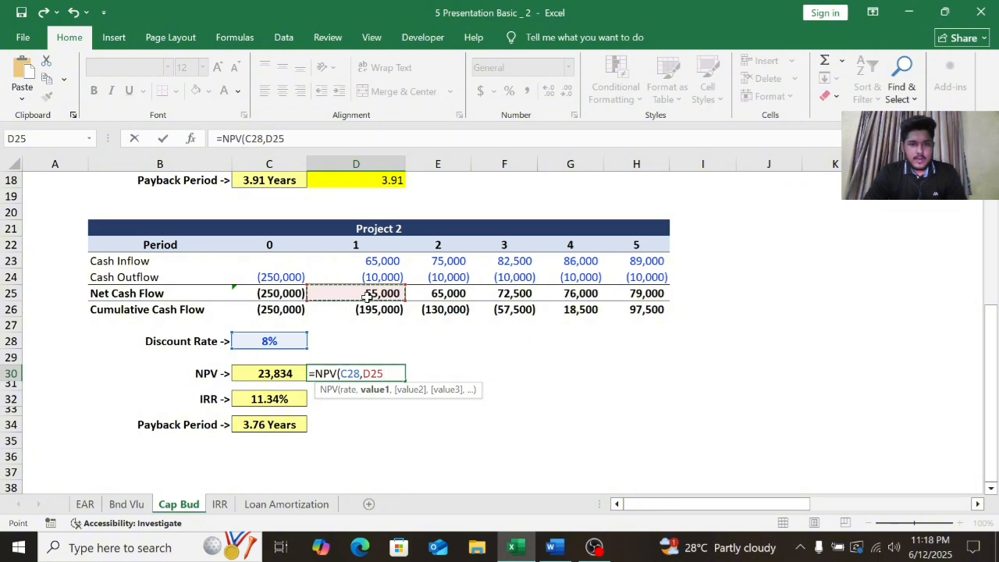
pyautogui.hotkey('ctrl', 'shift', 'Right')
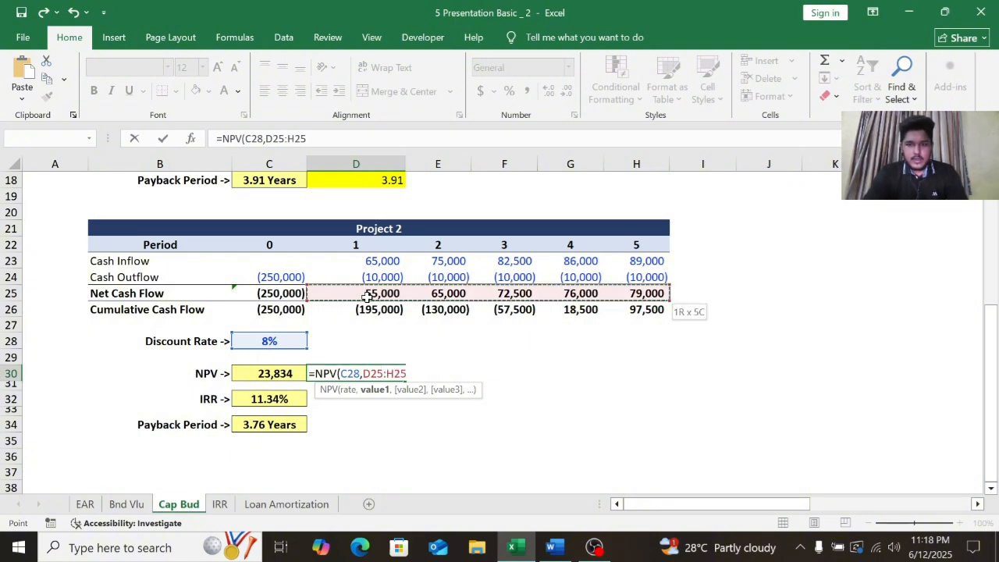
pyautogui.write(',')
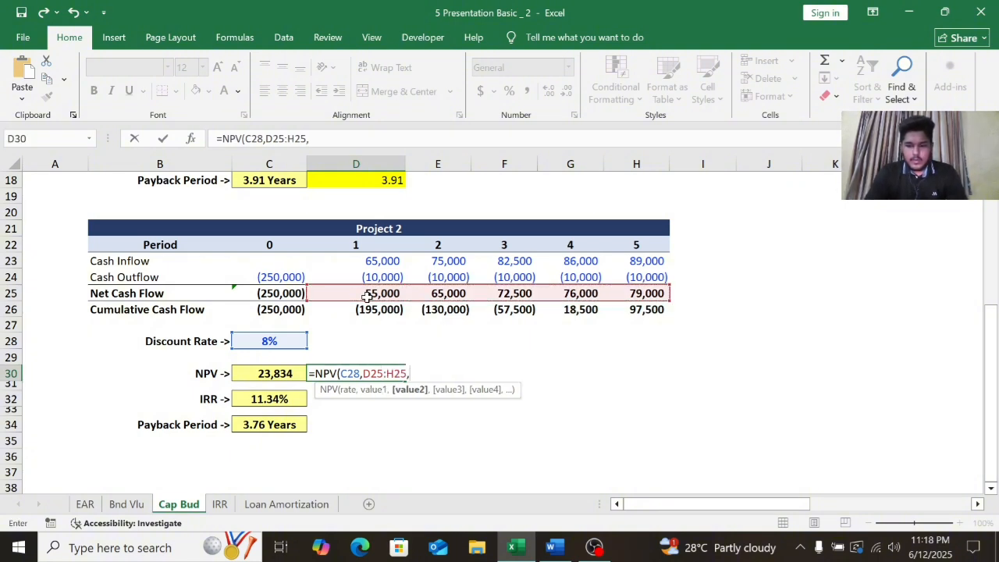
pyautogui.press('BackSpace')
pyautogui.write(')')
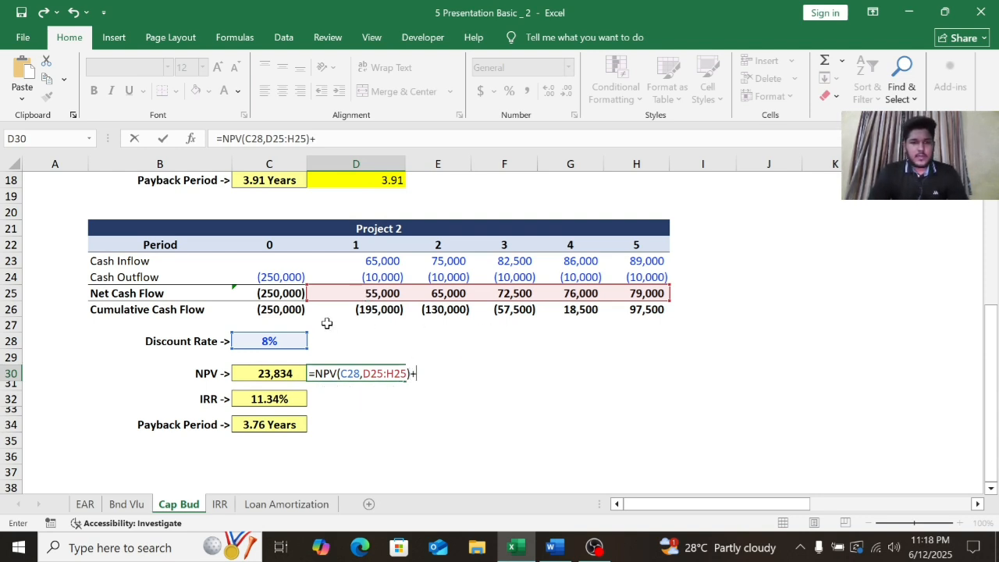
pyautogui.write('+')
pyautogui.click(291, 293)
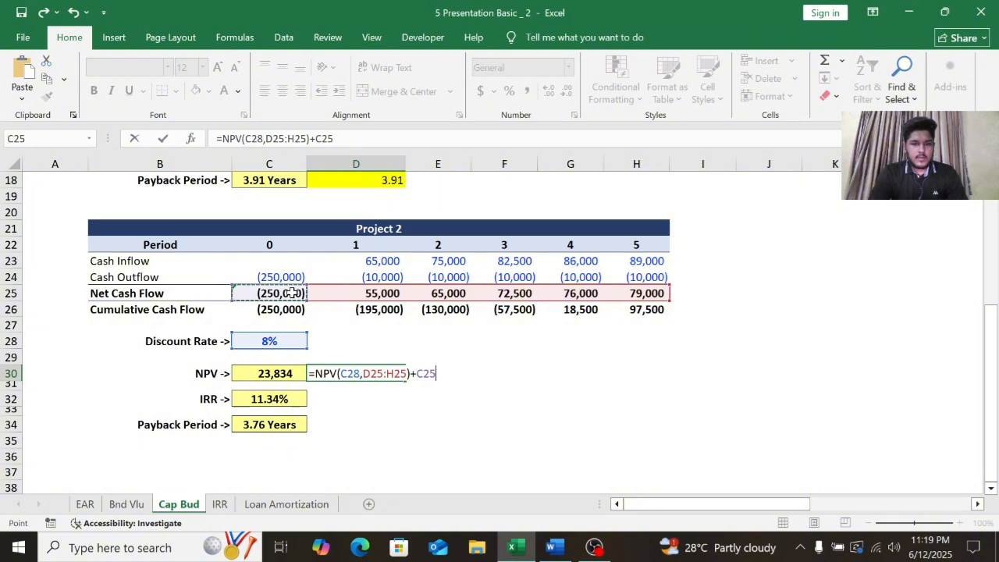
pyautogui.press('Return')
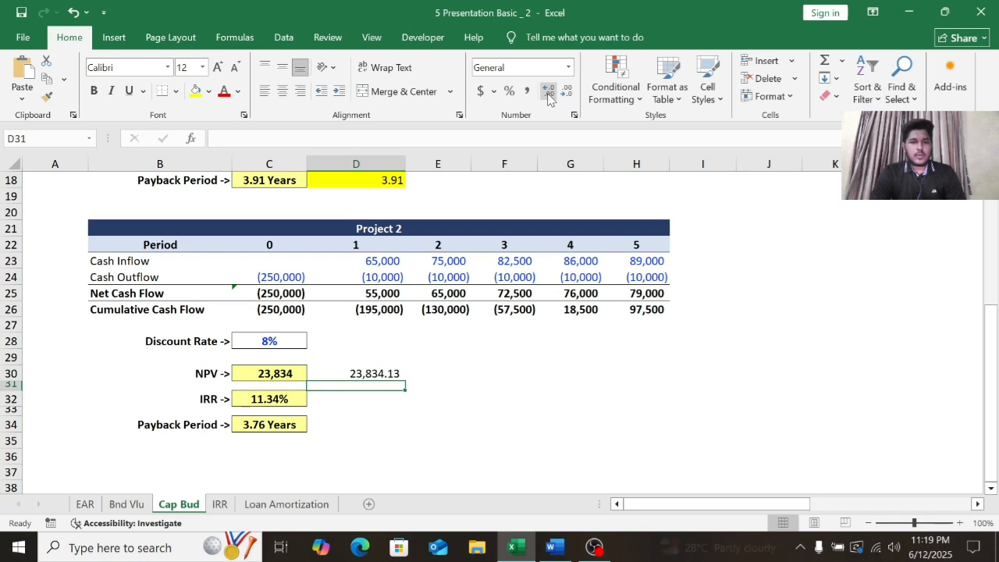
# Step: Show Project 2's NPV result in cell D30 without decimal places
pyautogui.click(394, 374)
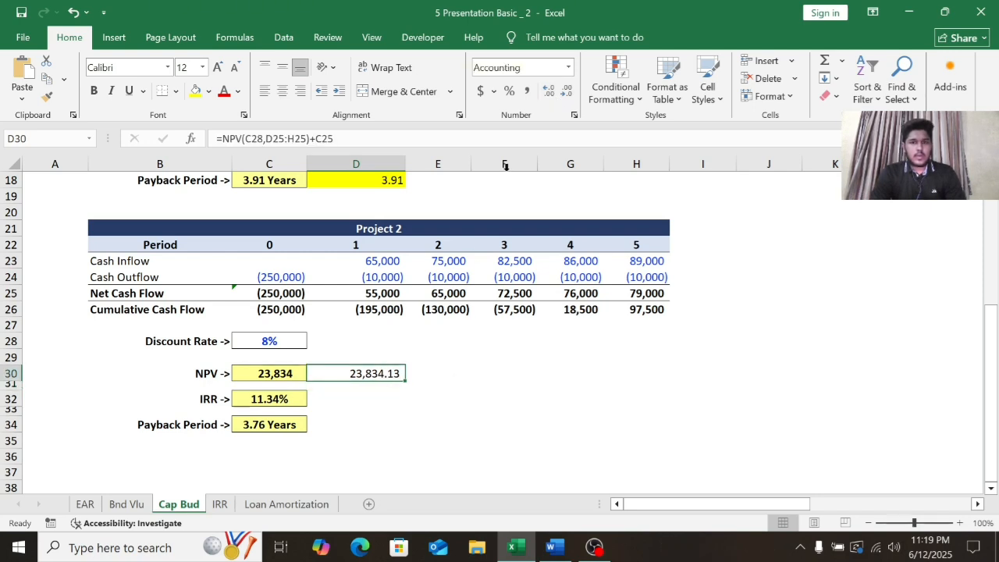
pyautogui.click(567, 91)
pyautogui.click(568, 92)
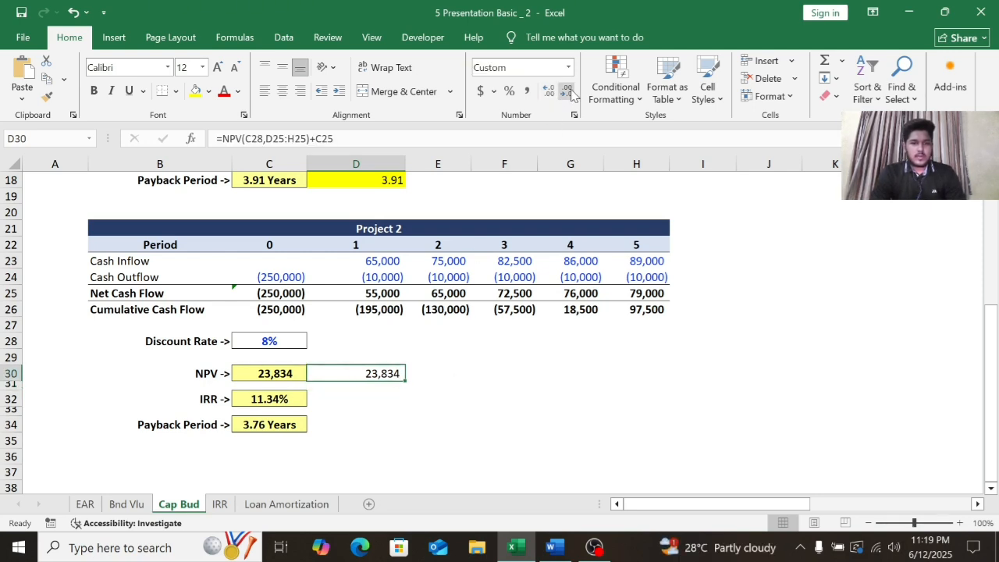
# Step: Calculate Project 2's IRR in cell D32 from net cash flows C25:H25, and show it with two decimal places
pyautogui.click(372, 395)
pyautogui.write('=irr')
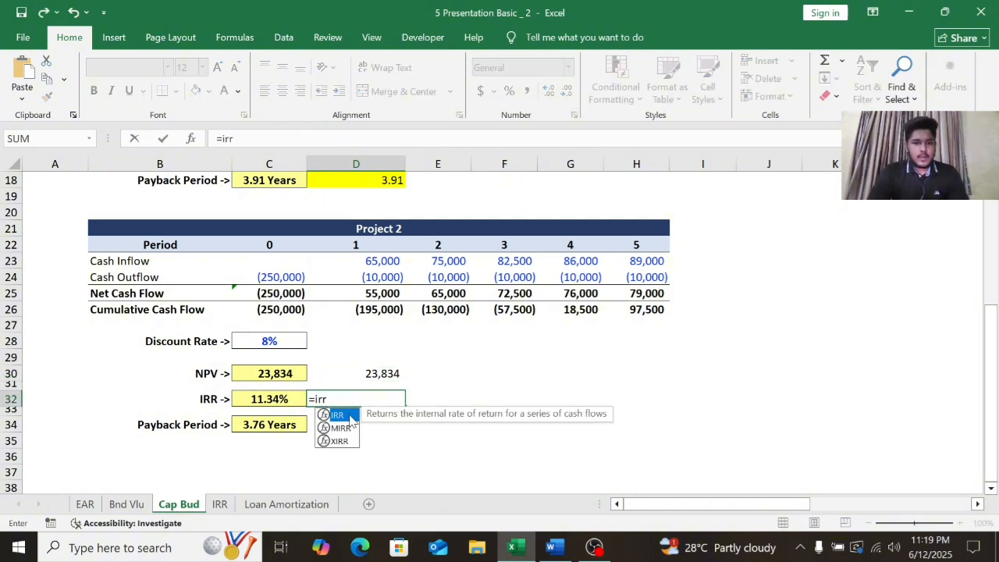
pyautogui.doubleClick(336, 414)
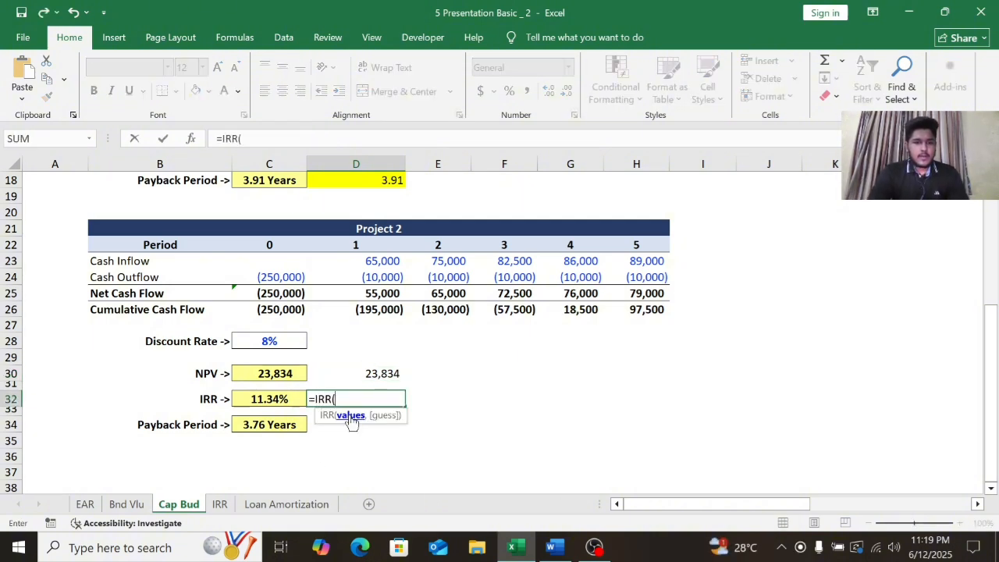
pyautogui.moveTo(263, 293); pyautogui.dragTo(657, 307)
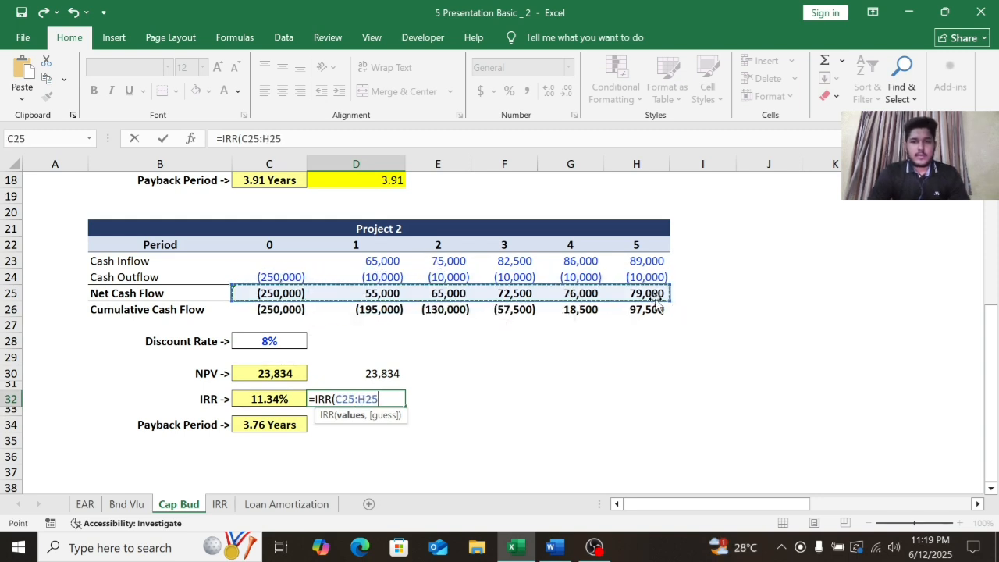
pyautogui.write(')')
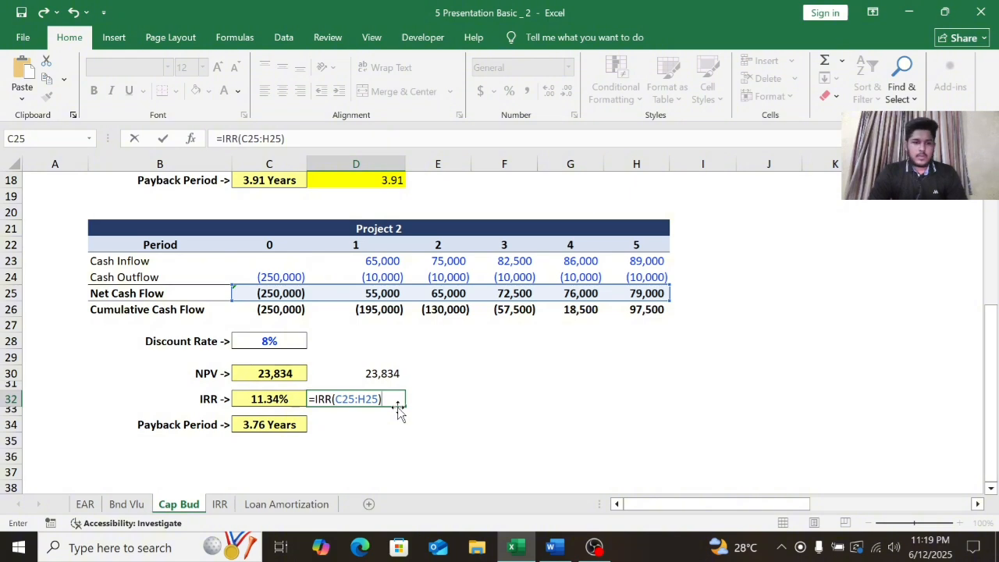
pyautogui.hotkey('ctrl', 'Return')
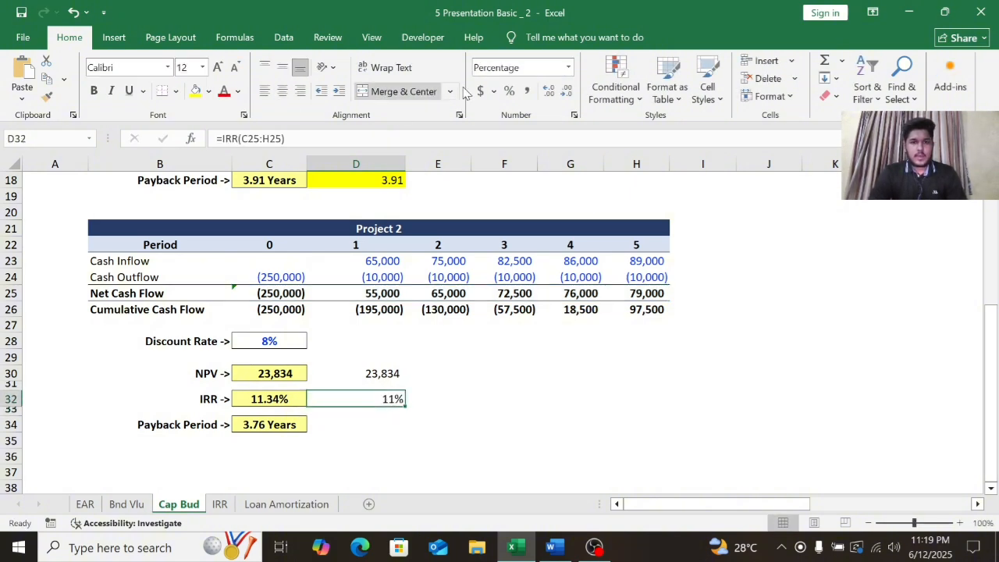
pyautogui.click(548, 91)
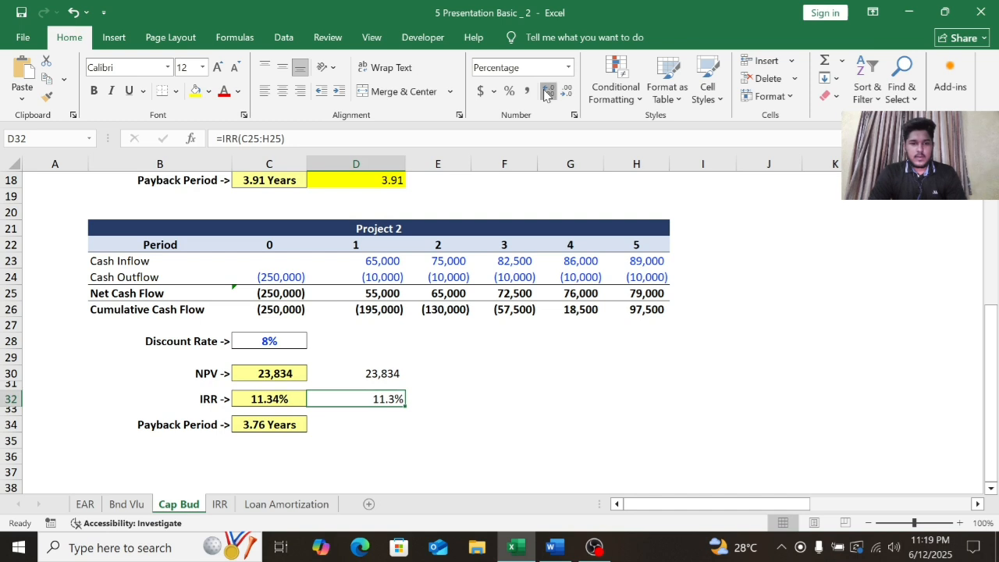
pyautogui.click(548, 91)
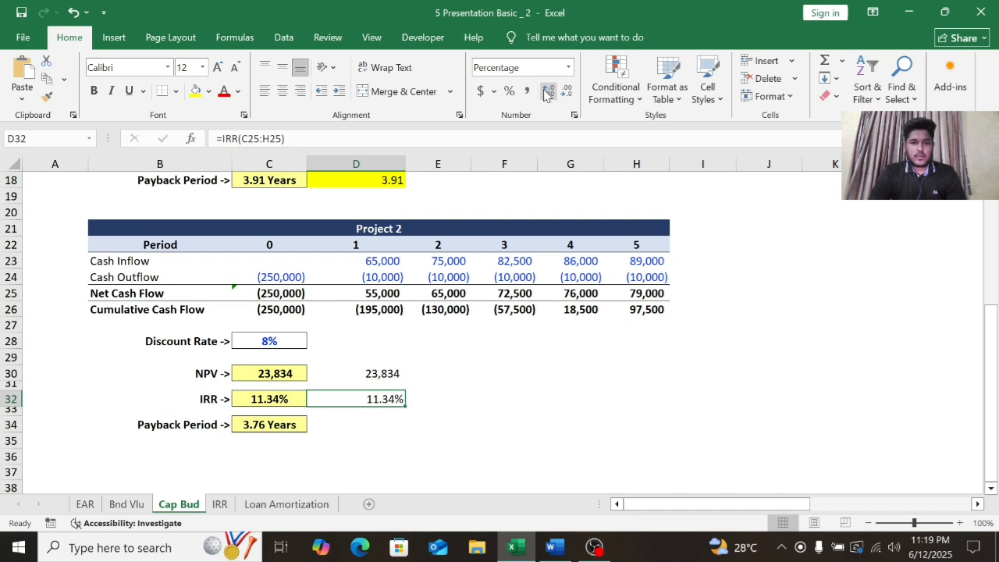
# Step: Highlight Project 2's NPV and IRR results in cells D30 and D32 with a blue fill
pyautogui.click(380, 421)
pyautogui.click(390, 373)
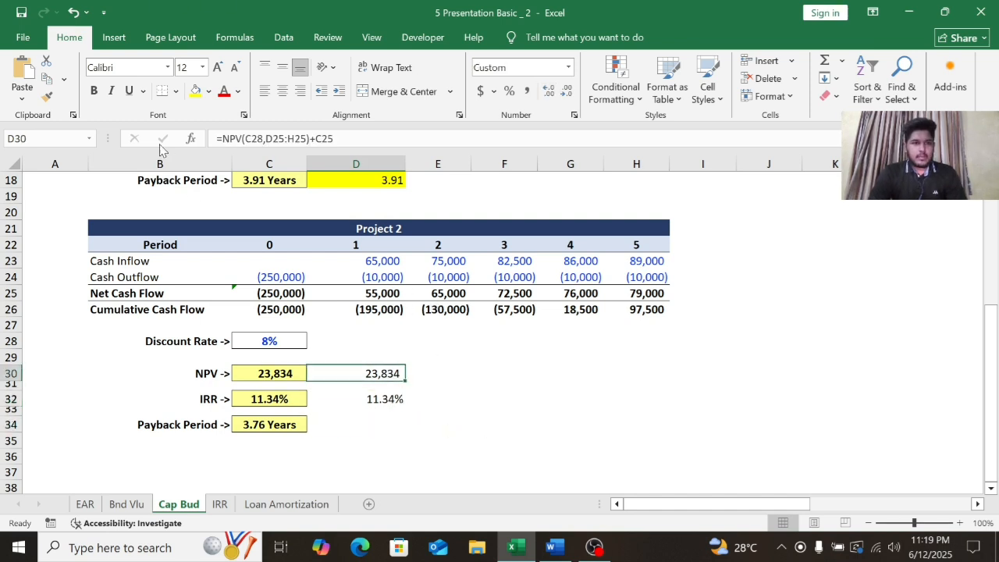
pyautogui.click(208, 91)
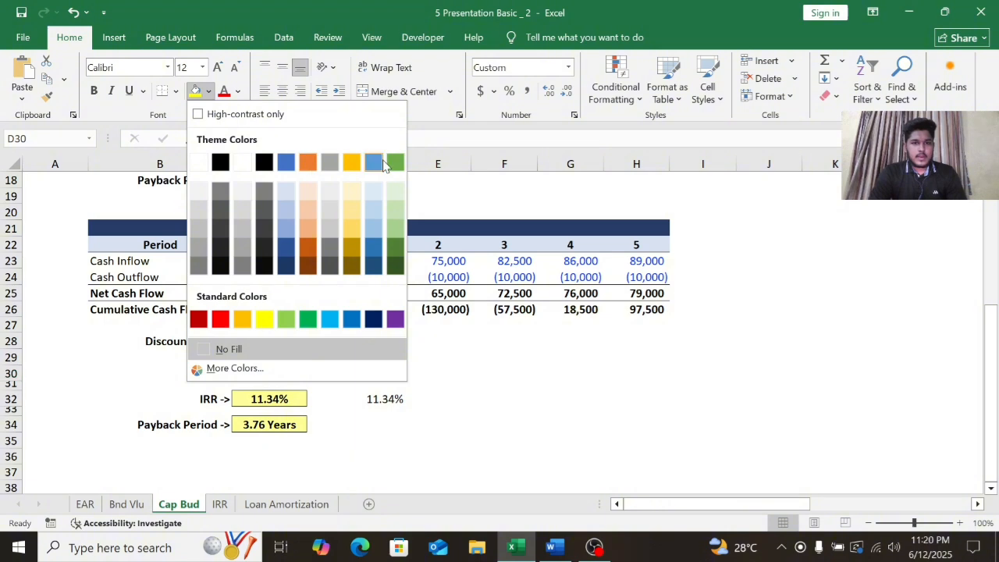
pyautogui.click(380, 154)
pyautogui.click(374, 401)
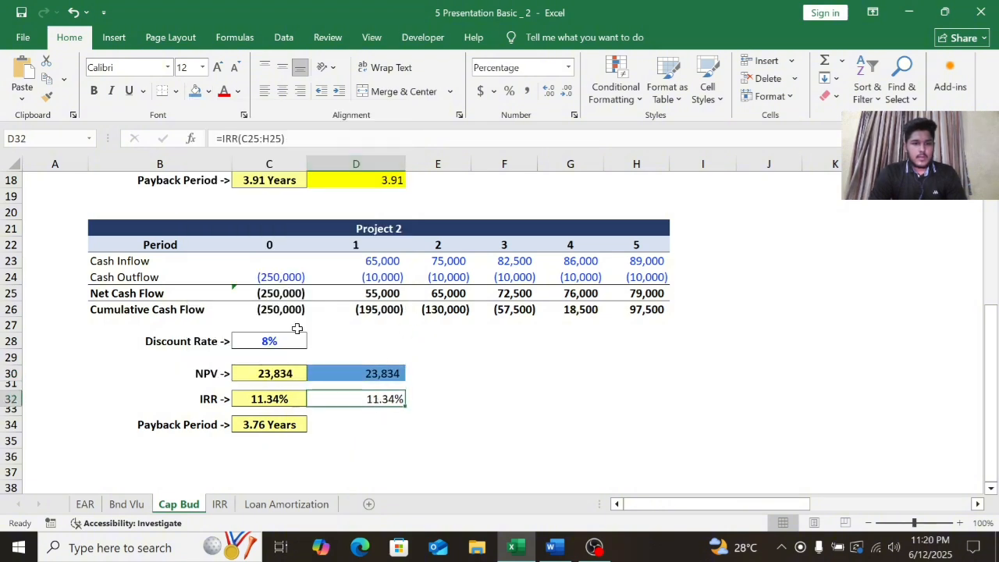
pyautogui.click(197, 92)
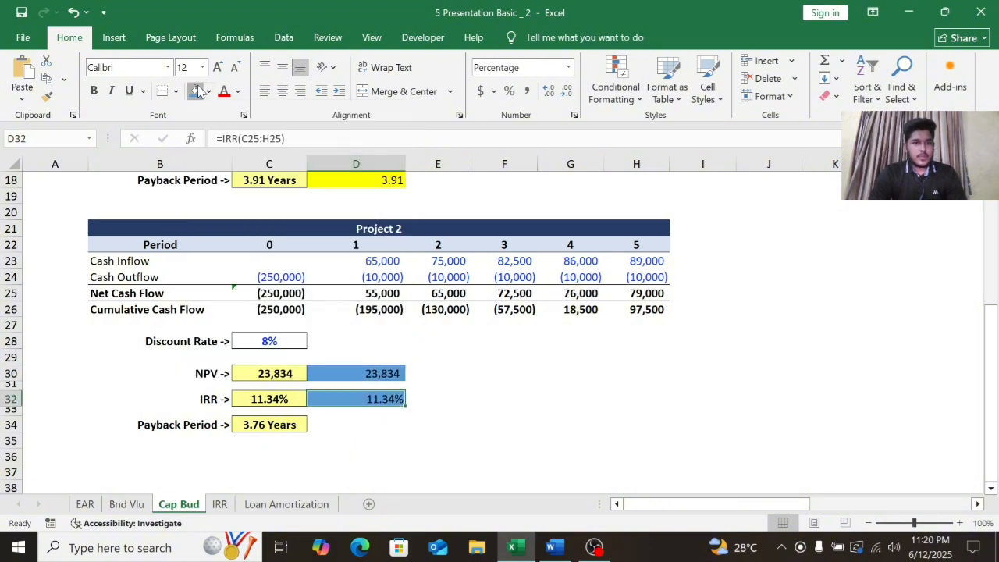
# Step: Start Project 2's payback period formula in cell D34 as 3 plus an ABS function
pyautogui.click(347, 438)
pyautogui.click(354, 424)
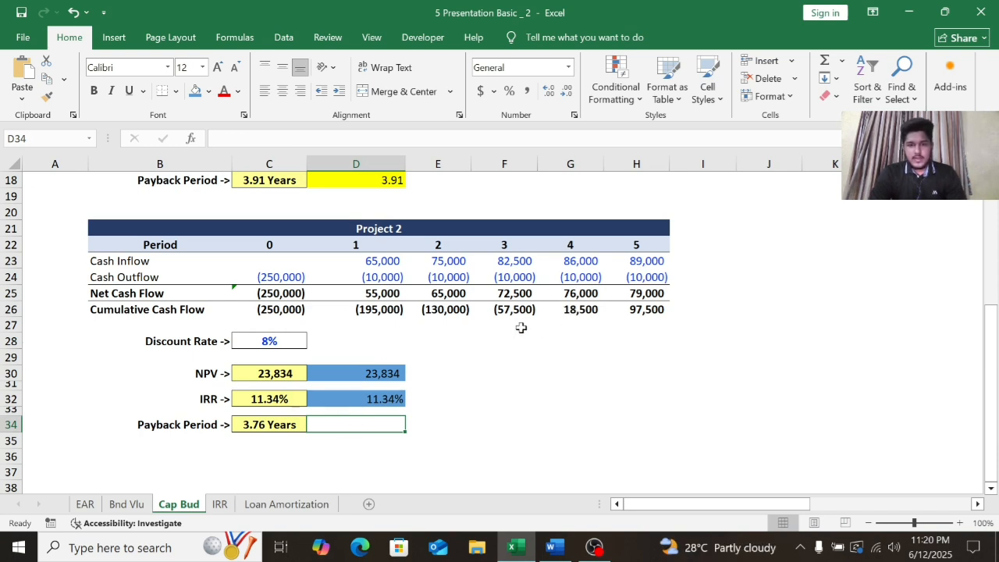
pyautogui.write('=3+')
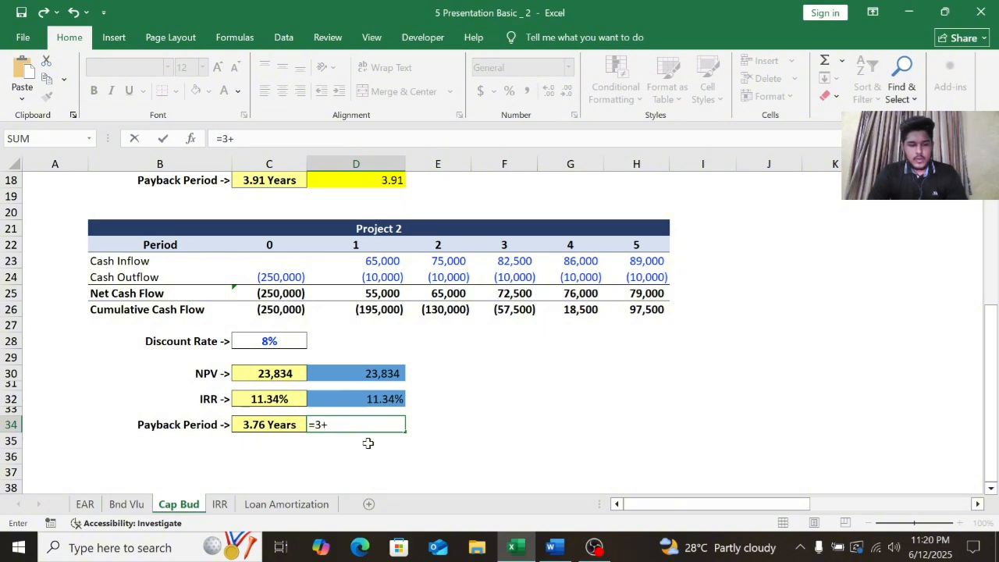
pyautogui.write('ab s')
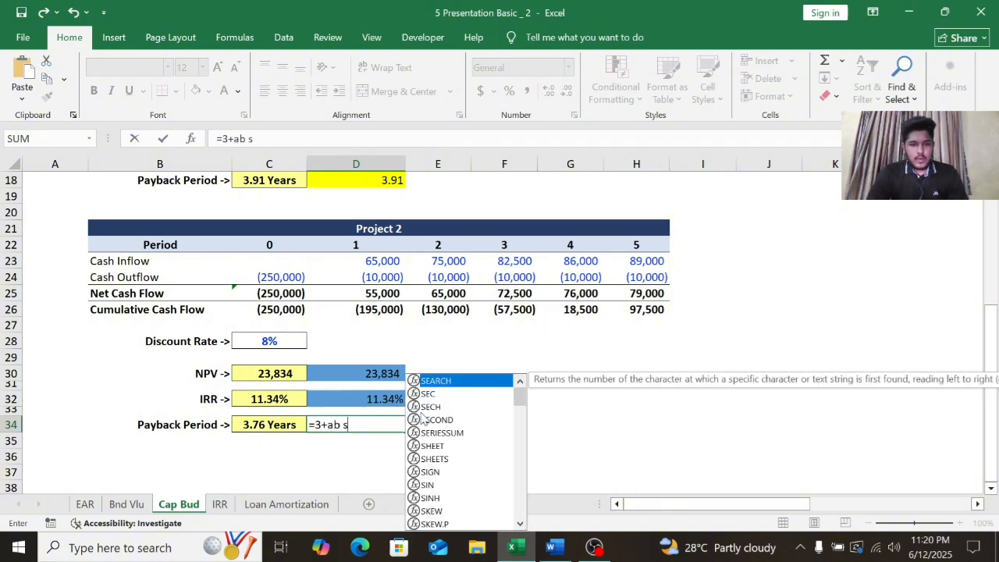
pyautogui.press('BackSpace')
pyautogui.press('BackSpace')
pyautogui.doubleClick(352, 440)
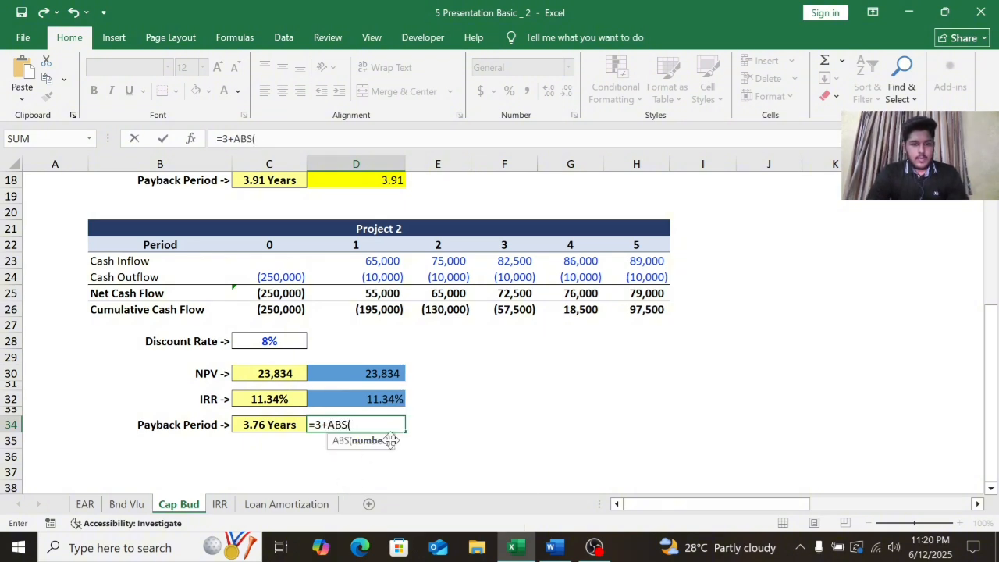
# Step: Complete the payback formula by dividing the cumulative cash flow in F26 by the net cash flow in G25 inside ABS
pyautogui.click(512, 311)
pyautogui.write('/')
pyautogui.click(512, 310)
pyautogui.press('BackSpace')
pyautogui.press('BackSpace')
pyautogui.press('BackSpace')
pyautogui.press('BackSpace')
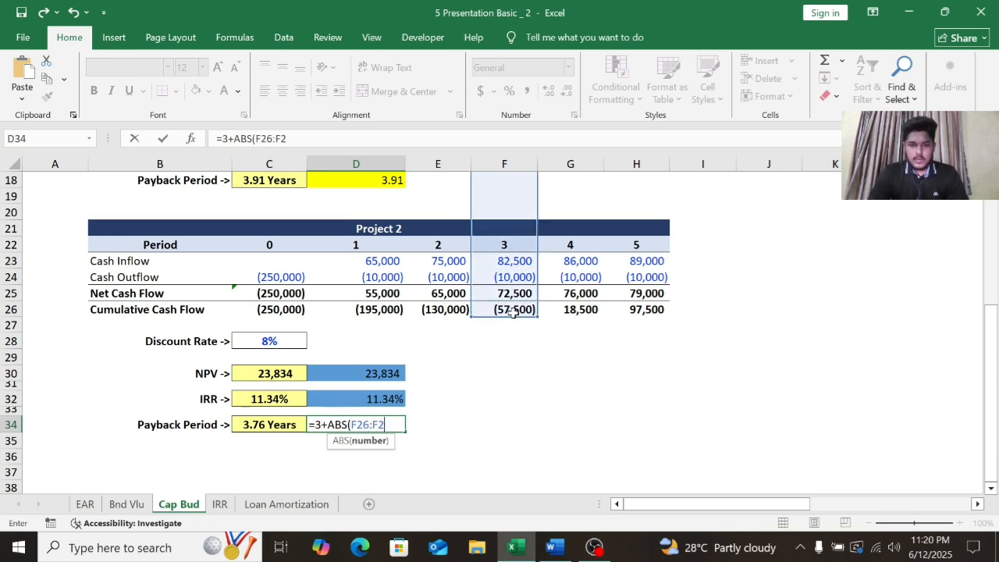
pyautogui.write('/')
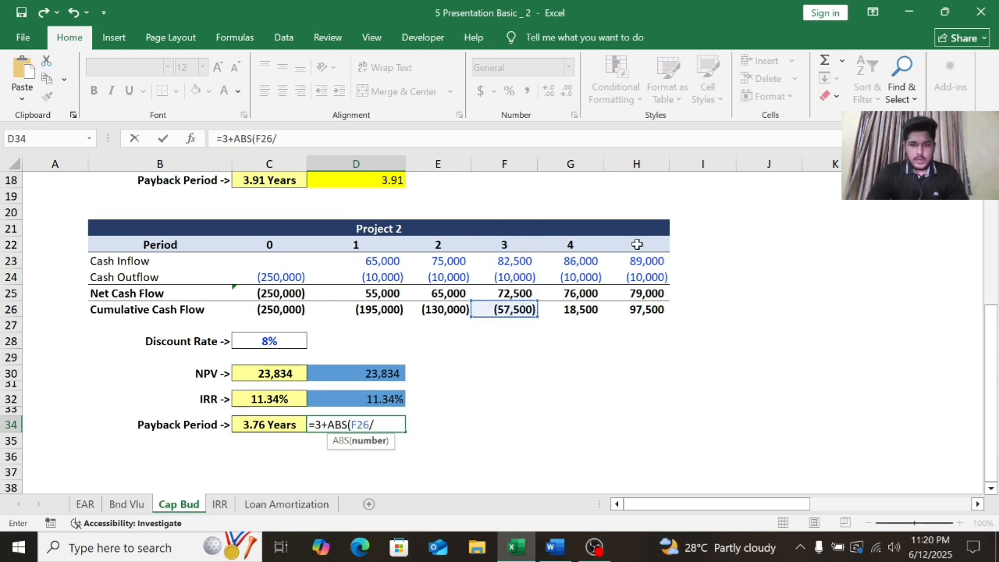
pyautogui.click(585, 295)
pyautogui.write(')')
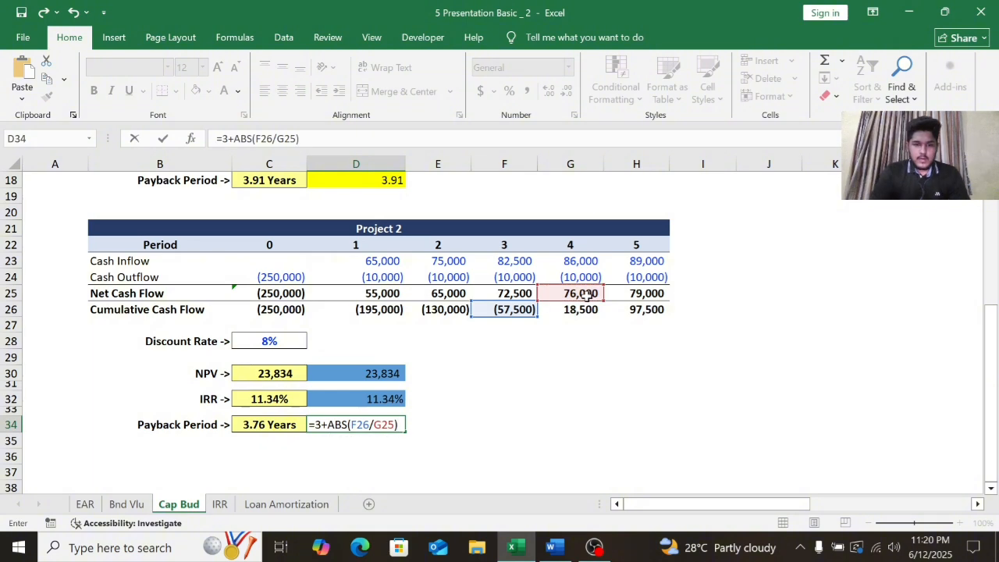
pyautogui.press('Return')
# Step: Reduce the payback period result in cell D34 to two decimal places and highlight it with the same blue fill
pyautogui.click(392, 425)
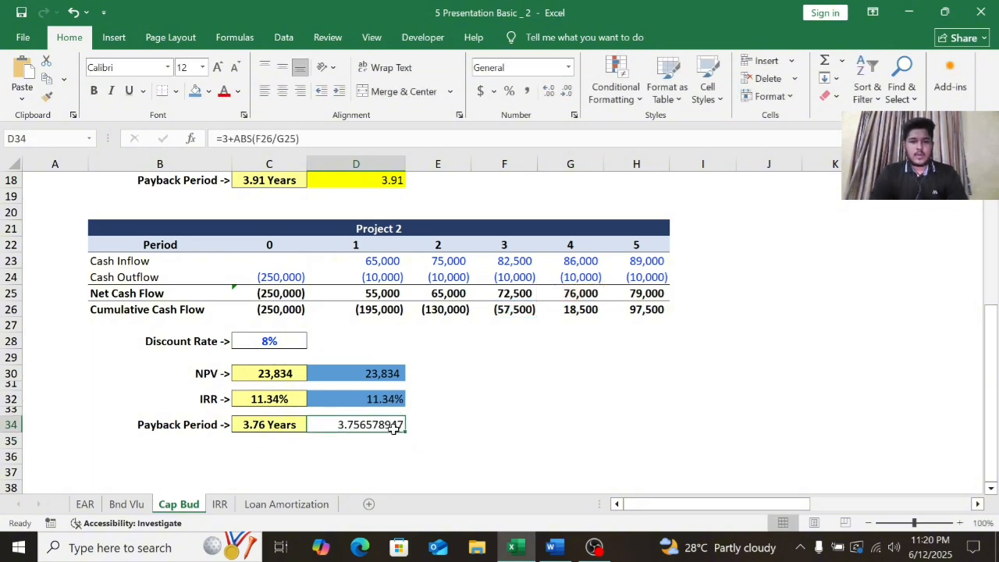
pyautogui.click(565, 95)
pyautogui.click(565, 96)
pyautogui.click(566, 95)
pyautogui.click(565, 95)
pyautogui.click(565, 95)
pyautogui.click(566, 95)
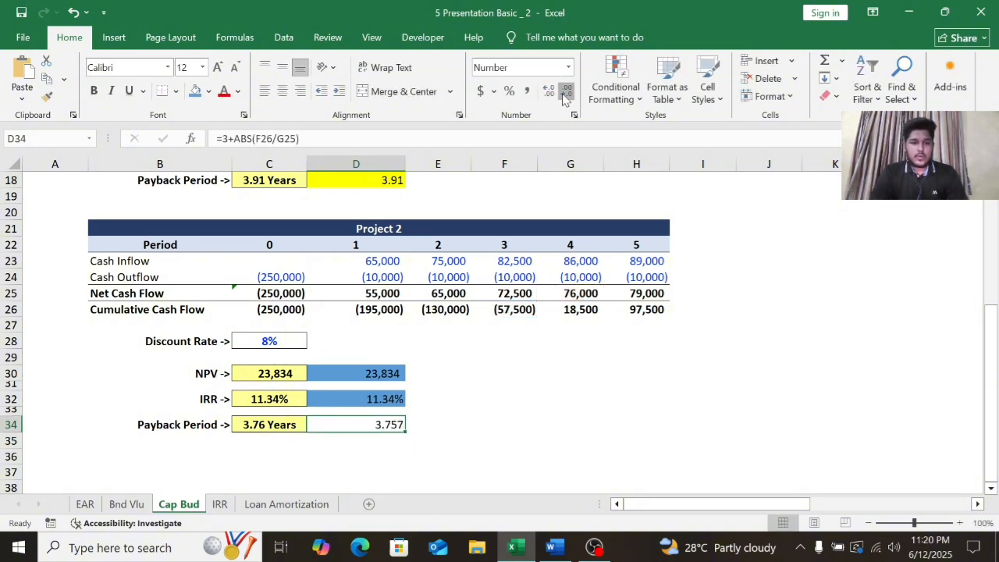
pyautogui.click(566, 95)
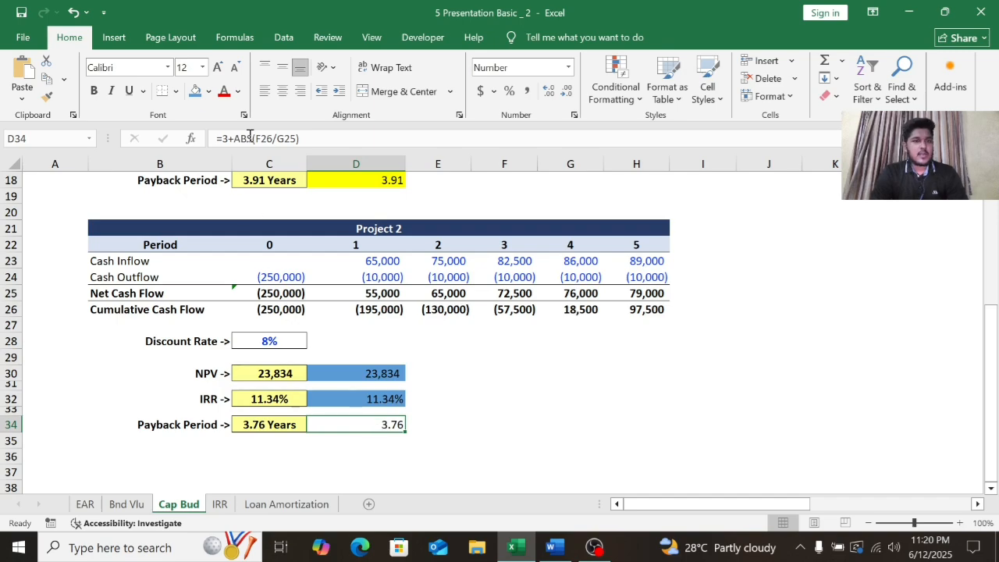
pyautogui.click(195, 92)
# Step: Compare the NPV, IRR and payback period results of Project 1 and Project 2 with the sheet zoomed out to 75%
pyautogui.scroll(3, 265, 293)
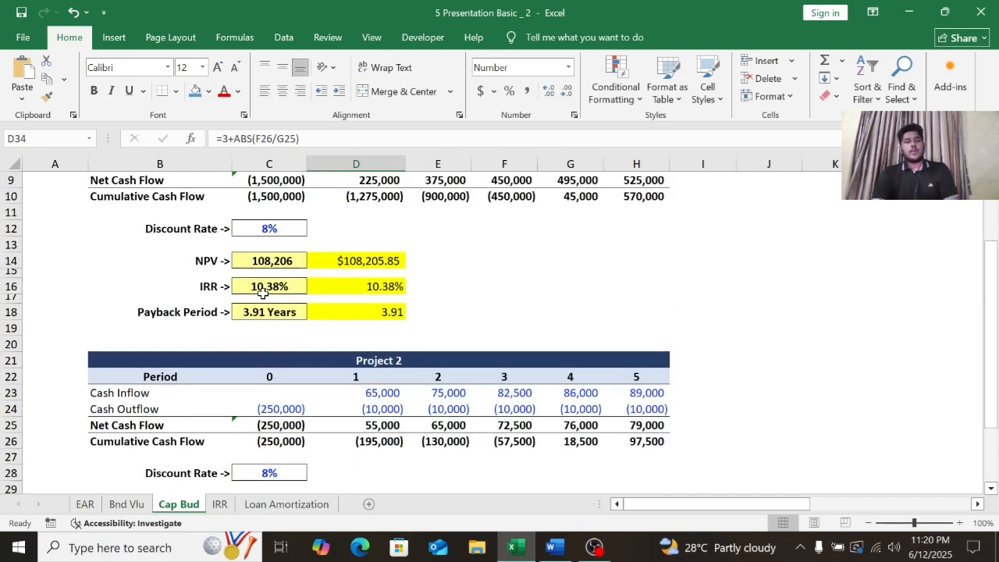
pyautogui.keyDown('ctrl'); pyautogui.scroll(-2, 263, 293); pyautogui.keyUp('ctrl')
pyautogui.keyDown('ctrl'); pyautogui.scroll(-1, 263, 293); pyautogui.keyUp('ctrl')
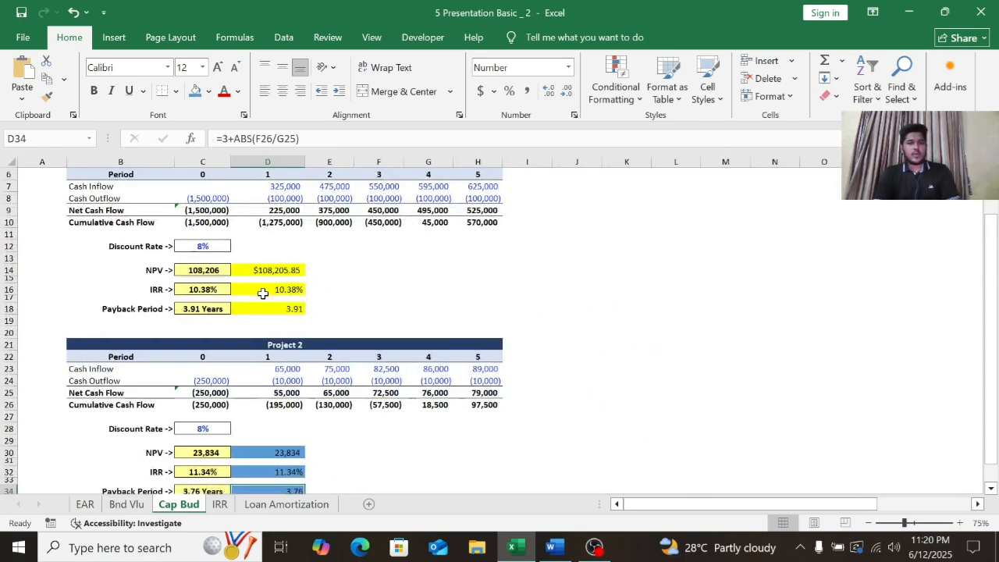
pyautogui.scroll(-1, 314, 405)
pyautogui.scroll(2, 314, 405)
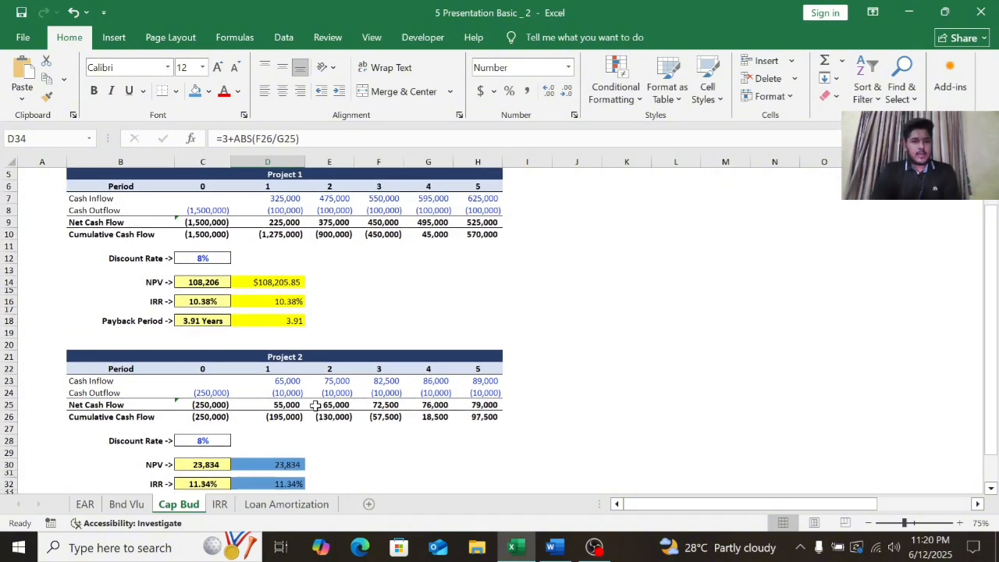
pyautogui.scroll(-2, 344, 401)
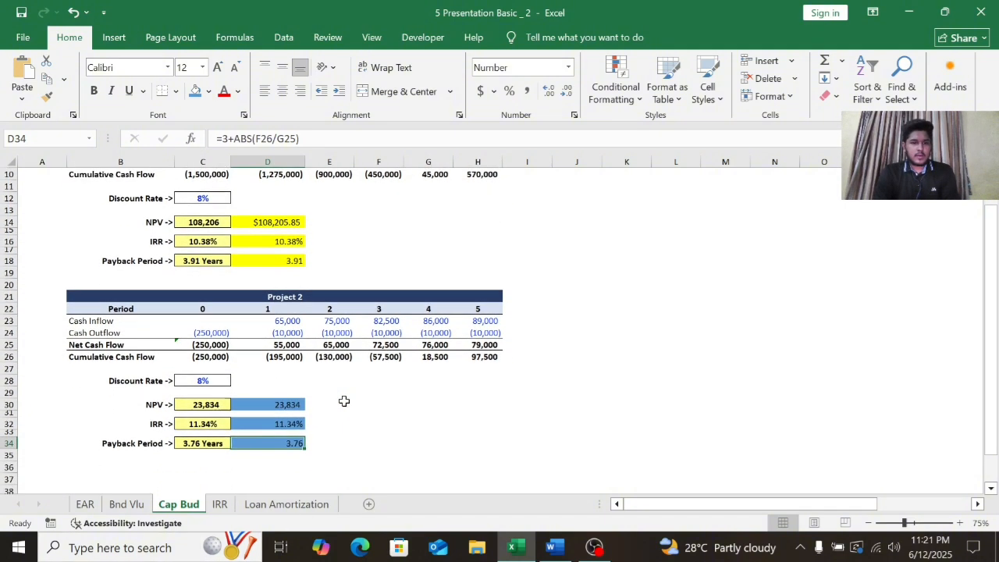
pyautogui.scroll(1, 346, 401)
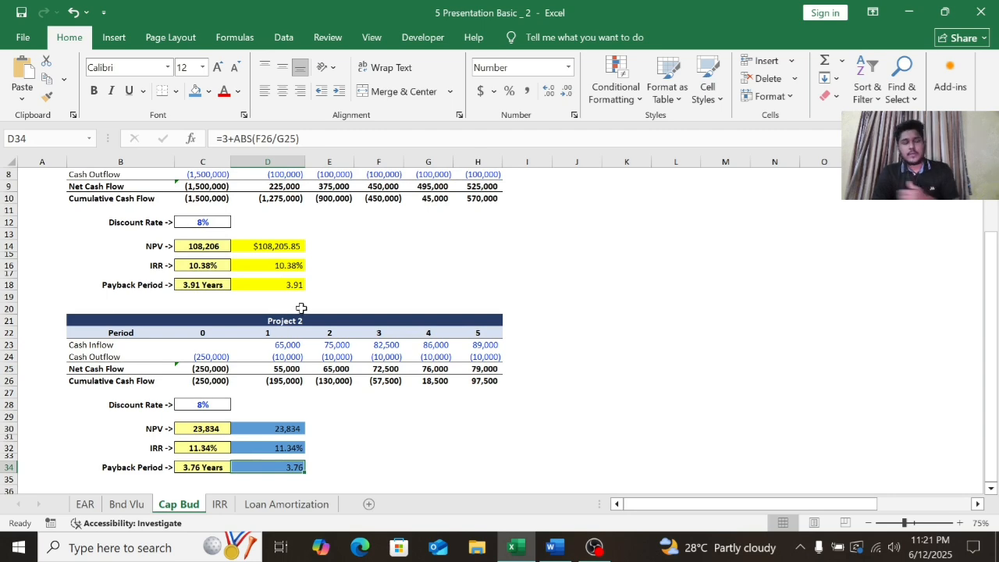
pyautogui.scroll(-1, 266, 428)
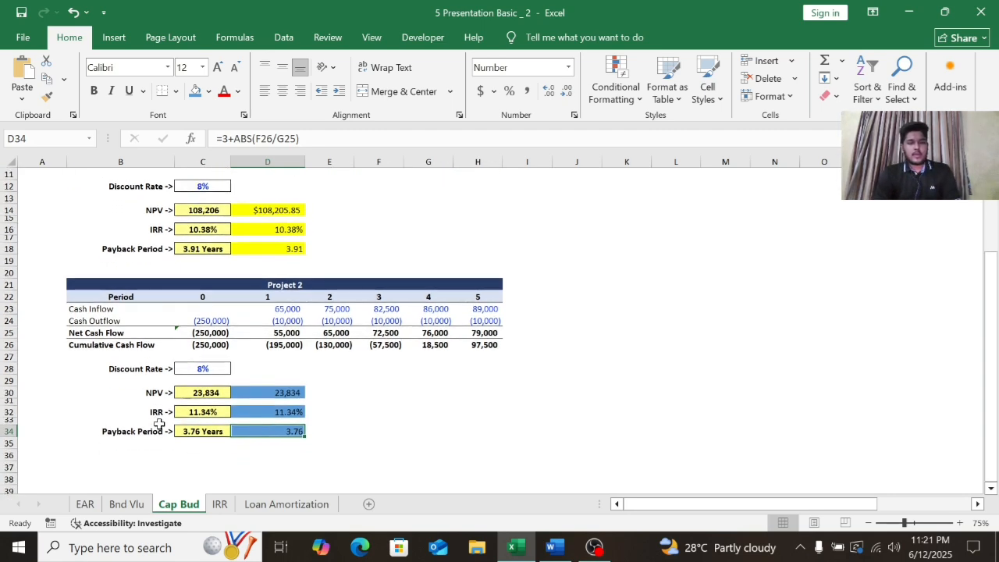
# Step: Review the cash flow tables of Project 1 and Project 2 against their NPV, IRR and payback period results
pyautogui.scroll(1, 186, 441)
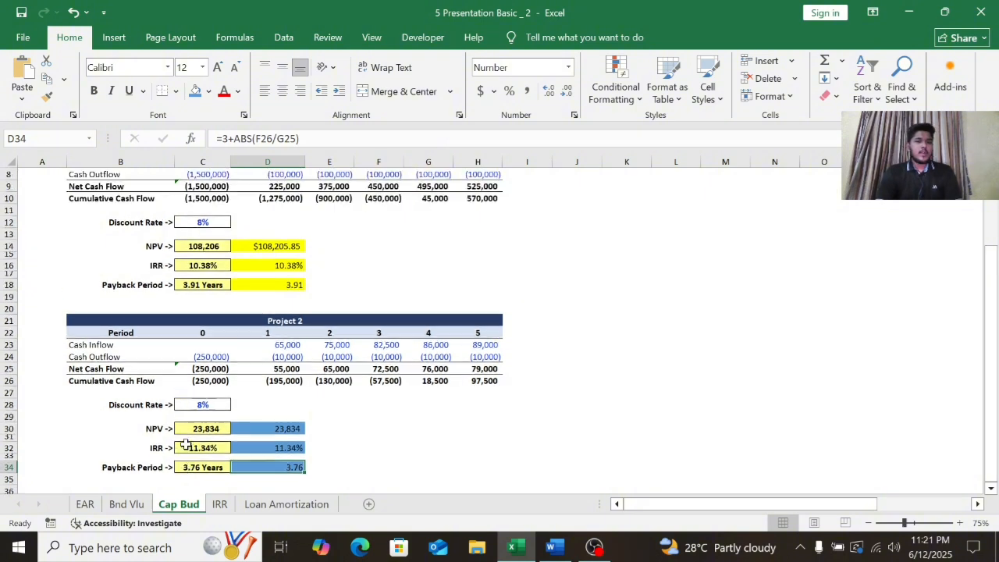
pyautogui.scroll(1, 185, 442)
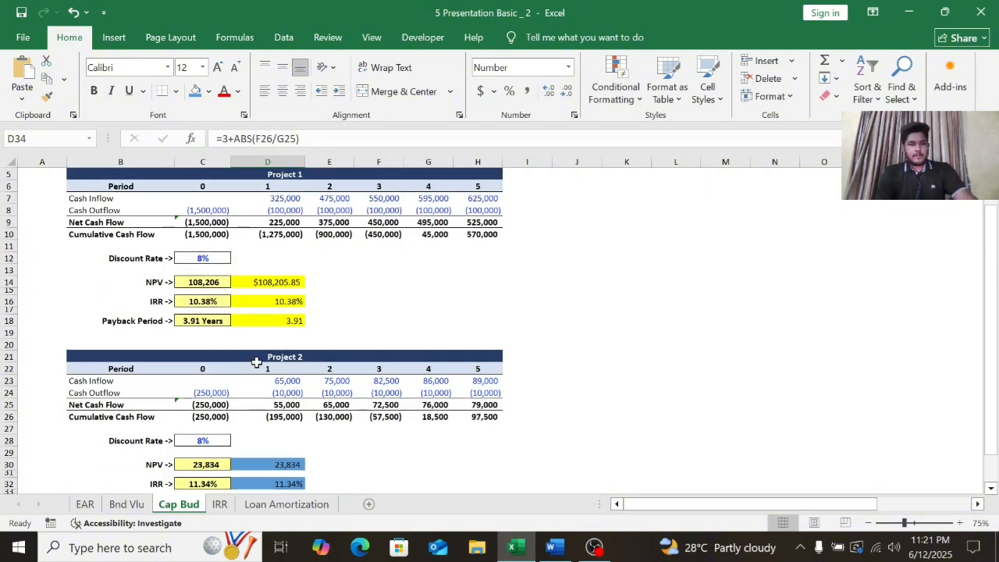
pyautogui.scroll(-1, 275, 454)
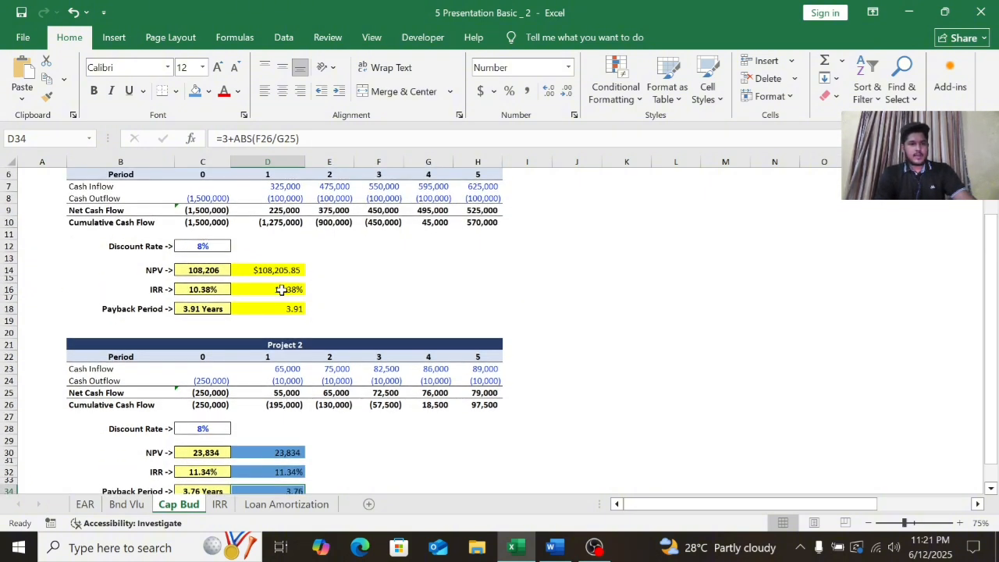
pyautogui.scroll(-1, 256, 421)
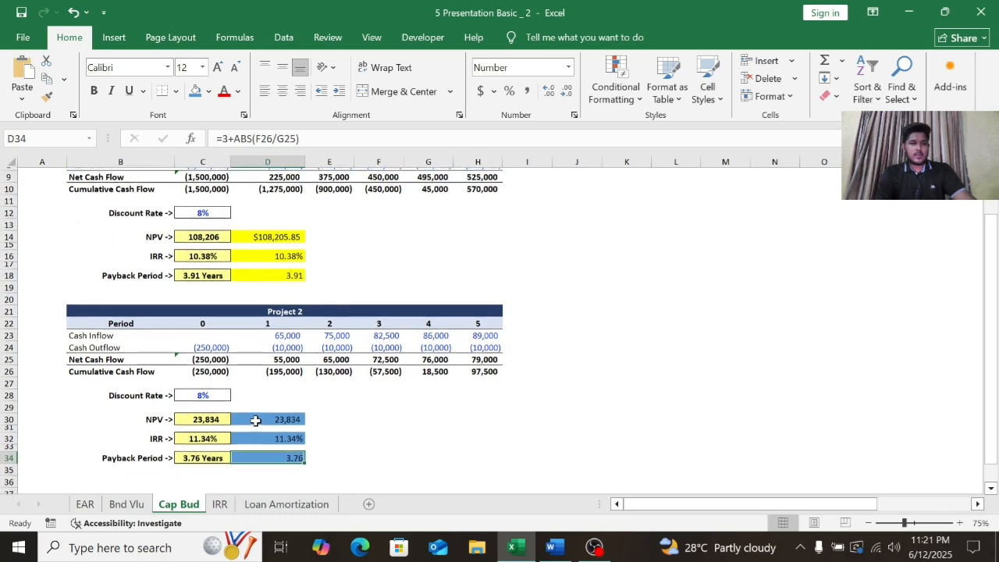
pyautogui.scroll(1, 291, 456)
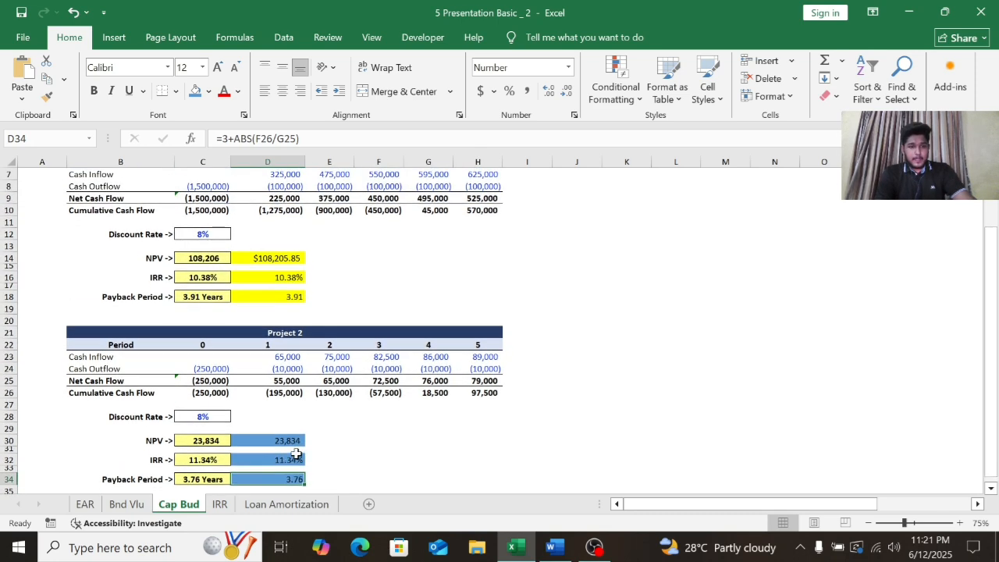
pyautogui.scroll(-1, 285, 449)
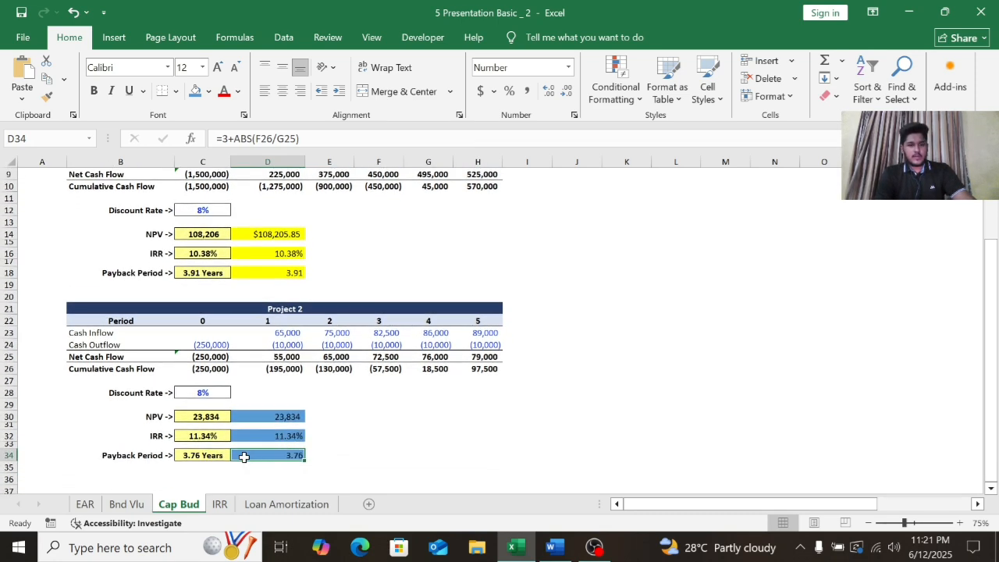
pyautogui.scroll(2, 315, 388)
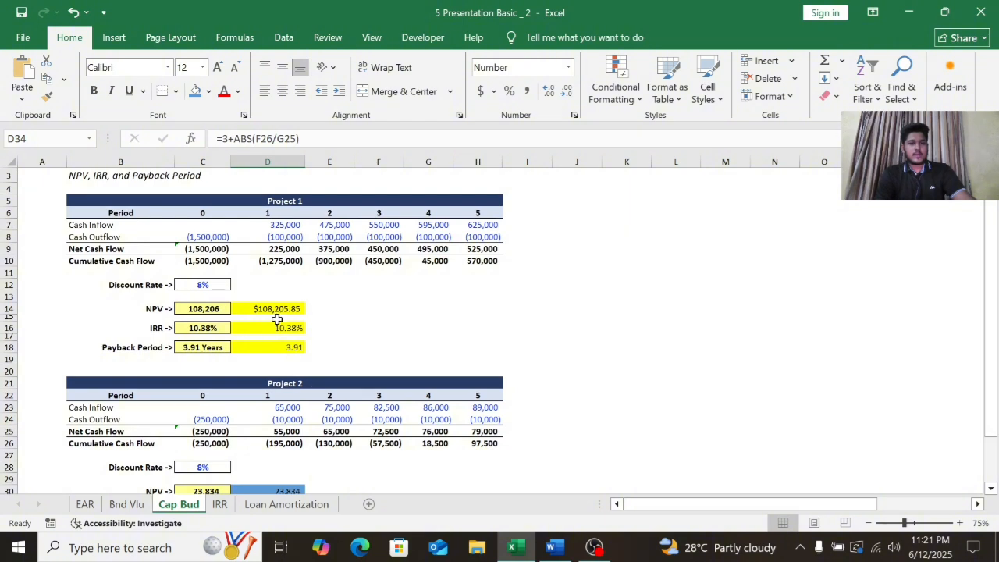
# Step: Make Project 1's calculated NPV, IRR and payback period results in cells D14, D16 and D18 bold
pyautogui.click(277, 309)
pyautogui.click(95, 91)
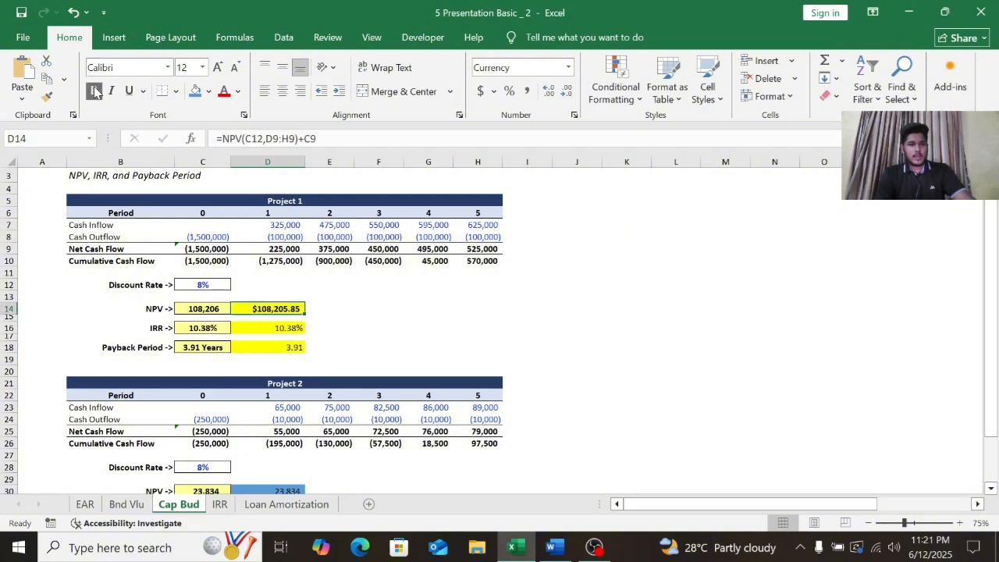
pyautogui.click(265, 337)
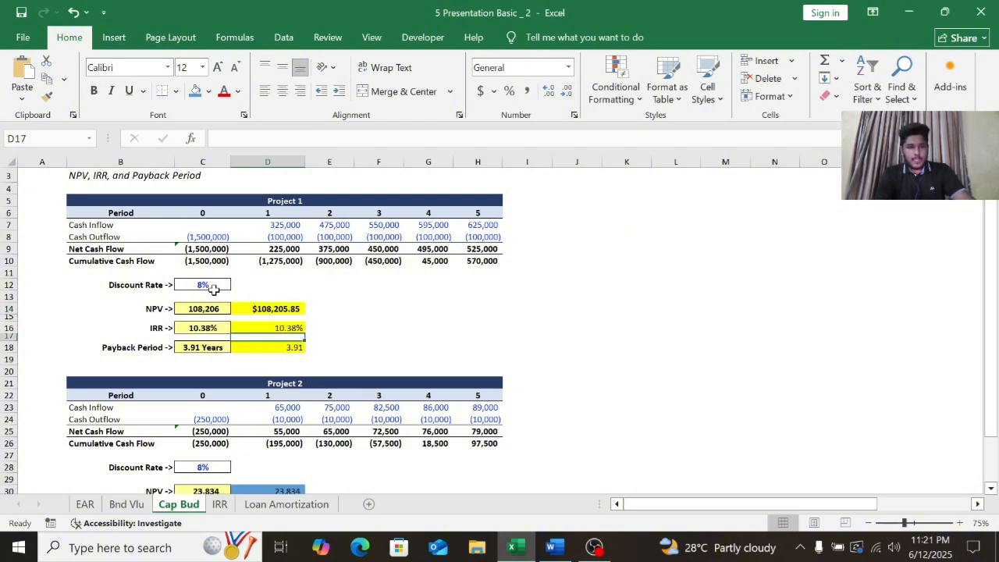
pyautogui.click(257, 328)
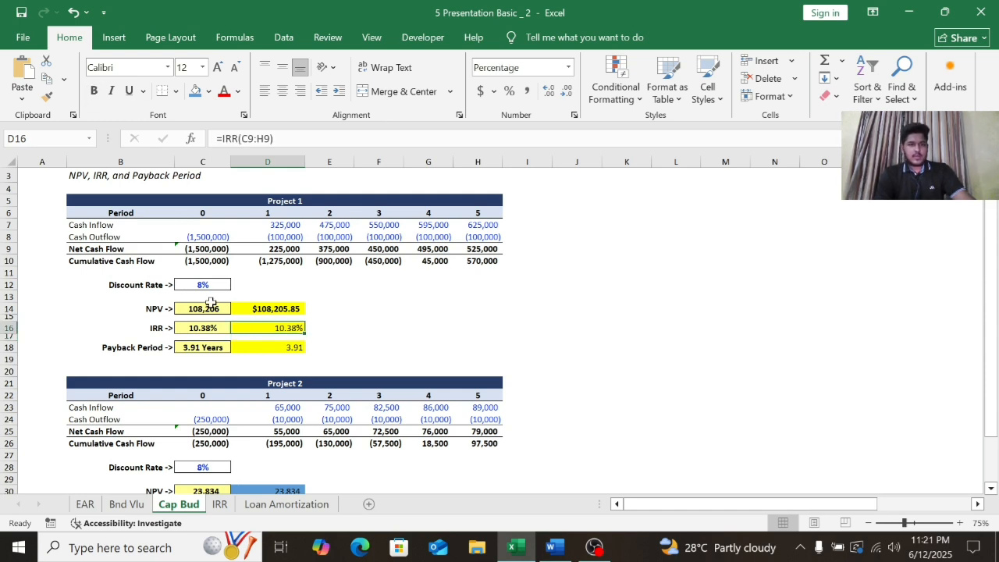
pyautogui.click(94, 92)
pyautogui.click(288, 355)
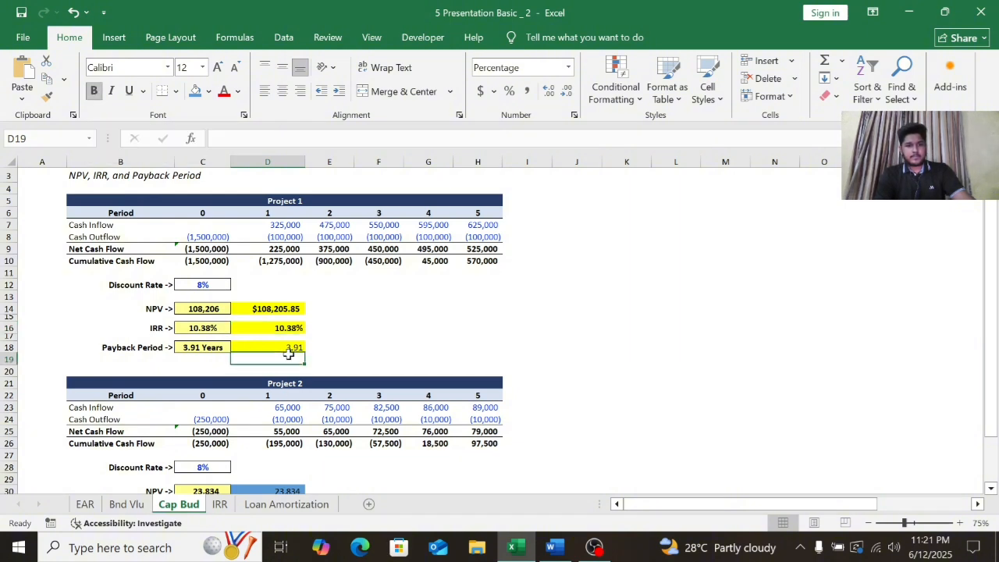
pyautogui.click(294, 347)
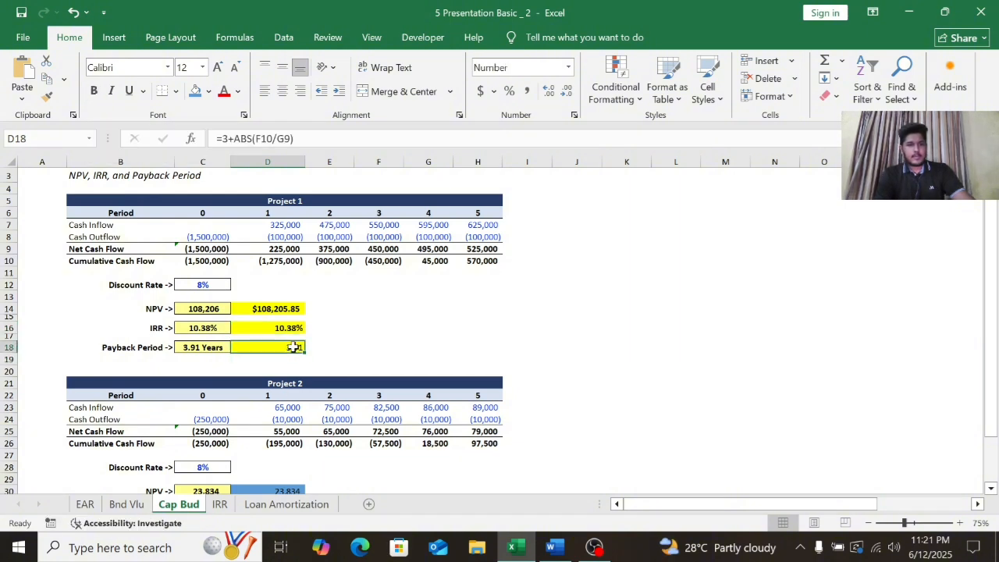
pyautogui.click(94, 91)
# Step: Open the IRR sheet at the year-end cash flow table for Project A and Project B
pyautogui.scroll(-5, 175, 227)
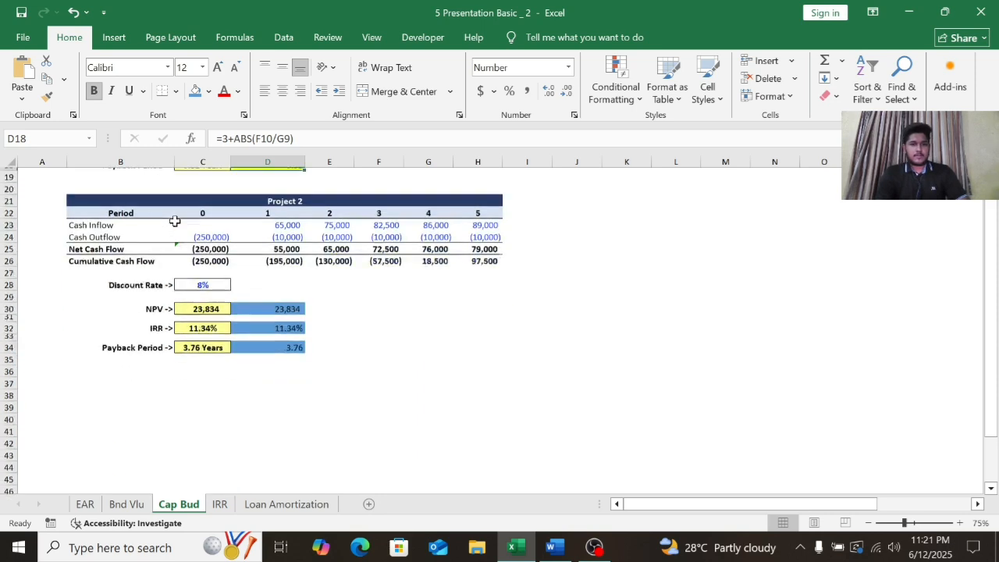
pyautogui.click(220, 505)
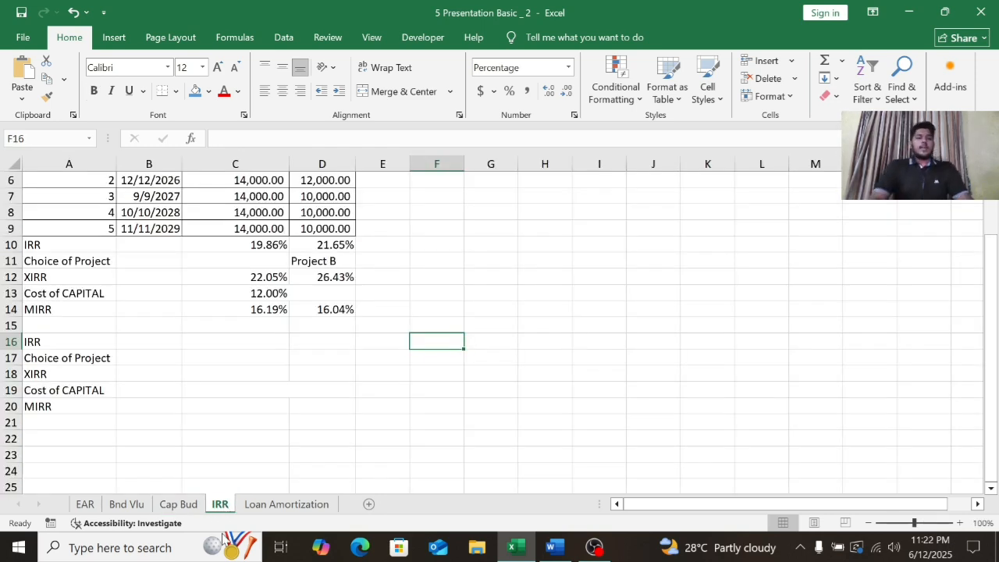
pyautogui.scroll(2, 133, 341)
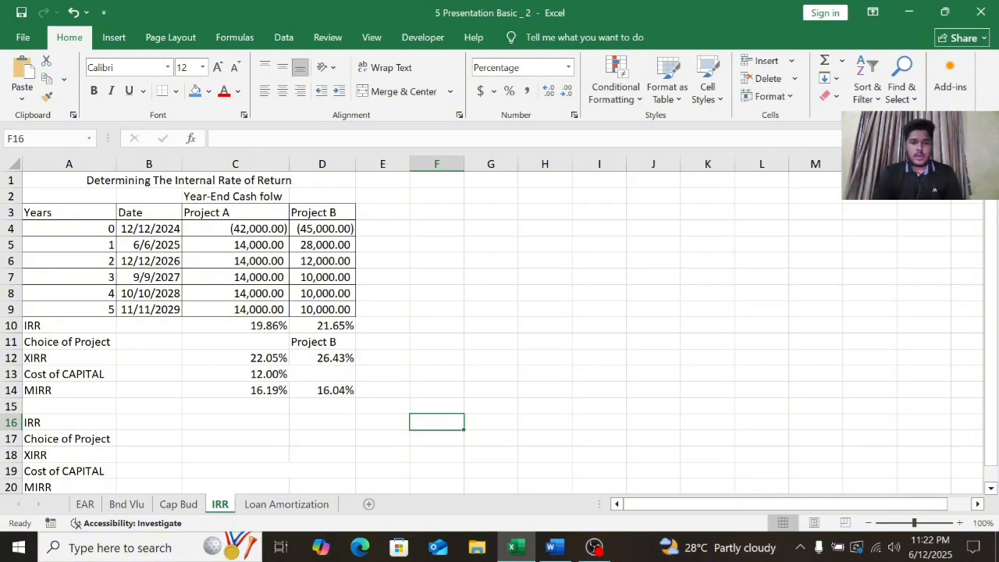
# Step: Switch to the Word document to read the IRR definition, and check it against the Excel IRR sheet
pyautogui.click(567, 554)
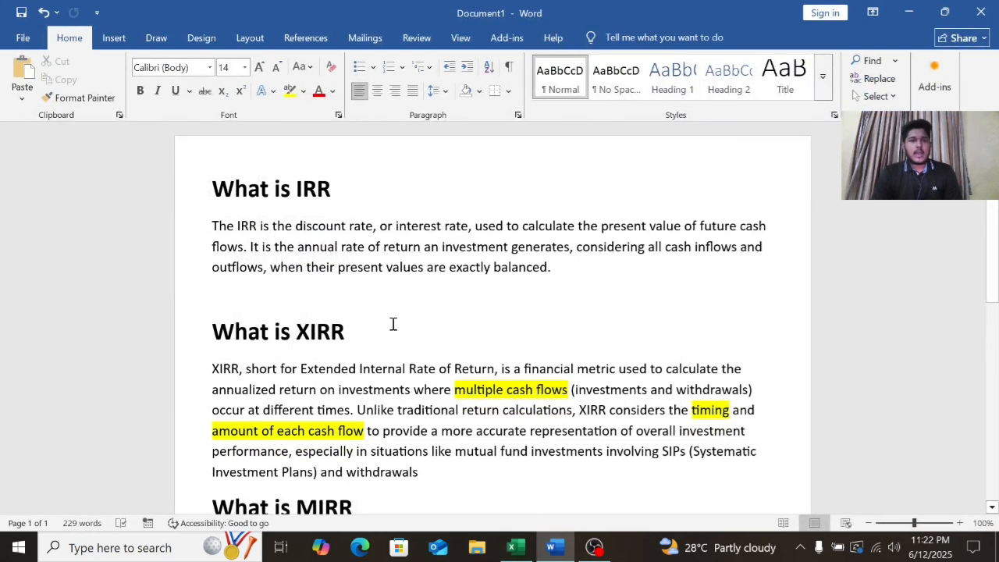
pyautogui.scroll(-1, 384, 312)
pyautogui.scroll(1, 384, 312)
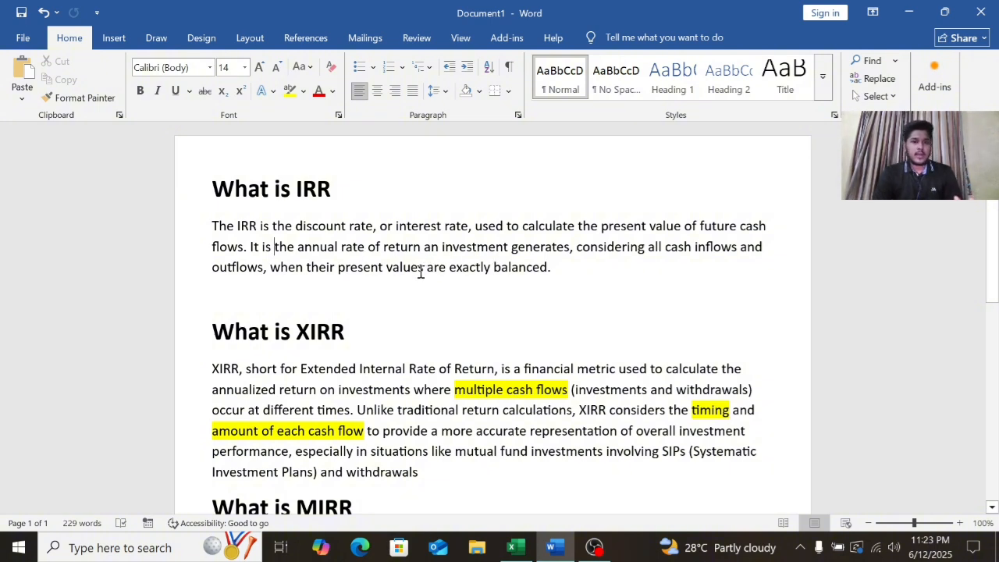
pyautogui.scroll(-2, 419, 273)
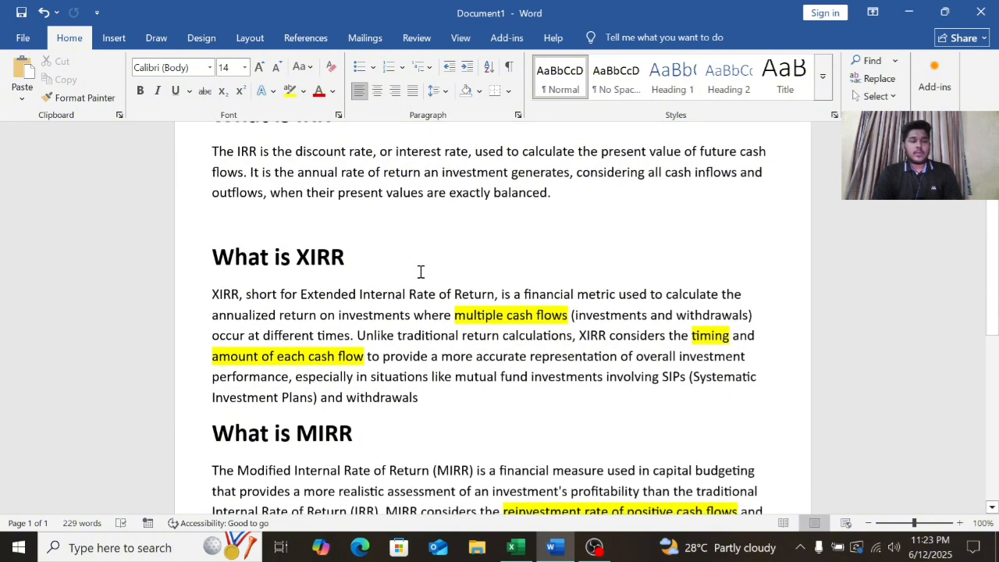
pyautogui.click(512, 547)
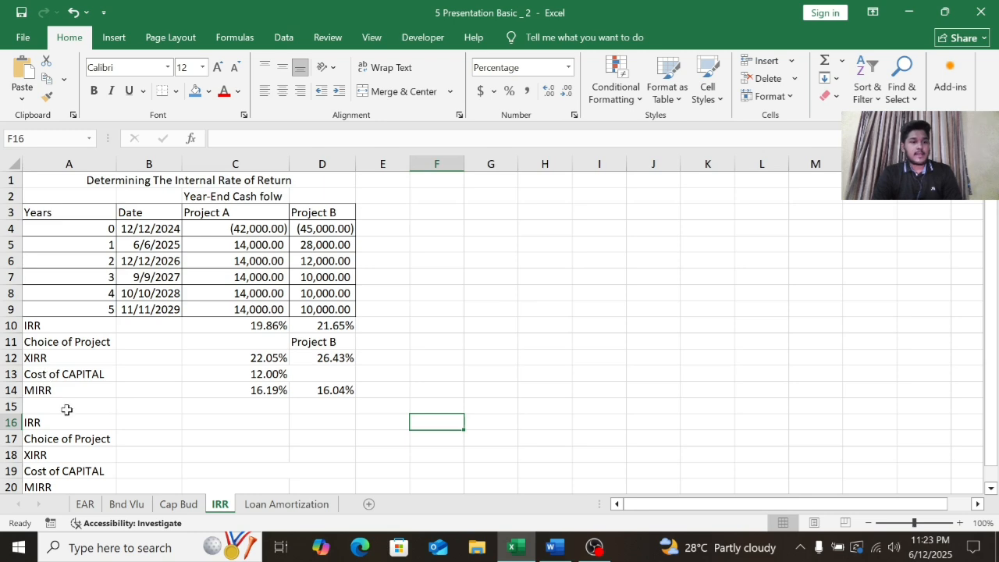
pyautogui.click(554, 547)
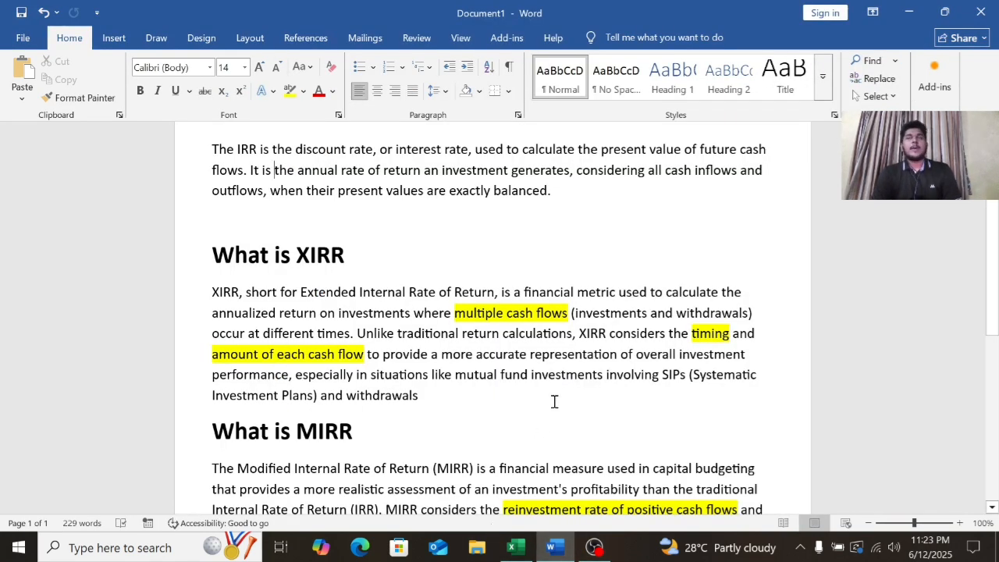
# Step: Read the XIRR, MIRR and Comparative sections of the Word document
pyautogui.scroll(2, 554, 401)
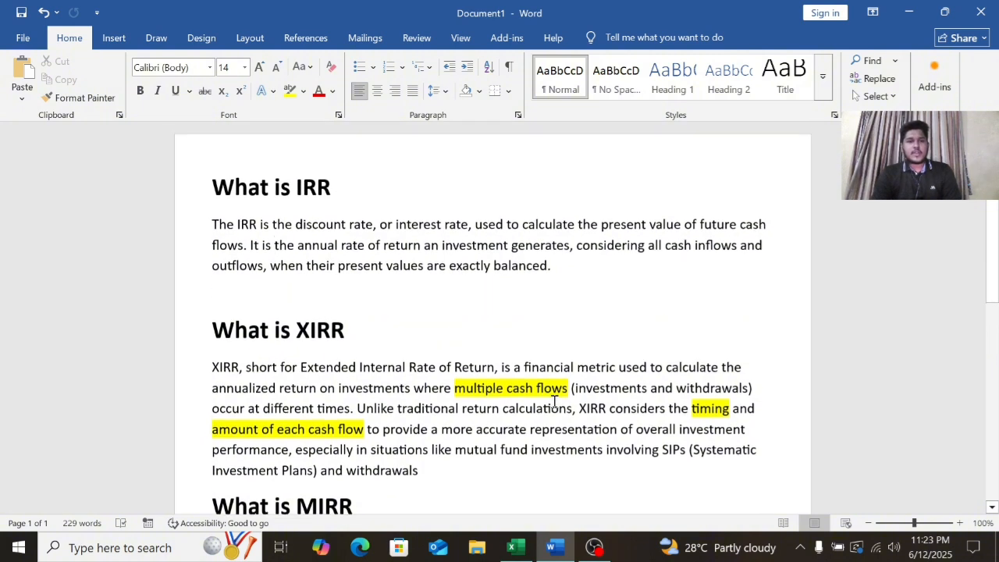
pyautogui.scroll(-2, 381, 402)
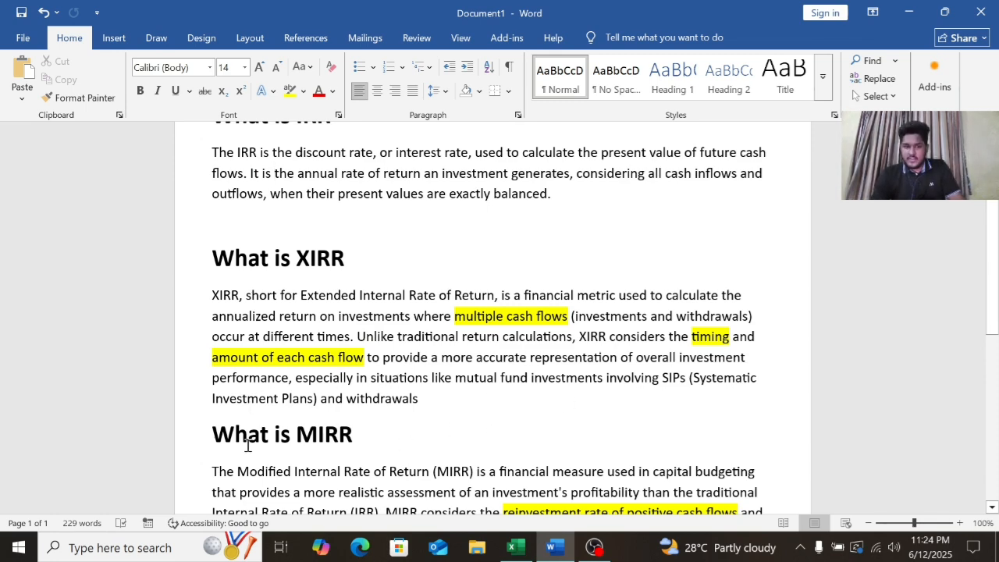
pyautogui.scroll(-2, 375, 458)
pyautogui.scroll(-1, 375, 458)
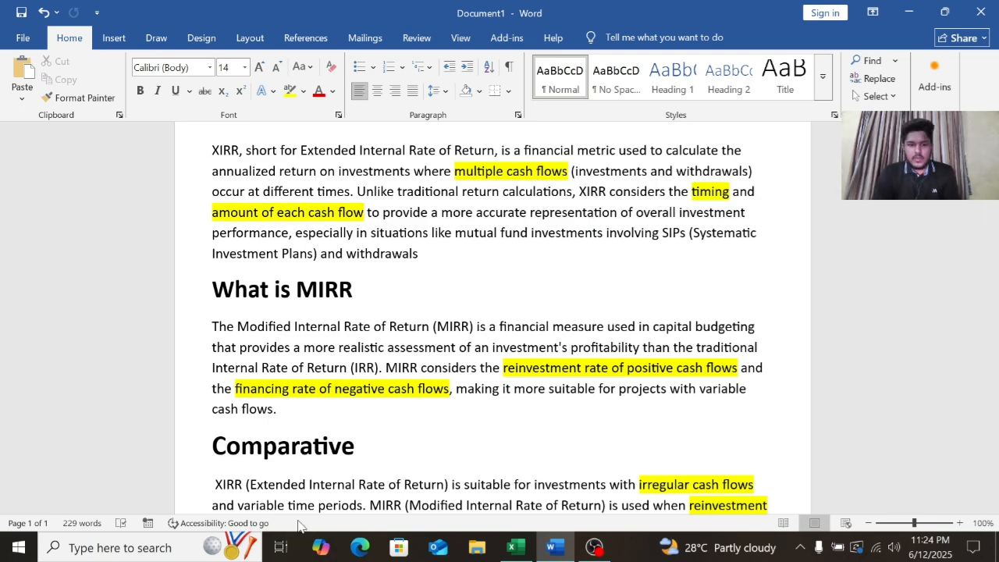
pyautogui.scroll(-3, 324, 492)
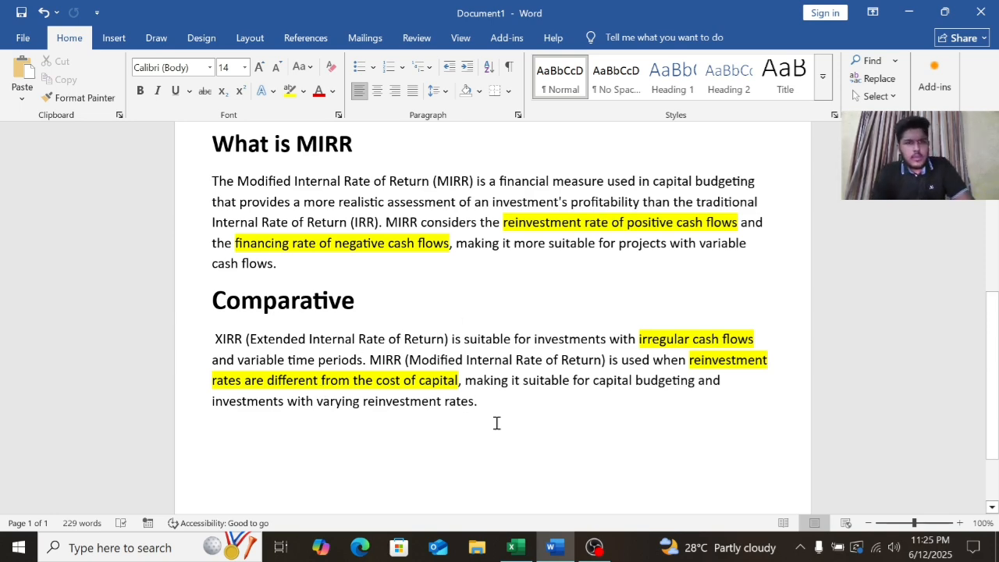
# Step: Switch back to Excel and calculate Project A's IRR in cell C16 from the cash flows in C4:C9
pyautogui.click(525, 550)
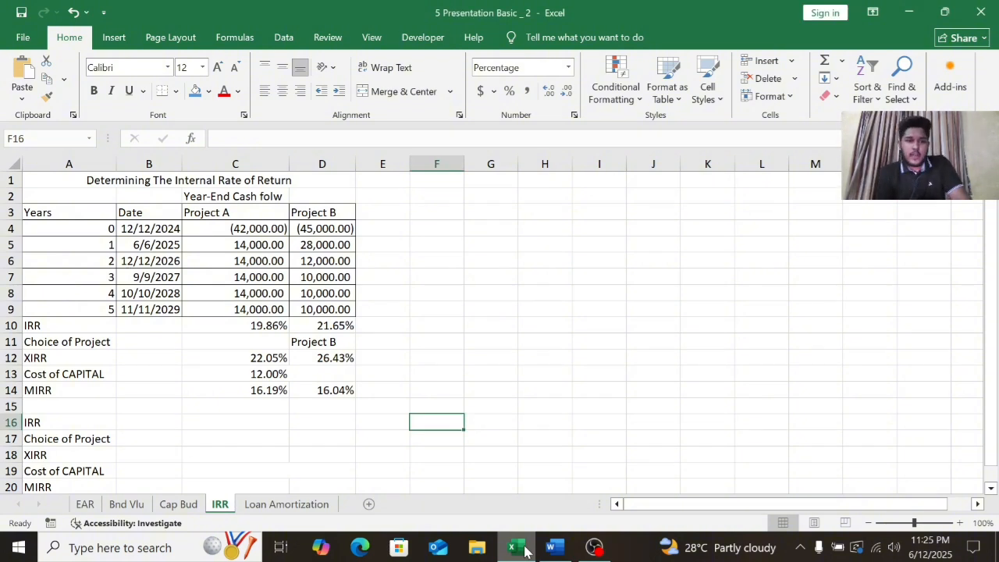
pyautogui.scroll(-1, 290, 431)
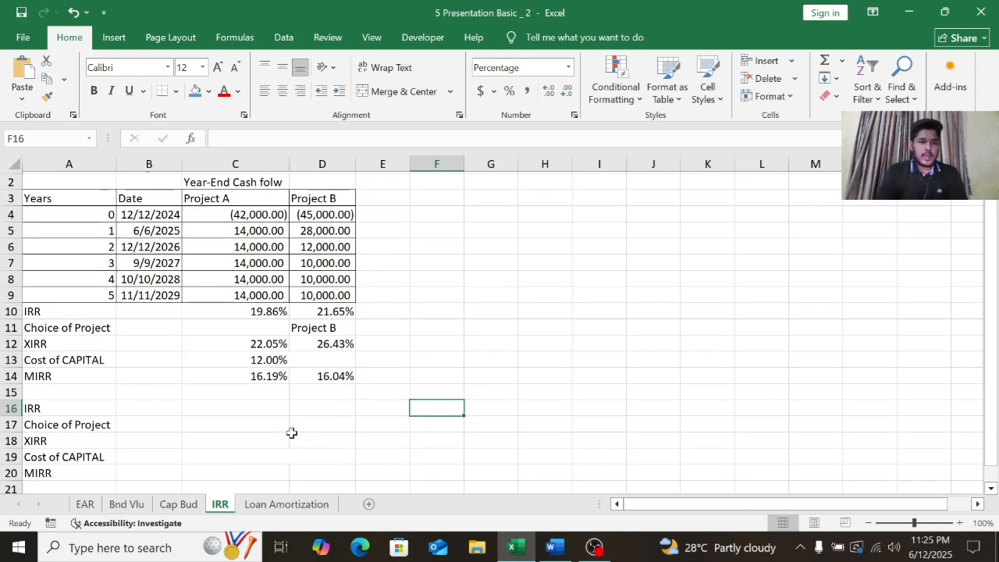
pyautogui.click(232, 400)
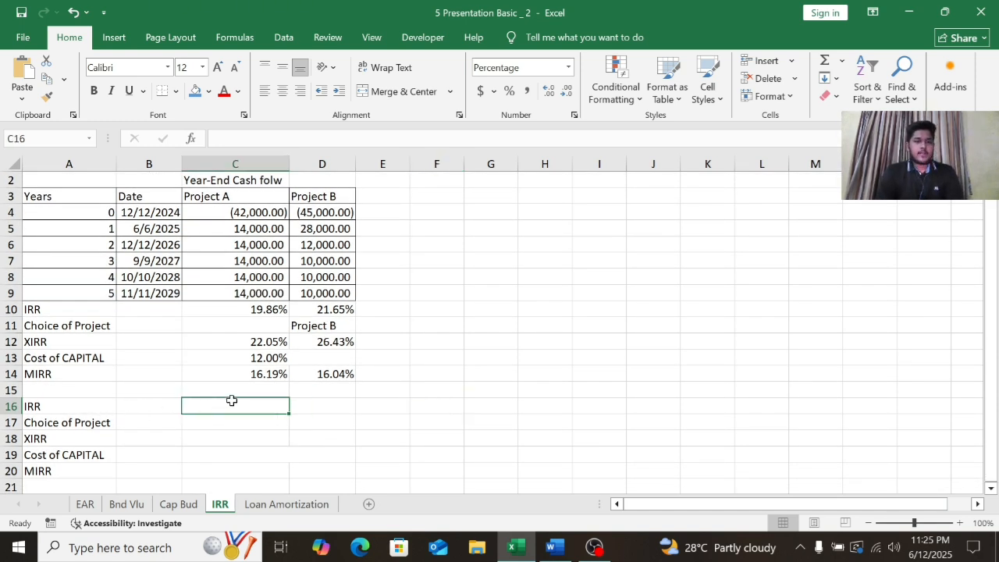
pyautogui.write('=i')
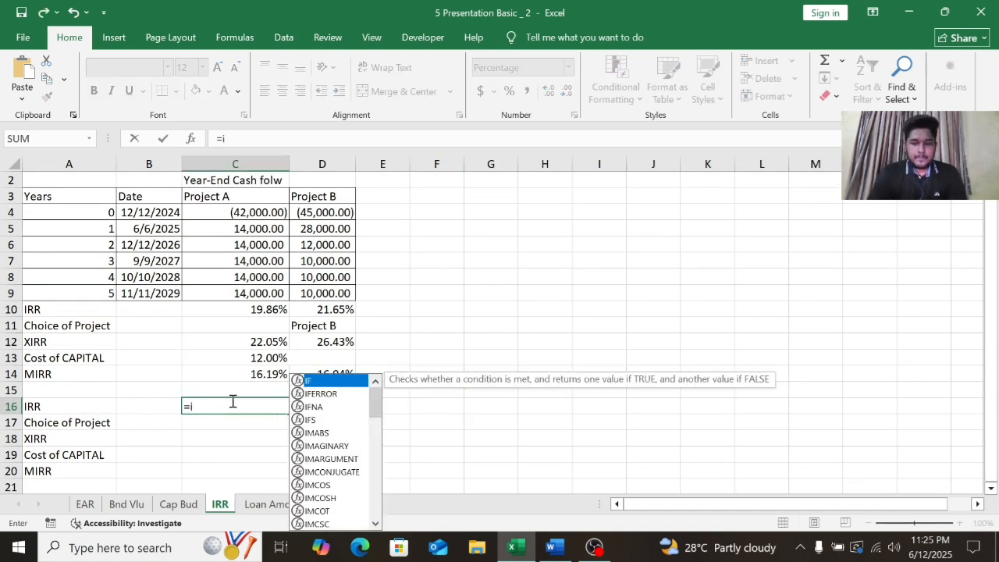
pyautogui.write('rr')
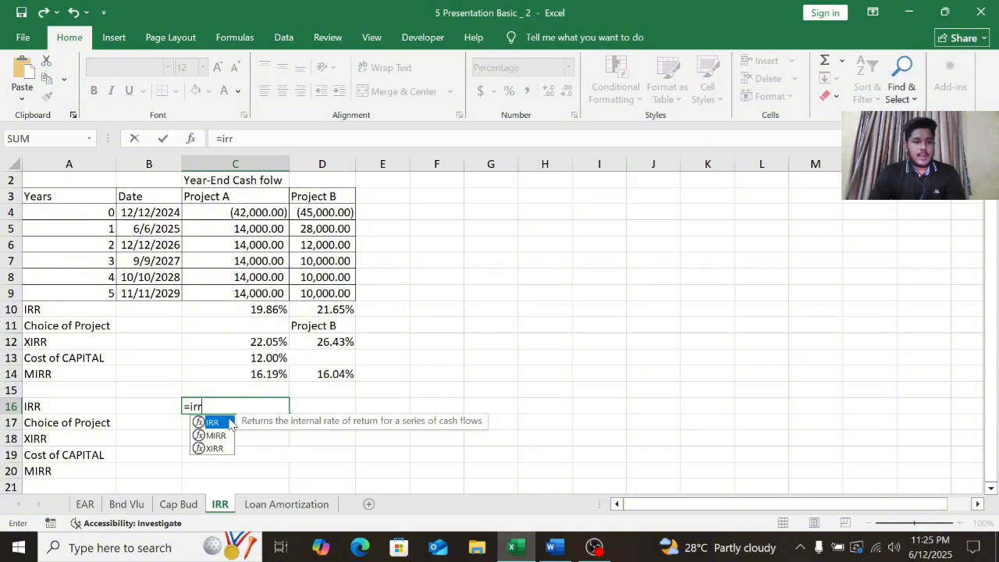
pyautogui.doubleClick(212, 422)
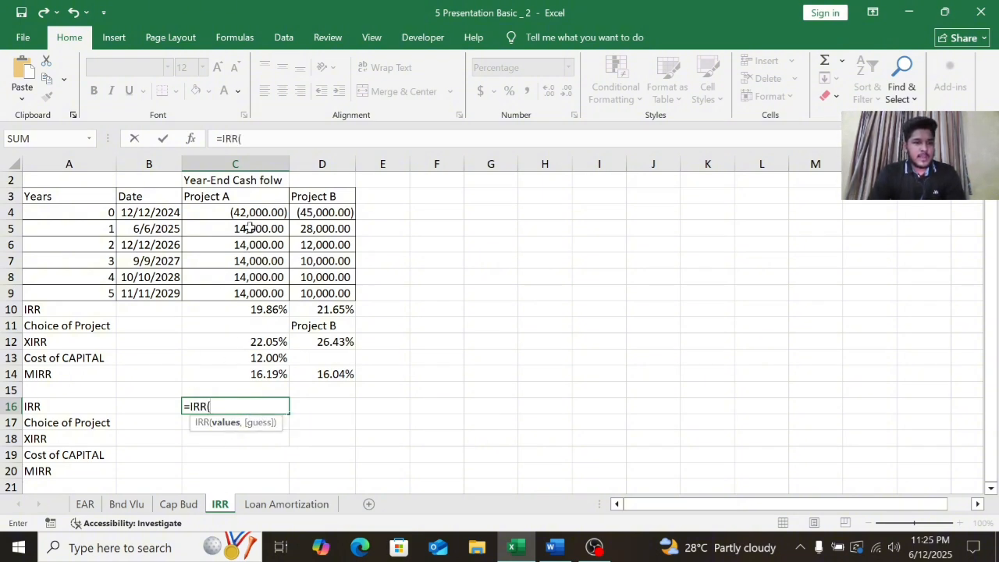
pyautogui.moveTo(232, 213); pyautogui.dragTo(252, 294)
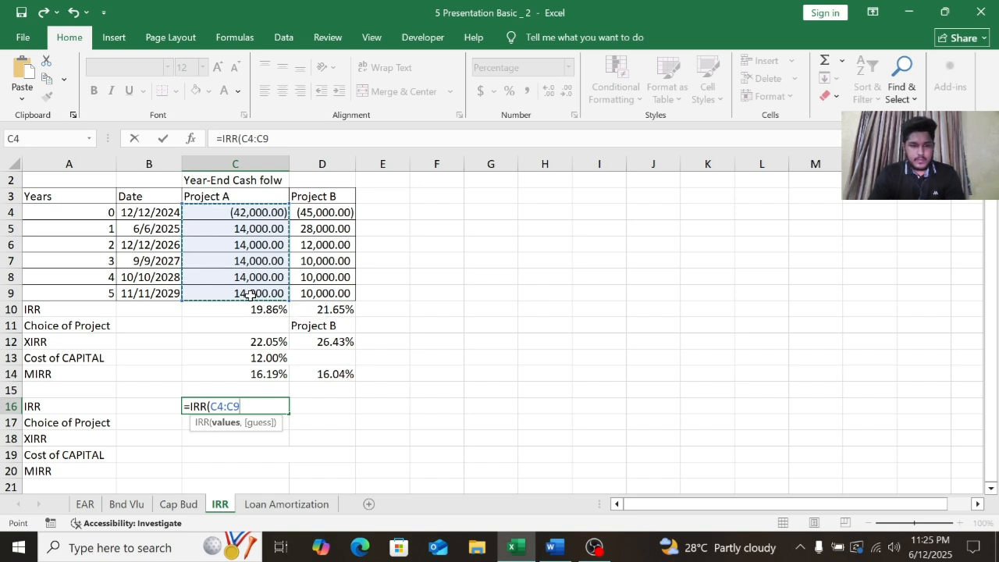
pyautogui.write(')')
pyautogui.press('Return')
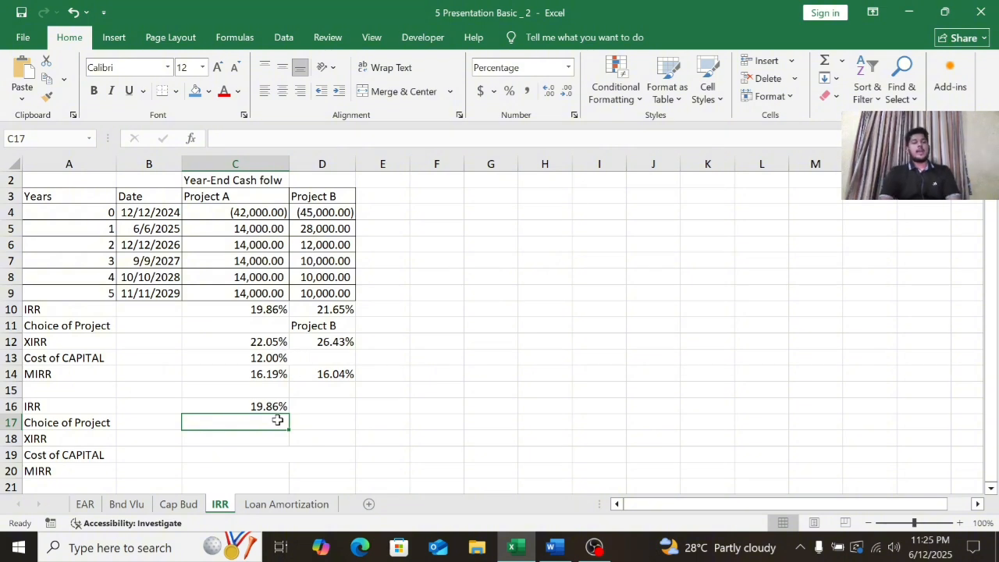
# Step: Calculate Project B's IRR in cell D16 from the cash flows in D4:D9
pyautogui.click(315, 410)
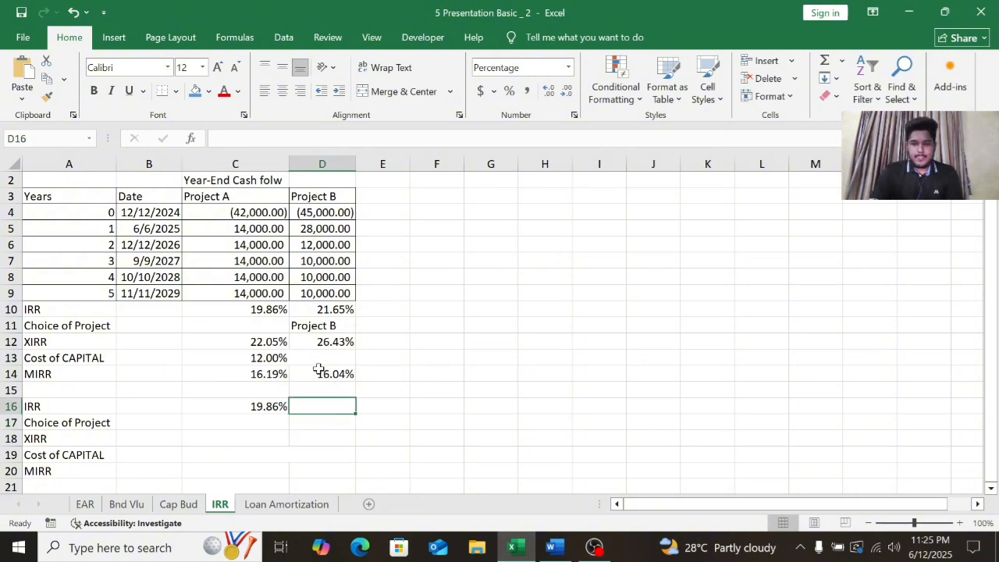
pyautogui.write('=i')
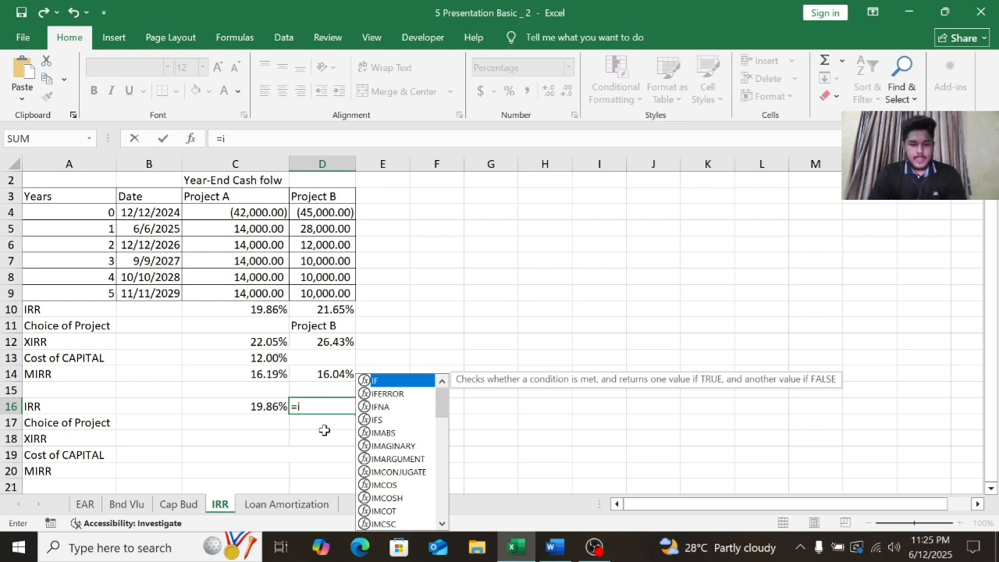
pyautogui.write('rr')
pyautogui.doubleClick(328, 422)
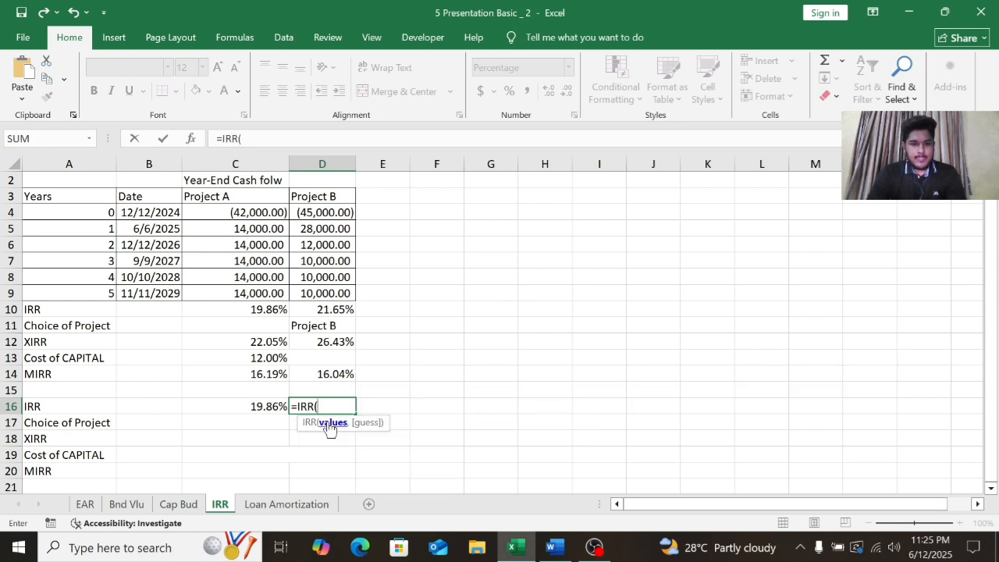
pyautogui.moveTo(317, 212); pyautogui.dragTo(344, 295)
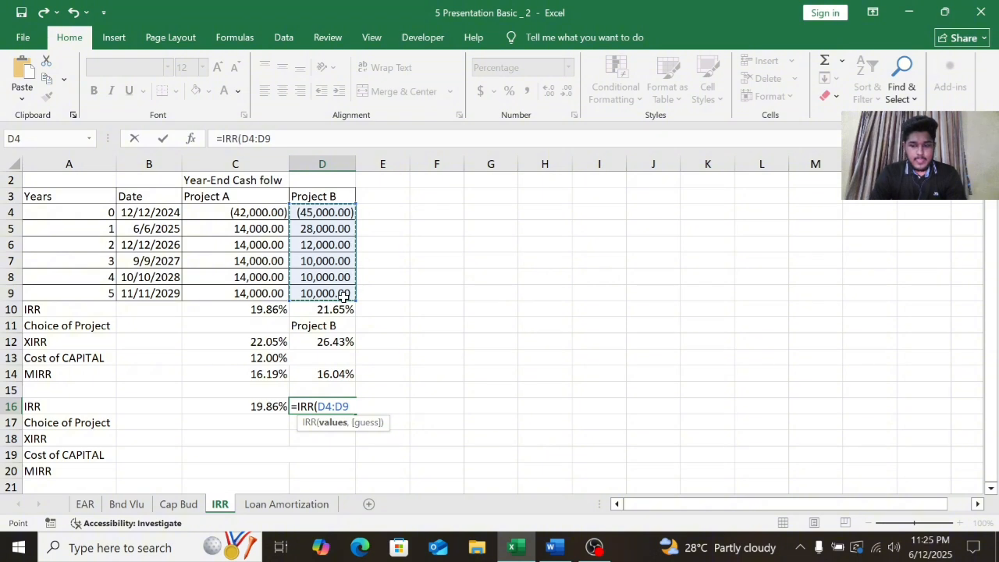
pyautogui.write(')')
pyautogui.press('Return')
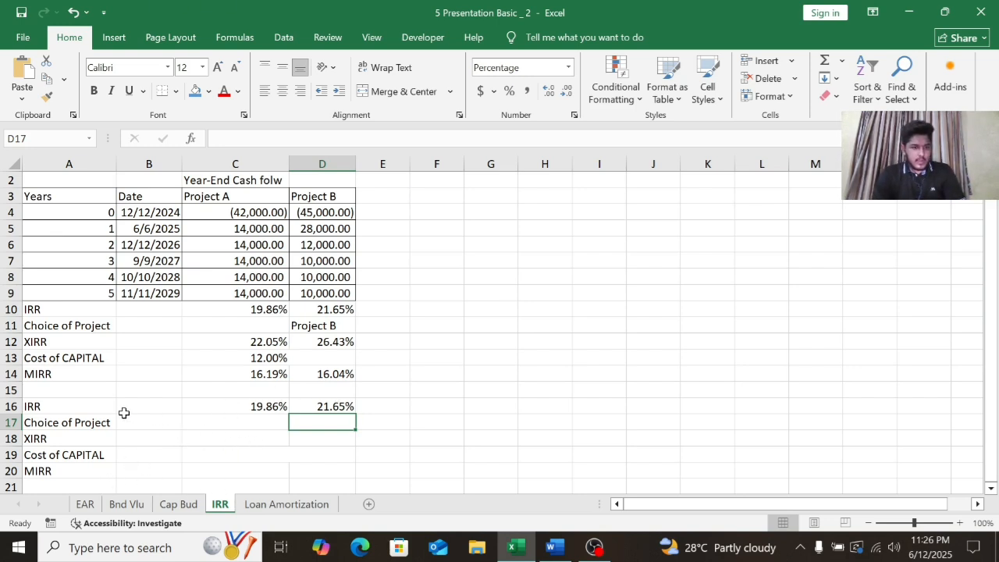
# Step: Calculate Project A's XIRR in cell C18 from the cash flows in C4:C9 and the dates in B4:B9
pyautogui.click(256, 436)
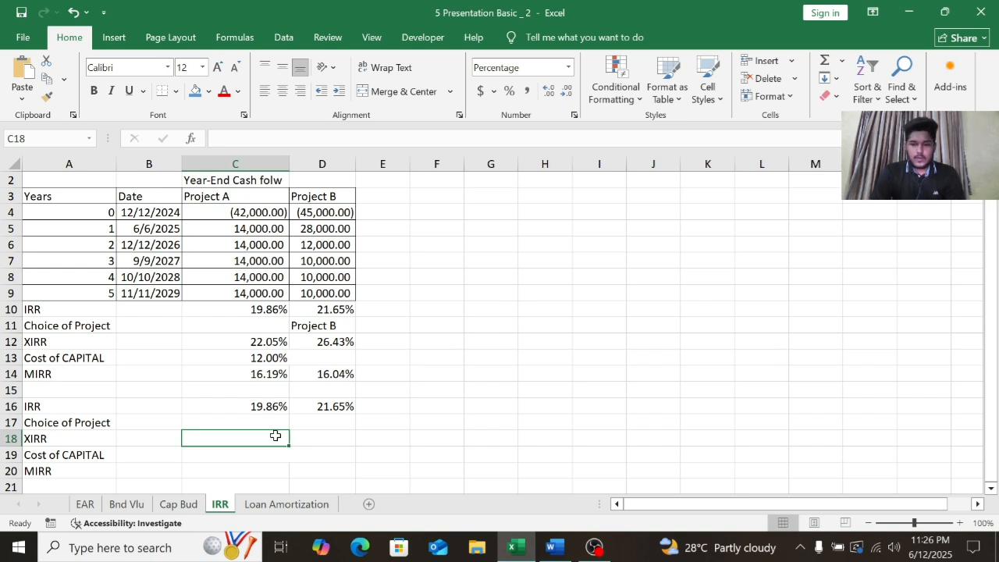
pyautogui.write('=xx')
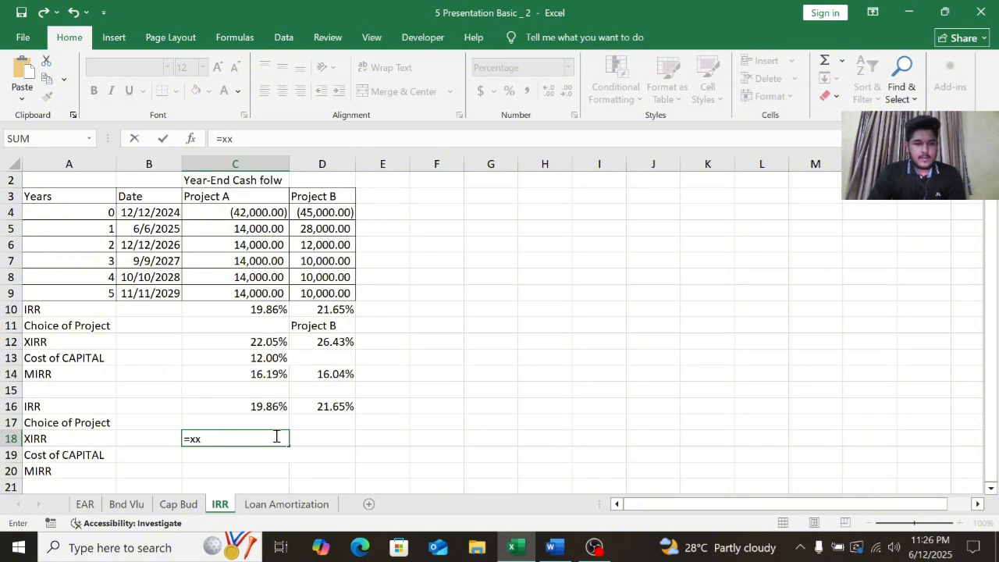
pyautogui.press('BackSpace')
pyautogui.write('i')
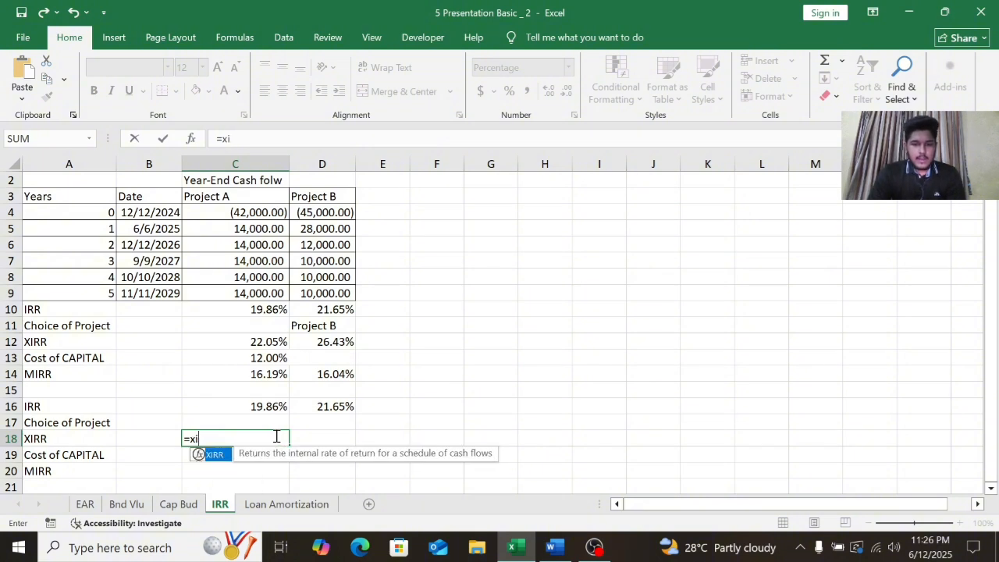
pyautogui.doubleClick(224, 459)
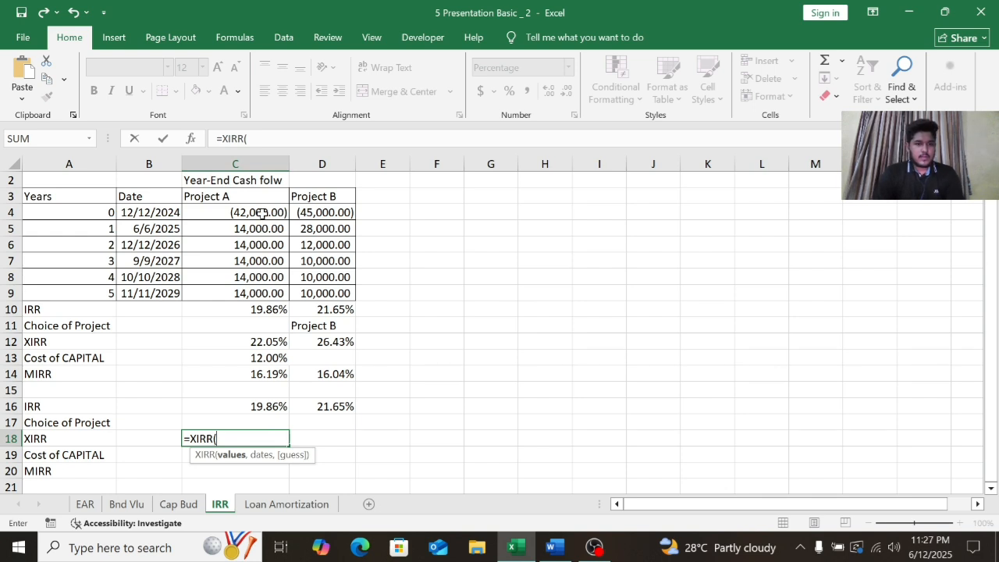
pyautogui.moveTo(261, 213); pyautogui.dragTo(261, 296)
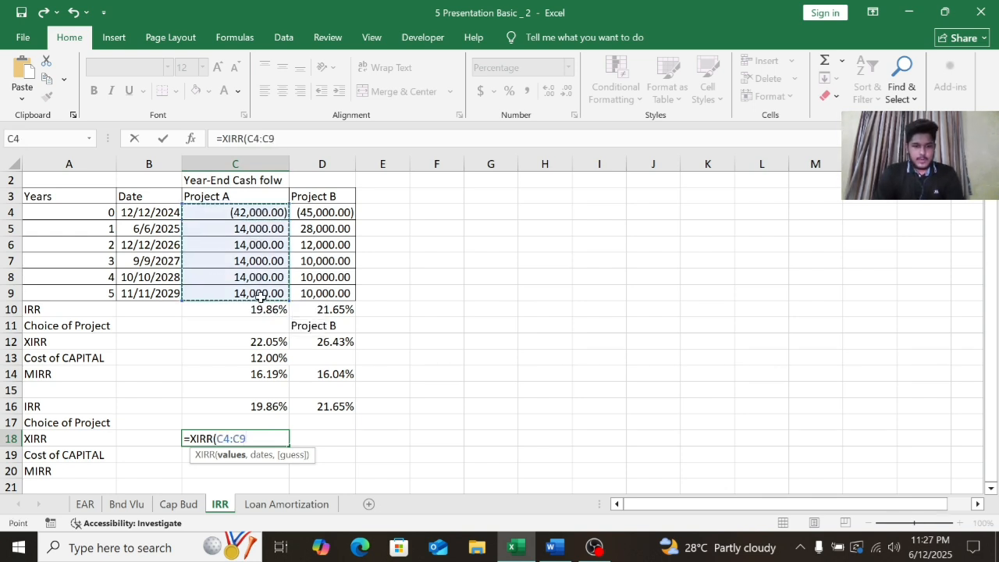
pyautogui.write(',')
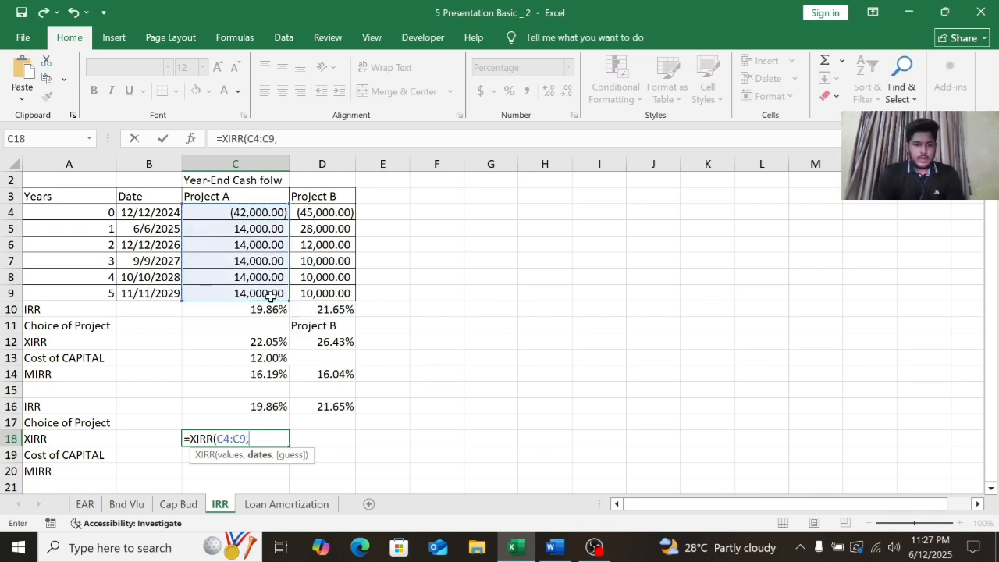
pyautogui.click(167, 211)
pyautogui.moveTo(167, 211); pyautogui.dragTo(172, 294)
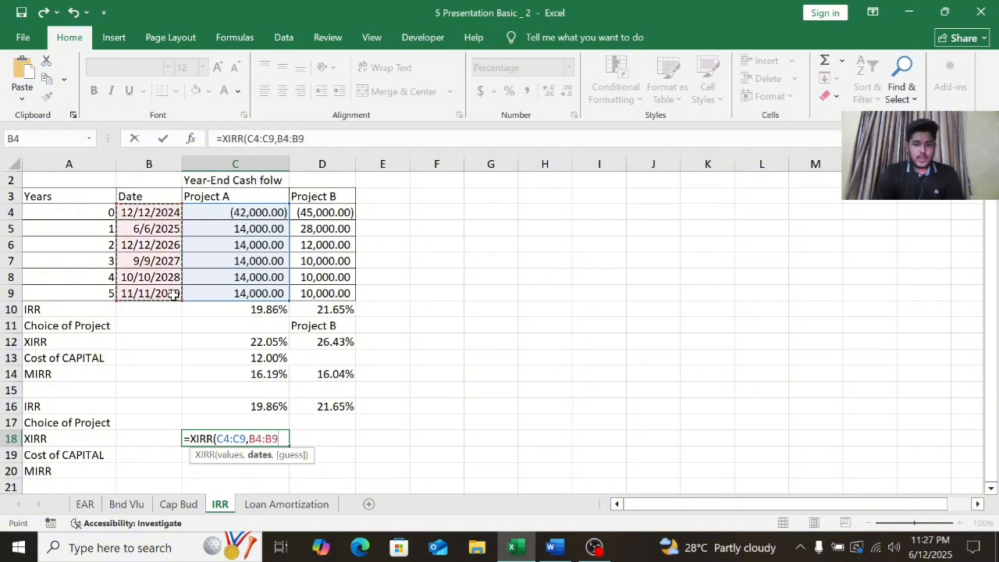
pyautogui.write(')')
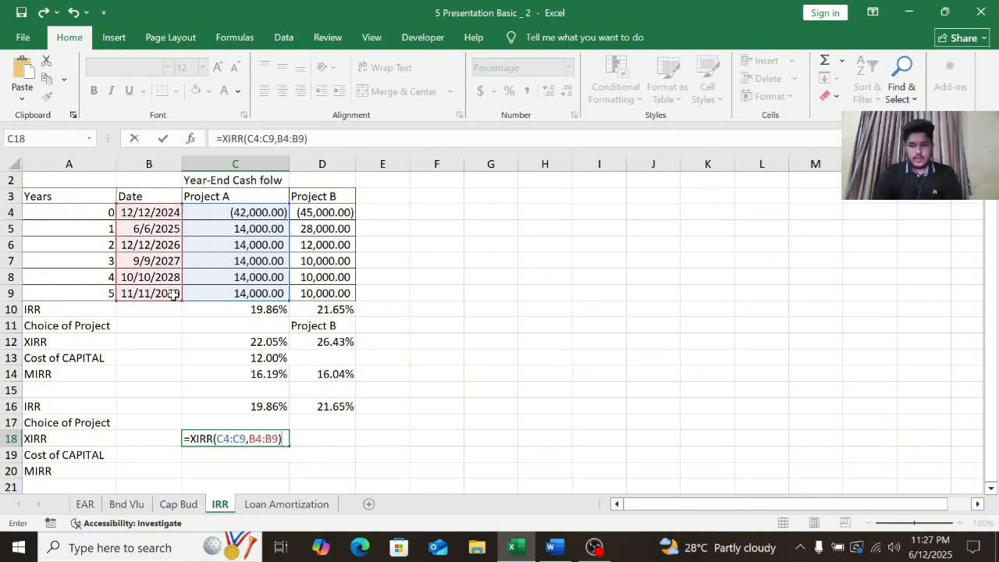
pyautogui.press('Return')
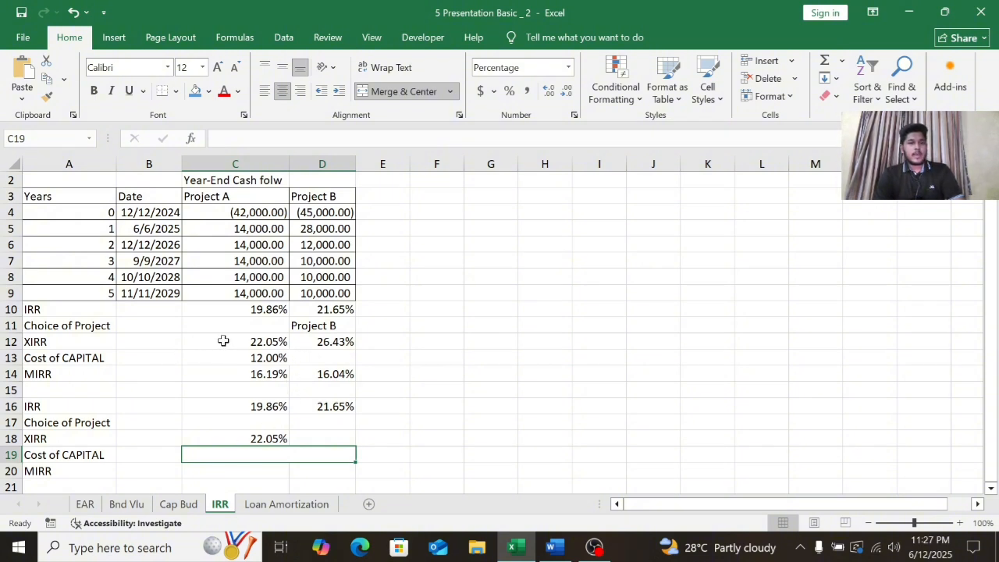
# Step: Calculate Project B's XIRR in cell D18 from the cash flows in D4:D9 and the dates in B4:B9
pyautogui.click(315, 438)
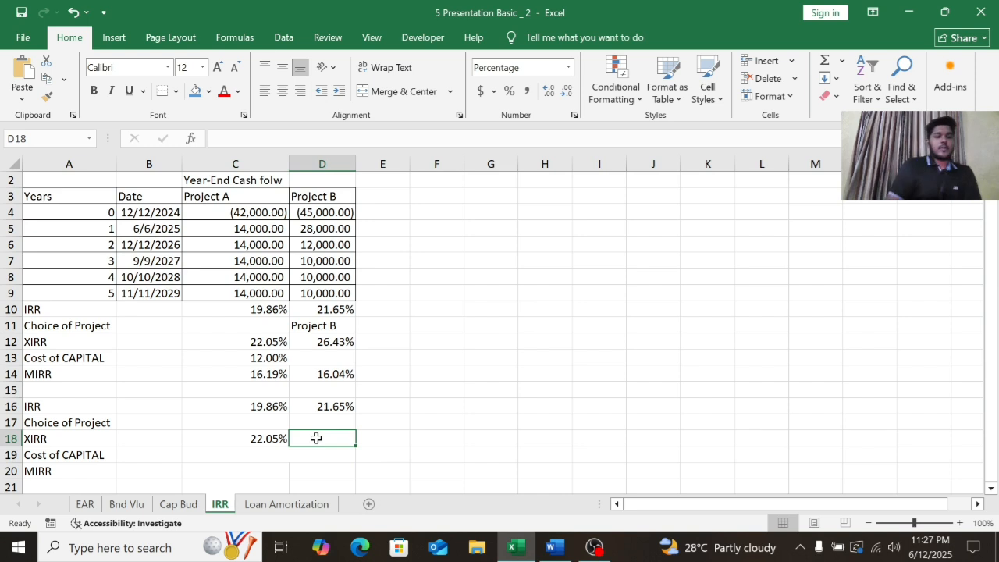
pyautogui.write('=')
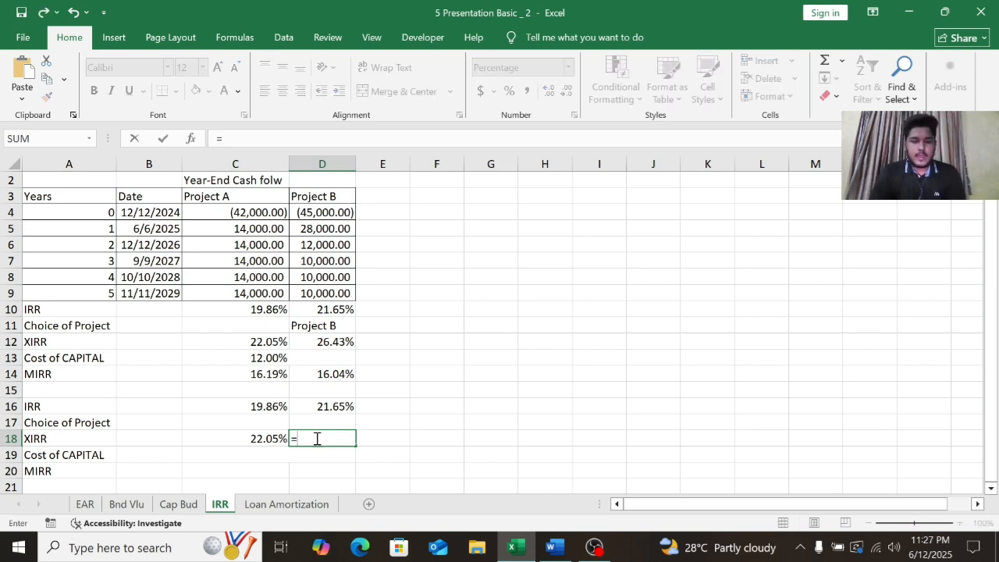
pyautogui.write('xirr')
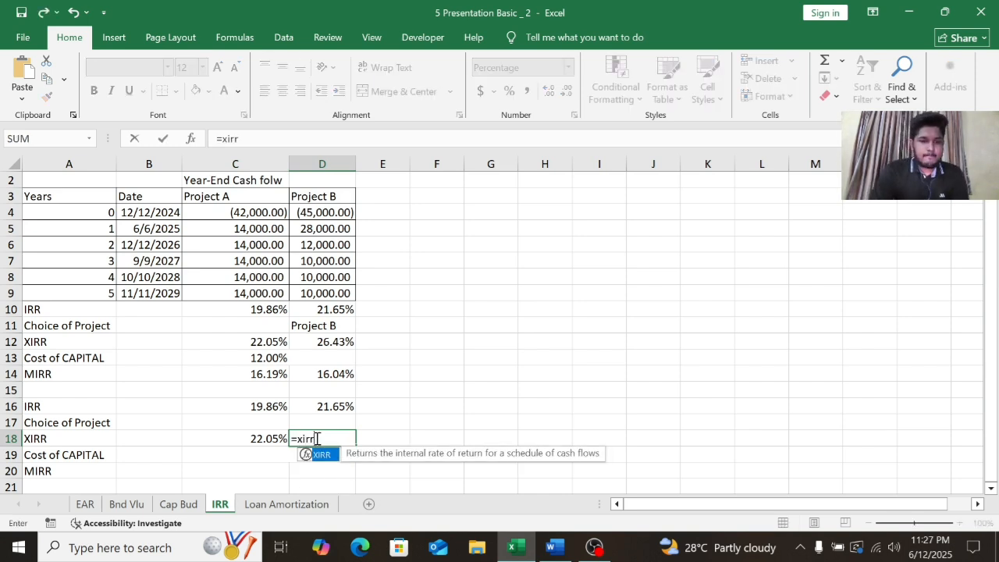
pyautogui.doubleClick(326, 460)
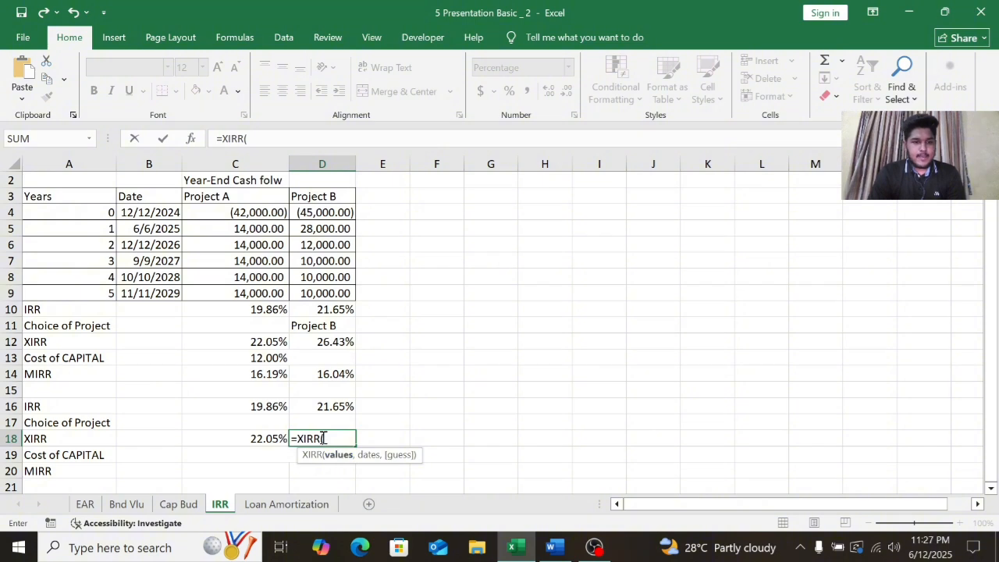
pyautogui.moveTo(322, 212); pyautogui.dragTo(328, 288)
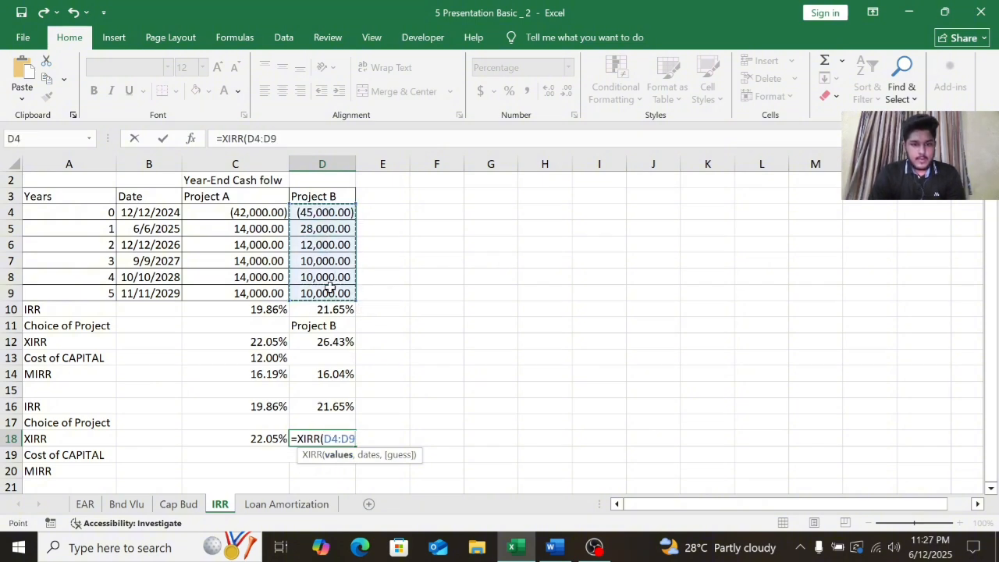
pyautogui.write(',')
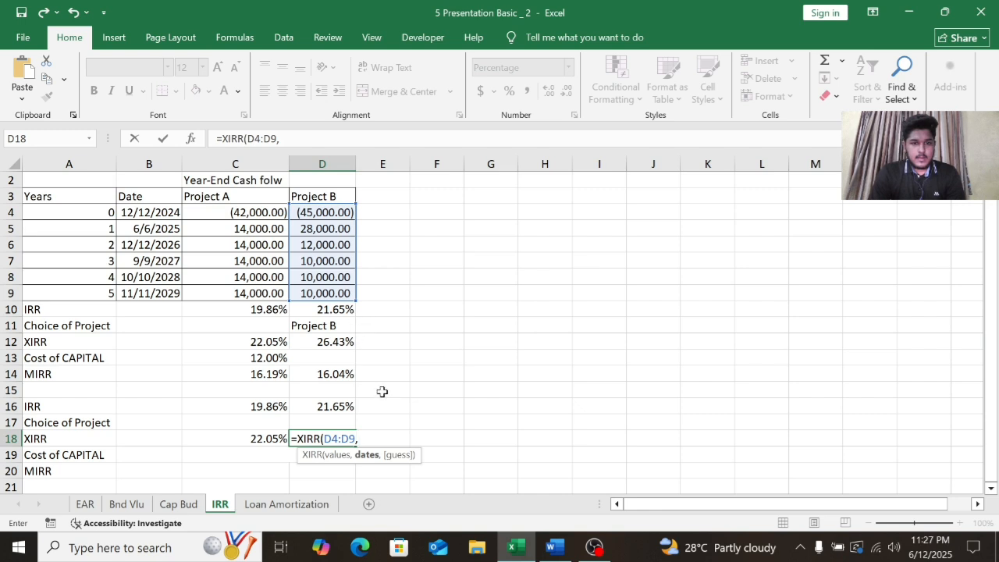
pyautogui.moveTo(133, 214); pyautogui.dragTo(159, 295)
pyautogui.write(')')
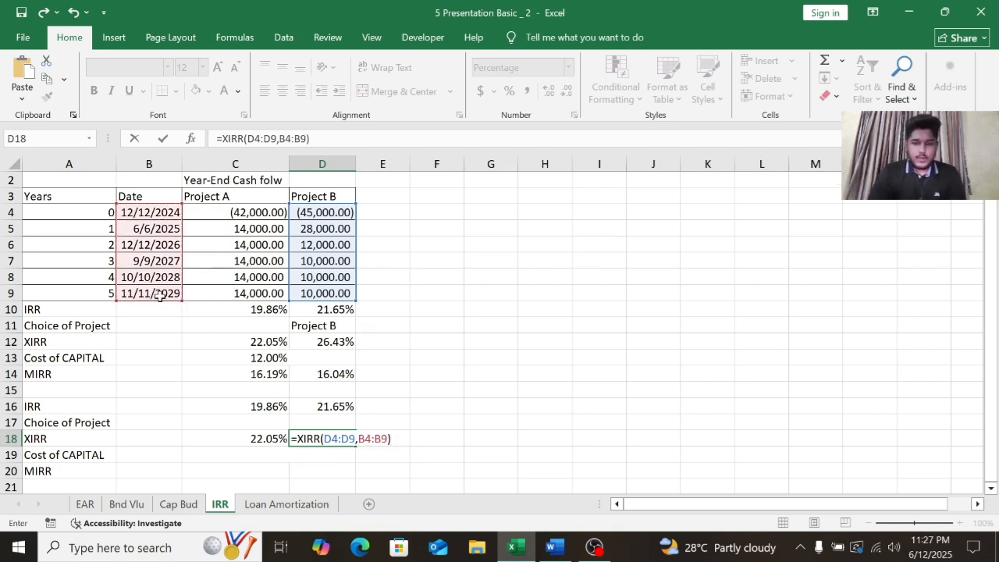
pyautogui.press('Return')
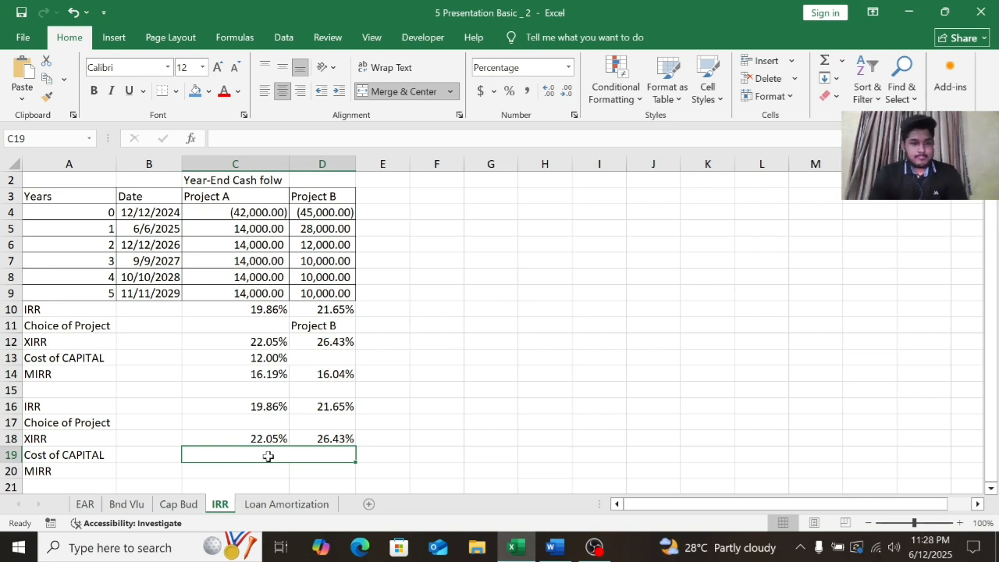
# Step: Enter a 12.00% cost of capital in C19 and calculate Project A's MIRR in C20 from C4:C9, using C19 as finance and reinvestment rate
pyautogui.write('12')
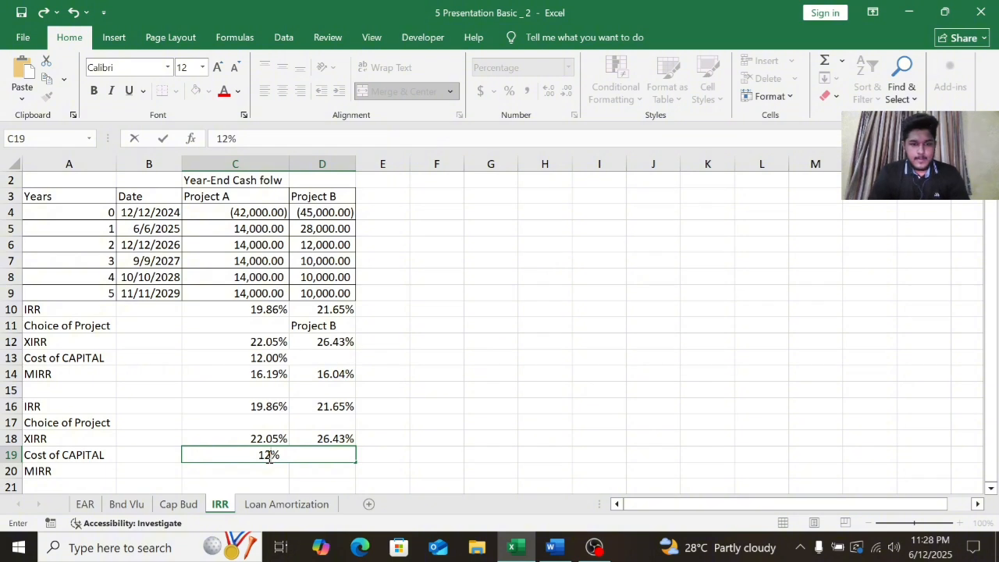
pyautogui.write('.00')
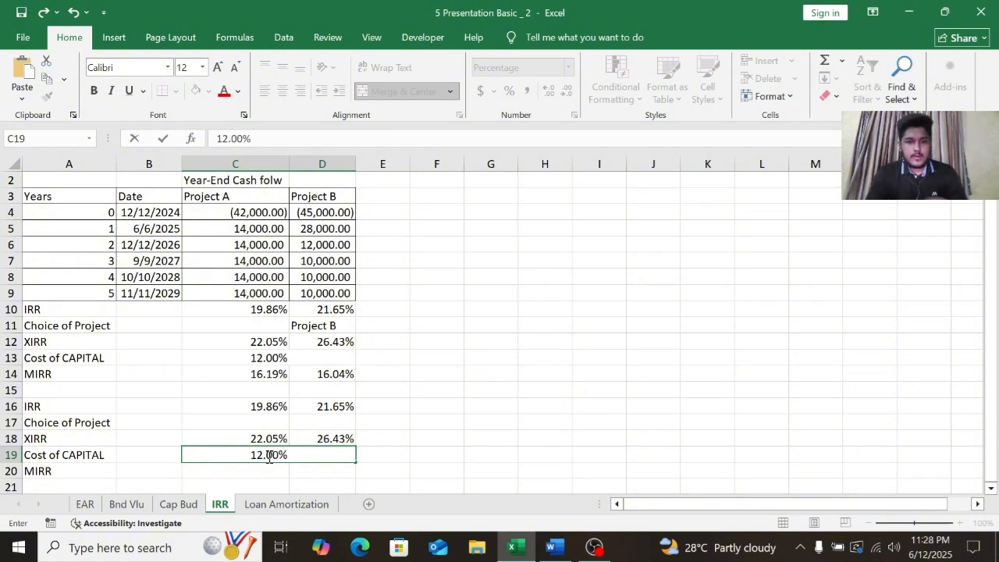
pyautogui.click(233, 468)
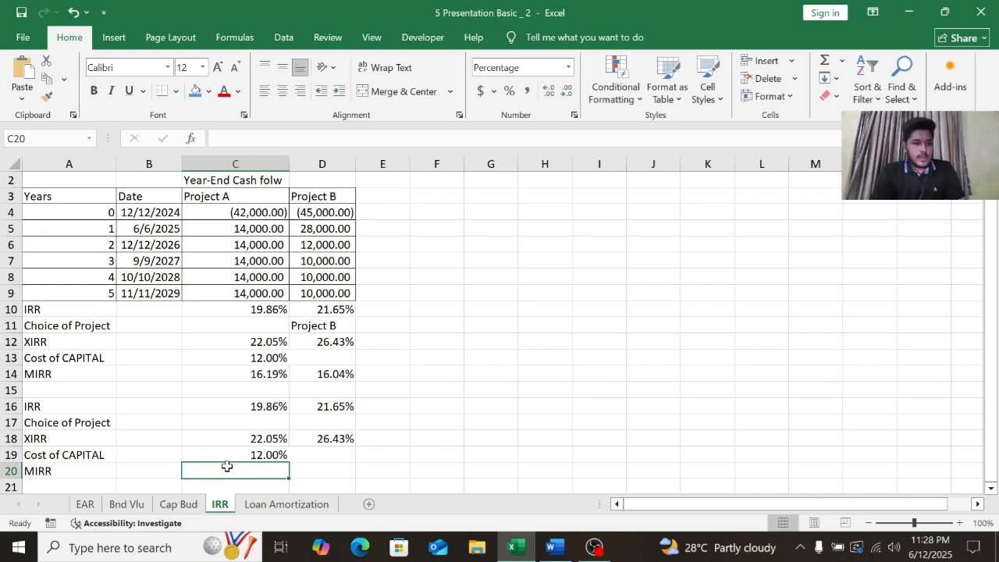
pyautogui.write('=')
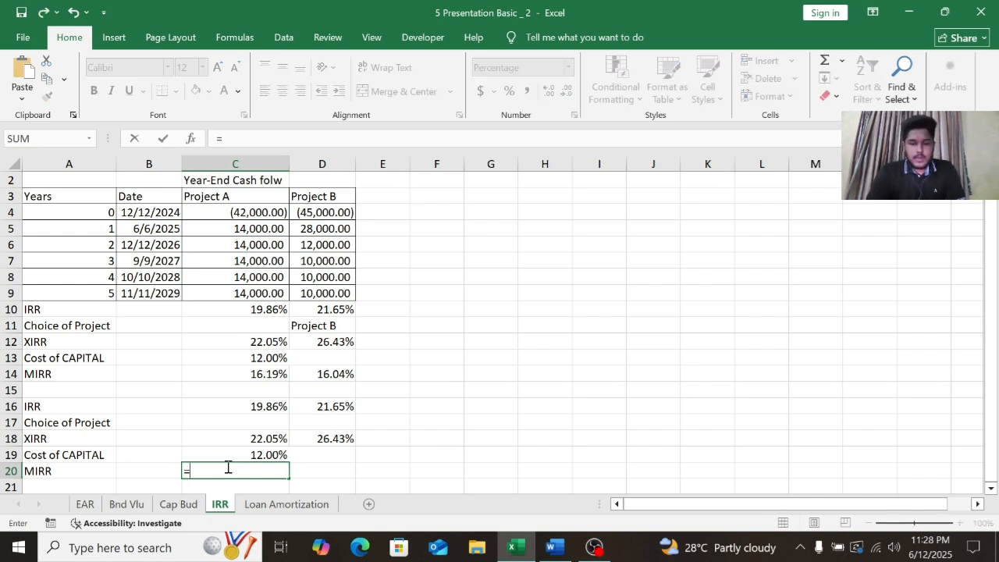
pyautogui.write('mirr')
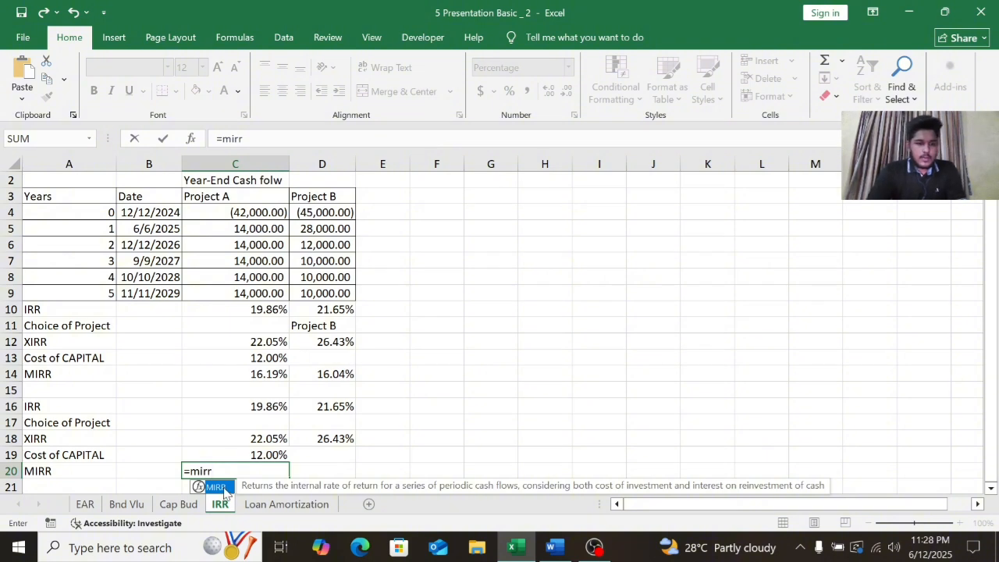
pyautogui.doubleClick(227, 488)
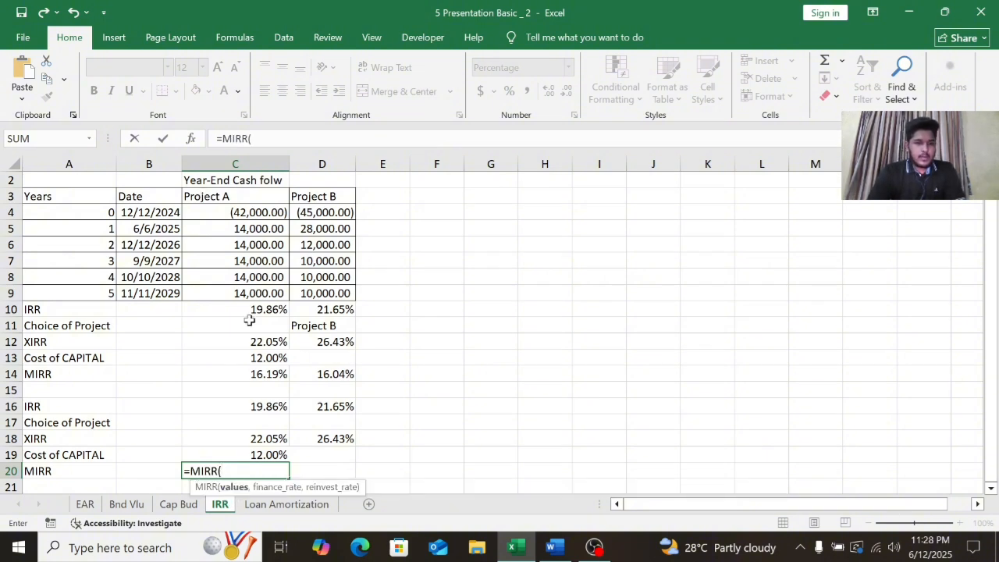
pyautogui.moveTo(258, 275); pyautogui.dragTo(257, 291)
pyautogui.write(',')
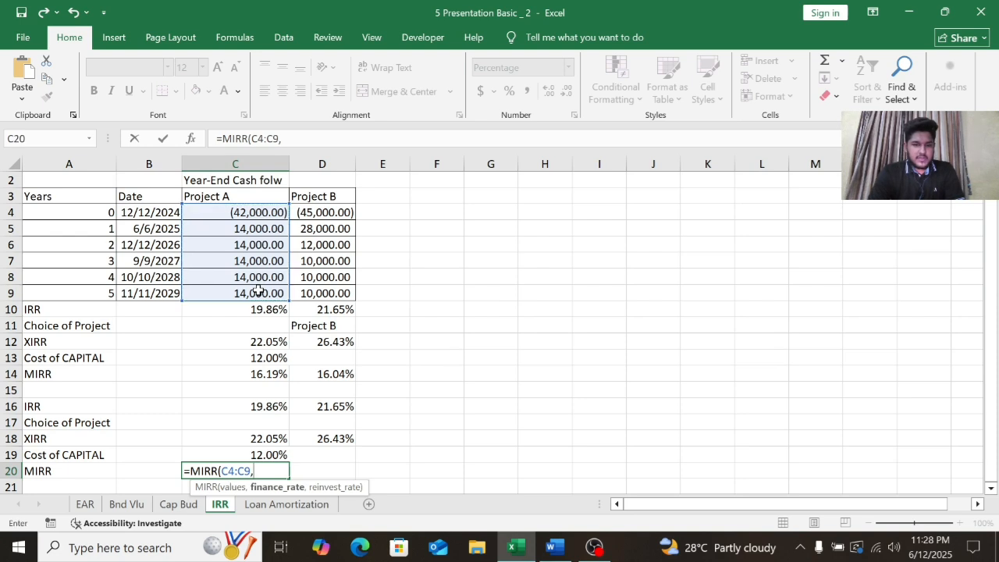
pyautogui.click(236, 453)
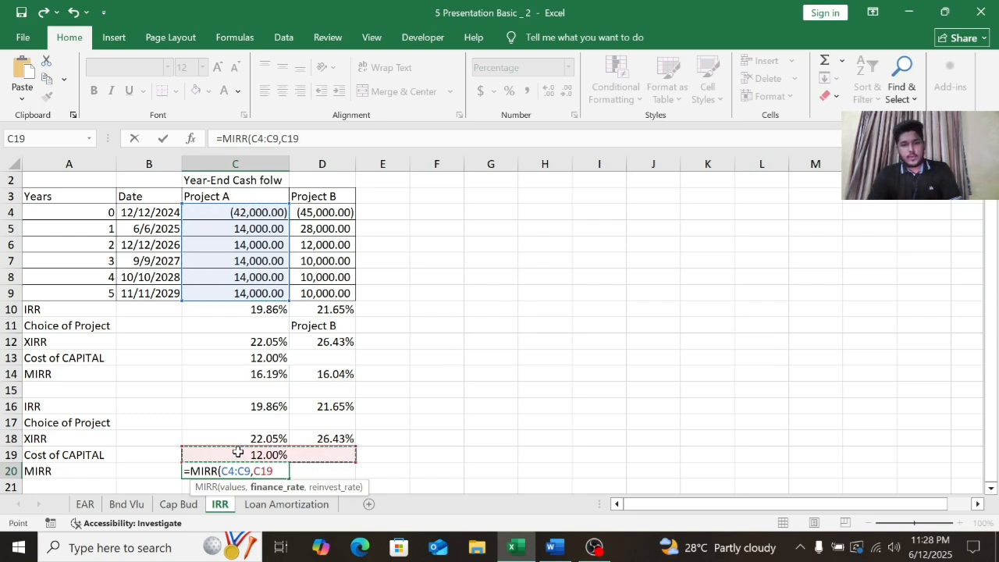
pyautogui.write(',')
pyautogui.click(263, 455)
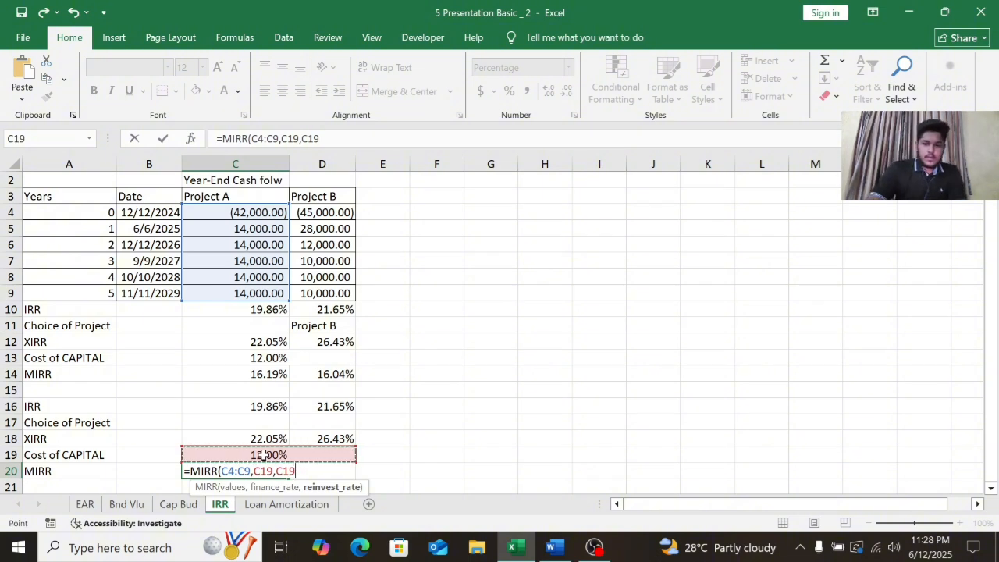
pyautogui.write(')')
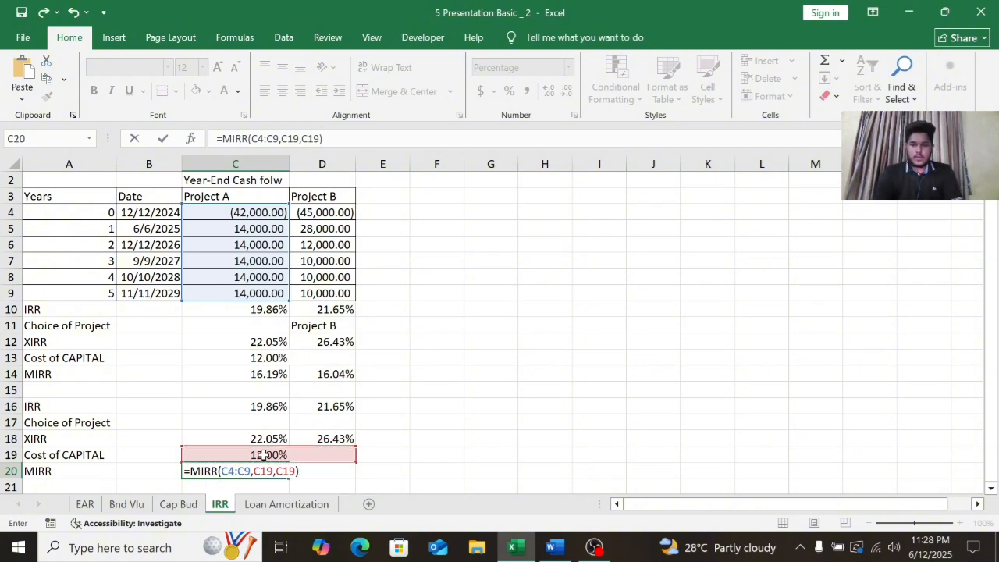
pyautogui.press('Return')
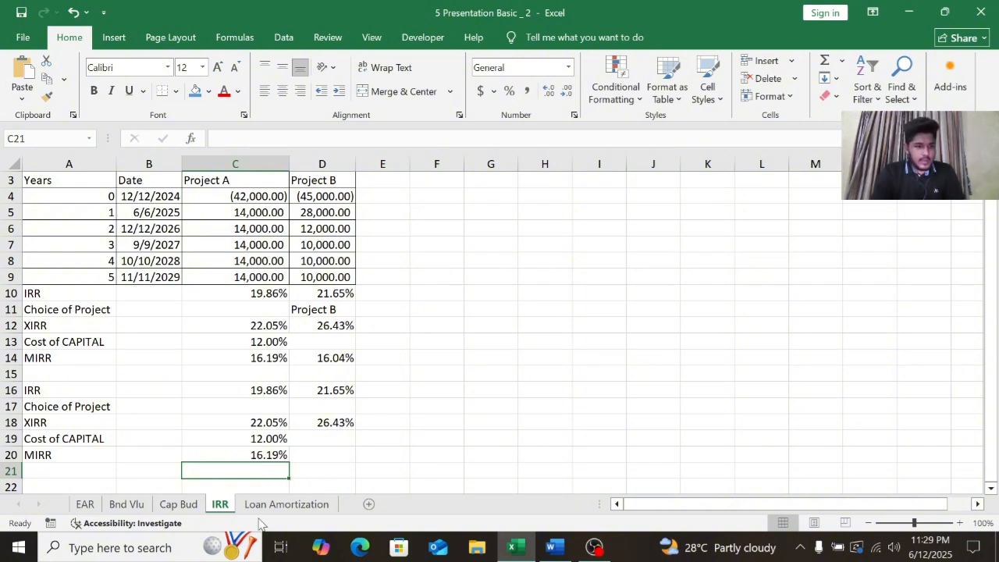
# Step: Calculate Project B's MIRR in cell D20 from the cash flows in D4:D9, using C19 as both finance and reinvestment rate
pyautogui.click(330, 453)
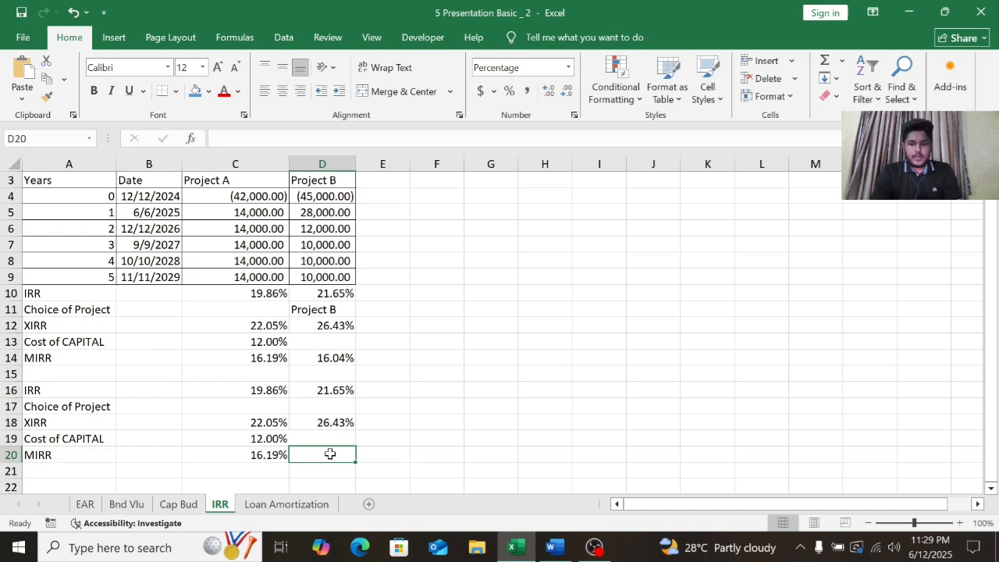
pyautogui.write('=mirr')
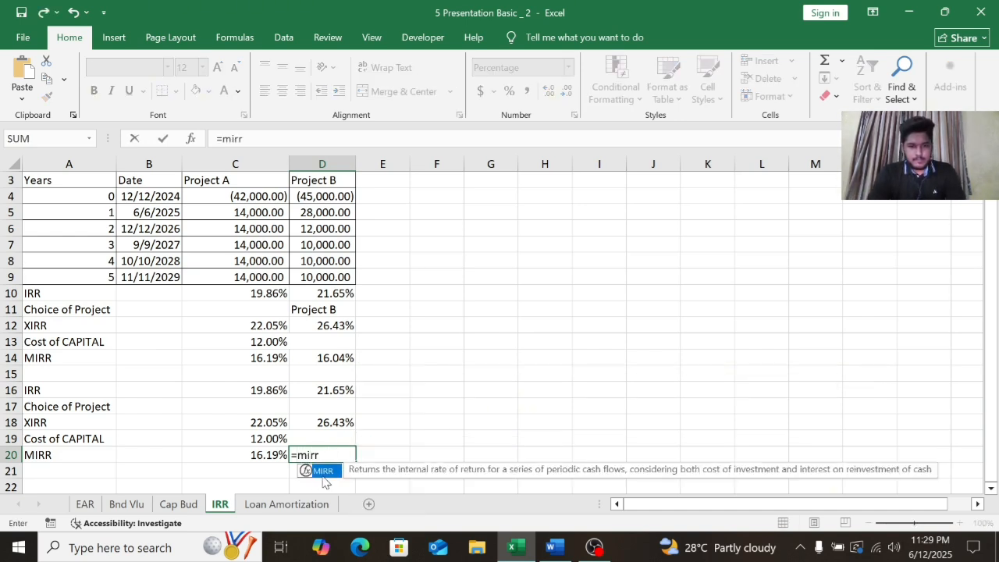
pyautogui.doubleClick(319, 473)
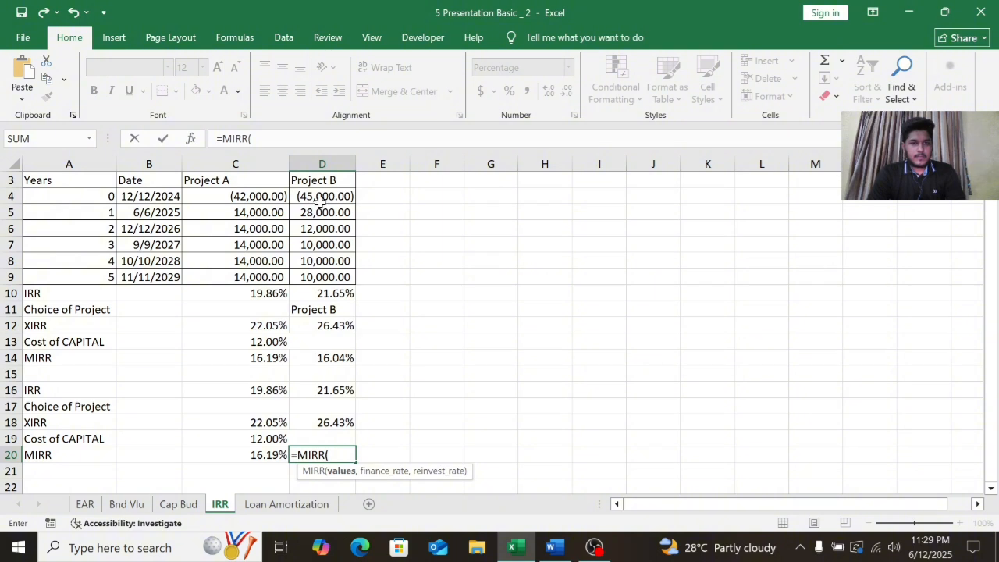
pyautogui.moveTo(320, 201); pyautogui.dragTo(335, 274)
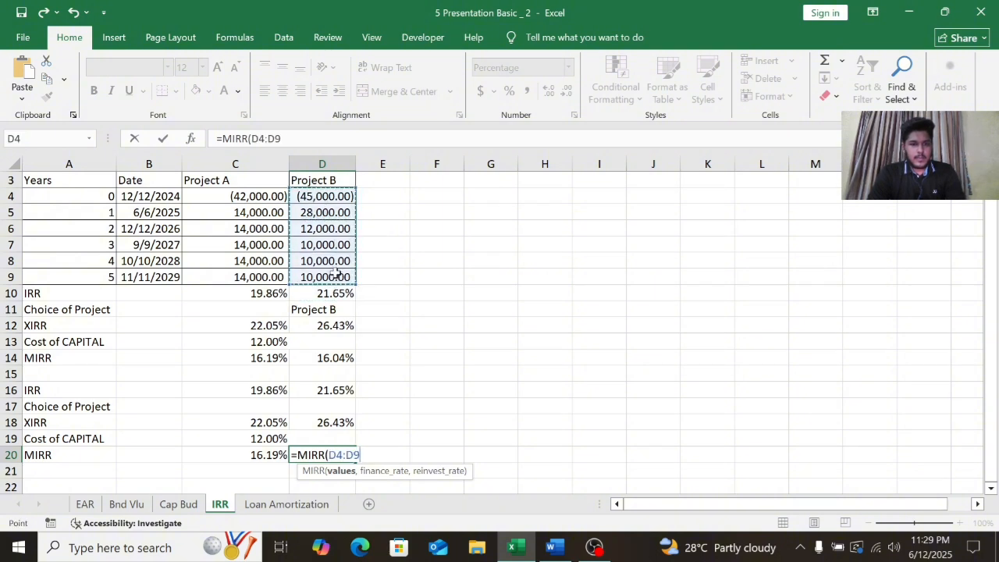
pyautogui.write(',')
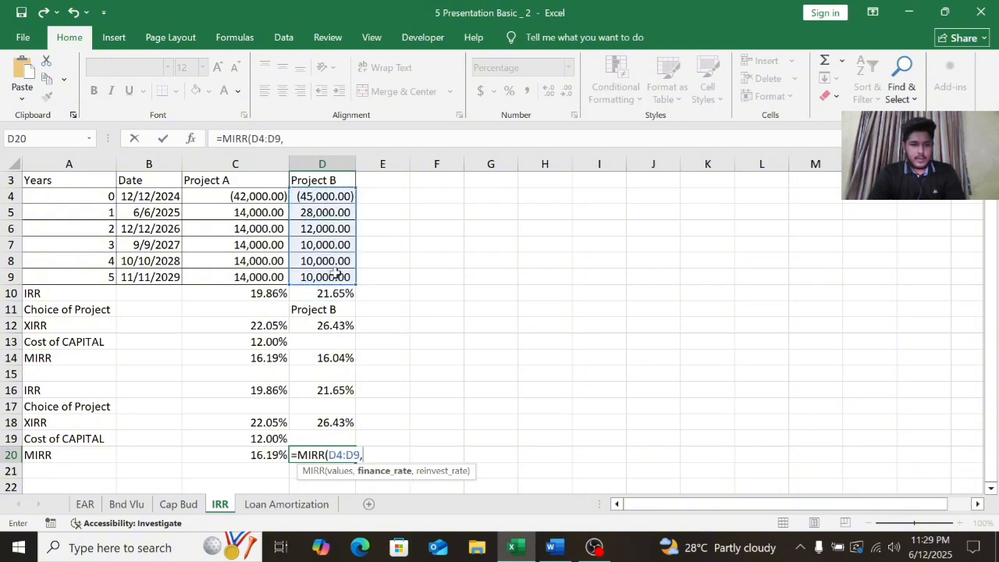
pyautogui.click(287, 439)
pyautogui.write(',')
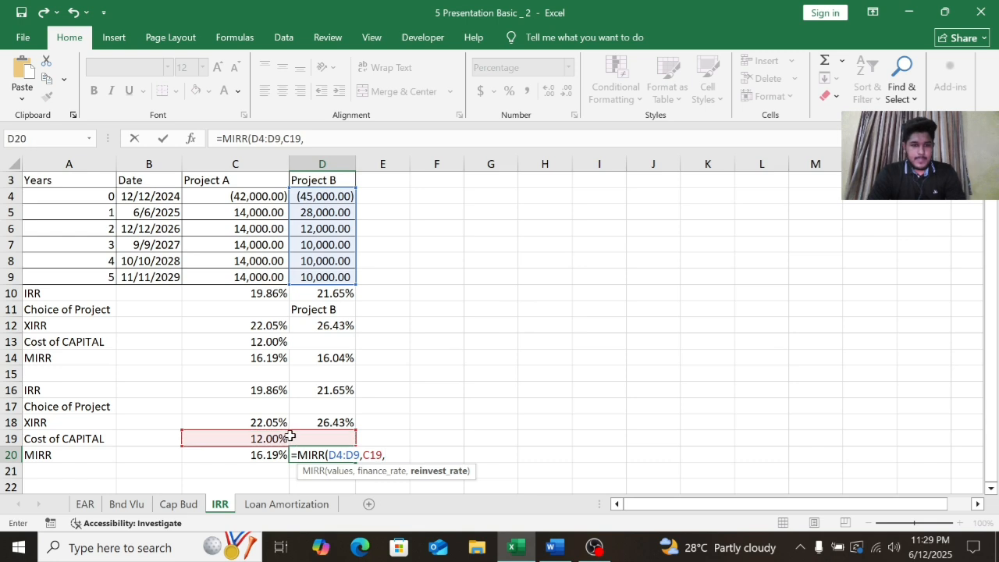
pyautogui.click(290, 436)
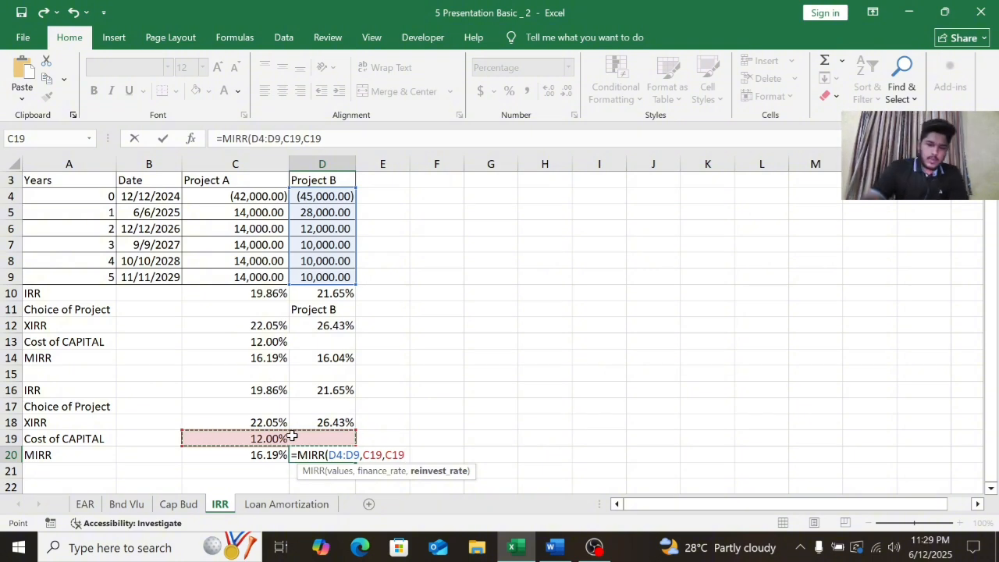
pyautogui.write(')')
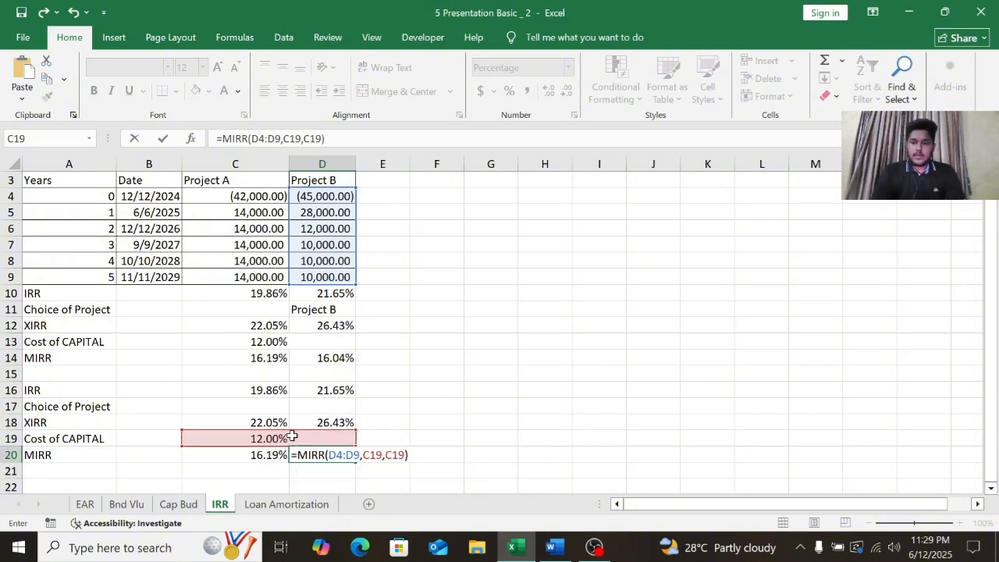
pyautogui.press('Return')
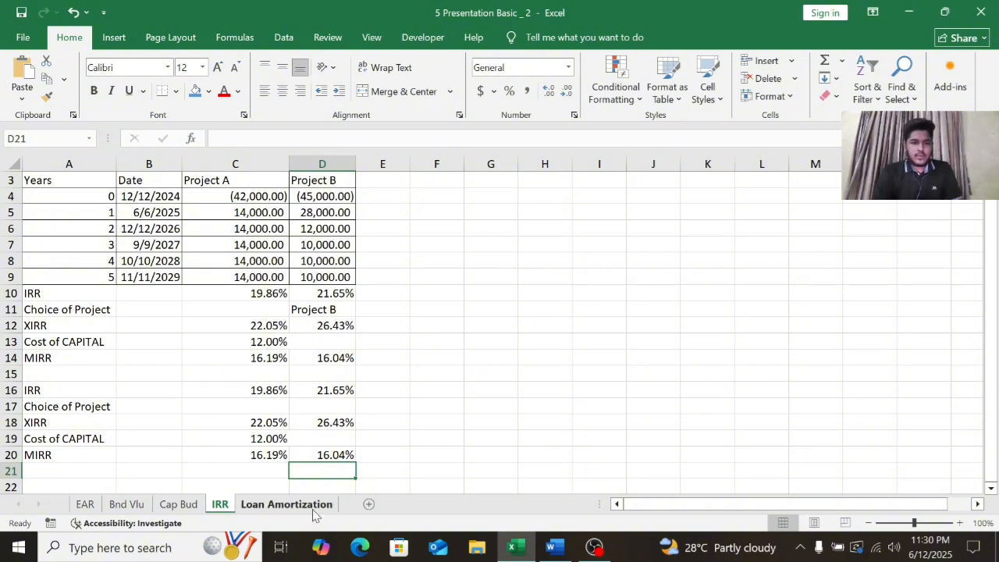
pyautogui.moveTo(219, 541)
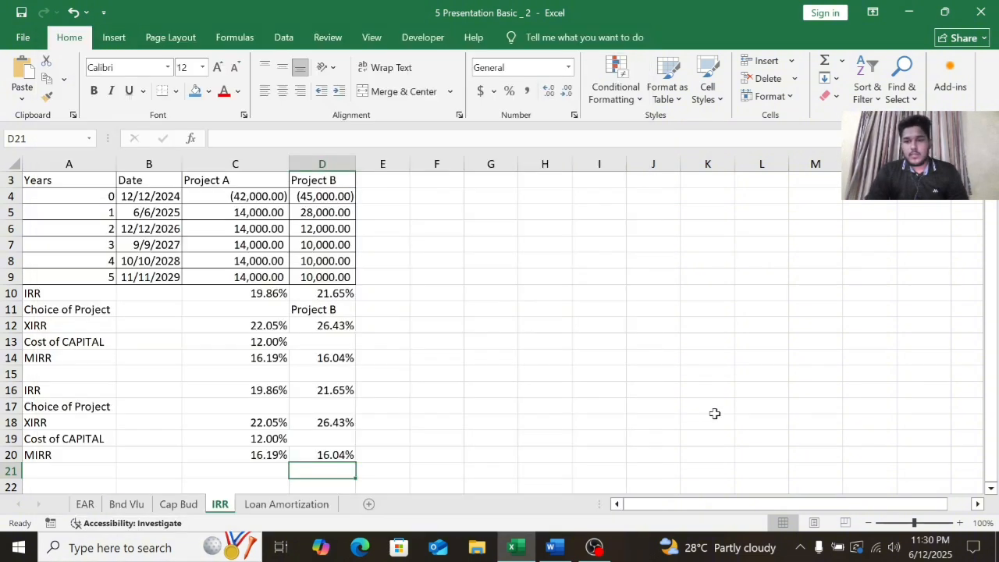
pyautogui.click(713, 410)
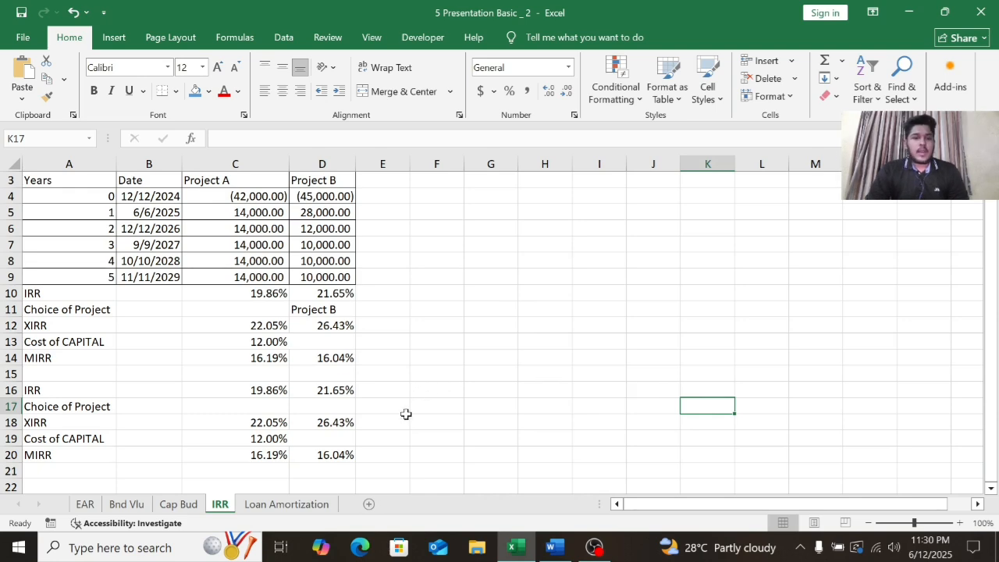
# Step: Switch to the Loan Amortization worksheet and show its inputs and schedule headings from row 1 and column A
pyautogui.click(307, 507)
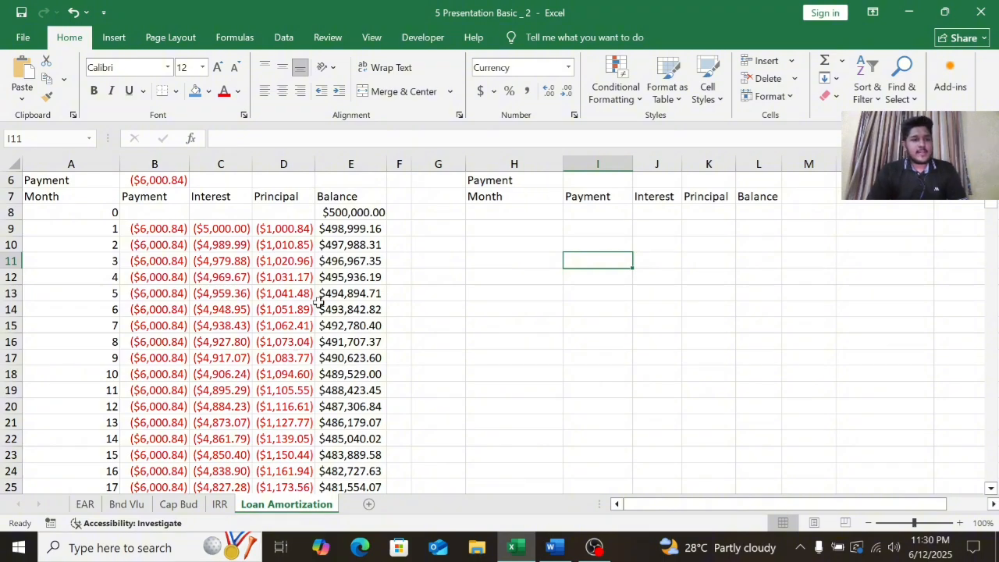
pyautogui.keyDown('ctrl'); pyautogui.scroll(-3, 319, 302); pyautogui.keyUp('ctrl')
pyautogui.keyDown('ctrl'); pyautogui.scroll(2, 263, 319); pyautogui.keyUp('ctrl')
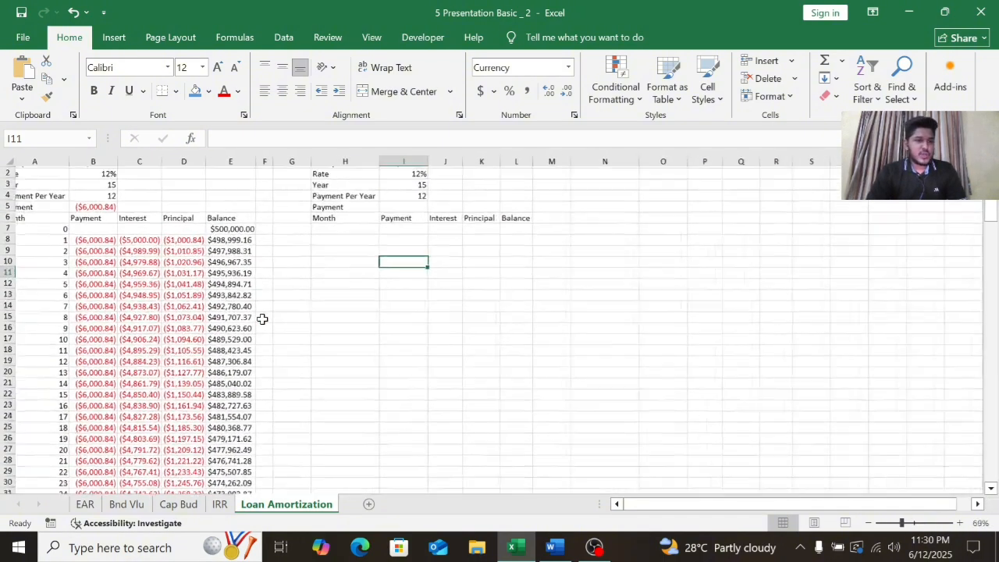
pyautogui.scroll(2, 262, 319)
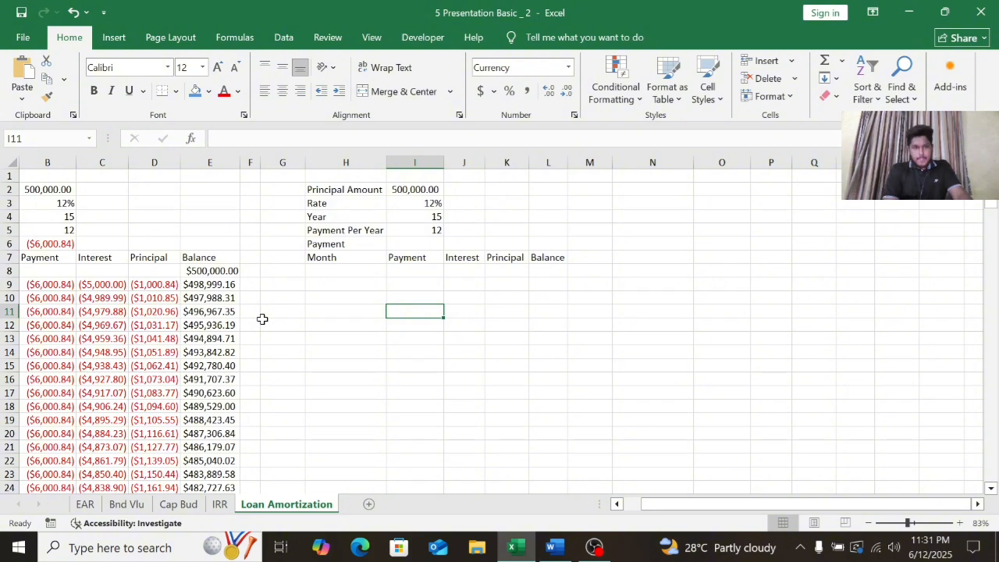
pyautogui.hscroll(-2, 263, 319)
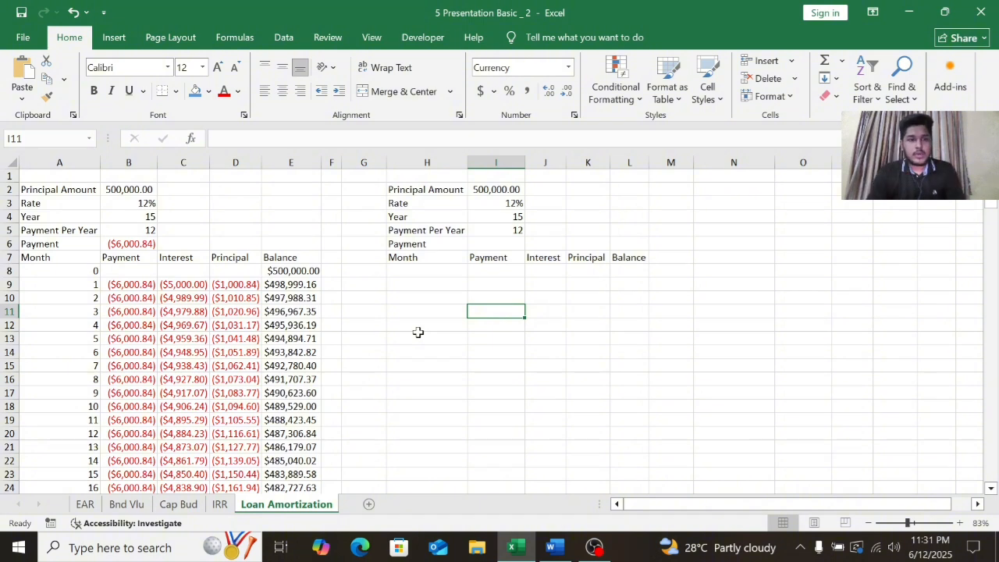
# Step: Begin a PMT formula in cell I6 with I3/I5 as the periodic rate and I4*I5 as the number of periods
pyautogui.click(496, 244)
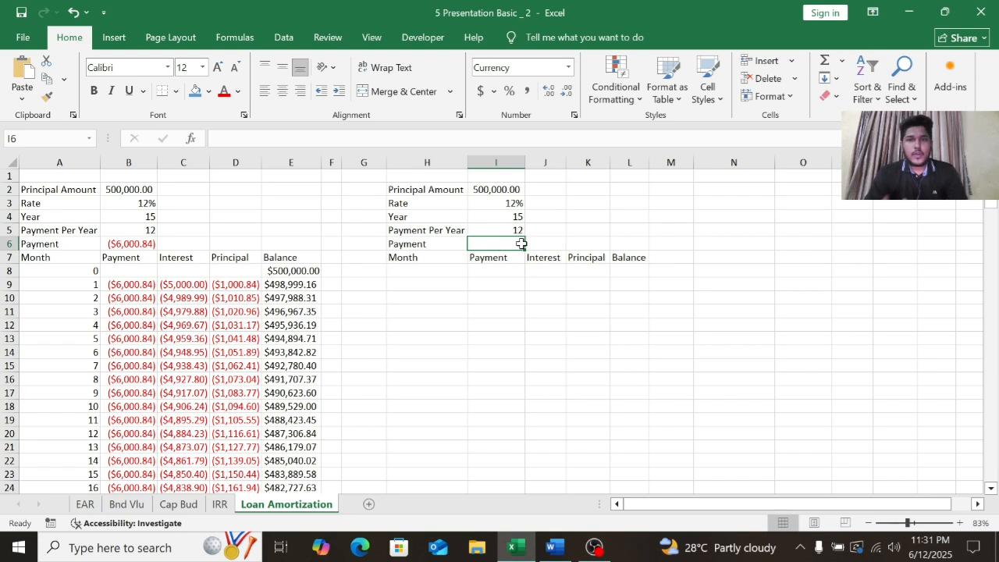
pyautogui.write('=pn')
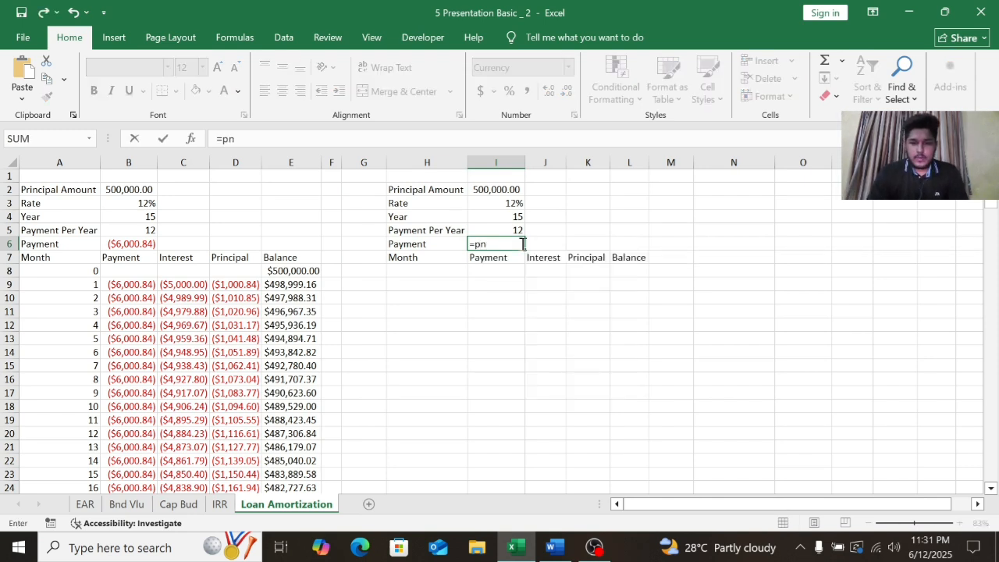
pyautogui.press('BackSpace')
pyautogui.write('mt')
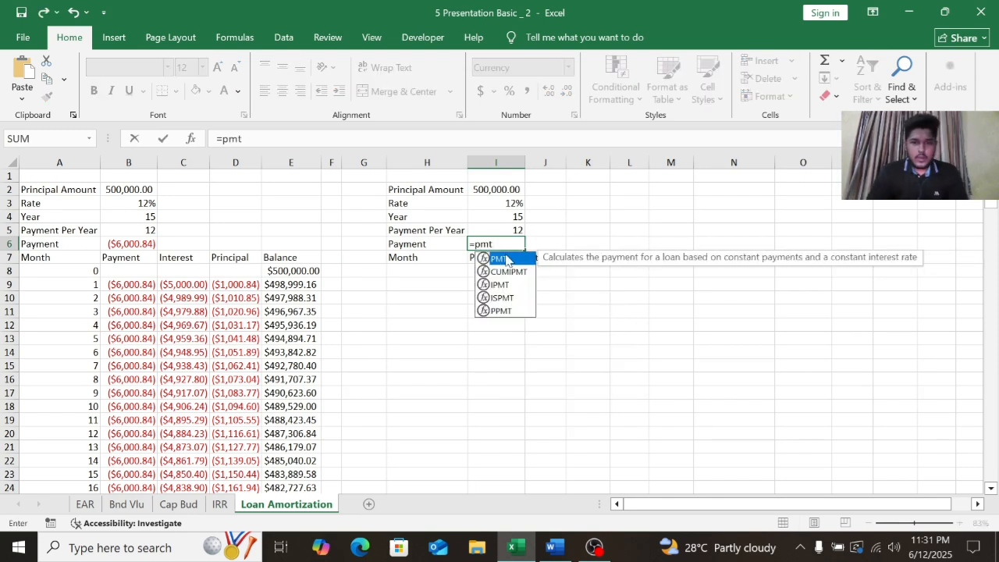
pyautogui.doubleClick(508, 259)
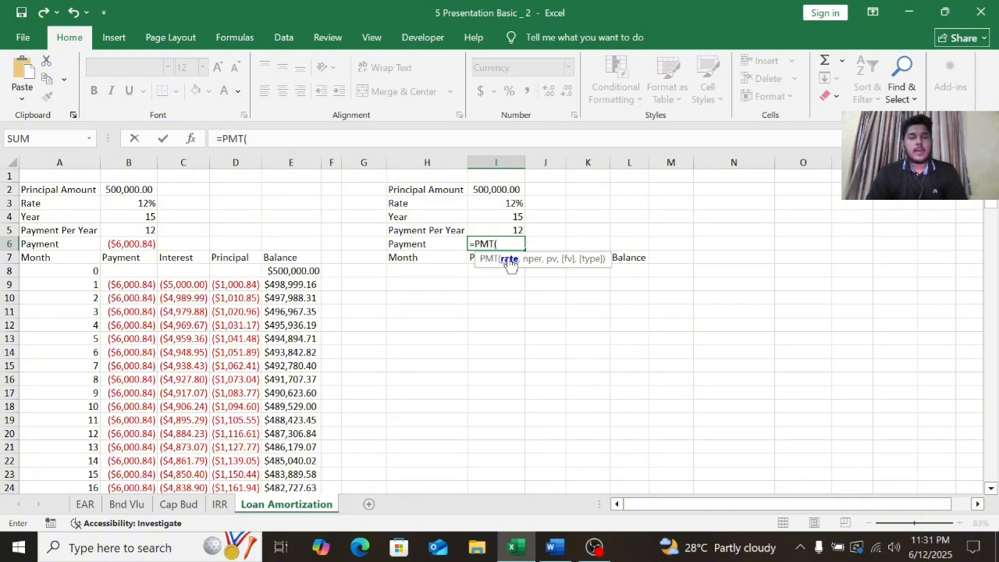
pyautogui.click(520, 203)
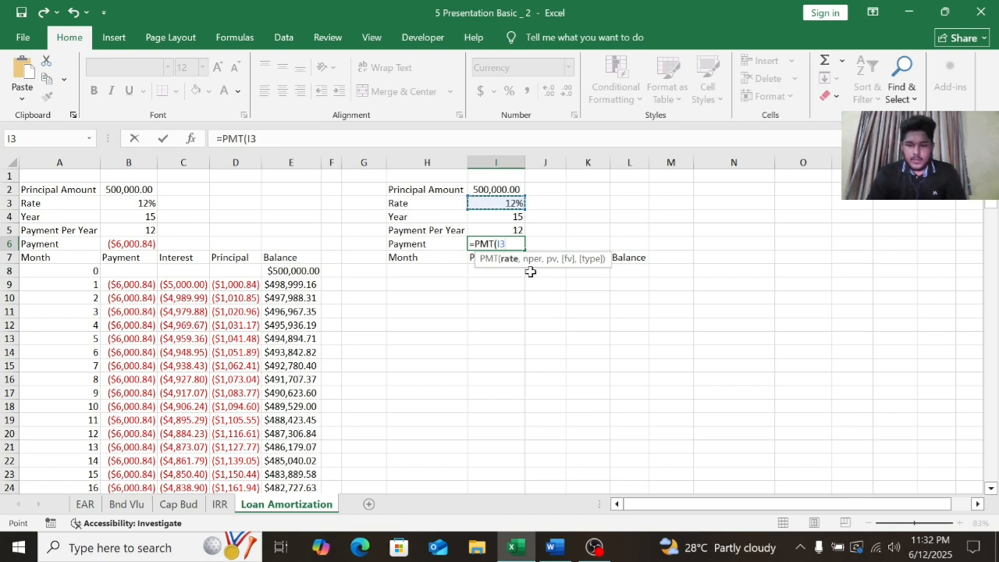
pyautogui.write('/')
pyautogui.click(519, 231)
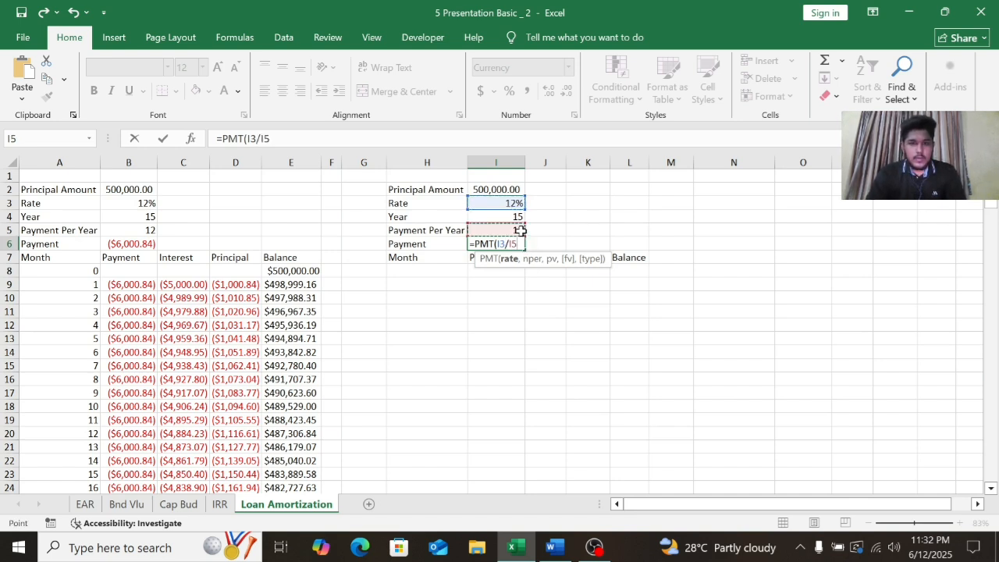
pyautogui.write(',')
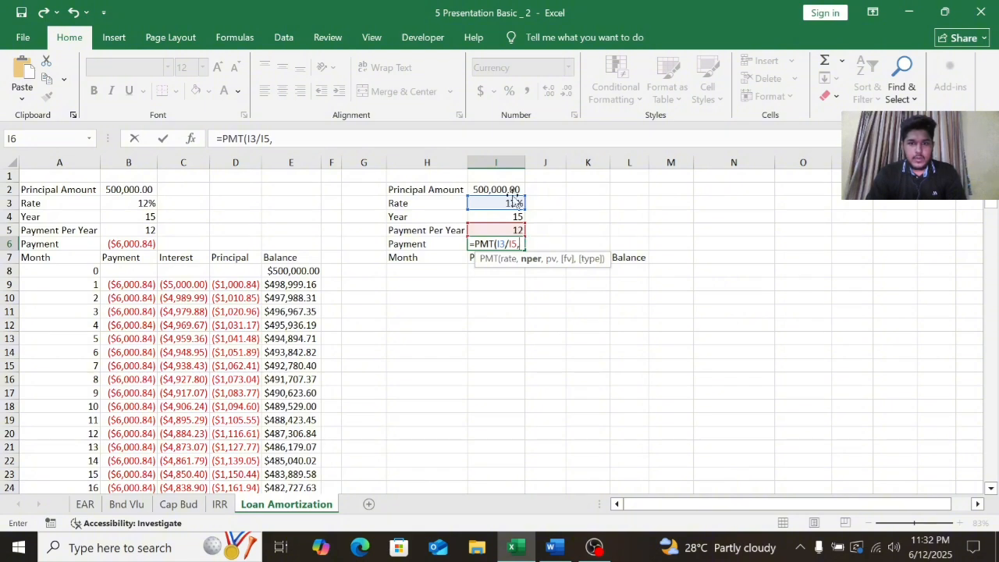
pyautogui.click(506, 216)
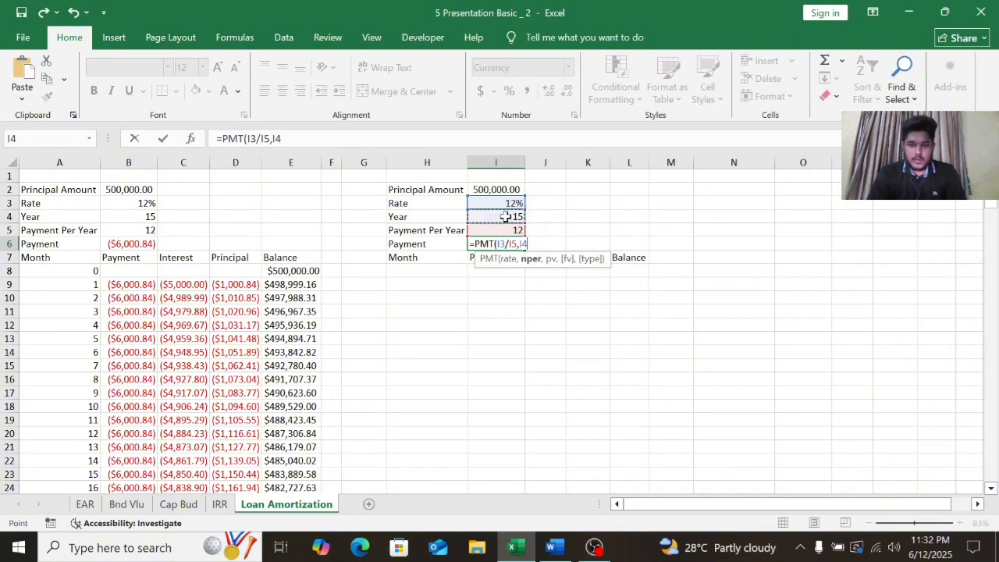
pyautogui.write('*')
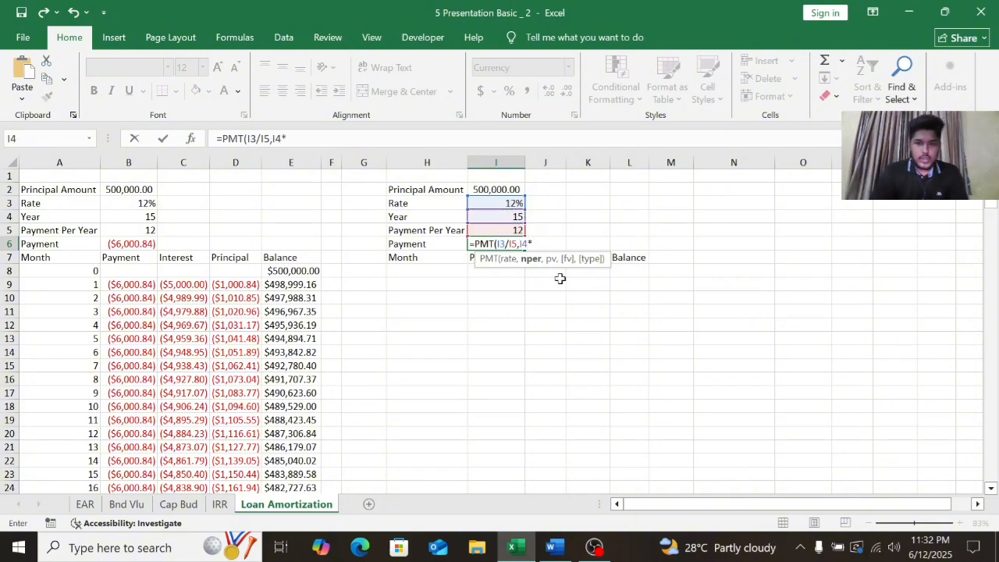
pyautogui.click(509, 231)
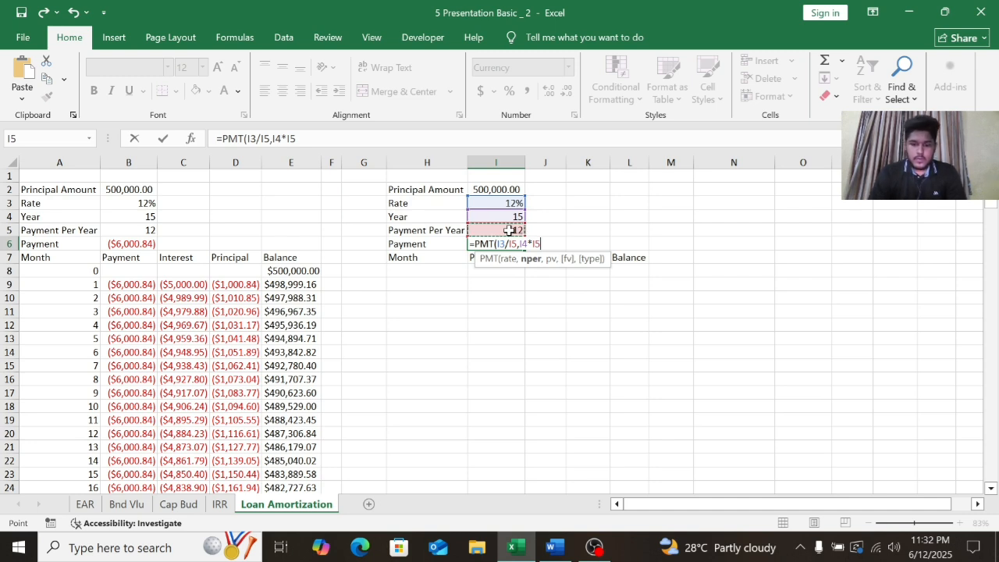
pyautogui.write(',')
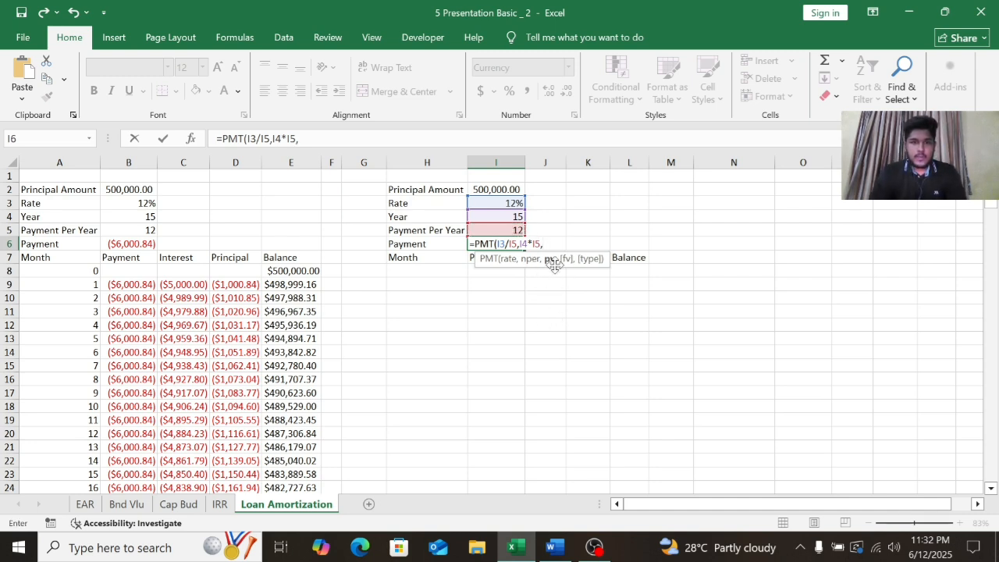
# Step: Complete the PMT formula in I6 with I2 as present value, 0 as future value and type 0 for end-of-period payments
pyautogui.click(503, 190)
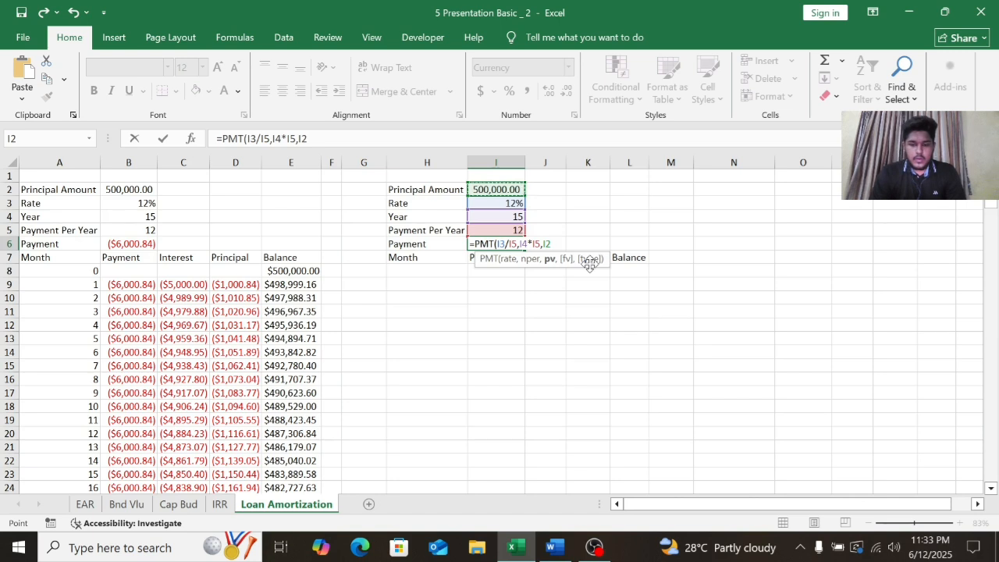
pyautogui.write(',')
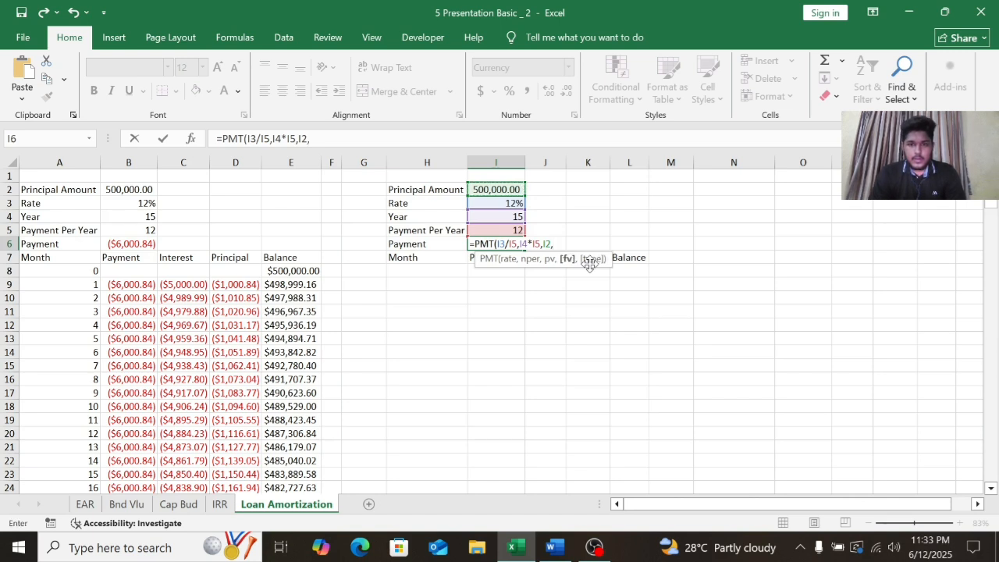
pyautogui.write('0,')
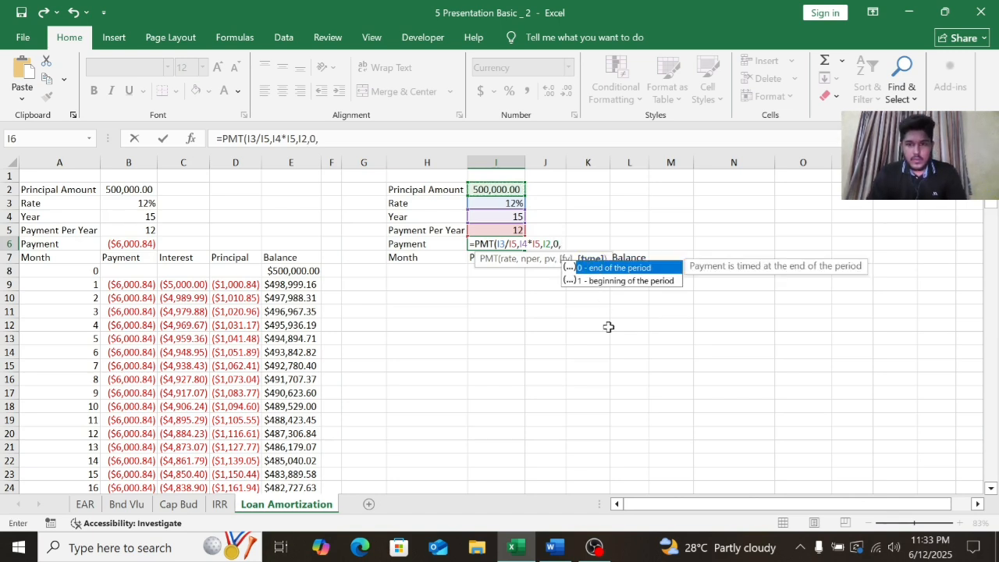
pyautogui.write('0')
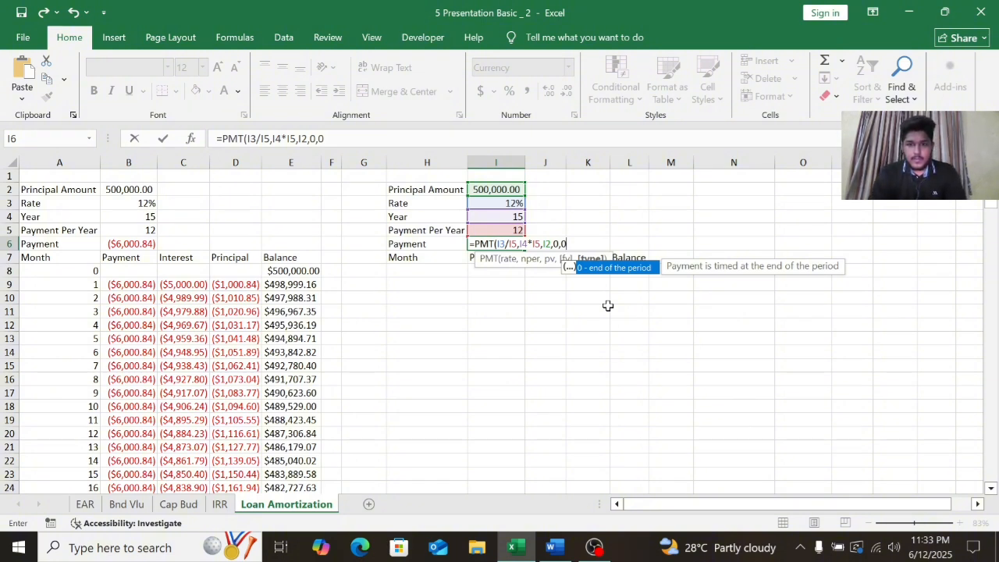
pyautogui.write(',')
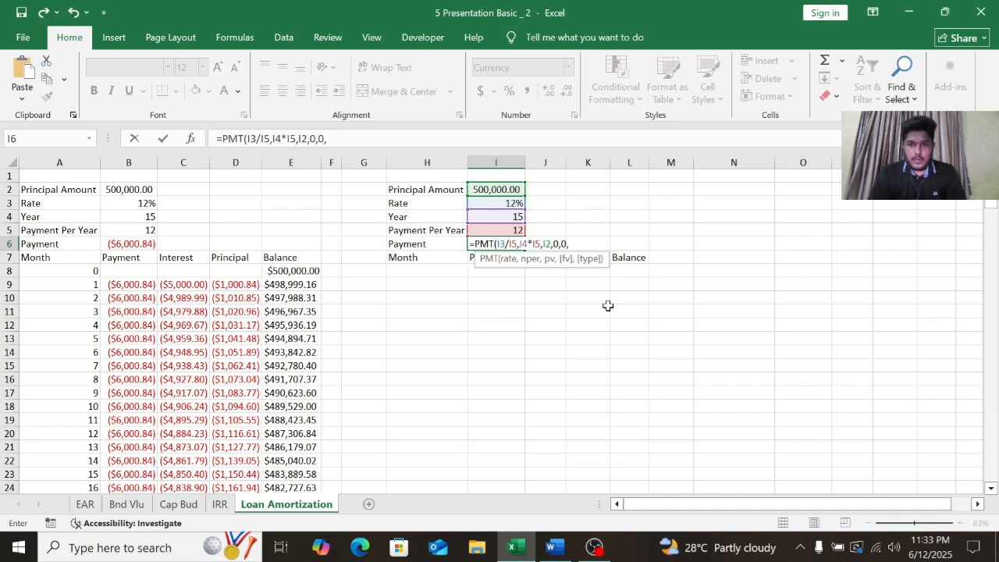
pyautogui.press('BackSpace')
pyautogui.write(')')
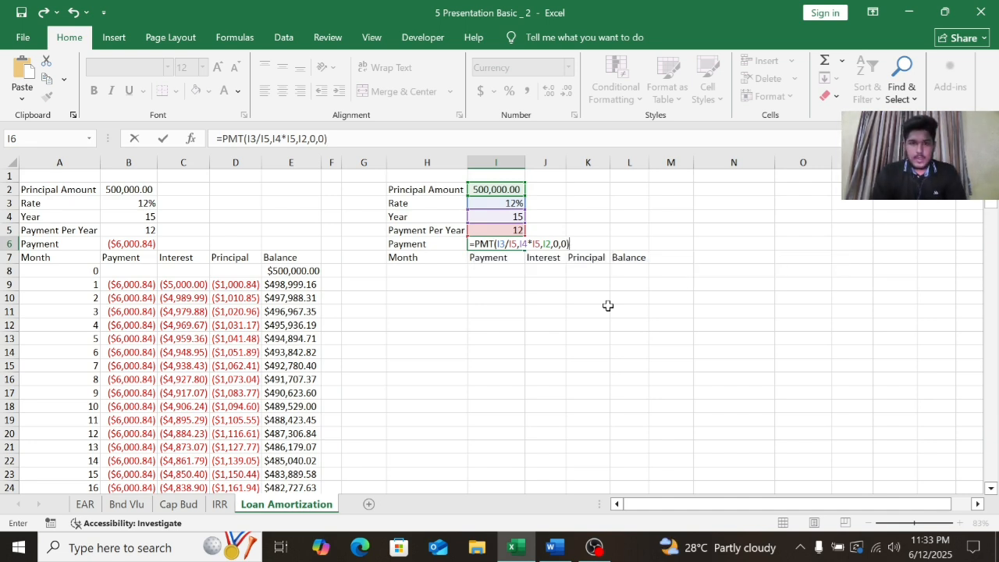
pyautogui.press('Return')
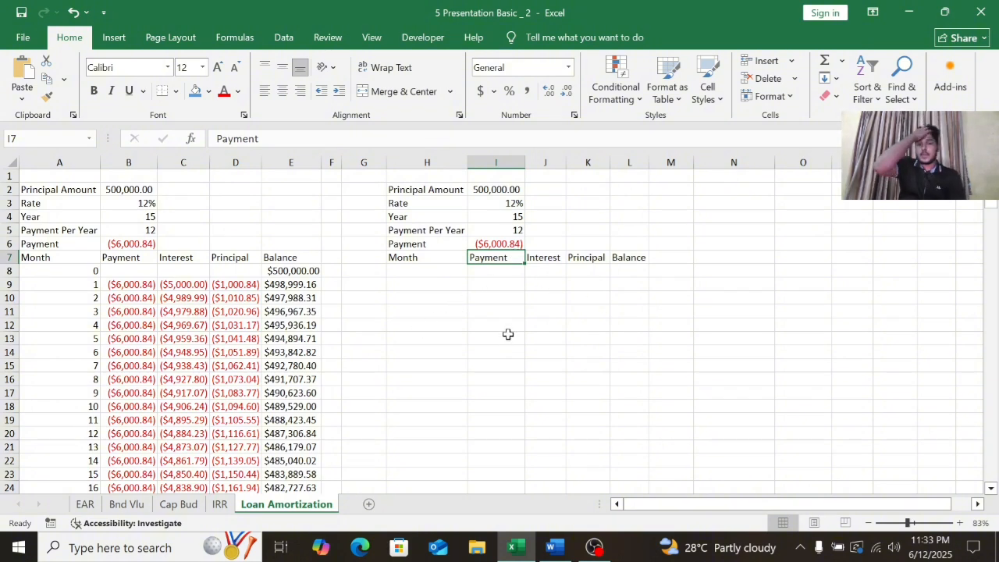
# Step: Enter 0 as the starting month in cell H8 of the second amortization schedule
pyautogui.click(461, 273)
pyautogui.write('0')
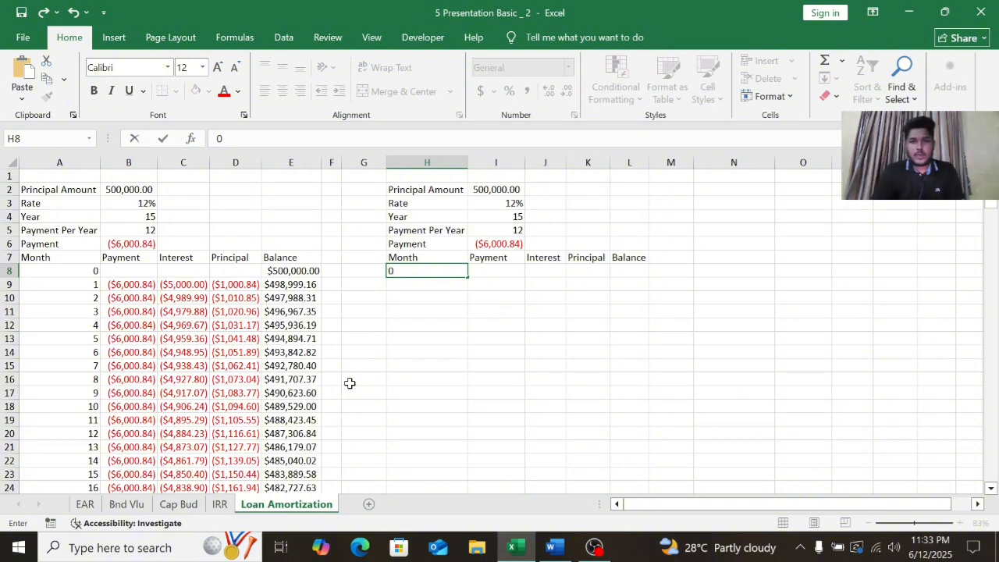
pyautogui.click(454, 267)
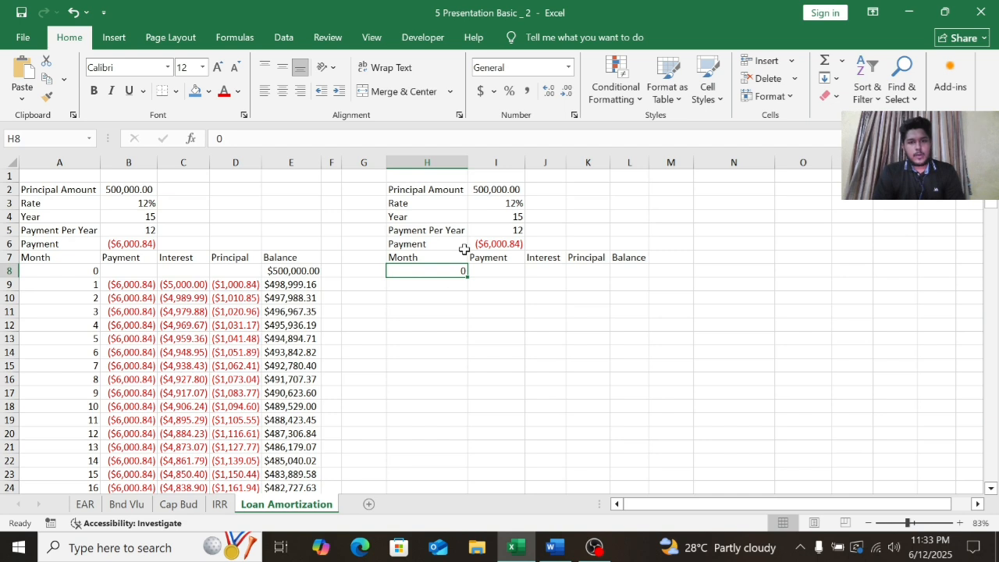
# Step: Widen columns I through L of the second amortization schedule
pyautogui.click(463, 247)
pyautogui.click(461, 273)
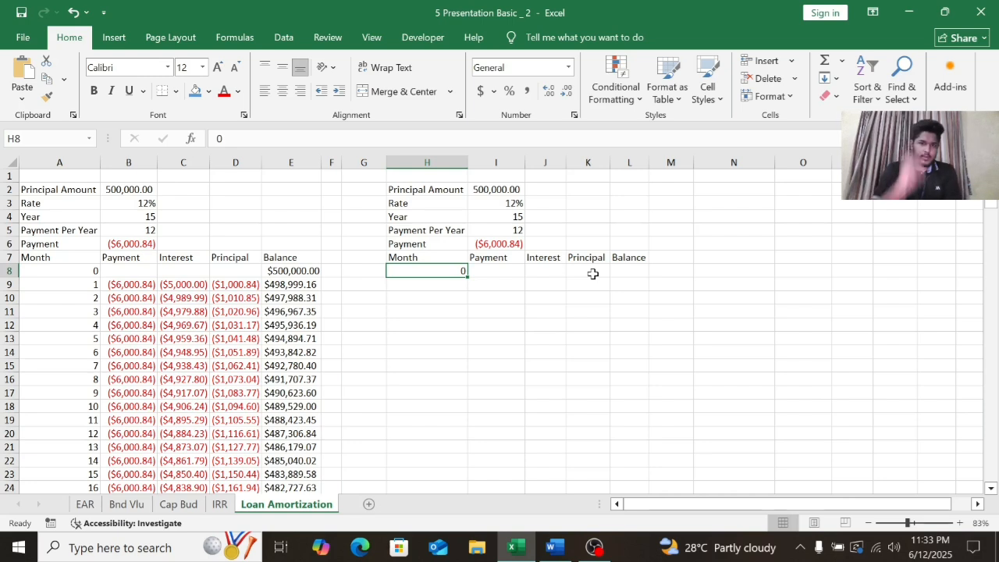
pyautogui.moveTo(525, 165); pyautogui.dragTo(527, 164)
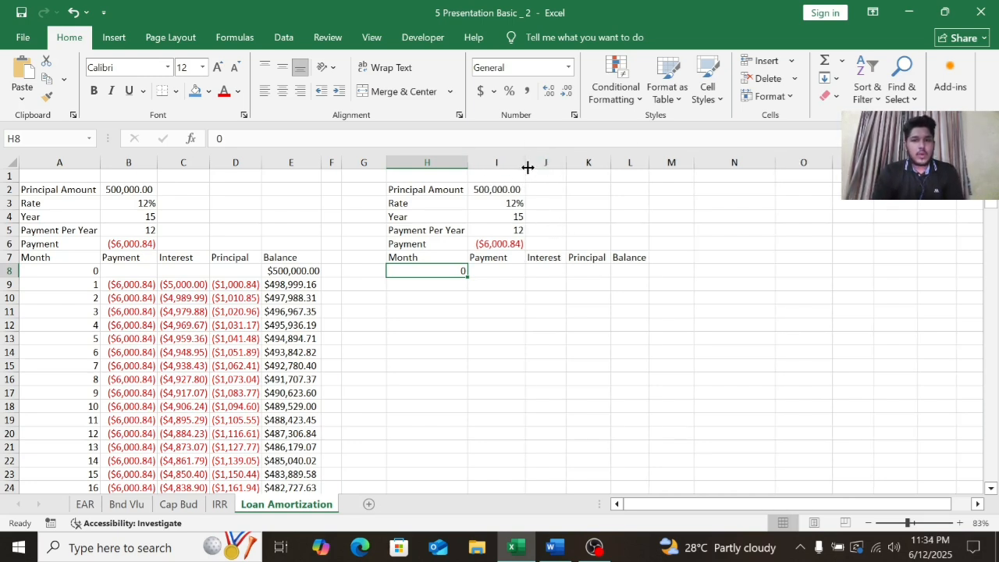
pyautogui.moveTo(525, 165); pyautogui.dragTo(524, 165)
pyautogui.moveTo(543, 164); pyautogui.dragTo(798, 167)
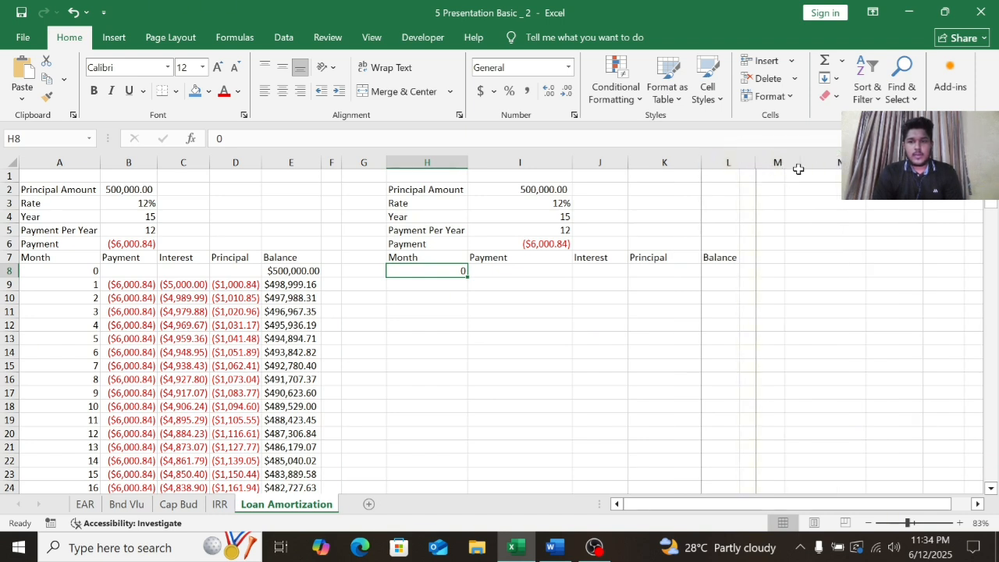
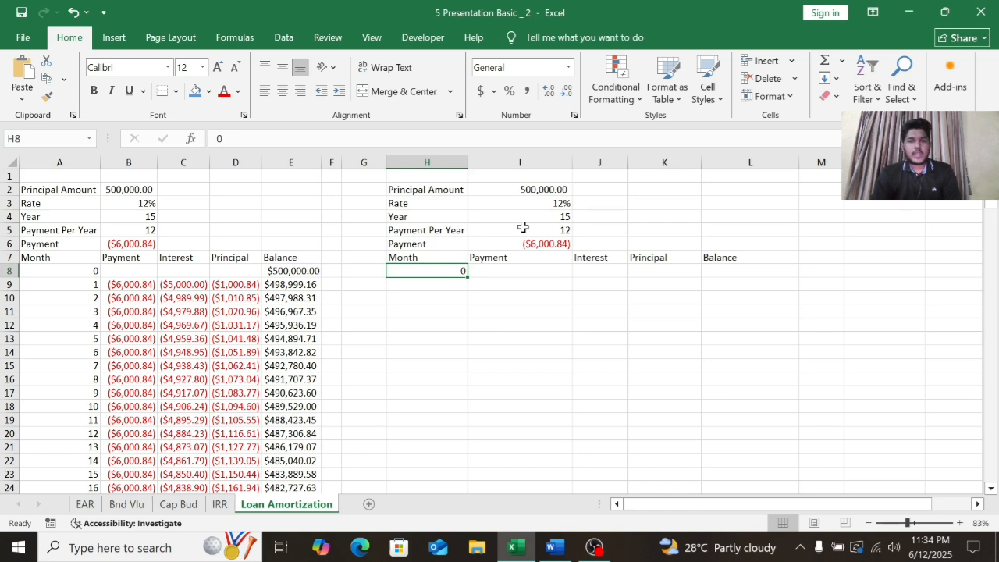
# Step: Enter months 1, 2, 3 and 4 in cells H9 to H12 of the second schedule
pyautogui.click(459, 285)
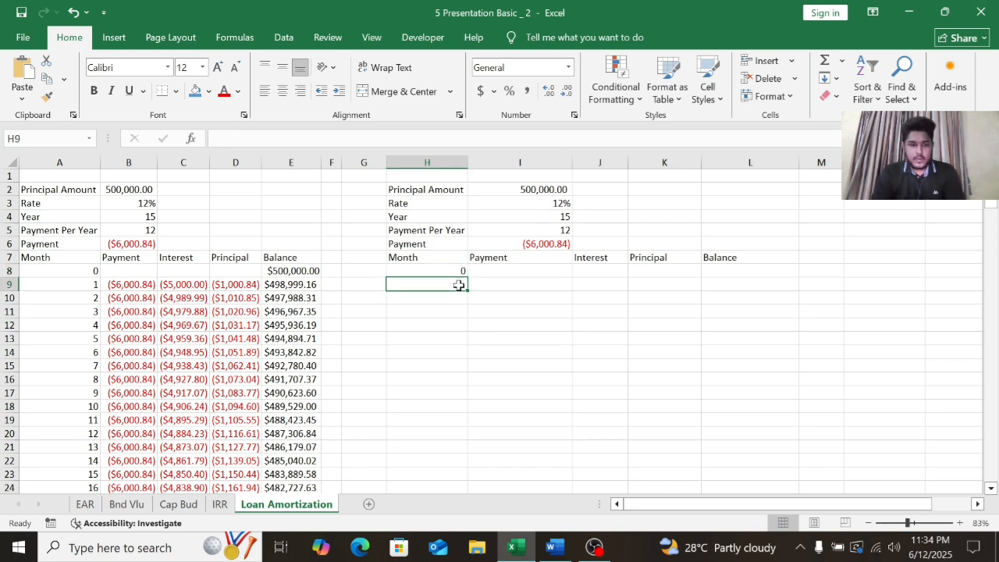
pyautogui.write('1')
pyautogui.press('Return')
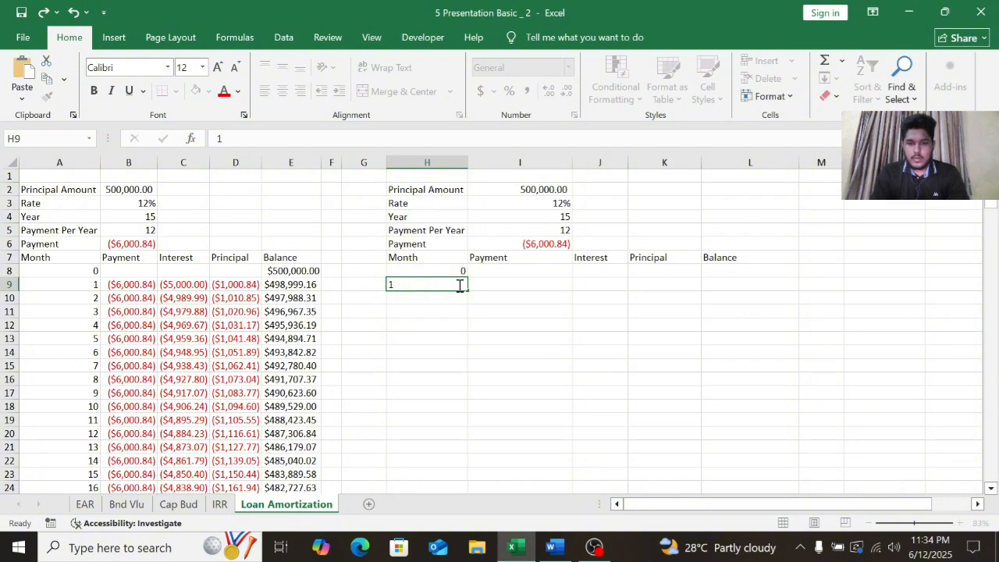
pyautogui.write('2')
pyautogui.press('Return')
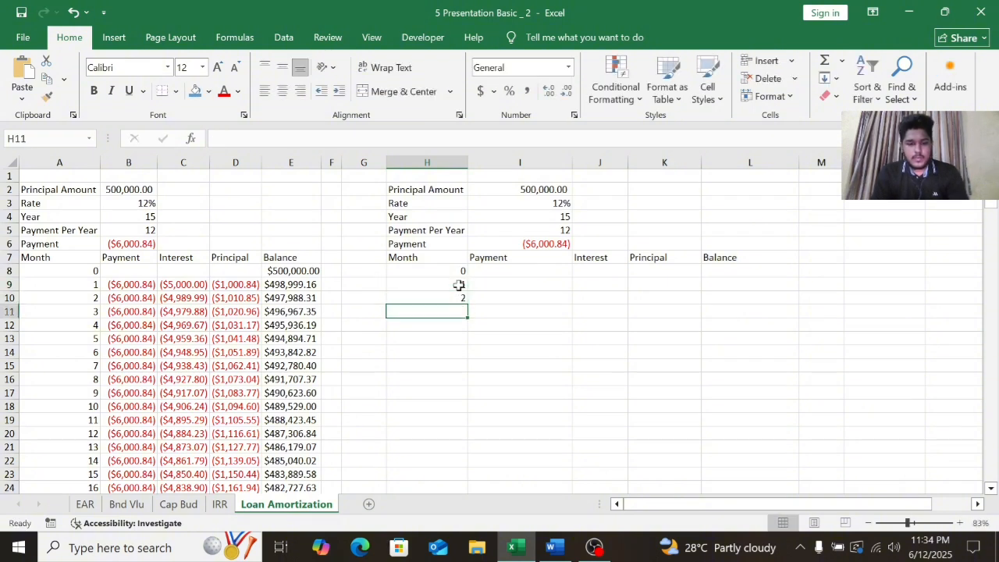
pyautogui.write('3')
pyautogui.press('Return')
pyautogui.write('4')
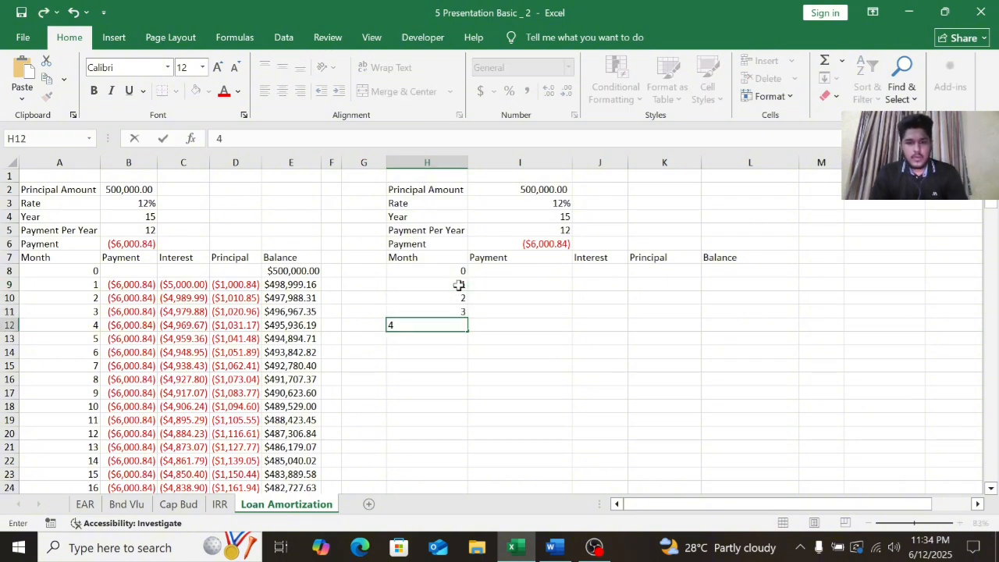
# Step: Fill the Month series in column H from H8 down to month 180 in H188
pyautogui.click(453, 275)
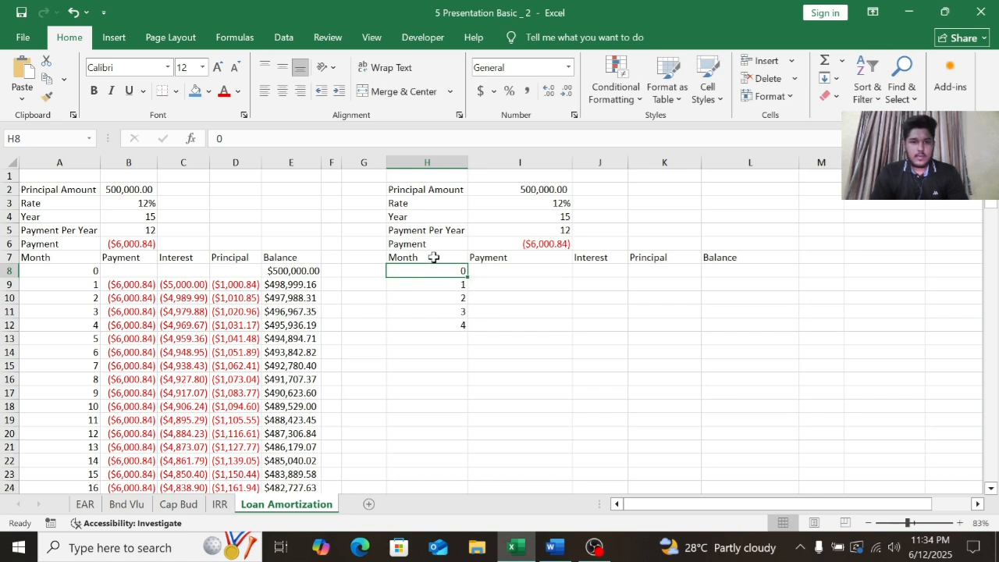
pyautogui.moveTo(430, 271); pyautogui.dragTo(460, 494)
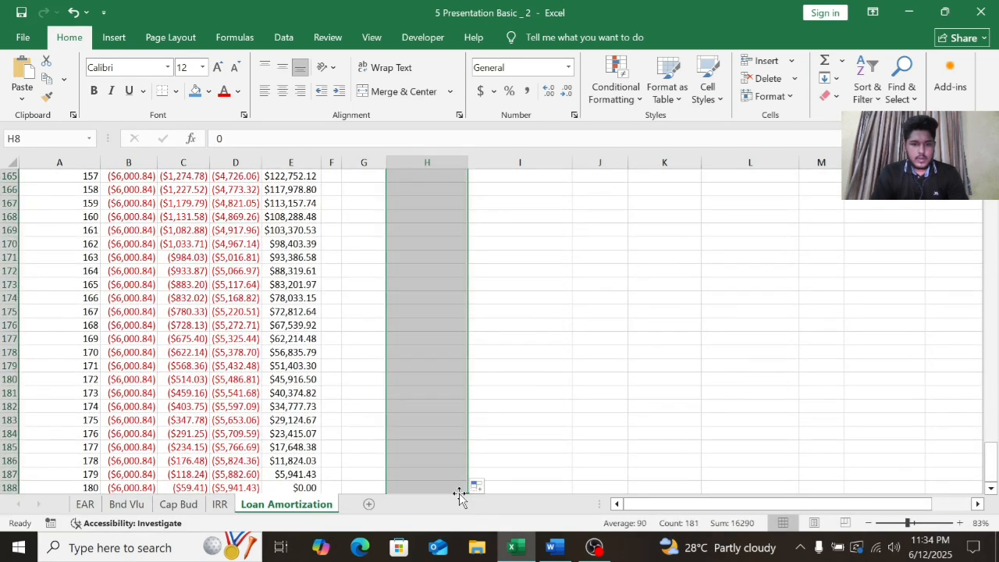
pyautogui.scroll(-2, 459, 493)
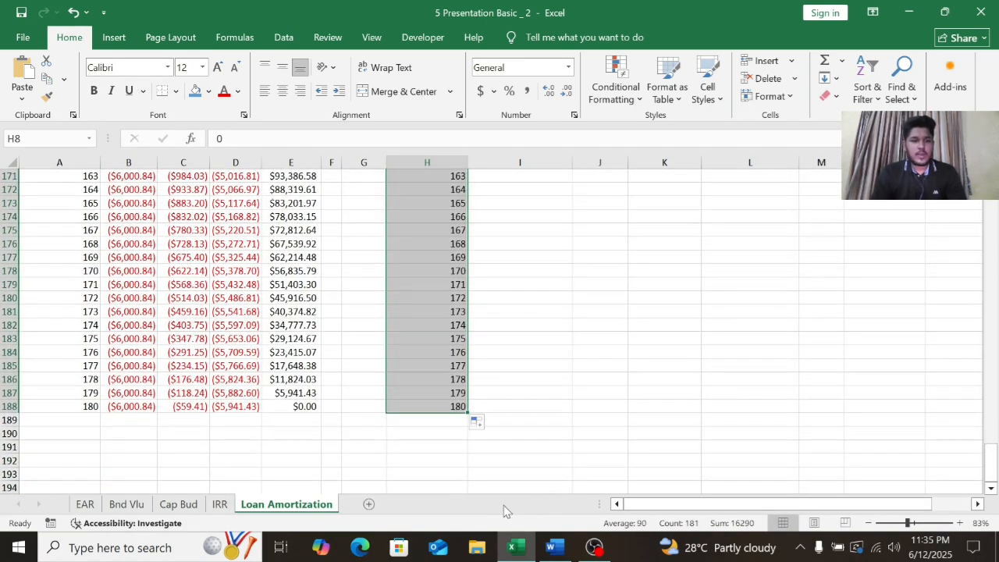
pyautogui.scroll(20, 525, 441)
pyautogui.scroll(20, 525, 441)
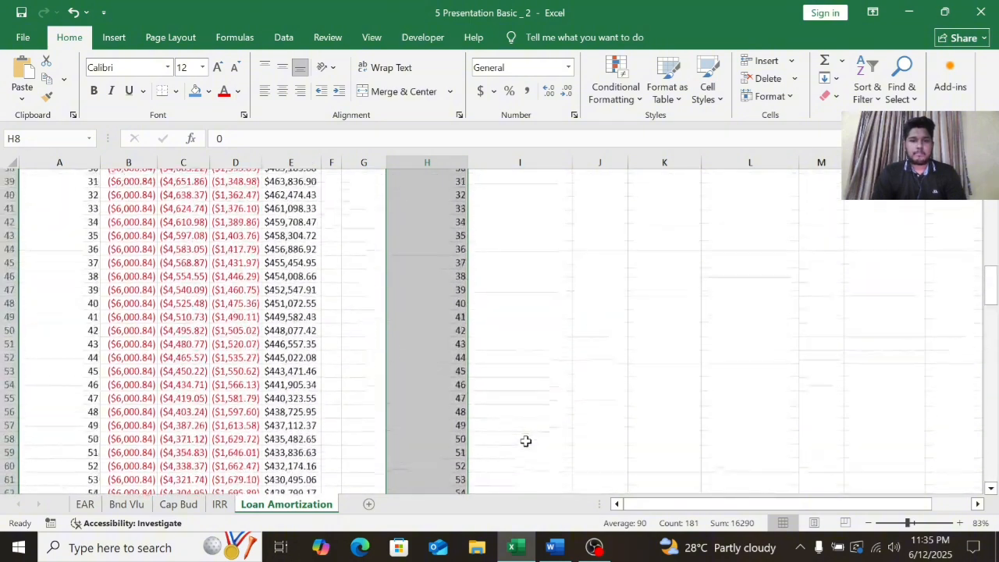
# Step: Copy the text of the PMT formula from the Payment cell I6
pyautogui.click(519, 339)
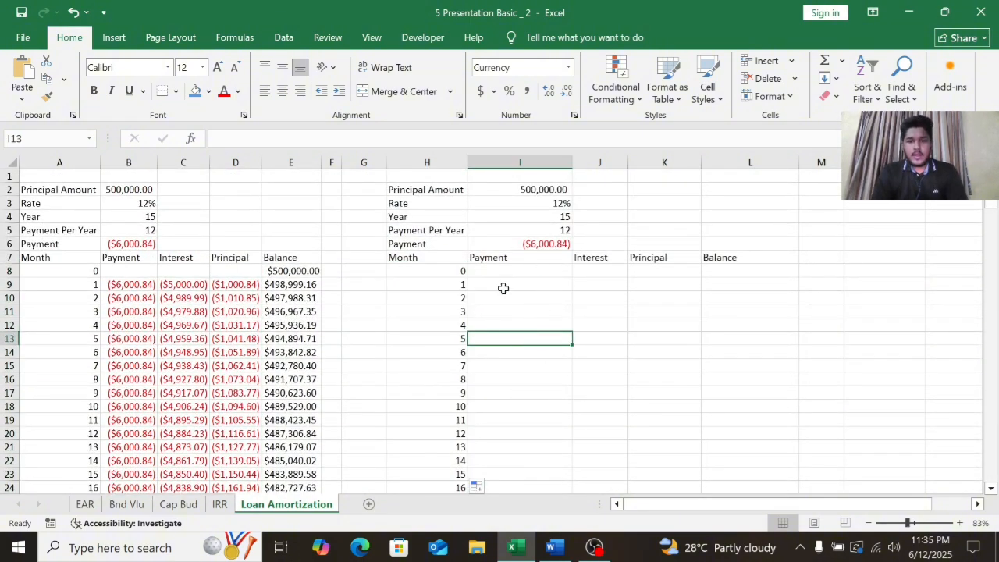
pyautogui.click(546, 280)
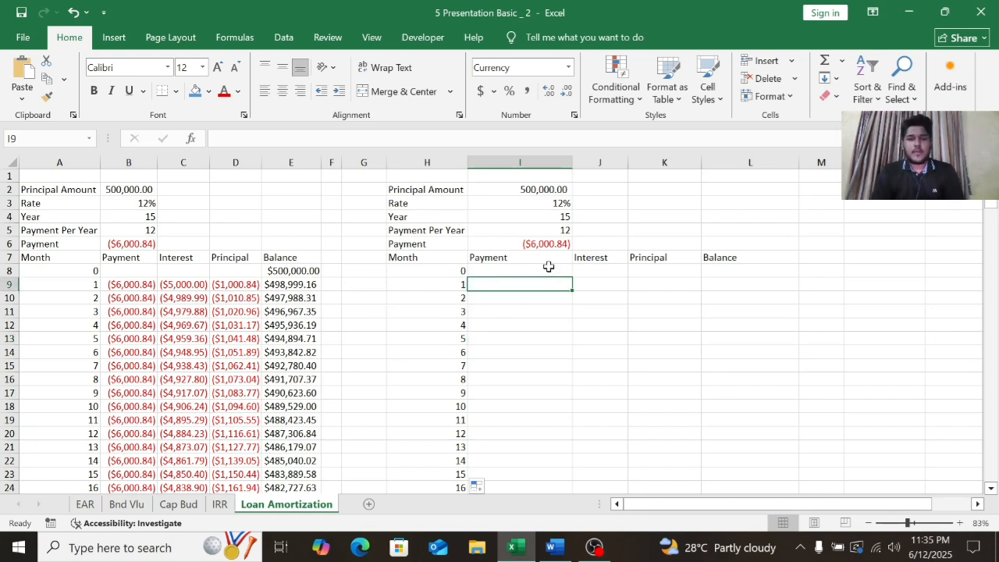
pyautogui.click(544, 267)
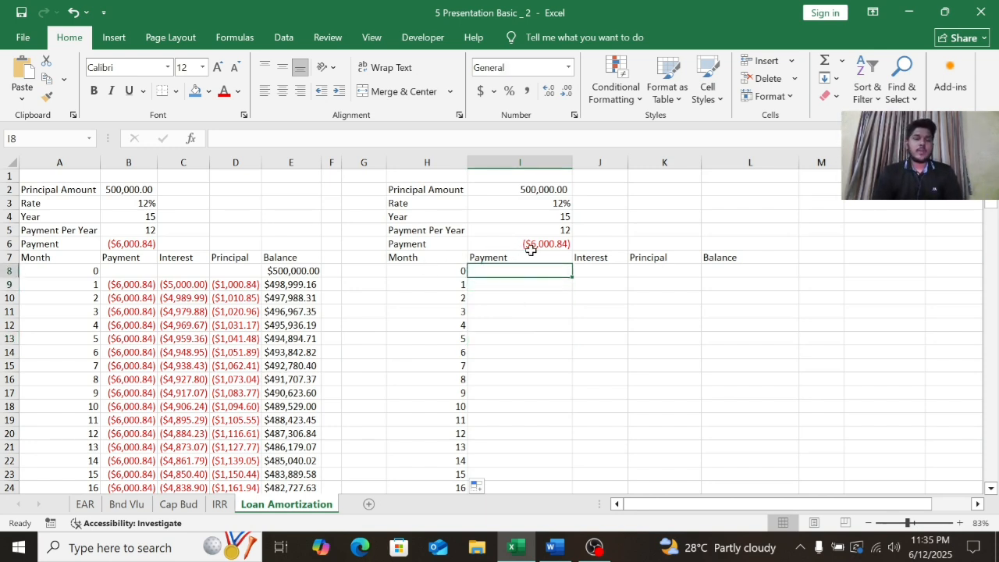
pyautogui.click(530, 249)
pyautogui.doubleClick(546, 246)
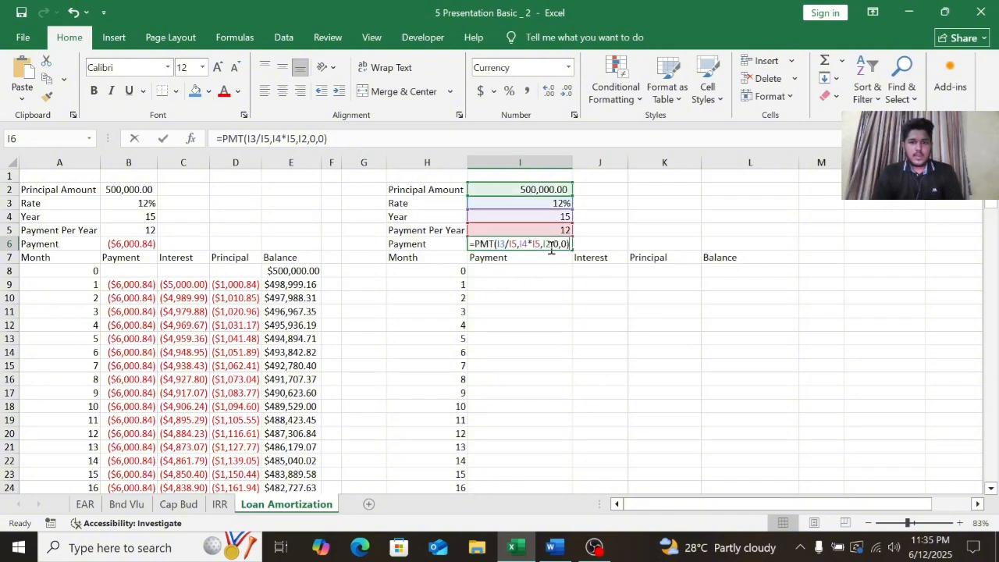
pyautogui.moveTo(328, 138); pyautogui.dragTo(214, 138)
pyautogui.hotkey('ctrl', 'c')
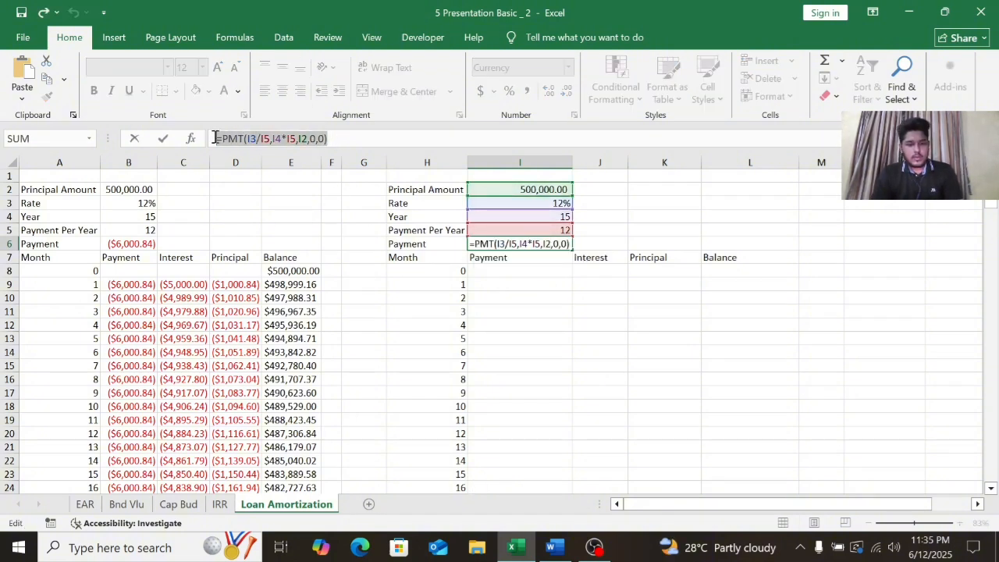
pyautogui.write('=')
pyautogui.click(499, 270)
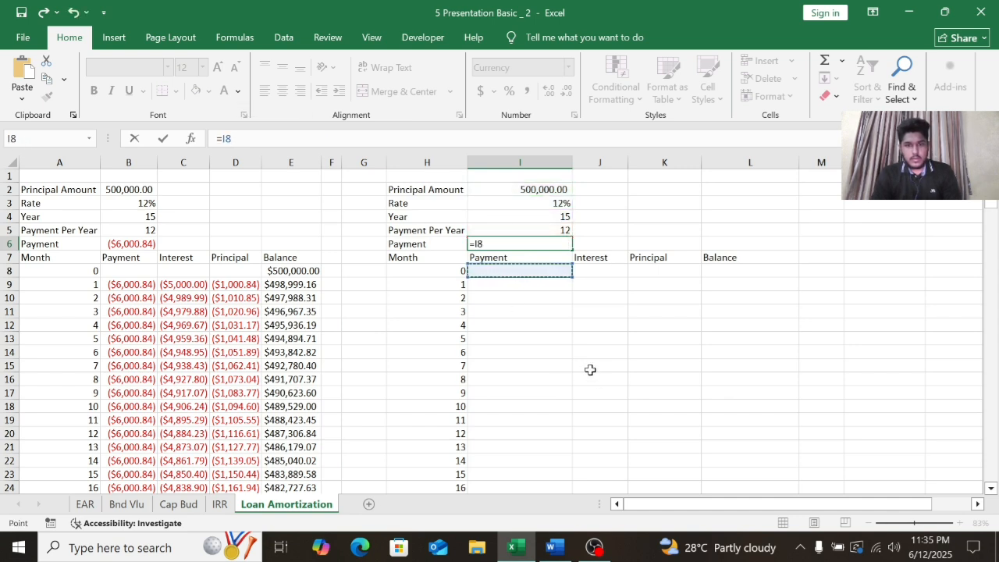
pyautogui.hotkey('ctrl', 'z')
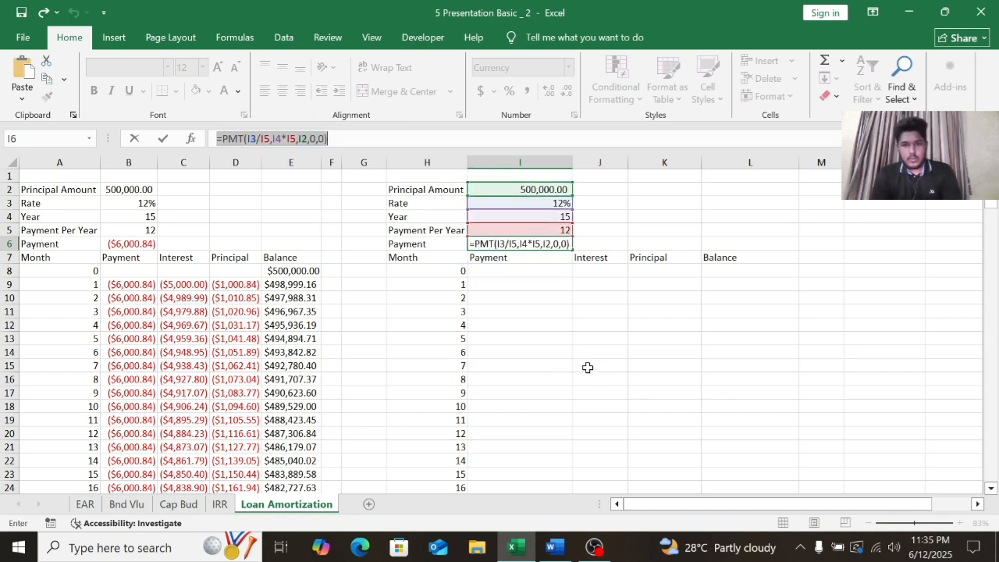
# Step: Leave I6 with its PMT formula and paste the copied formula text into I9 as the month 1 payment
pyautogui.press('Return')
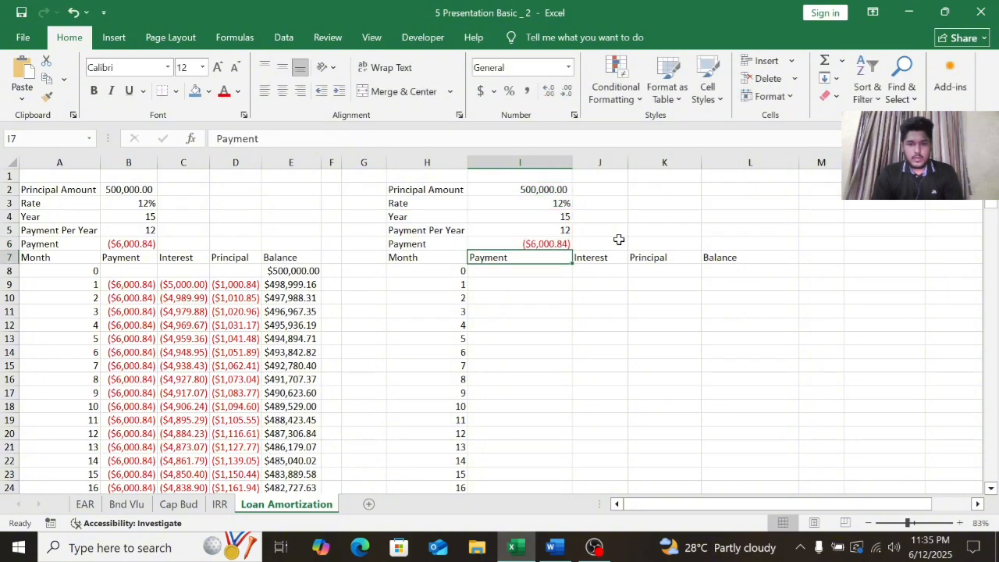
pyautogui.click(519, 287)
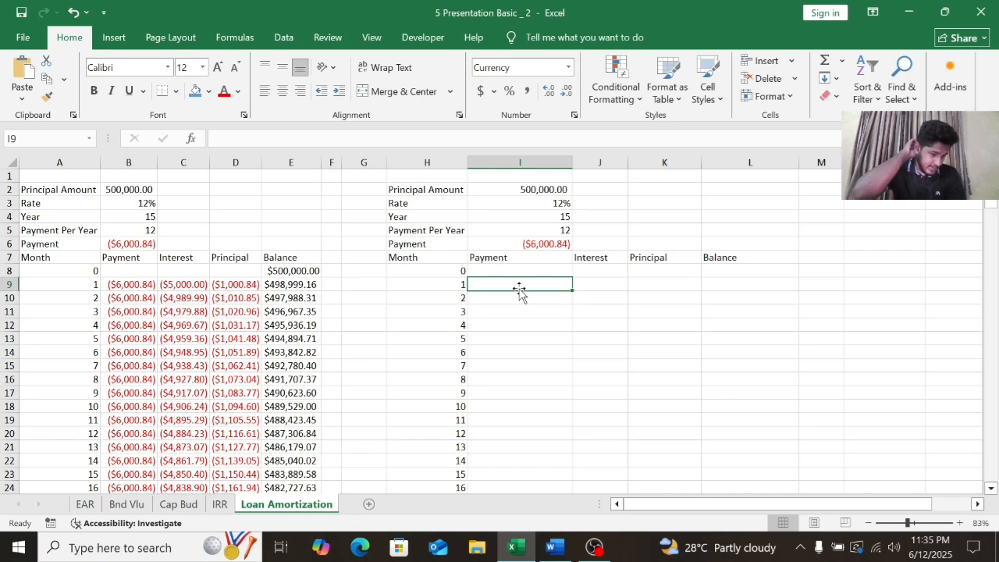
pyautogui.hotkey('ctrl', 'v')
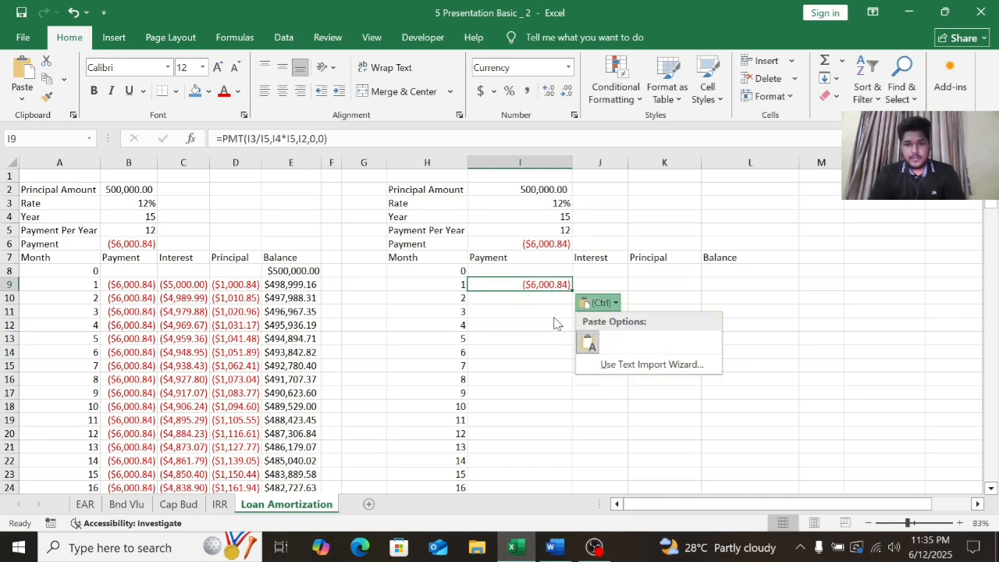
pyautogui.click(632, 280)
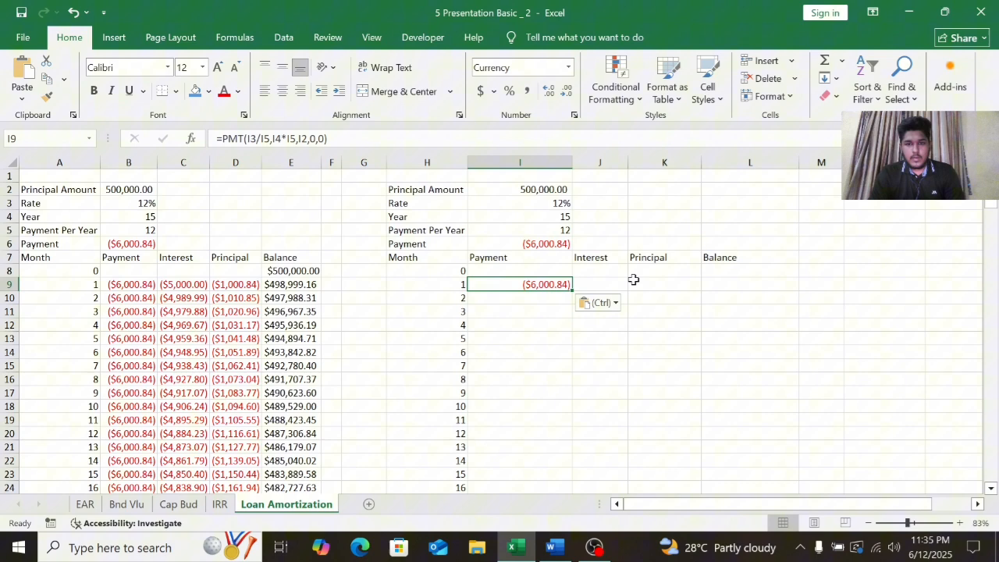
# Step: Make the rate references in the I9 PMT formula absolute, as $I$3/$I$5
pyautogui.doubleClick(540, 283)
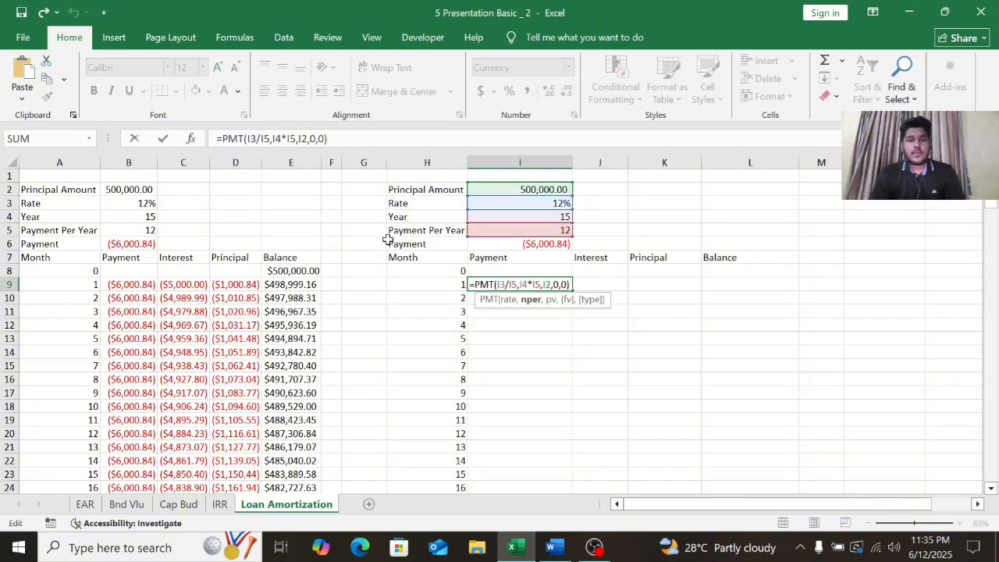
pyautogui.click(251, 139)
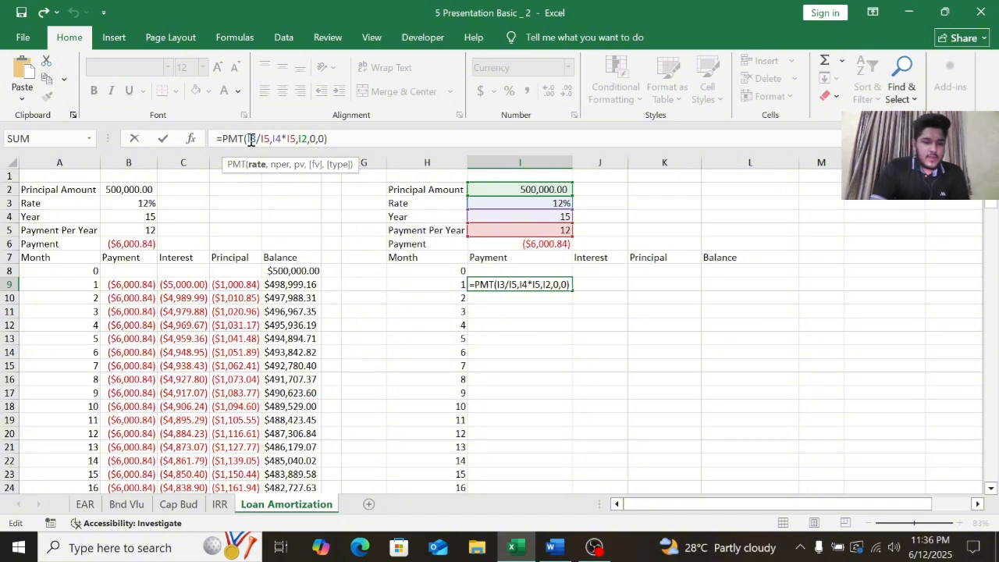
pyautogui.press('F4')
pyautogui.click(251, 139)
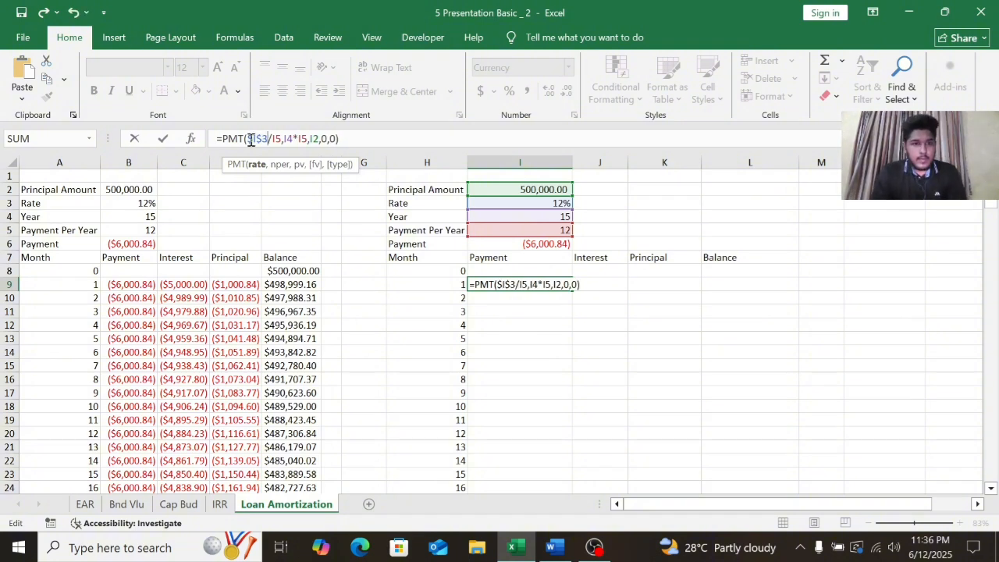
pyautogui.press('F4')
pyautogui.press('Right')
pyautogui.press('Right')
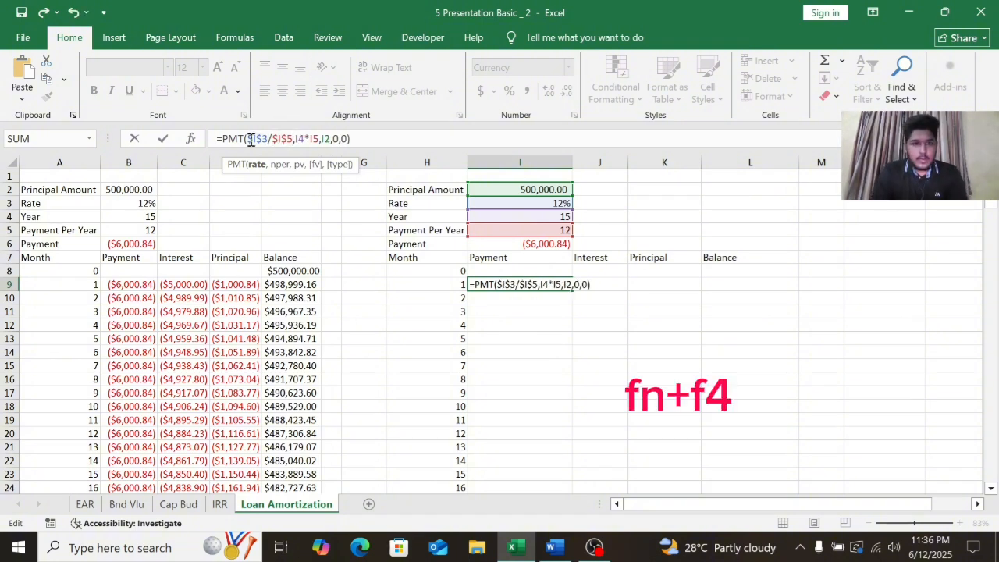
# Step: Make the remaining references in the I9 PMT formula absolute, as $I$4*$I$5 for periods and $I$2 for present value
pyautogui.press('F4')
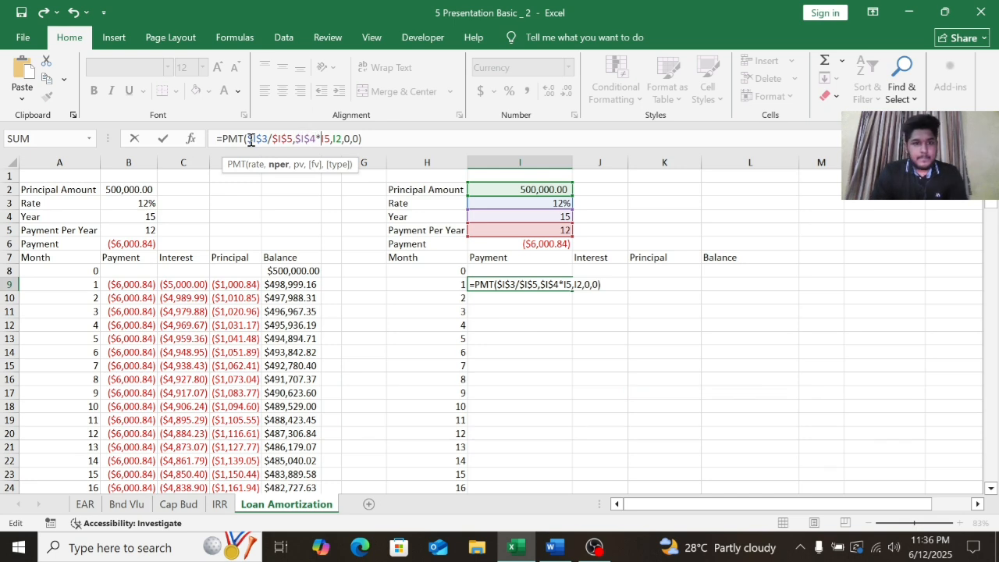
pyautogui.press('F4')
pyautogui.press('Right')
pyautogui.press('Right')
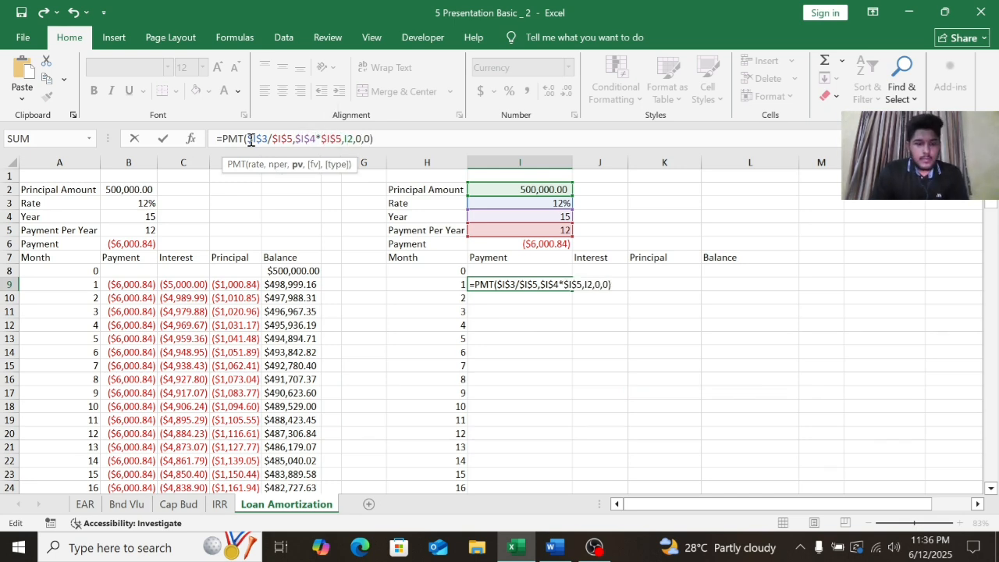
pyautogui.press('F4')
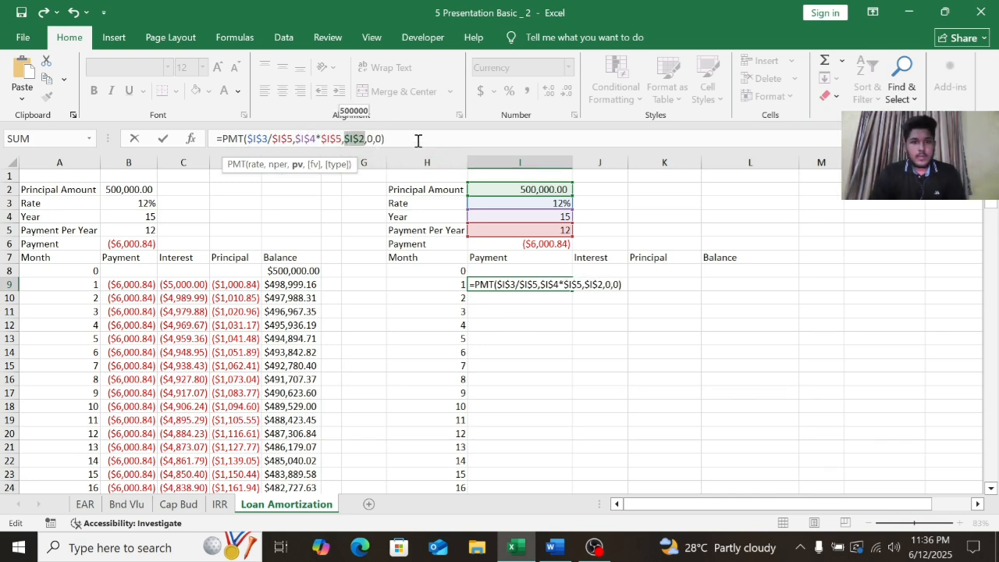
pyautogui.click(418, 141)
pyautogui.press('Return')
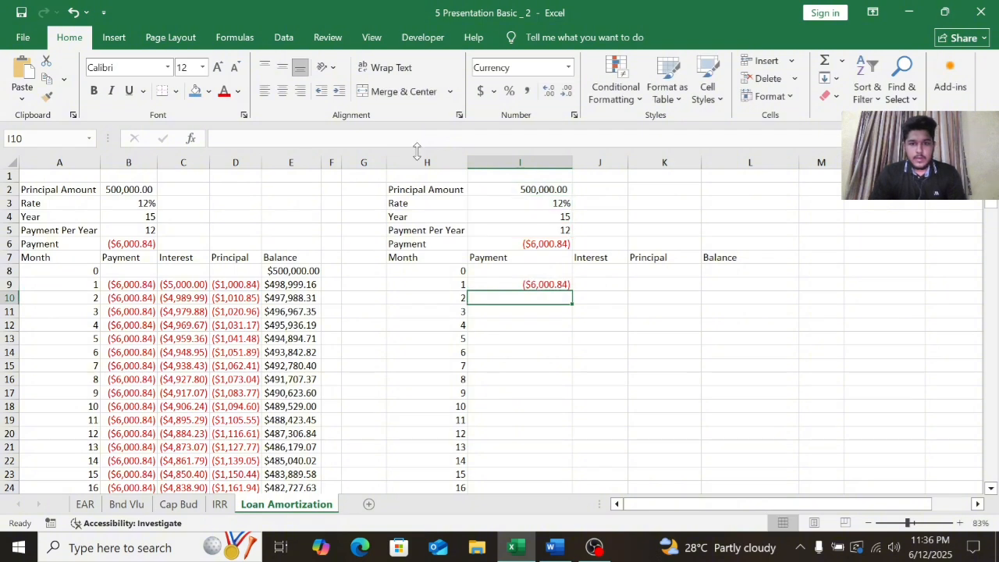
# Step: Fill the PMT formula from I9 down the Payment column to month 180
pyautogui.click(541, 286)
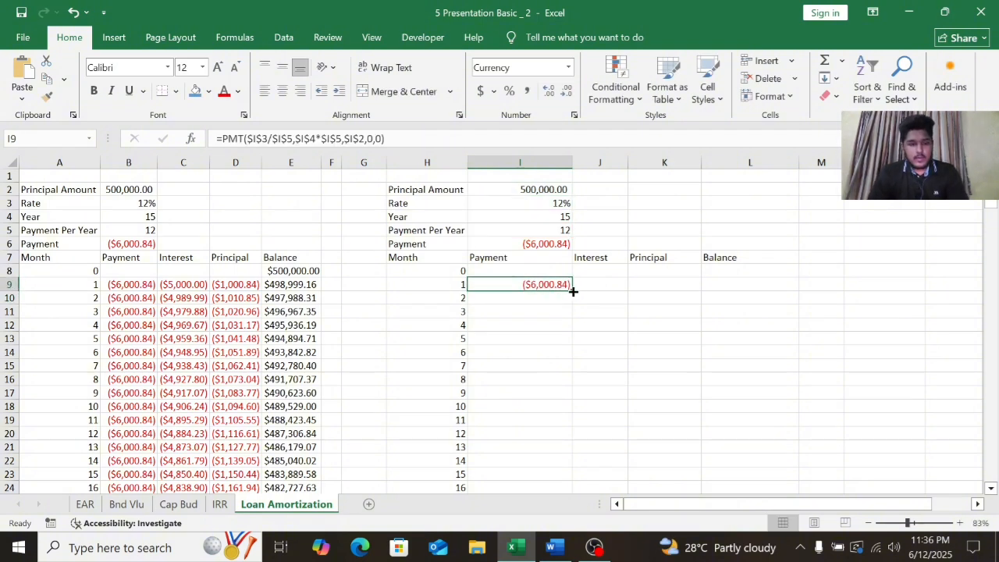
pyautogui.moveTo(573, 290); pyautogui.dragTo(535, 361)
pyautogui.scroll(20, 570, 366)
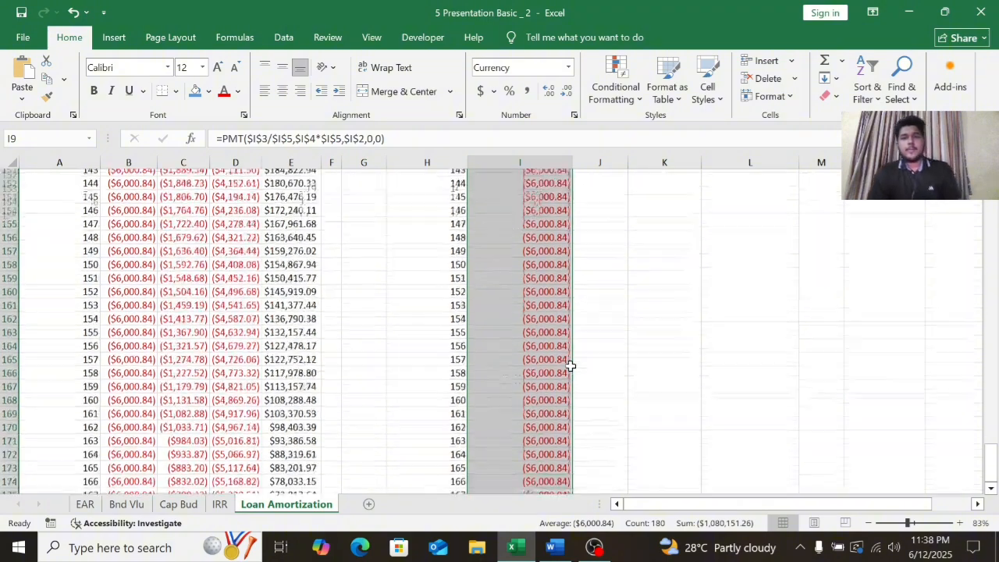
pyautogui.scroll(20, 570, 365)
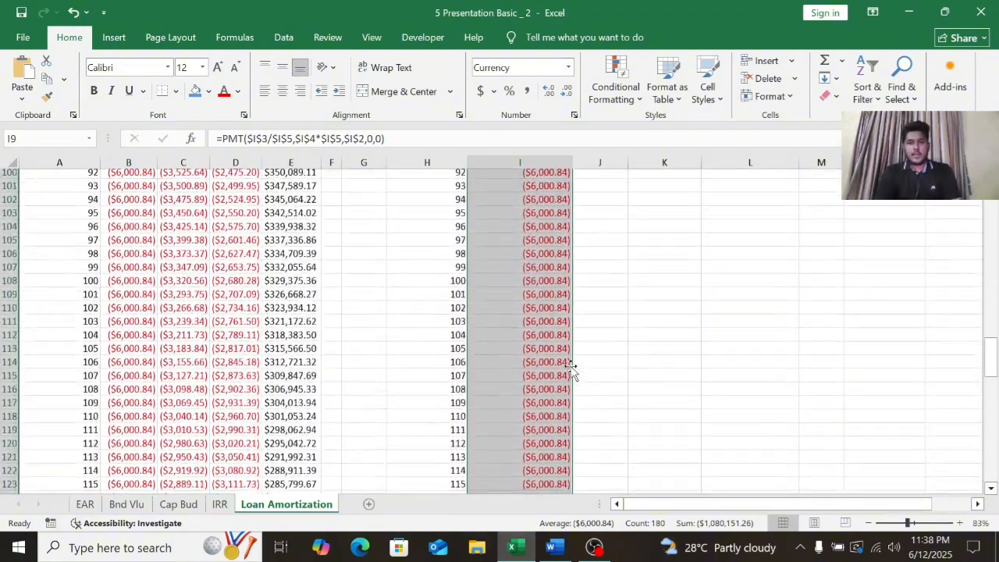
pyautogui.scroll(-1, 585, 363)
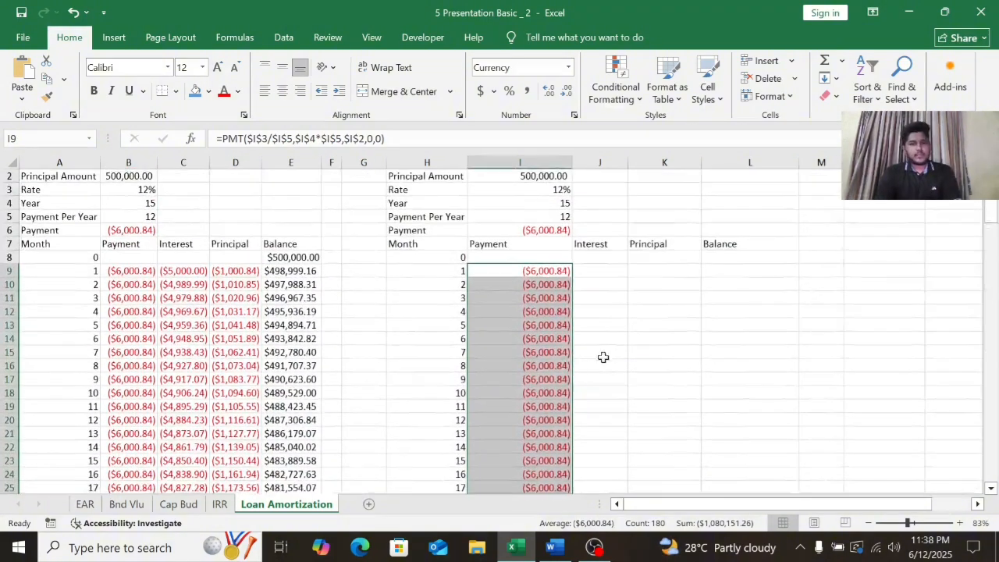
# Step: Enter 500000 as the month 0 balance in L8 and apply the dollar accounting format to it
pyautogui.click(602, 324)
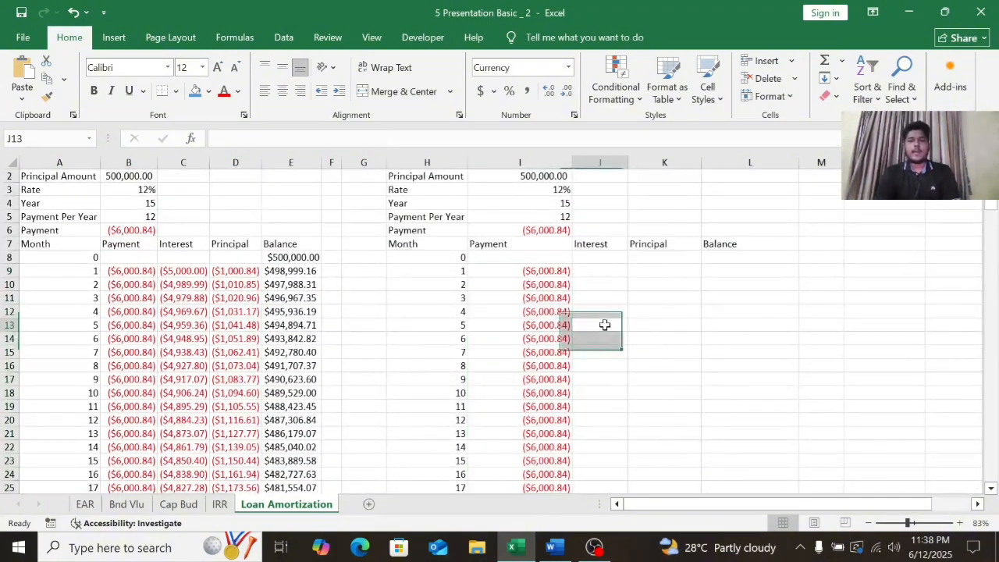
pyautogui.click(714, 256)
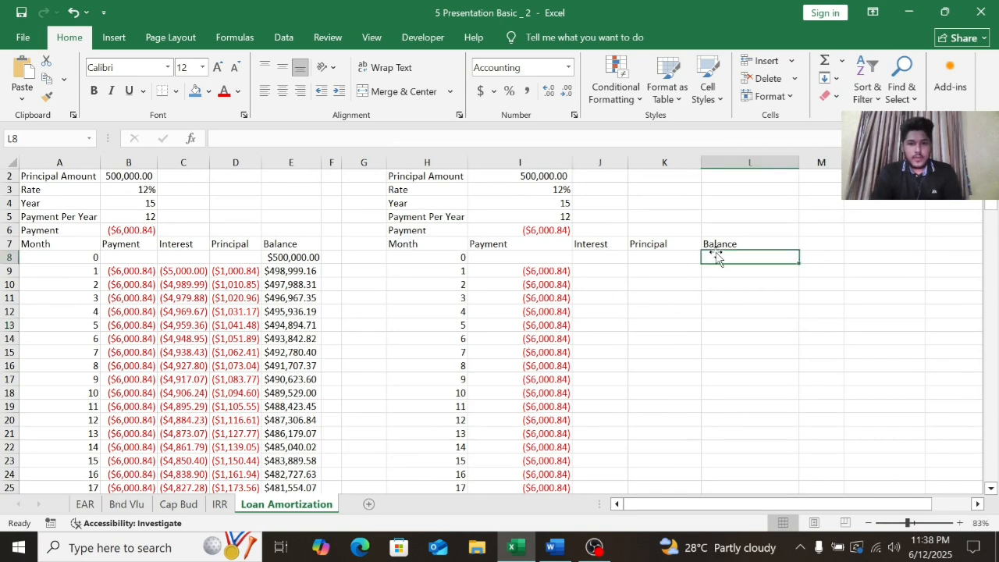
pyautogui.write('50')
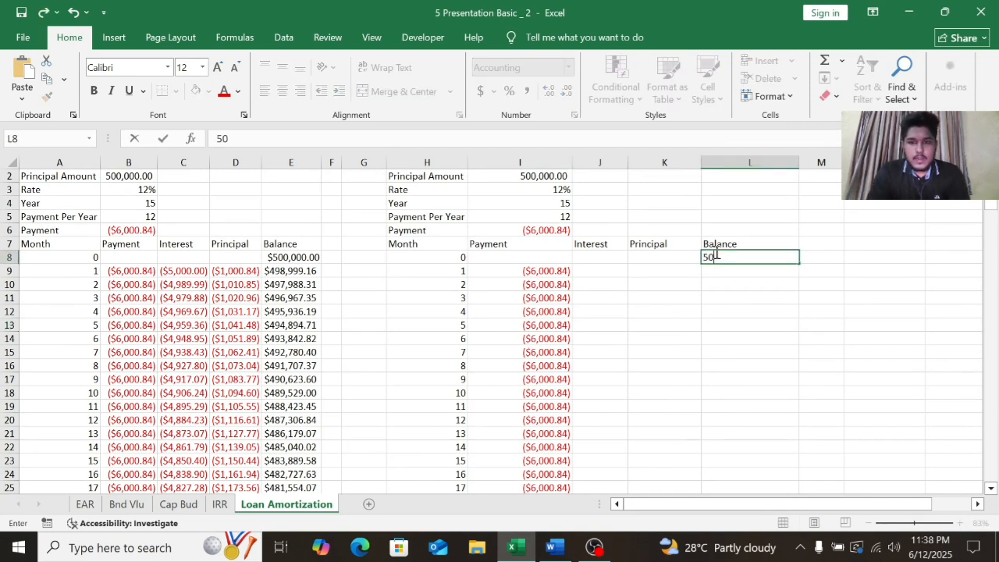
pyautogui.write('00000')
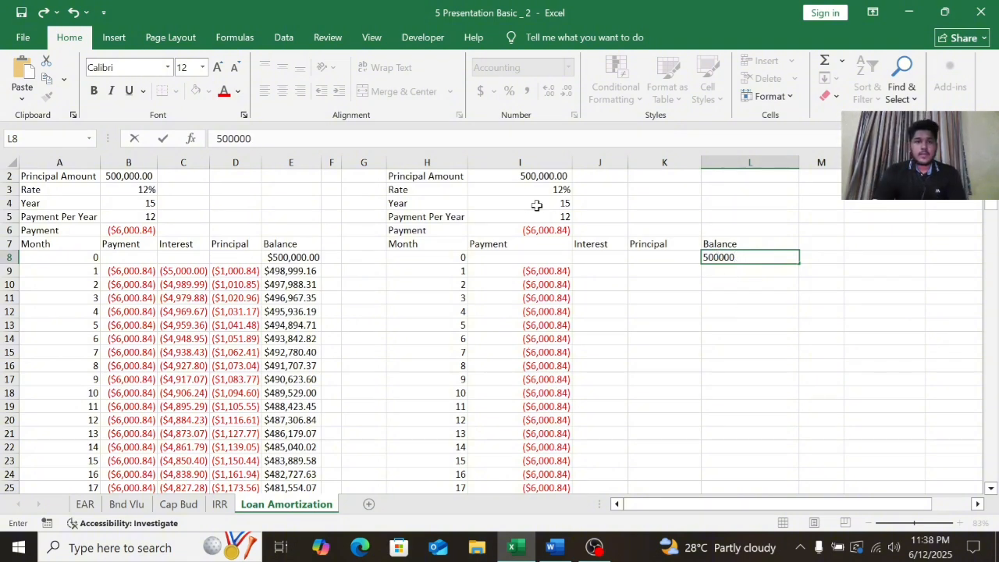
pyautogui.click(737, 259)
pyautogui.press('Return')
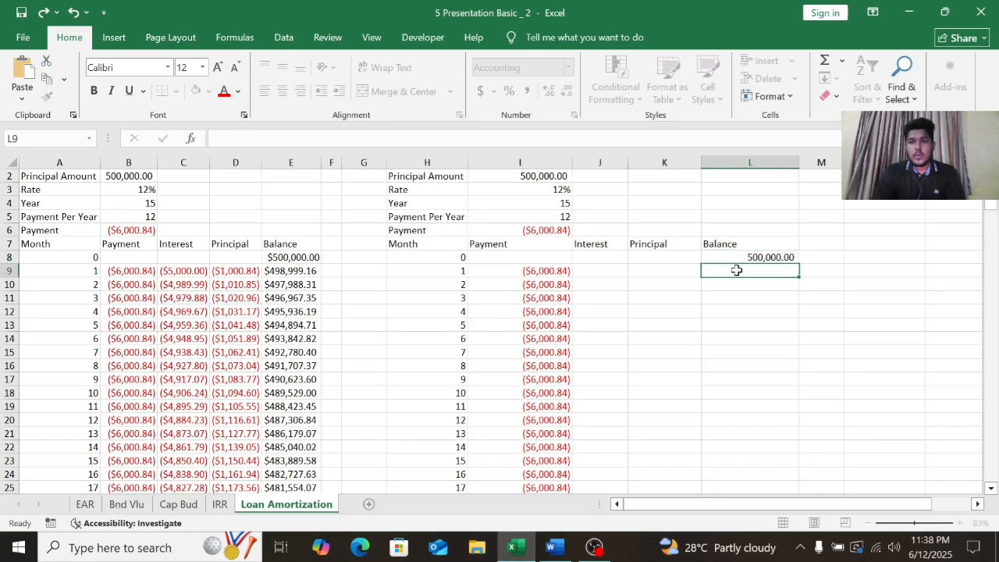
pyautogui.click(758, 245)
pyautogui.click(762, 256)
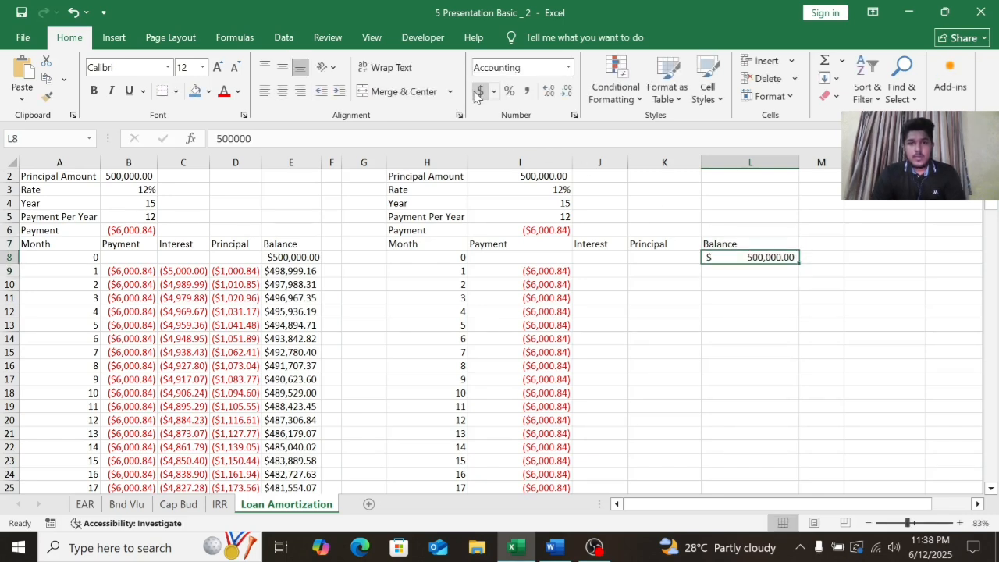
# Step: Start an IPMT formula in J9 for the month 1 interest, with I3/I5 as the rate
pyautogui.click(609, 268)
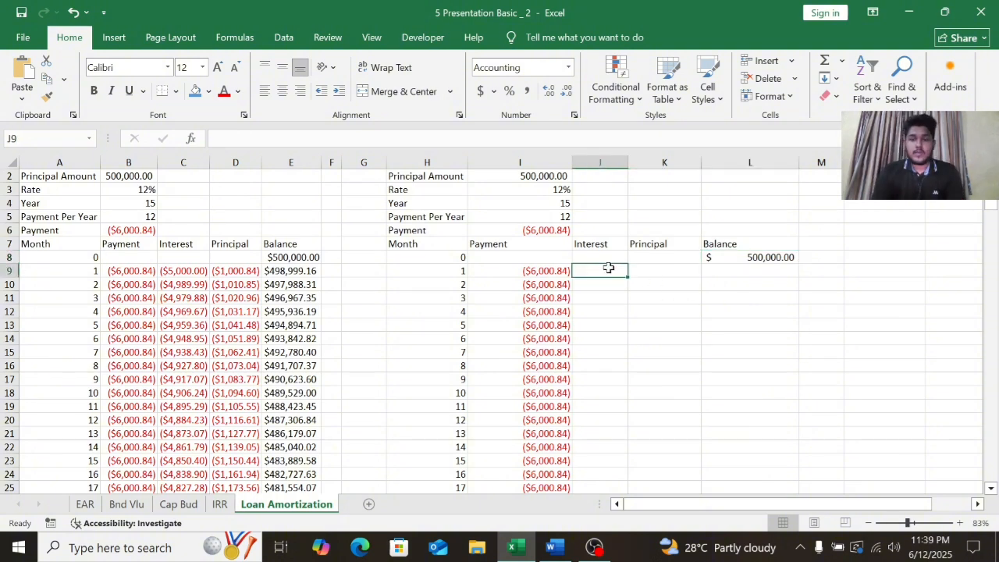
pyautogui.write('=ipmt')
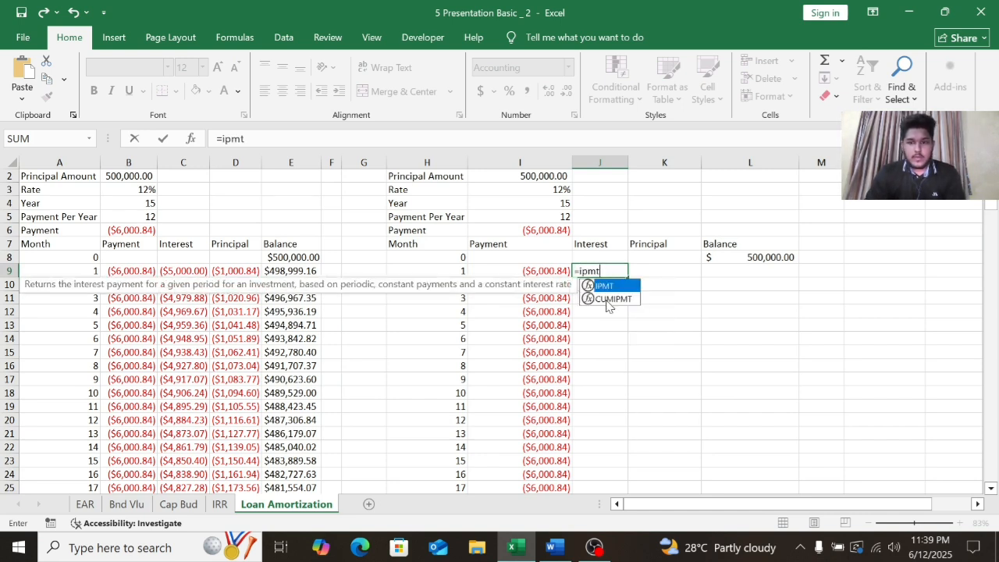
pyautogui.doubleClick(606, 286)
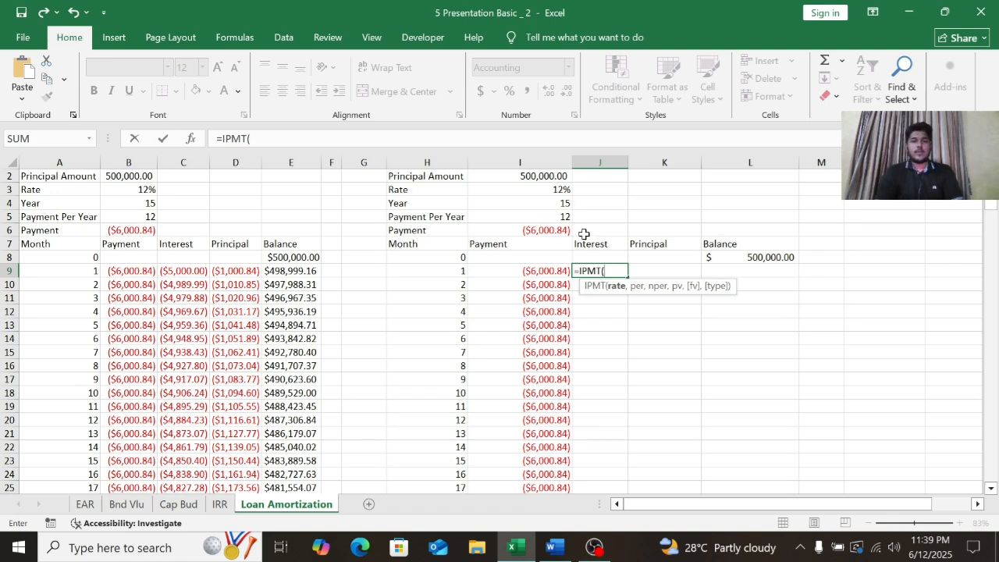
pyautogui.click(563, 190)
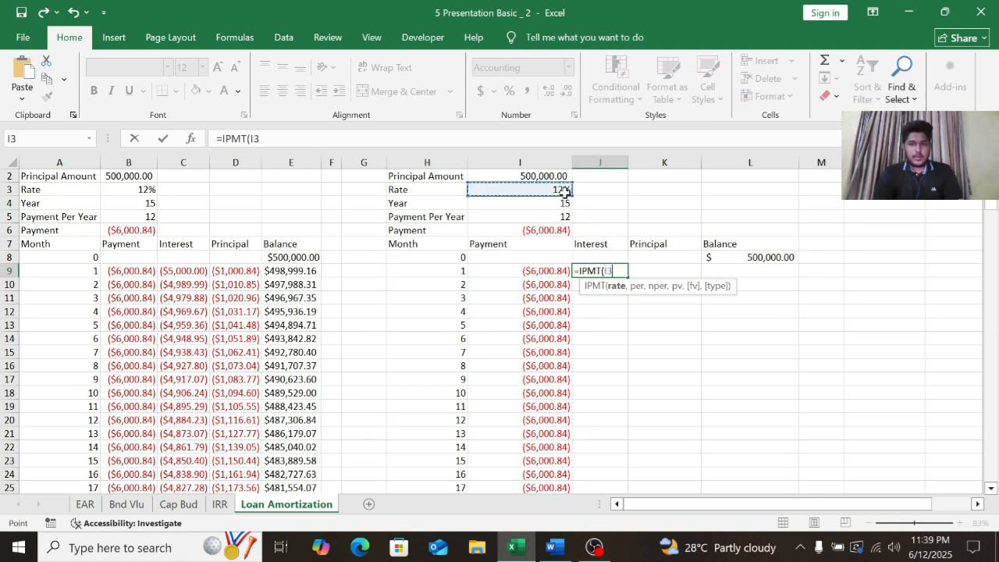
pyautogui.write('/')
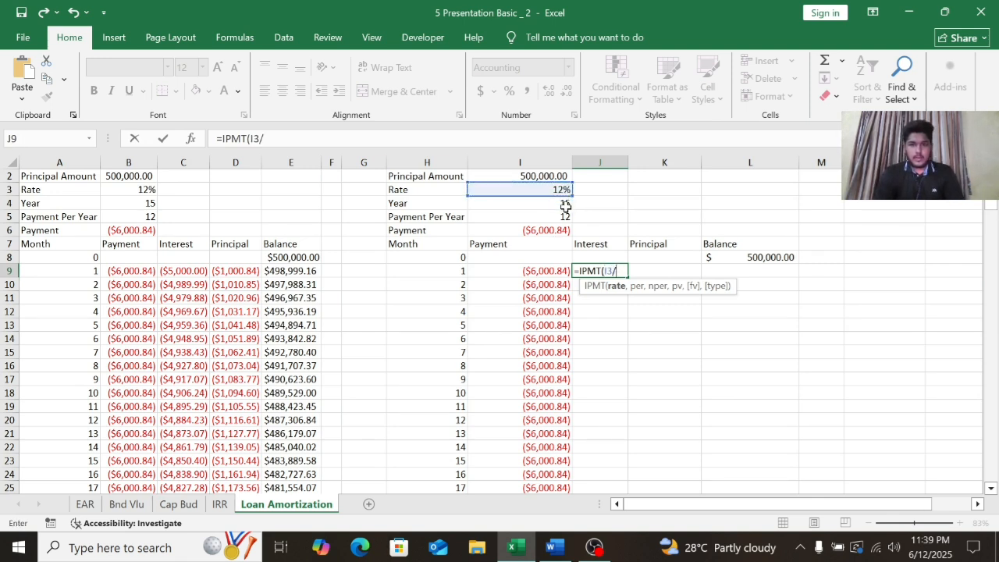
pyautogui.click(568, 215)
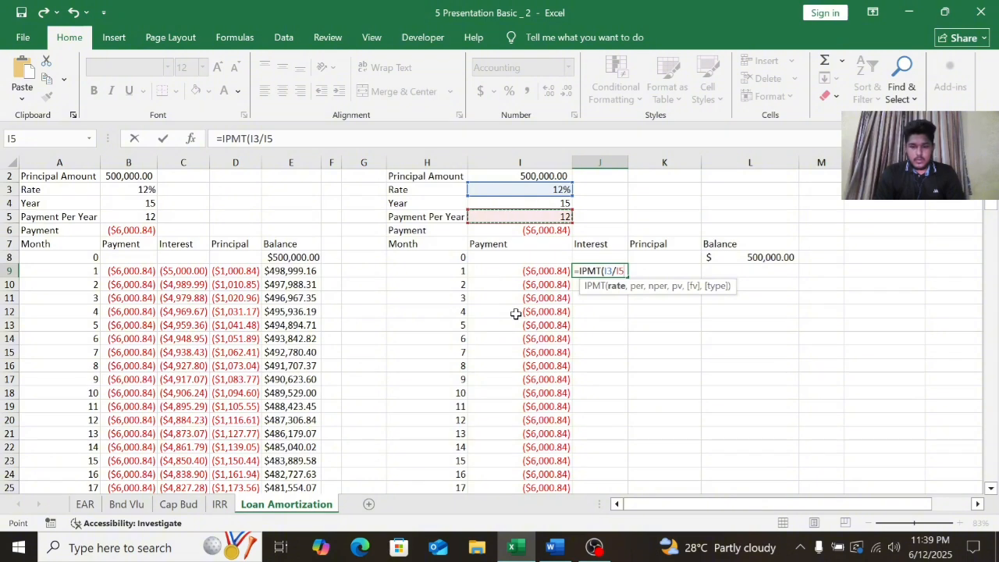
pyautogui.write(',')
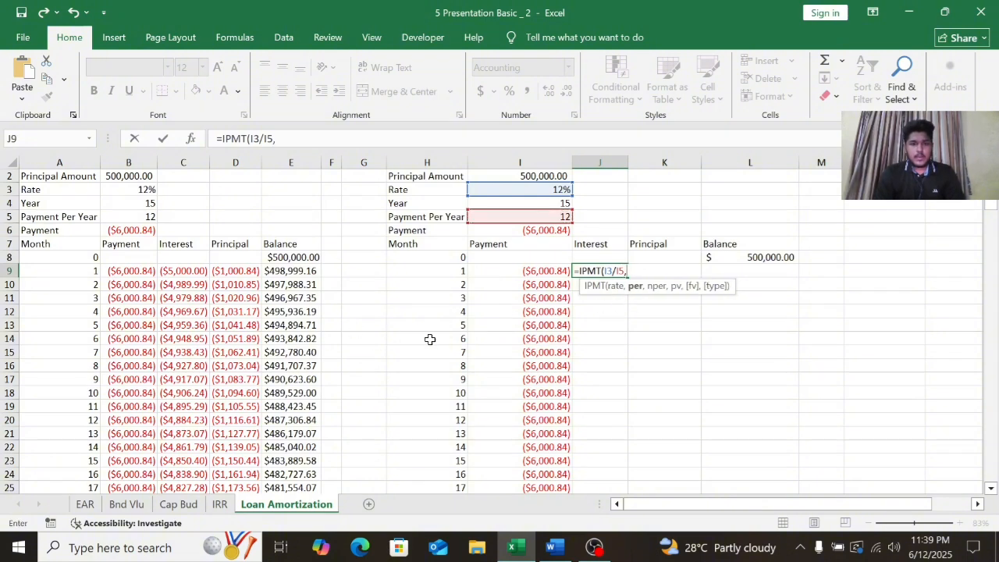
# Step: Set the period argument of the J9 IPMT formula to the month cell H9
pyautogui.click(460, 272)
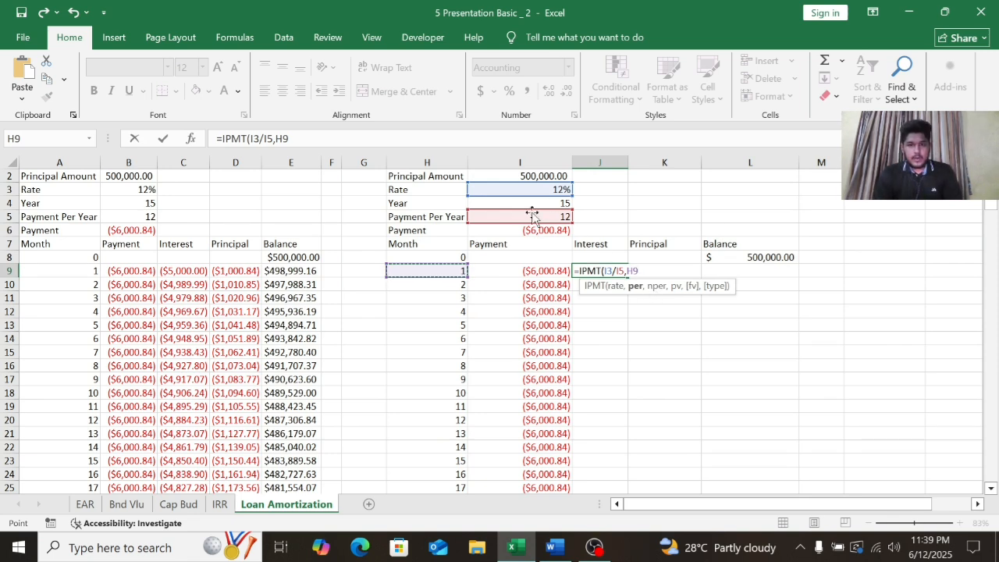
pyautogui.click(562, 202)
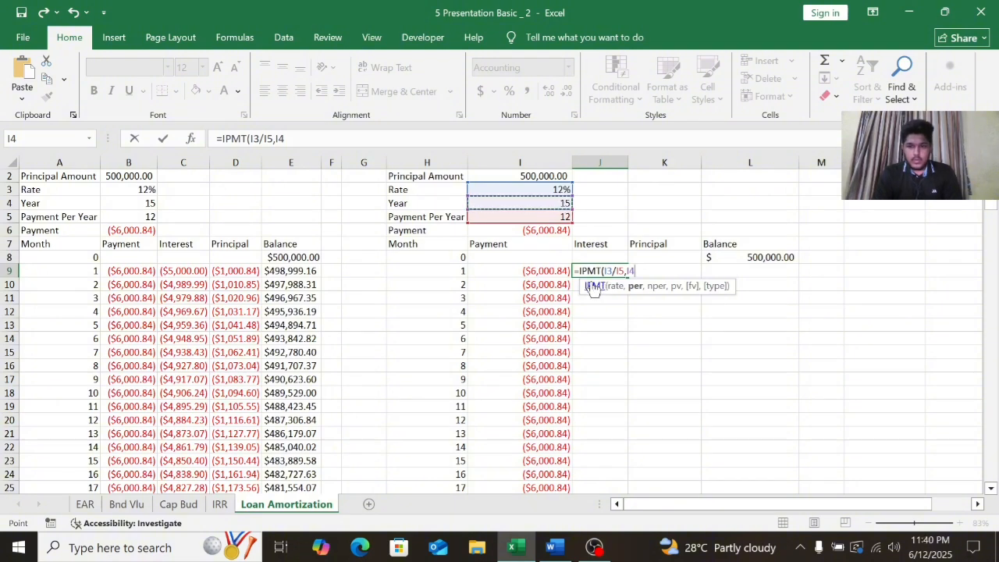
pyautogui.press('BackSpace')
pyautogui.press('BackSpace')
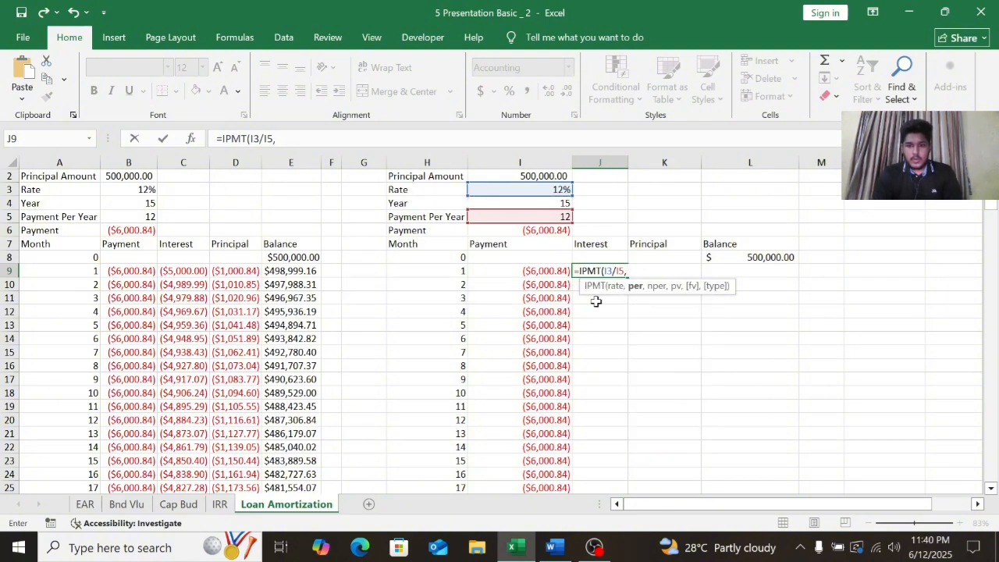
pyautogui.click(453, 273)
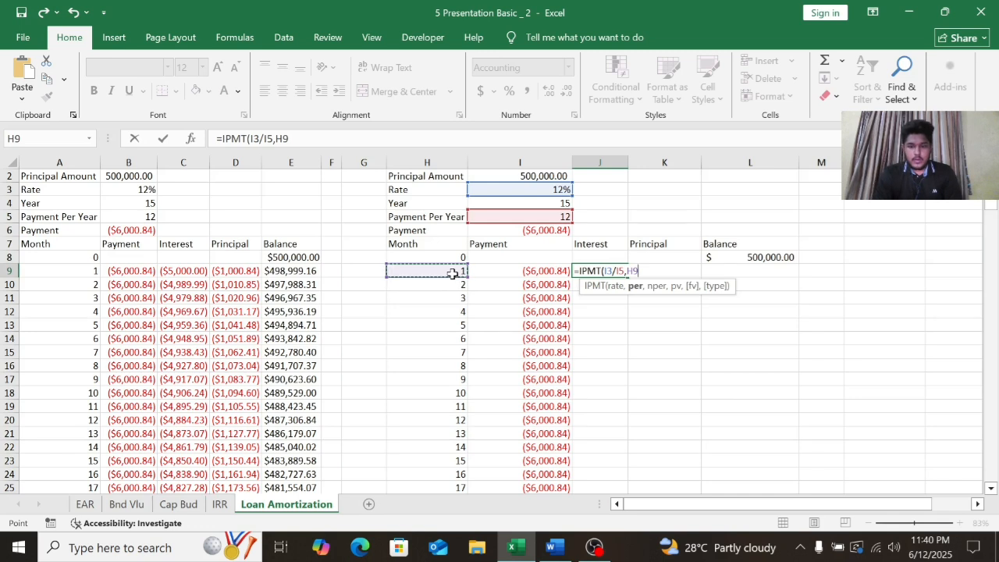
pyautogui.write(',')
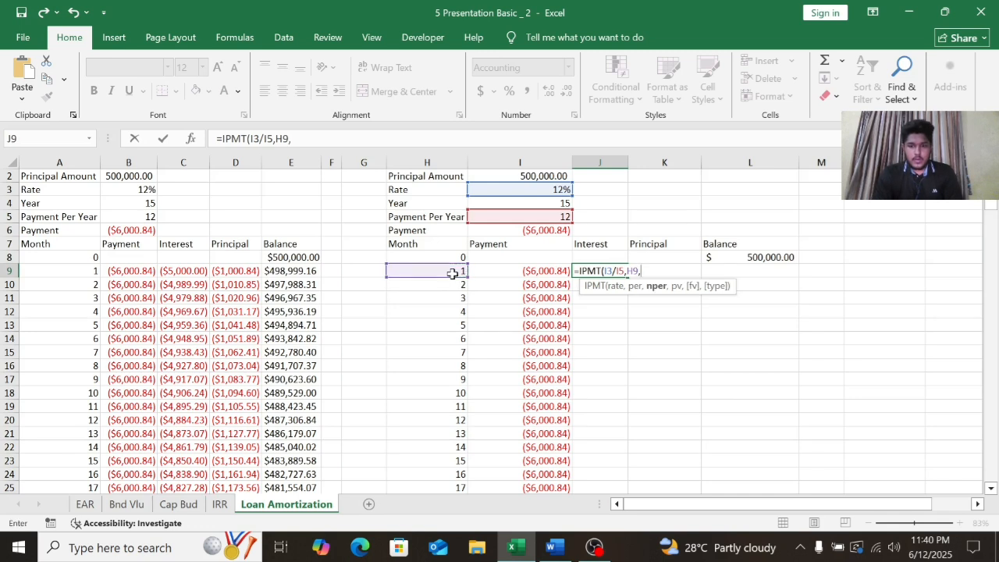
# Step: Complete the J9 IPMT formula with I4*I5 as the number of periods, I2 as present value, and 0 for both future value and type
pyautogui.click(563, 203)
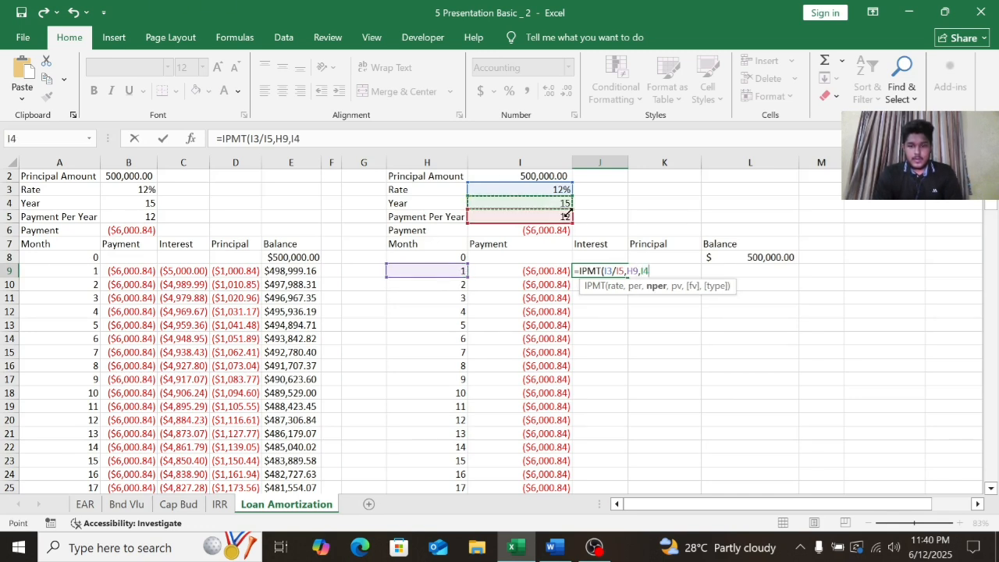
pyautogui.write('*')
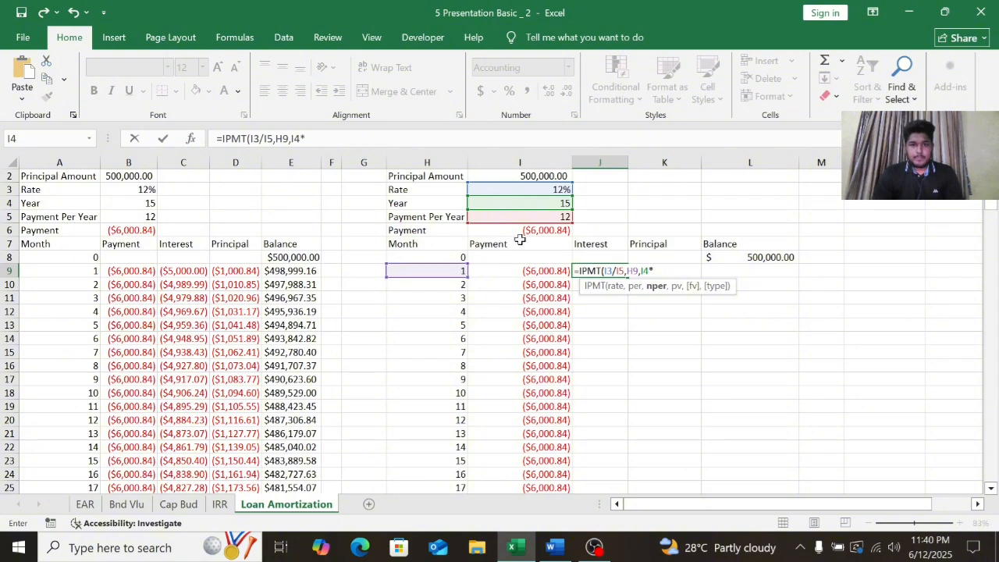
pyautogui.click(533, 218)
pyautogui.write(',')
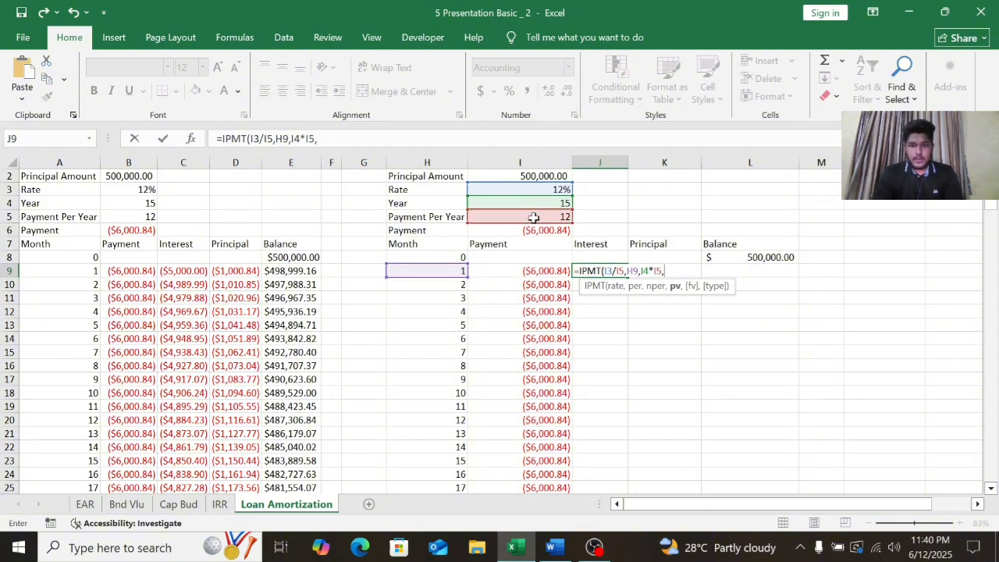
pyautogui.click(532, 177)
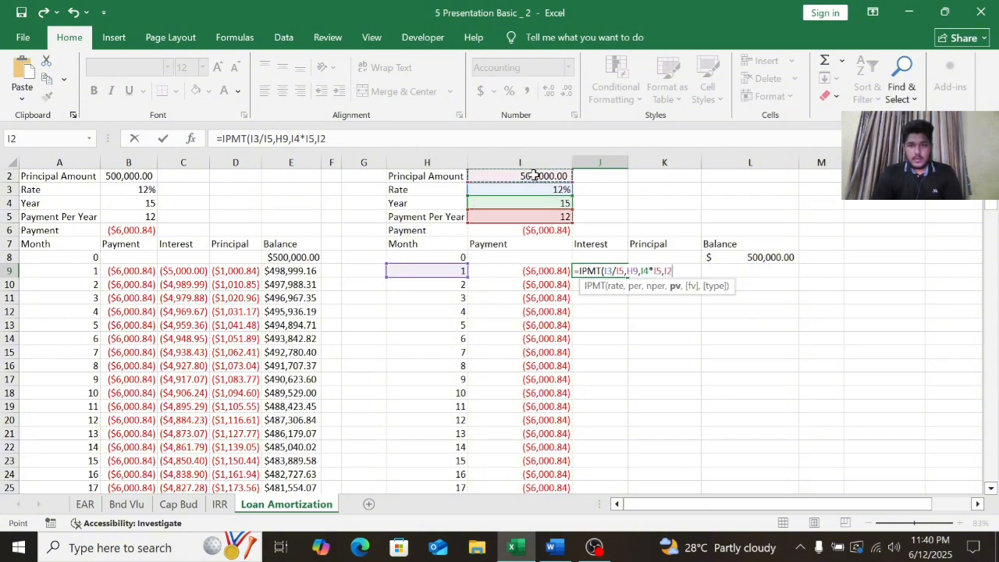
pyautogui.write(',')
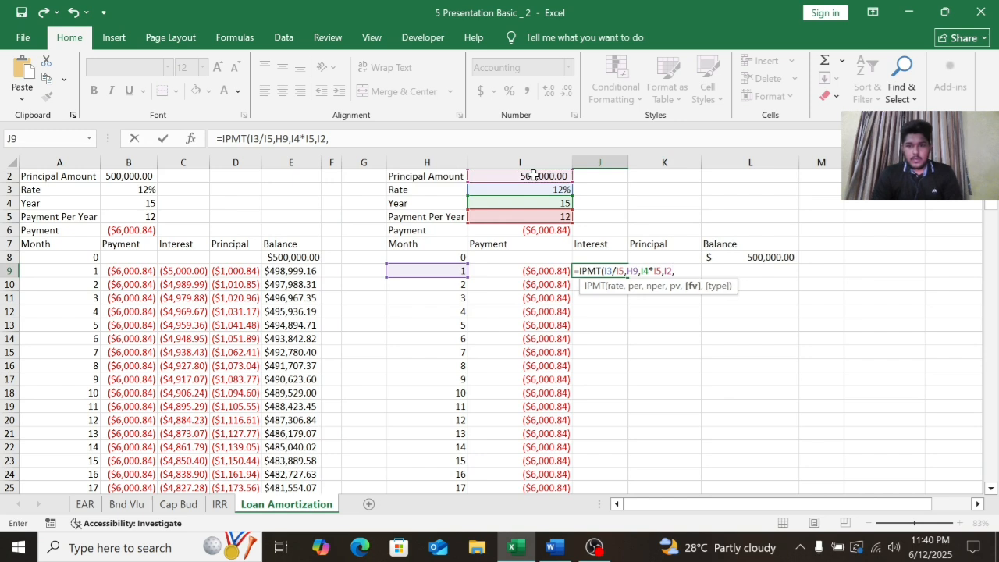
pyautogui.write('0,0')
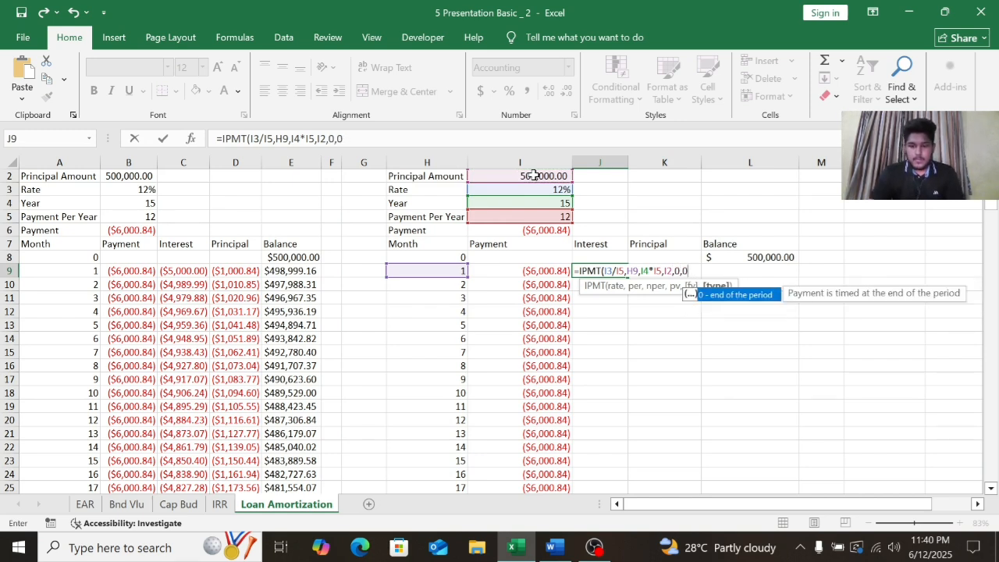
pyautogui.write(')')
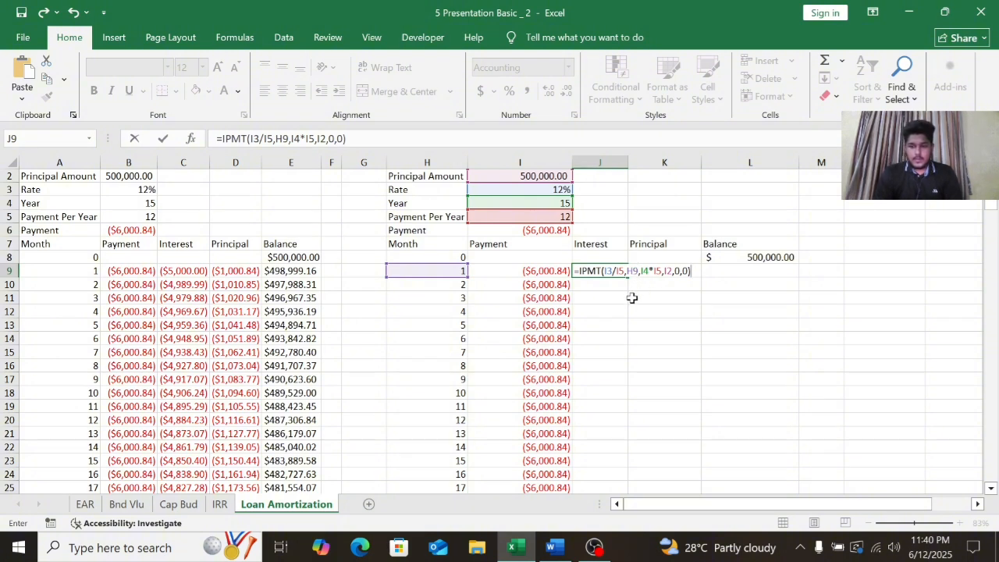
pyautogui.press('Return')
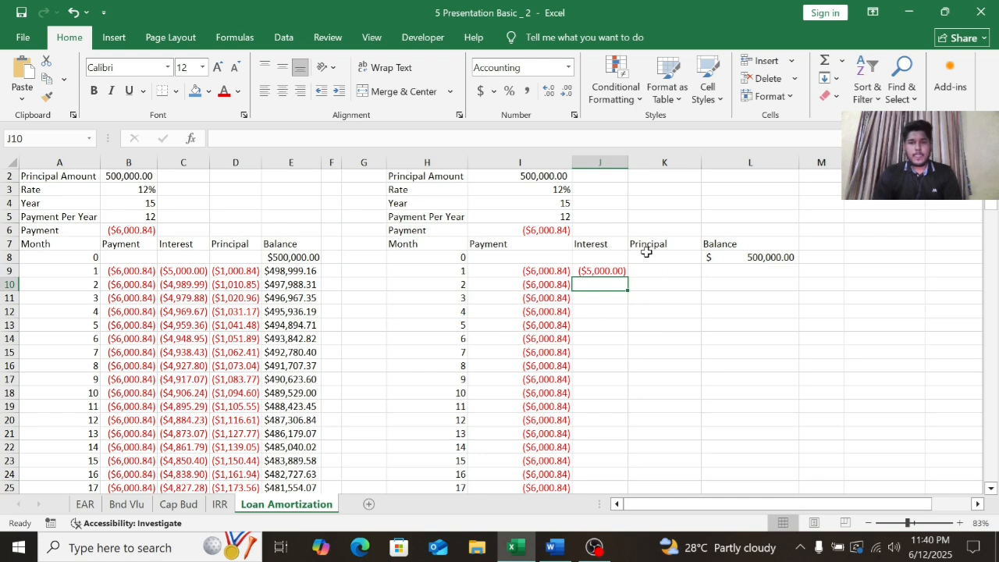
# Step: Start a PPMT formula in K9 for the month 1 principal, with I3/I5 as the rate
pyautogui.click(640, 271)
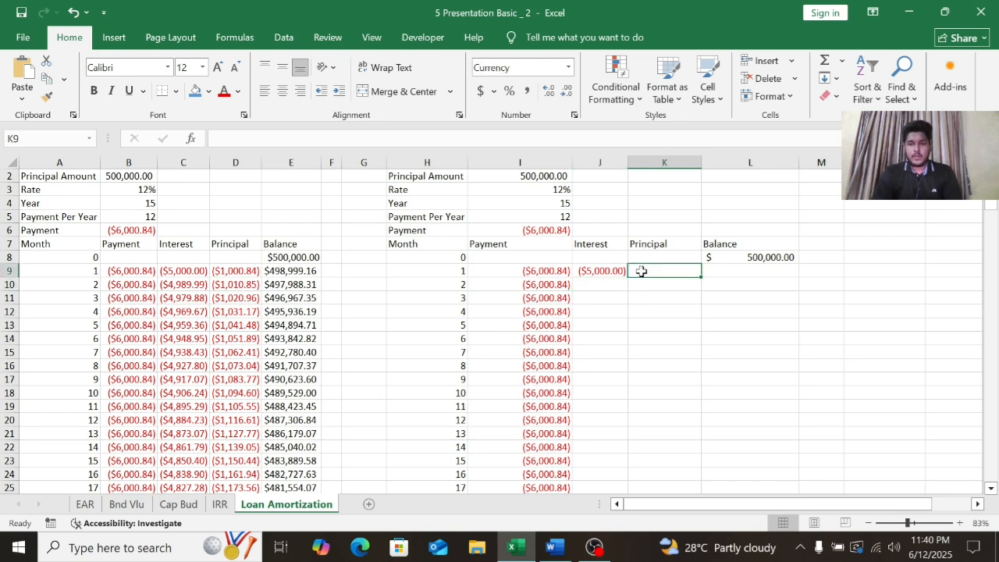
pyautogui.write('=')
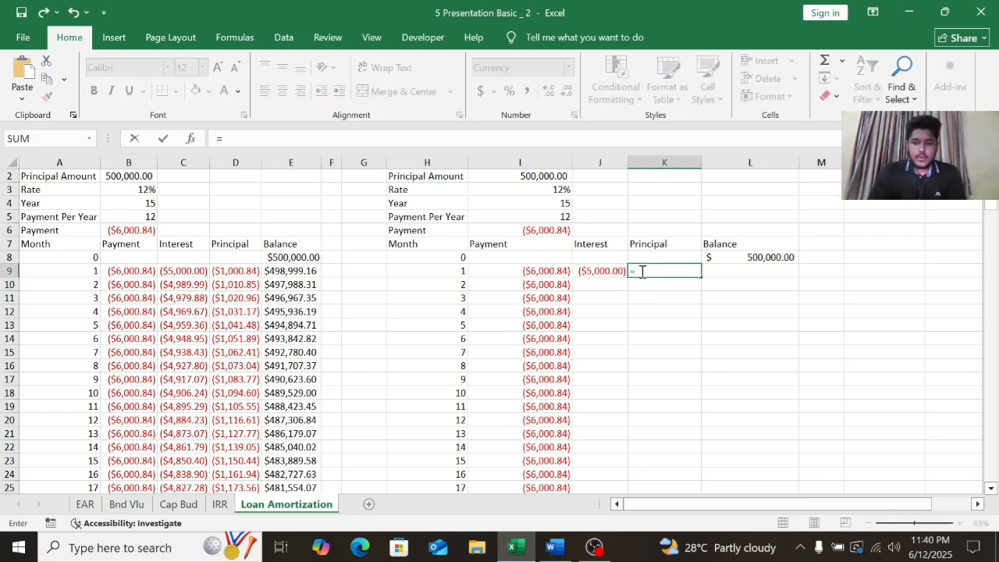
pyautogui.write('pp')
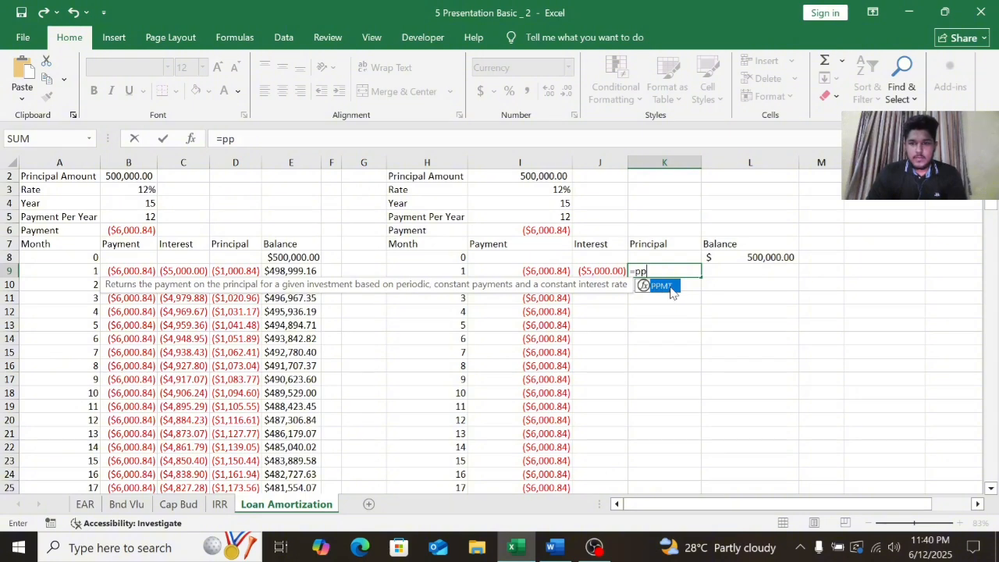
pyautogui.doubleClick(670, 286)
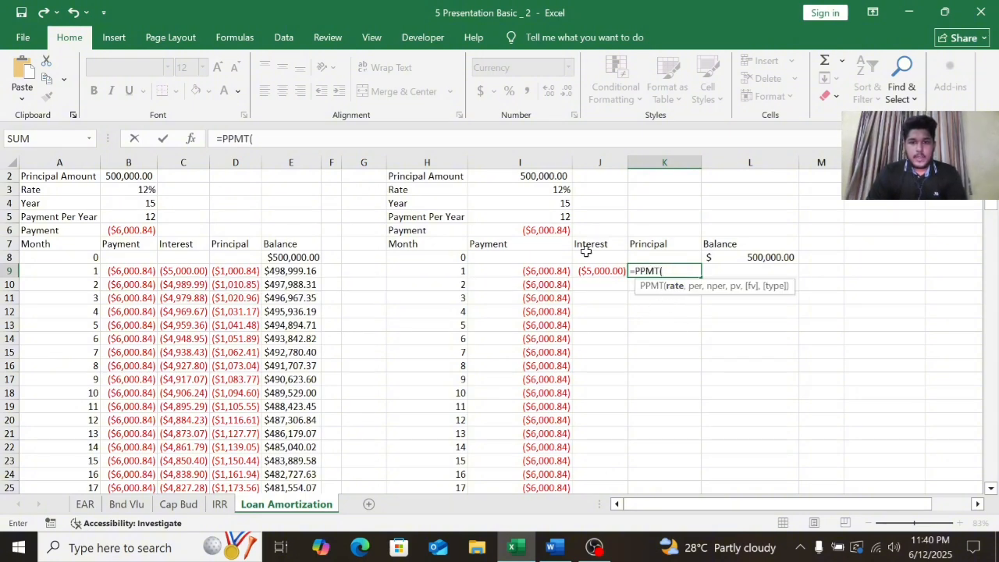
pyautogui.click(556, 191)
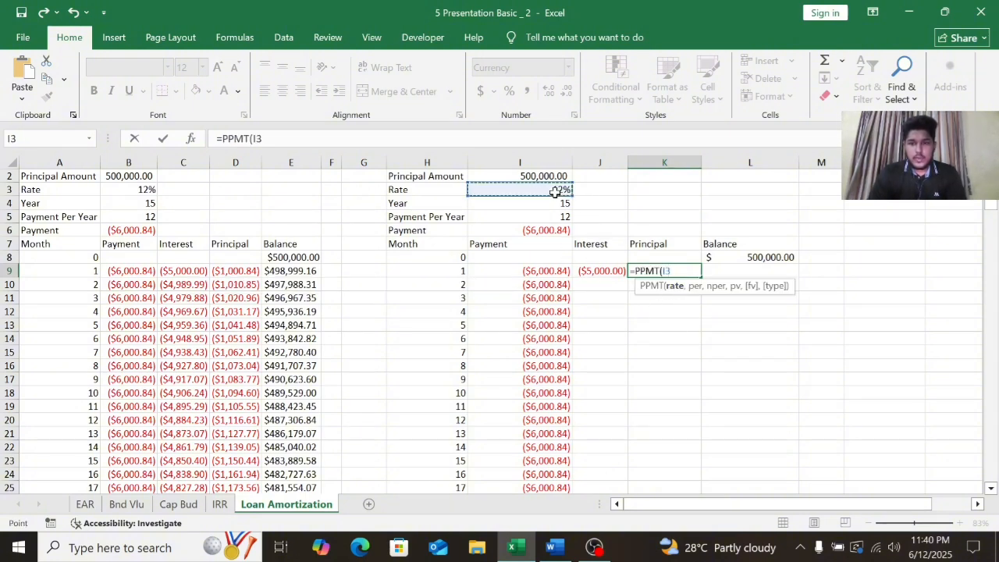
pyautogui.write('/')
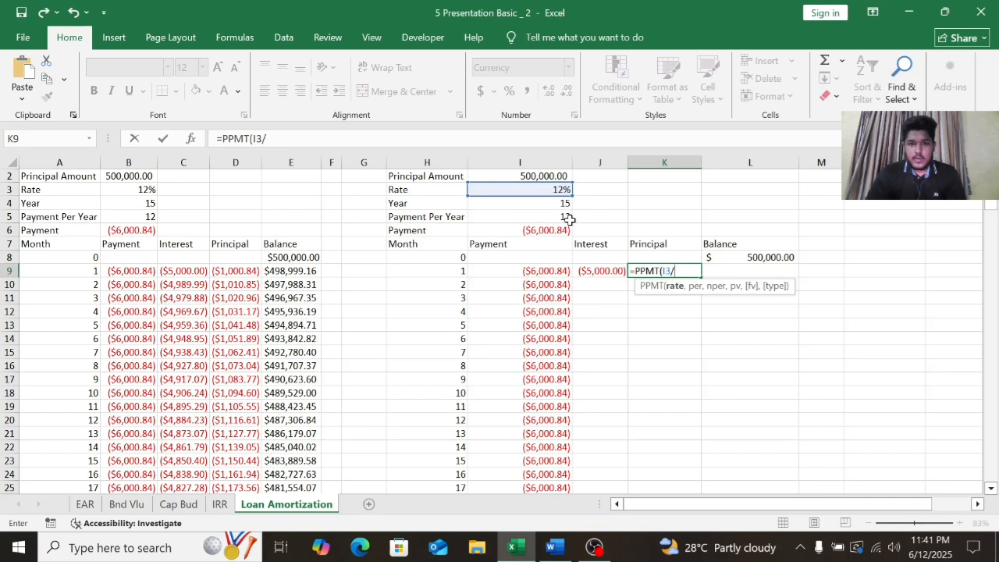
pyautogui.click(568, 219)
pyautogui.write(',')
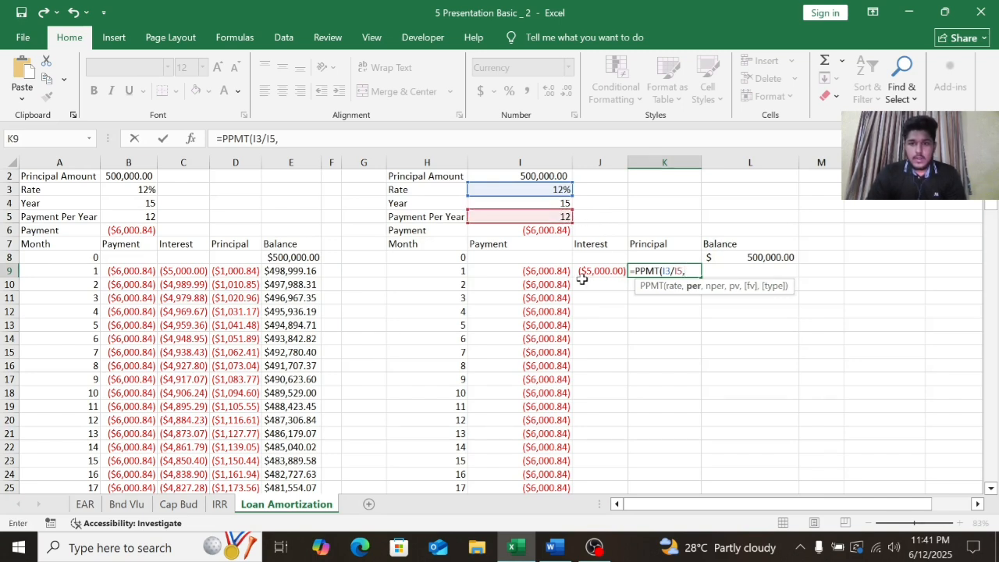
# Step: Set the K9 PPMT formula's period to the month cell H9 and its number of periods to I4*I5
pyautogui.click(460, 270)
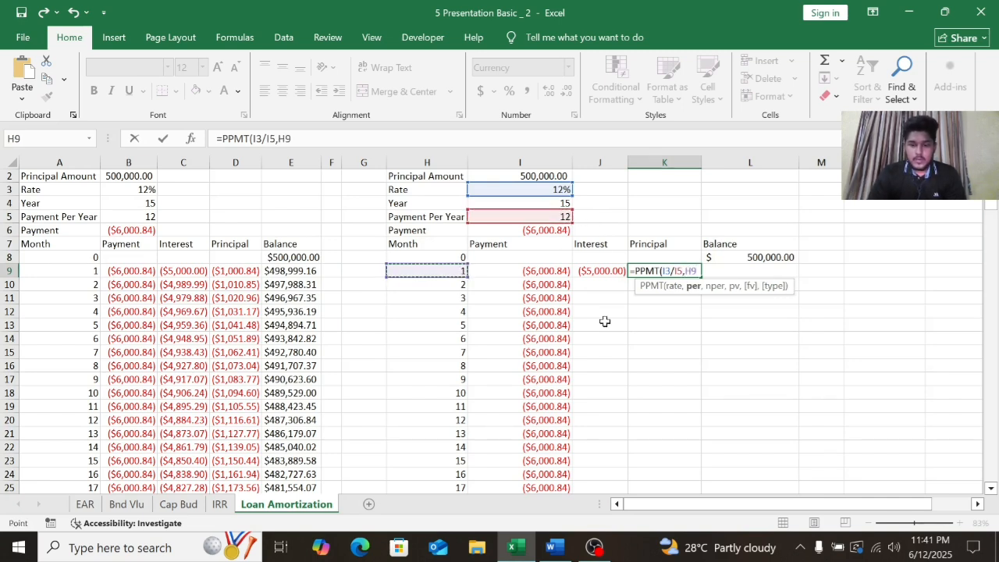
pyautogui.write(',')
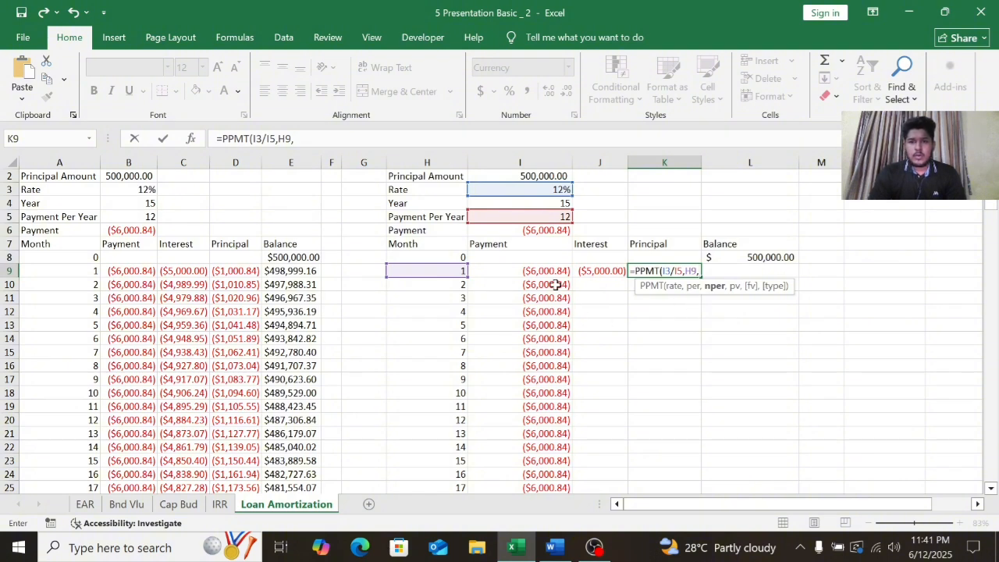
pyautogui.click(562, 203)
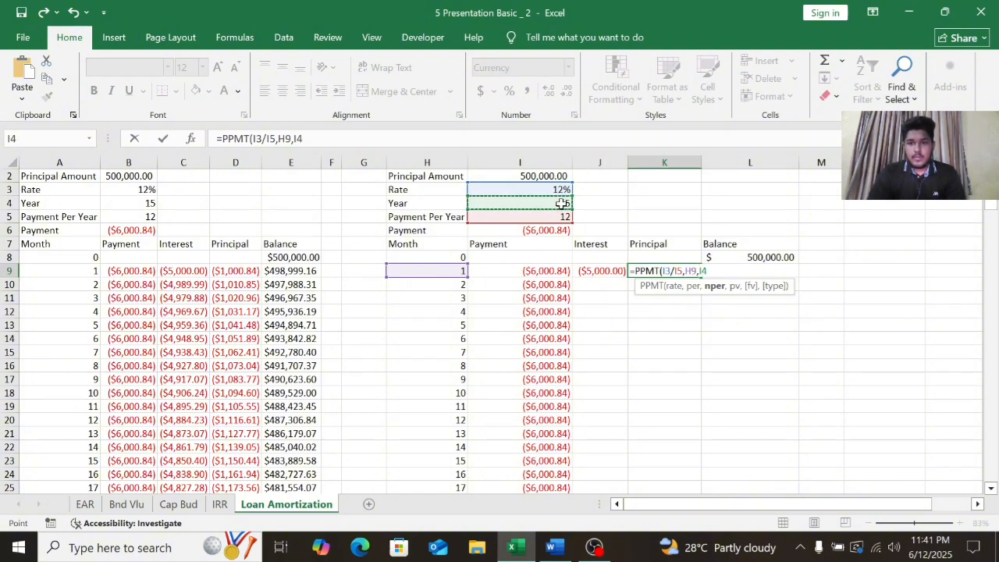
pyautogui.write('*')
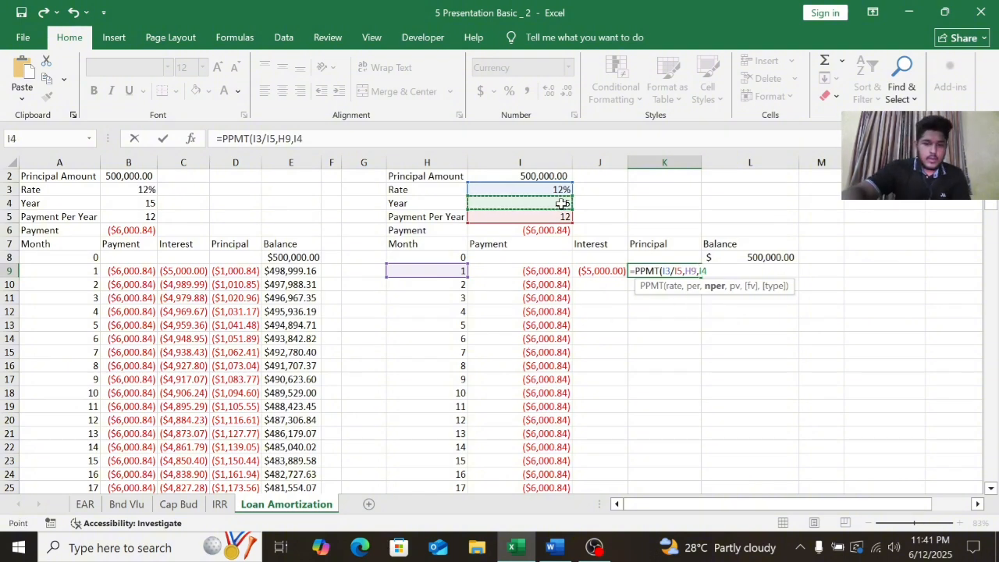
pyautogui.click(562, 219)
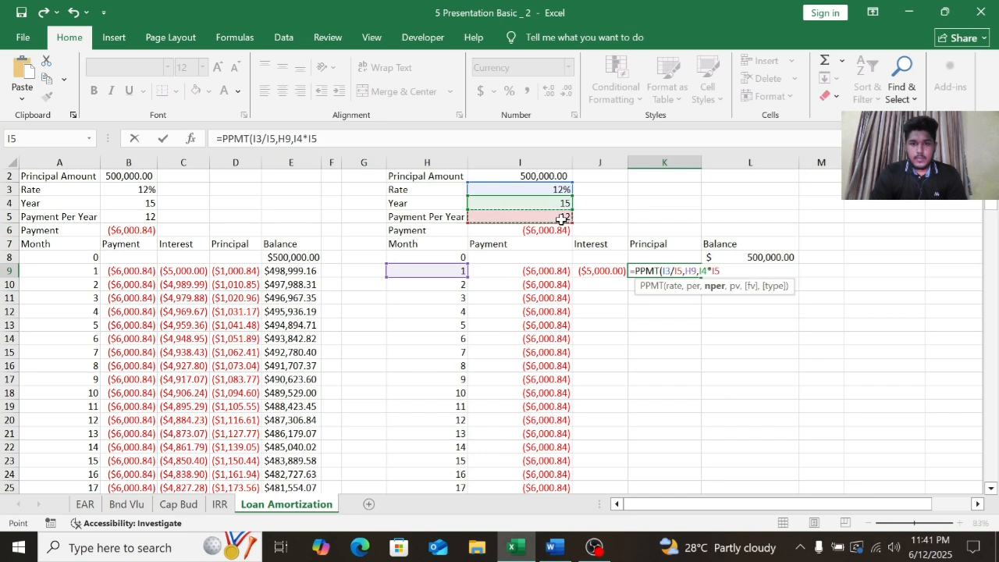
pyautogui.write(',')
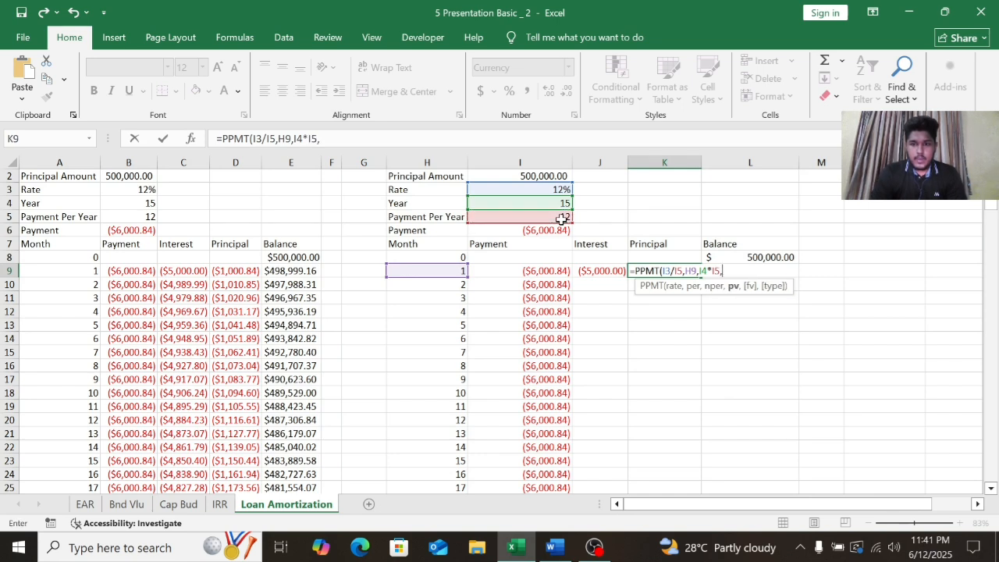
# Step: Complete the K9 PPMT formula with I2 as present value and 0 for both future value and type
pyautogui.click(547, 174)
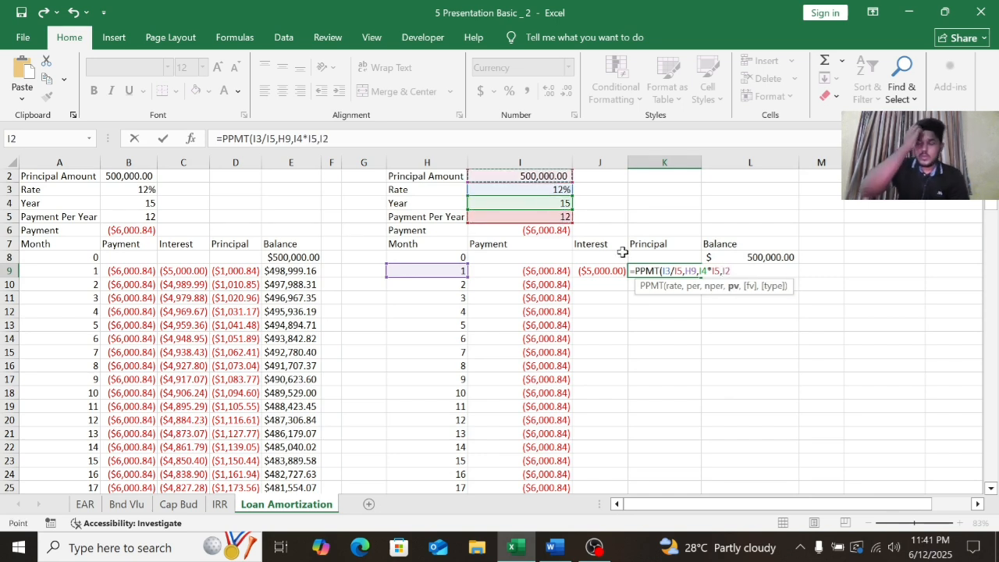
pyautogui.write(',')
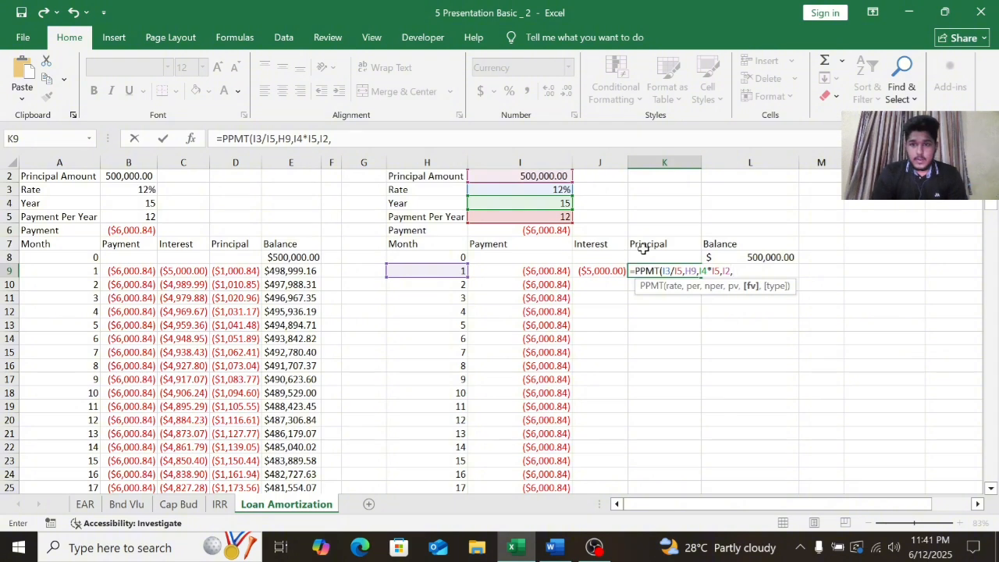
pyautogui.write('0,0')
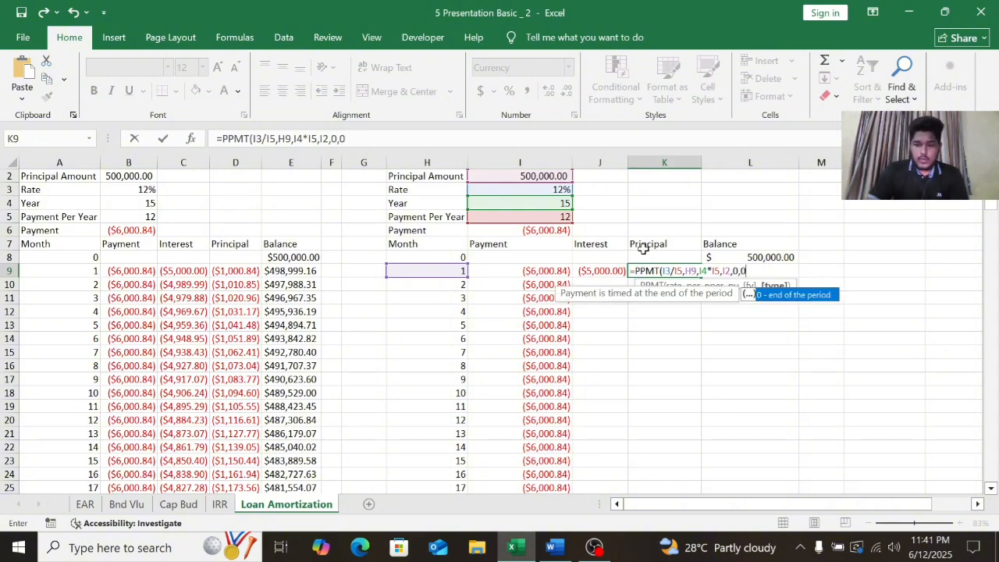
pyautogui.write(')')
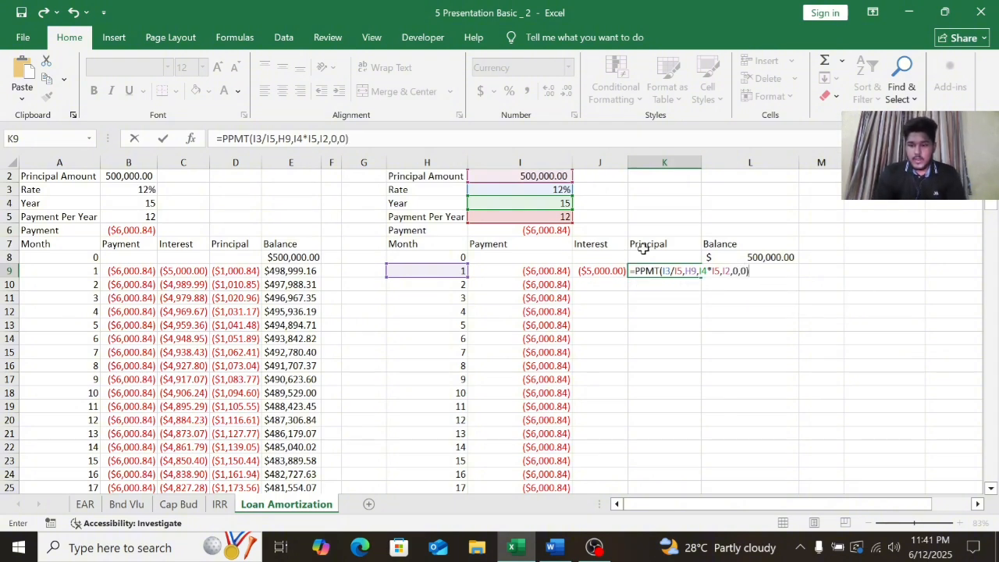
pyautogui.press('Return')
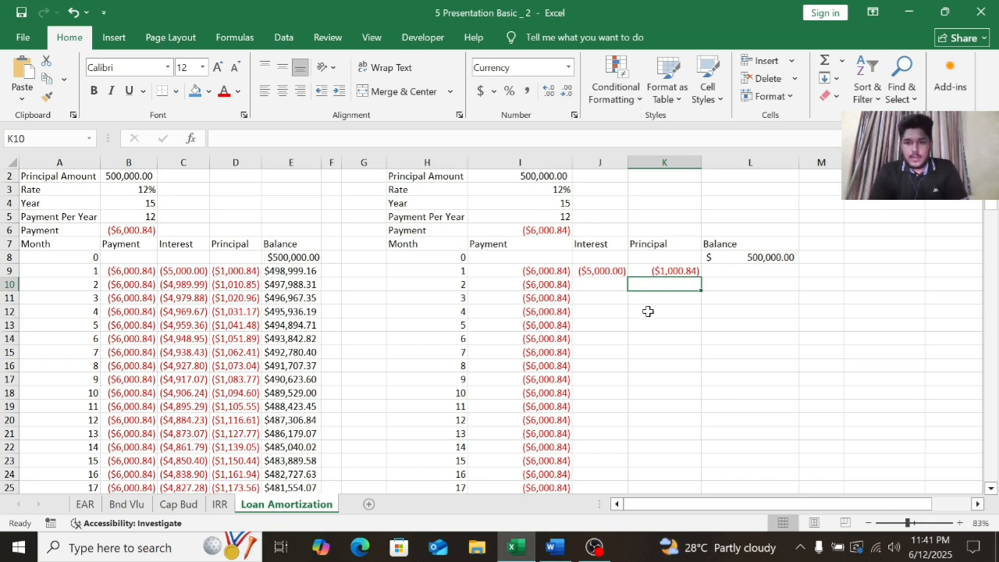
# Step: Make the rate references in the J9 IPMT formula absolute, as $I$3/$I$5
pyautogui.click(600, 273)
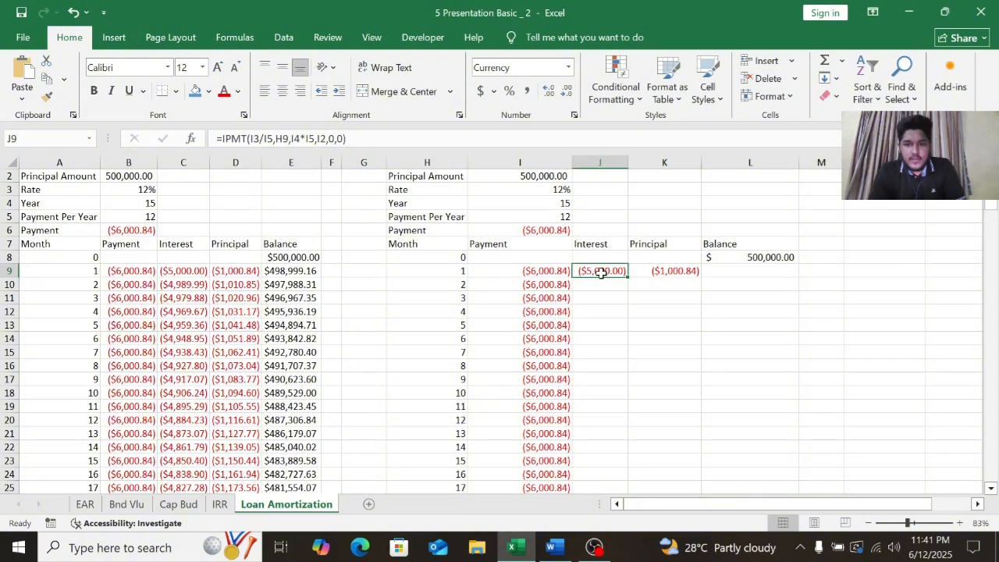
pyautogui.doubleClick(603, 272)
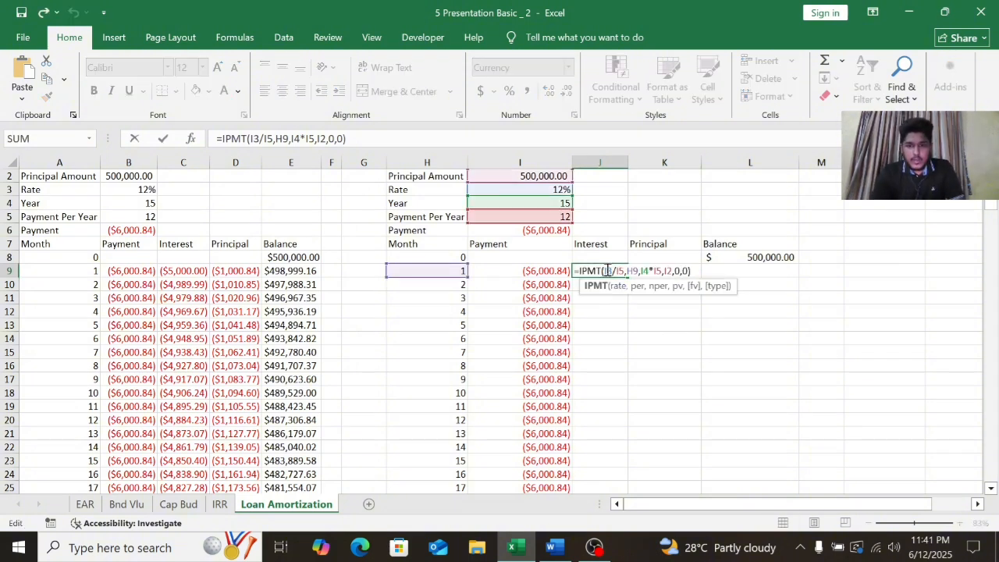
pyautogui.click(608, 271)
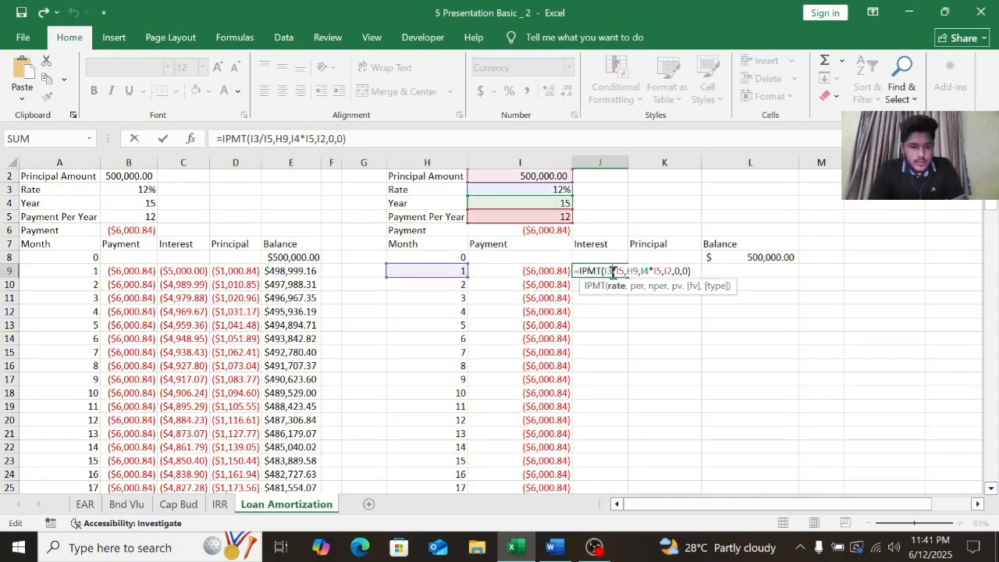
pyautogui.press('F4')
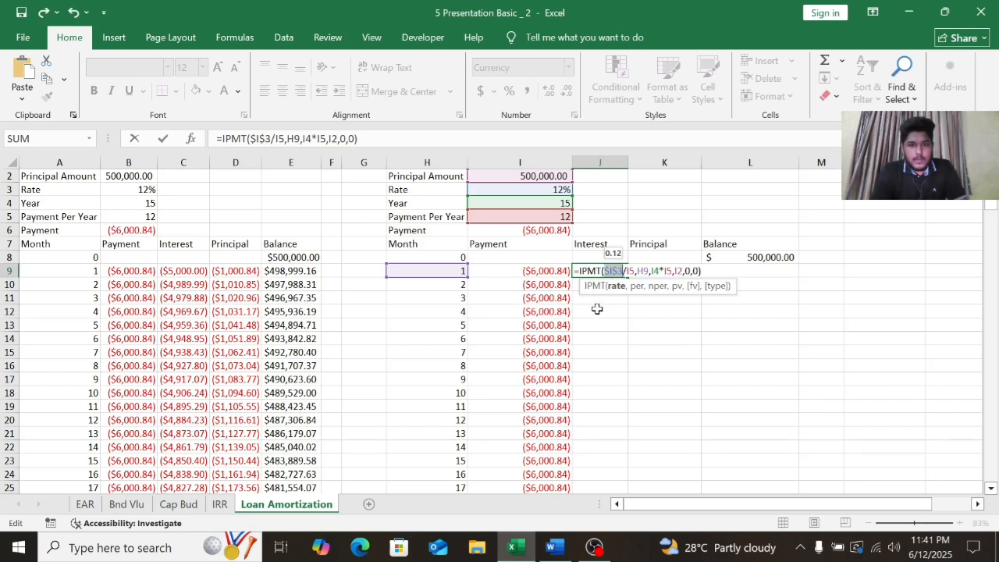
pyautogui.click(632, 271)
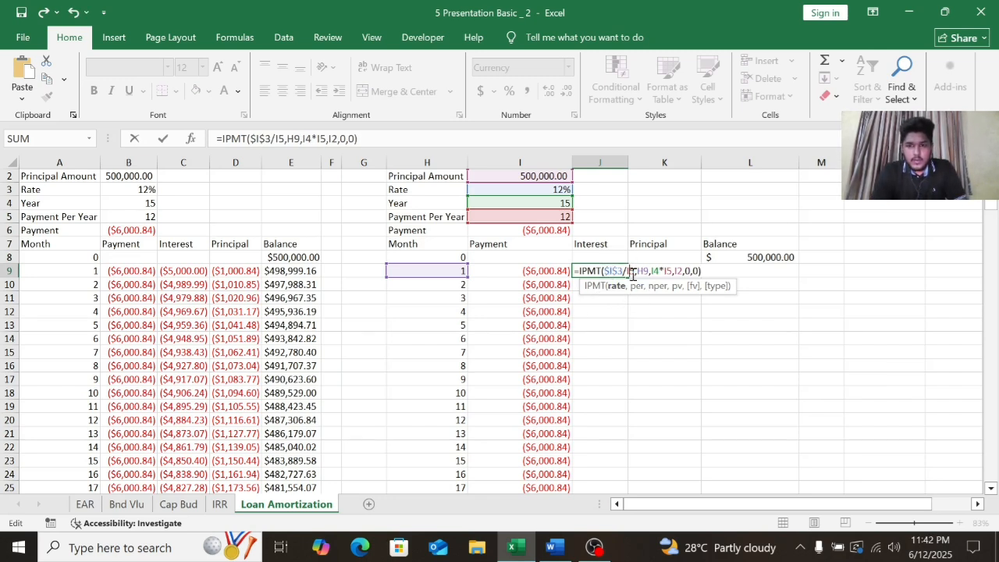
pyautogui.press('F4')
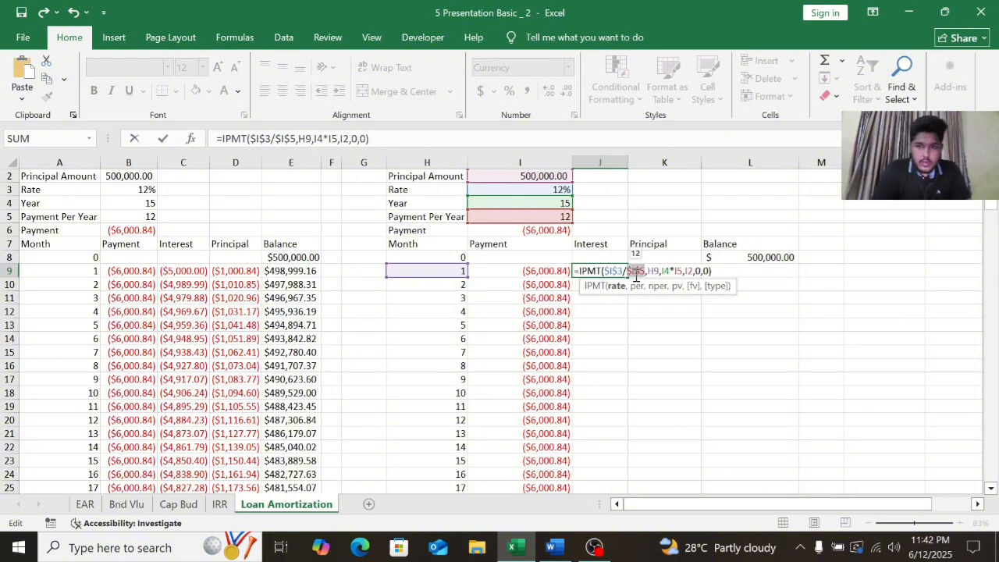
# Step: Make the J9 IPMT formula's number of periods $I$4*$I$5 and its present value $I$2, then enter the formula
pyautogui.click(665, 271)
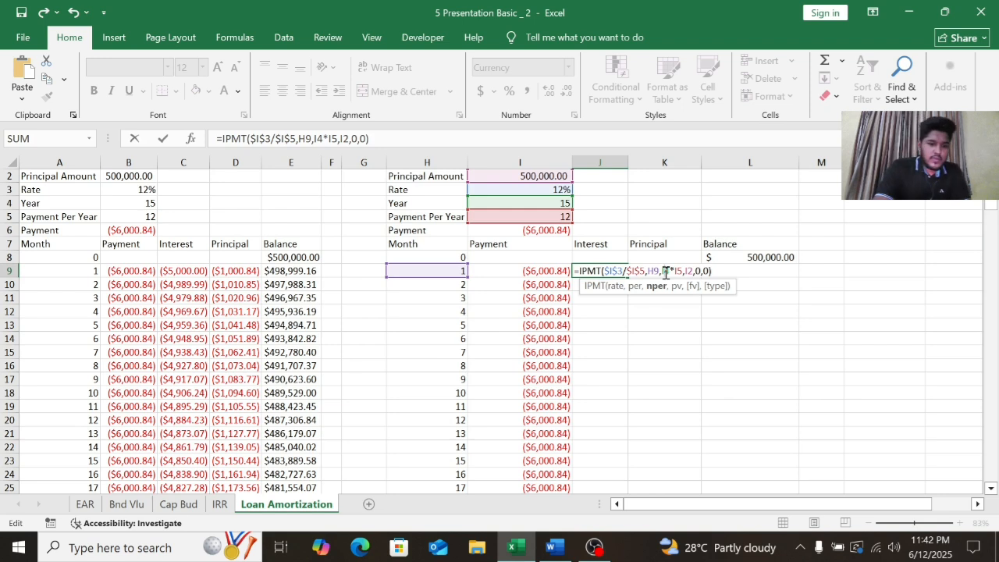
pyautogui.press('F4')
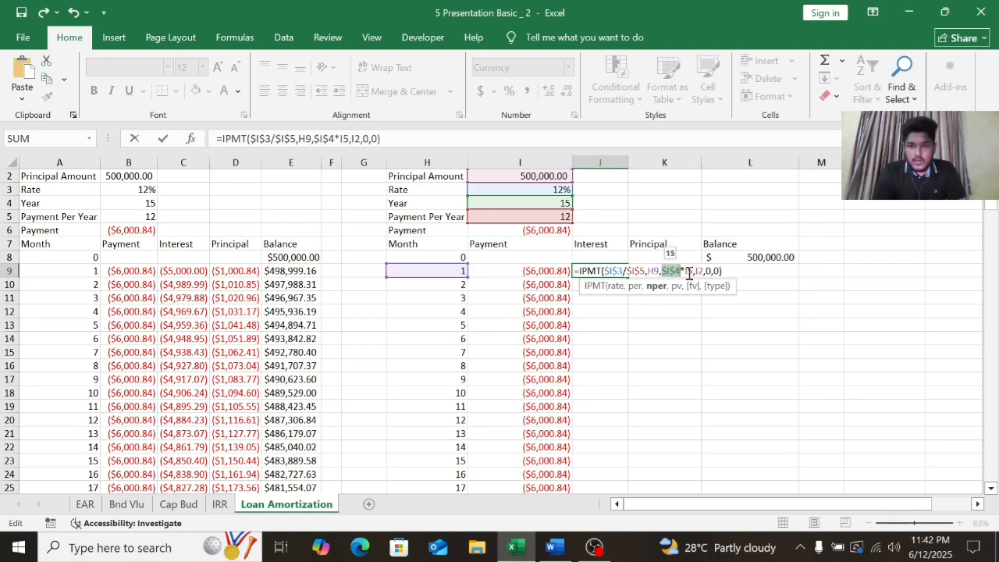
pyautogui.press('F4')
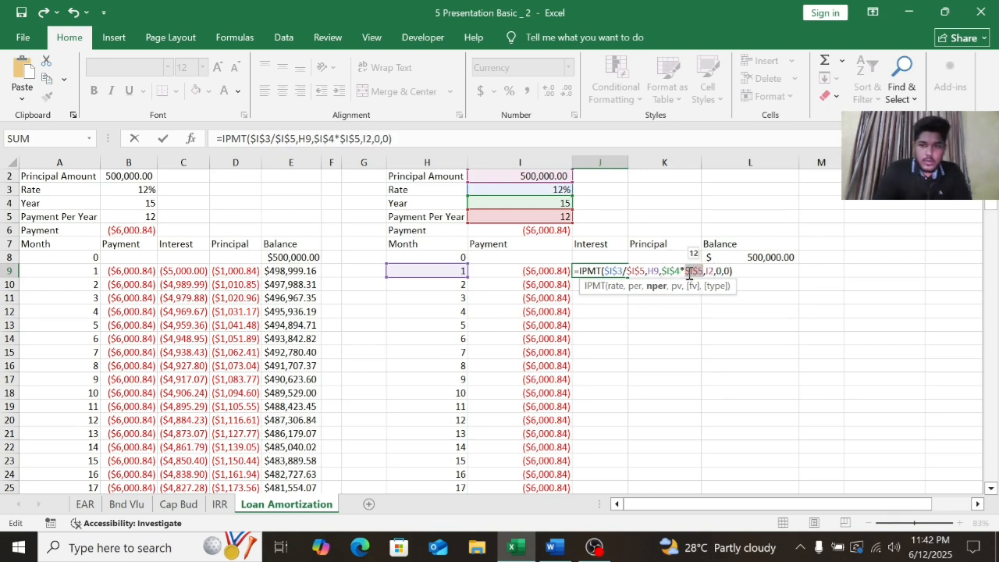
pyautogui.click(710, 271)
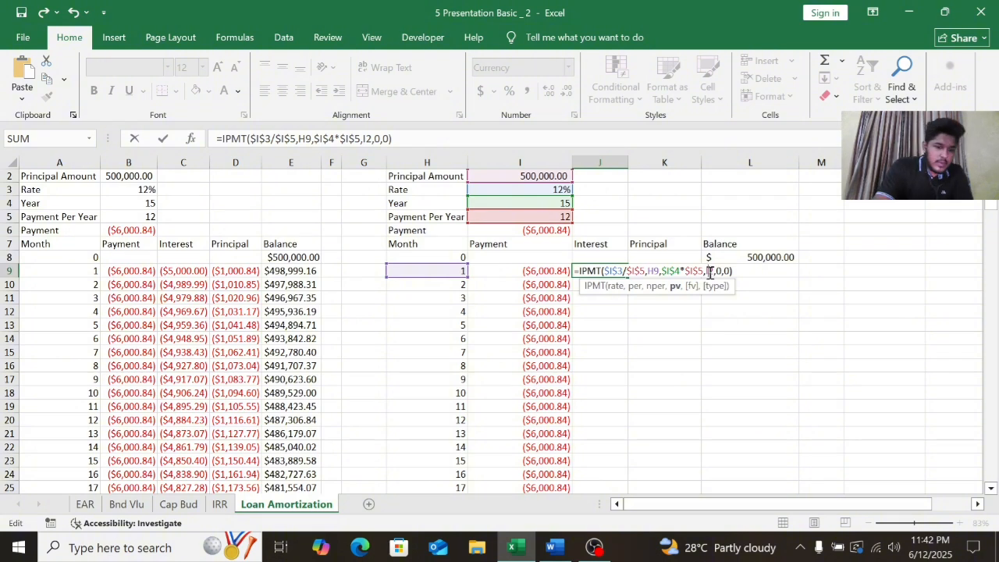
pyautogui.press('F4')
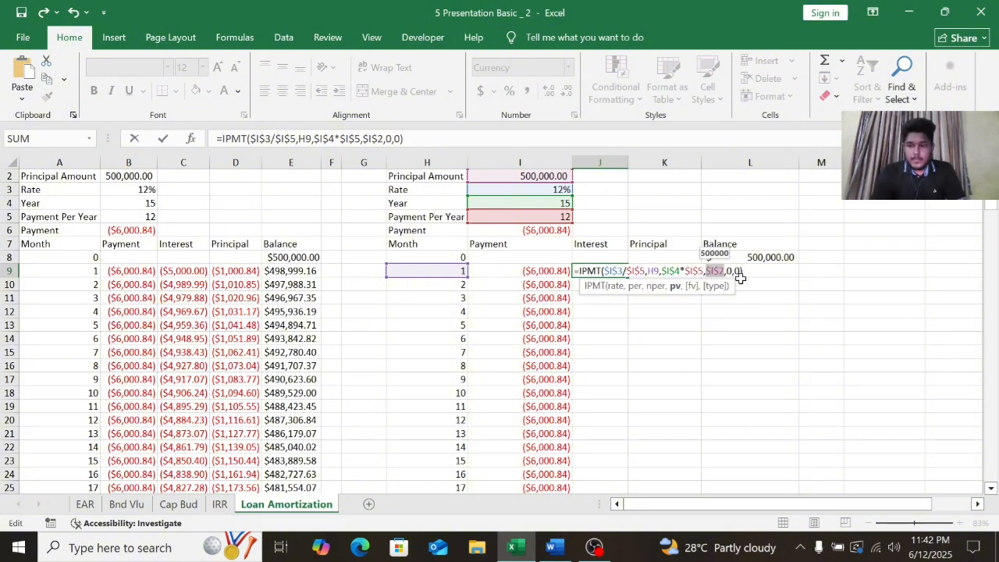
pyautogui.press('Return')
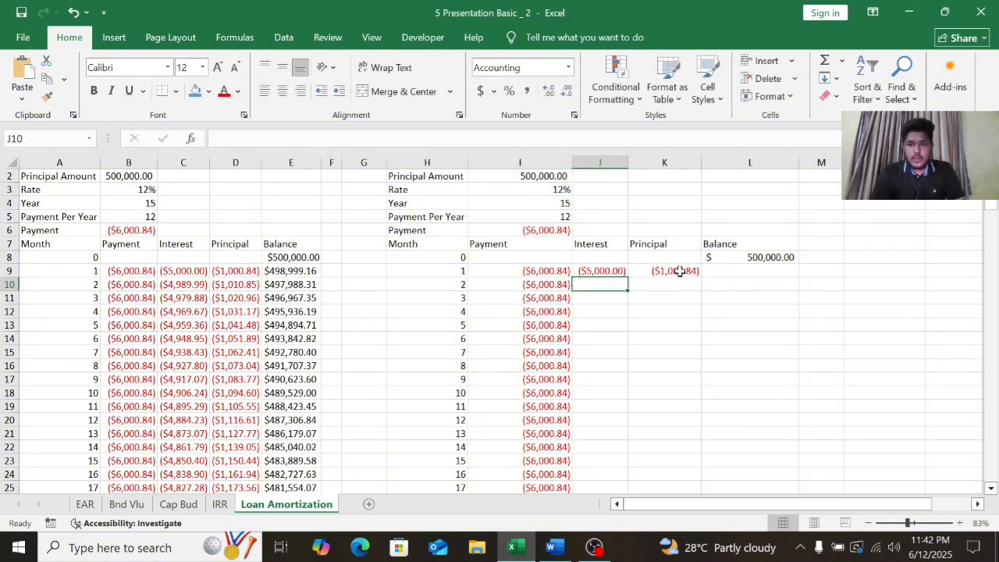
# Step: Make the rate references in the K9 PPMT formula absolute, as $I$3/$I$5
pyautogui.click(679, 308)
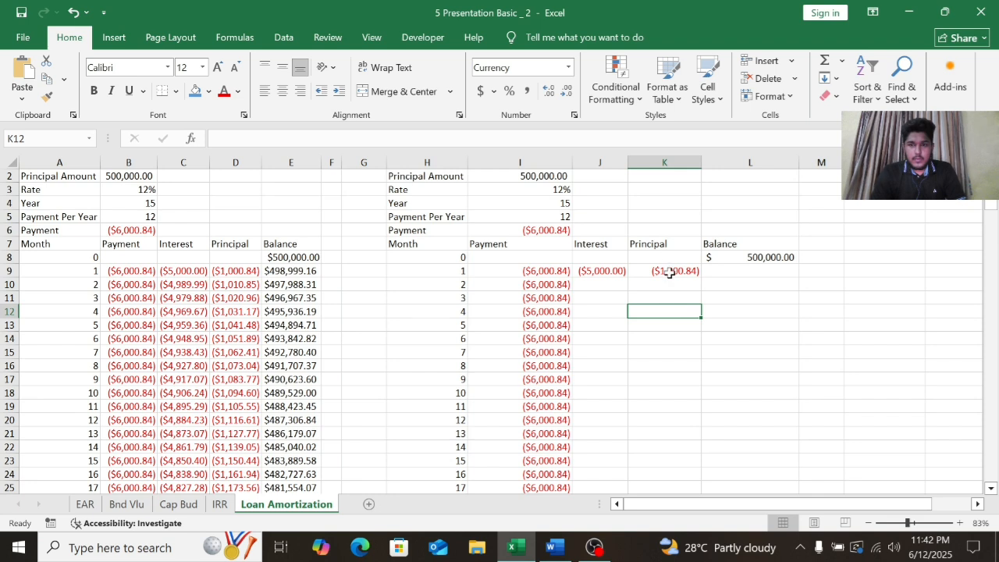
pyautogui.click(669, 273)
pyautogui.doubleClick(670, 273)
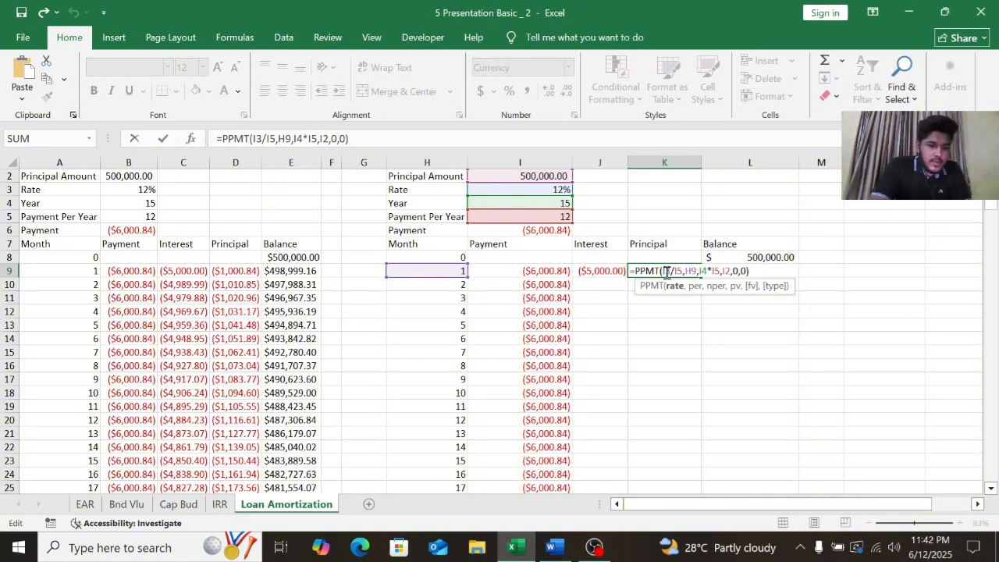
pyautogui.doubleClick(667, 271)
pyautogui.press('F4')
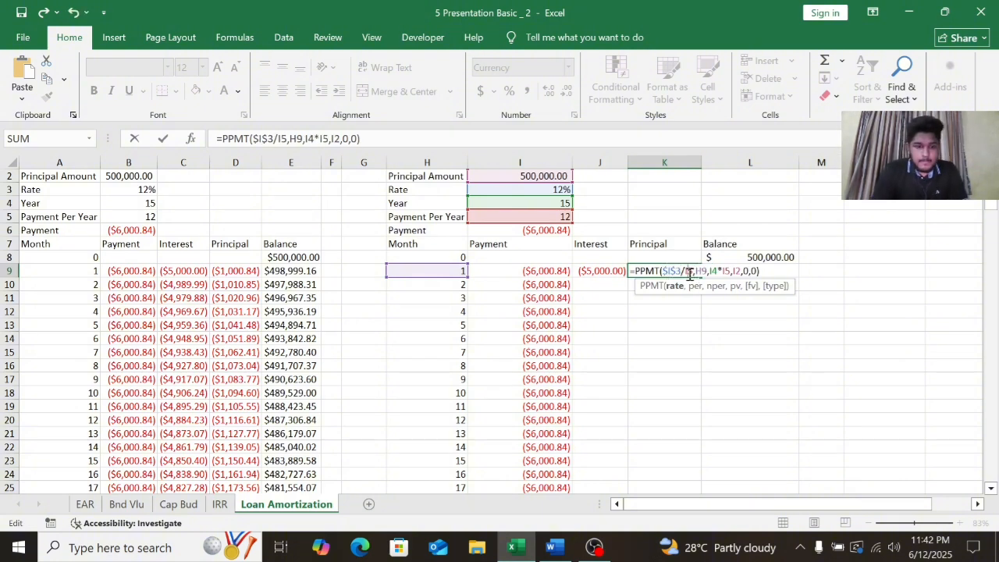
pyautogui.doubleClick(690, 271)
pyautogui.press('F4')
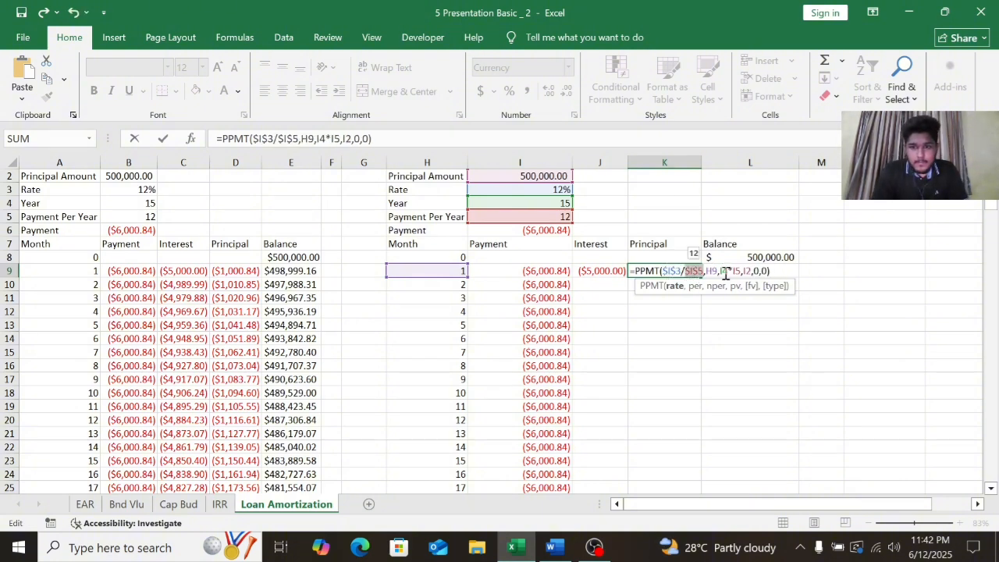
# Step: Make the K9 PPMT formula's number of periods $I$4*$I$5 and its present value $I$2, then enter the formula
pyautogui.doubleClick(725, 271)
pyautogui.press('F4')
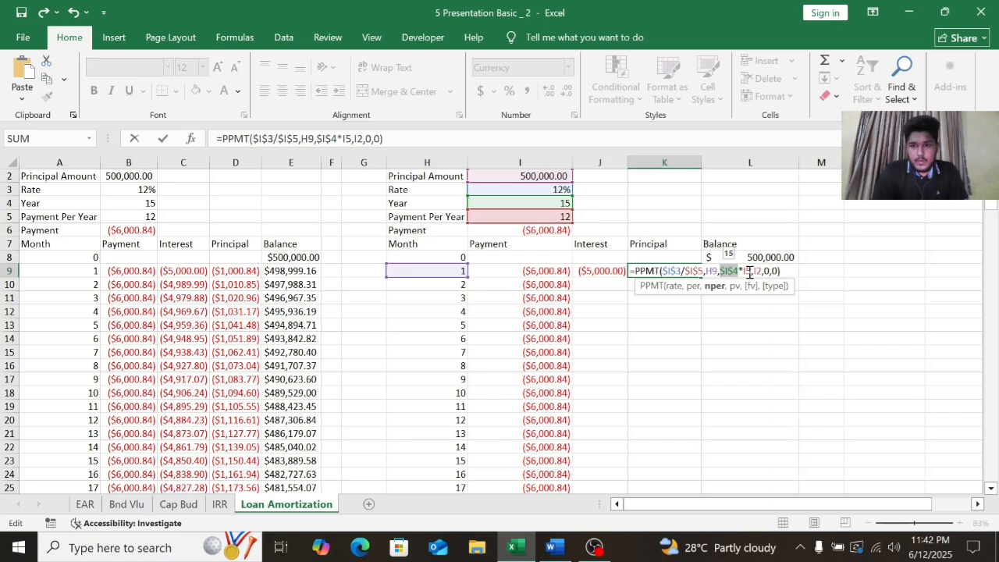
pyautogui.doubleClick(749, 271)
pyautogui.press('F4')
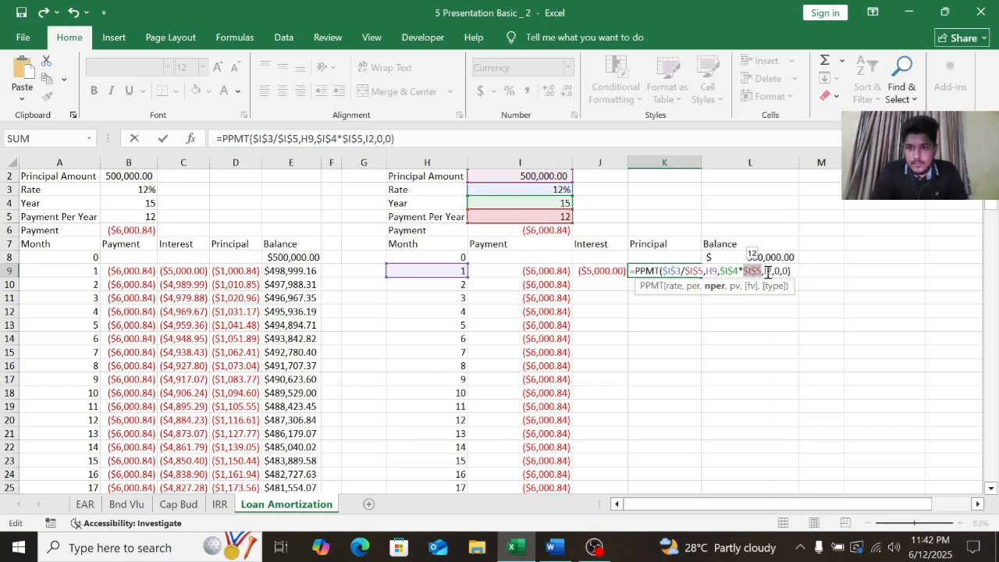
pyautogui.doubleClick(768, 272)
pyautogui.press('F4')
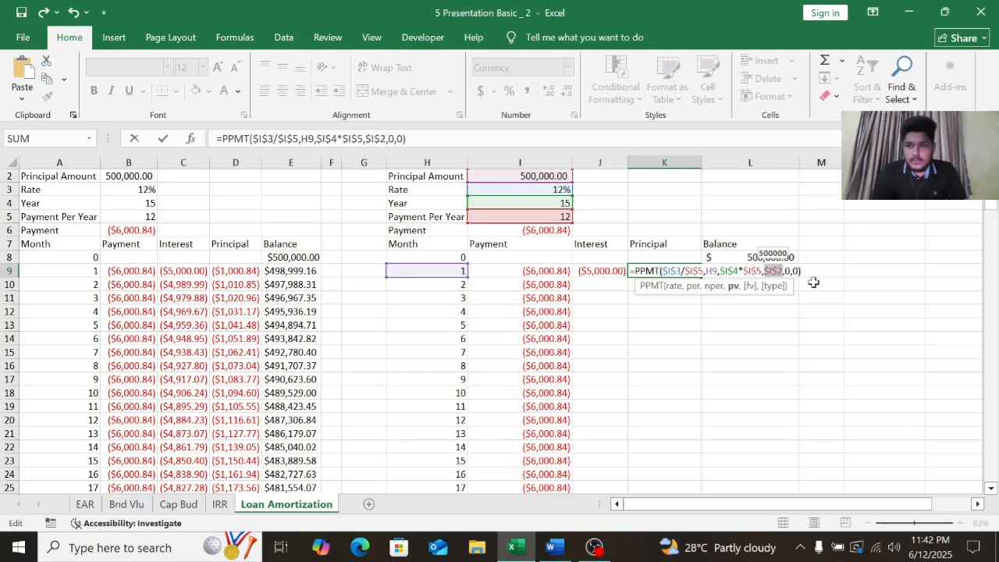
pyautogui.press('Return')
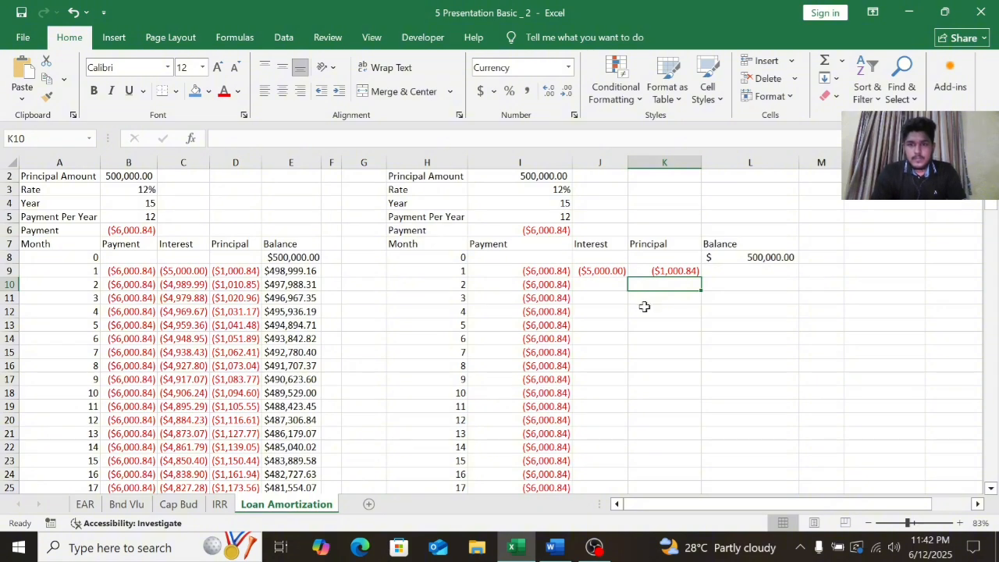
# Step: Fill the J9 interest formula down the Interest column to month 180 in row 188
pyautogui.click(613, 270)
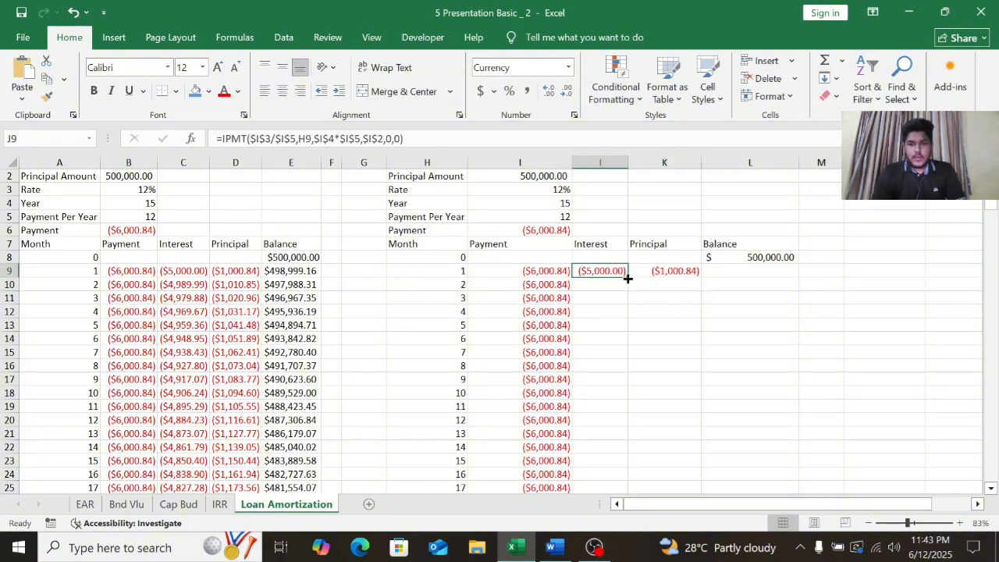
pyautogui.moveTo(627, 277); pyautogui.dragTo(644, 446)
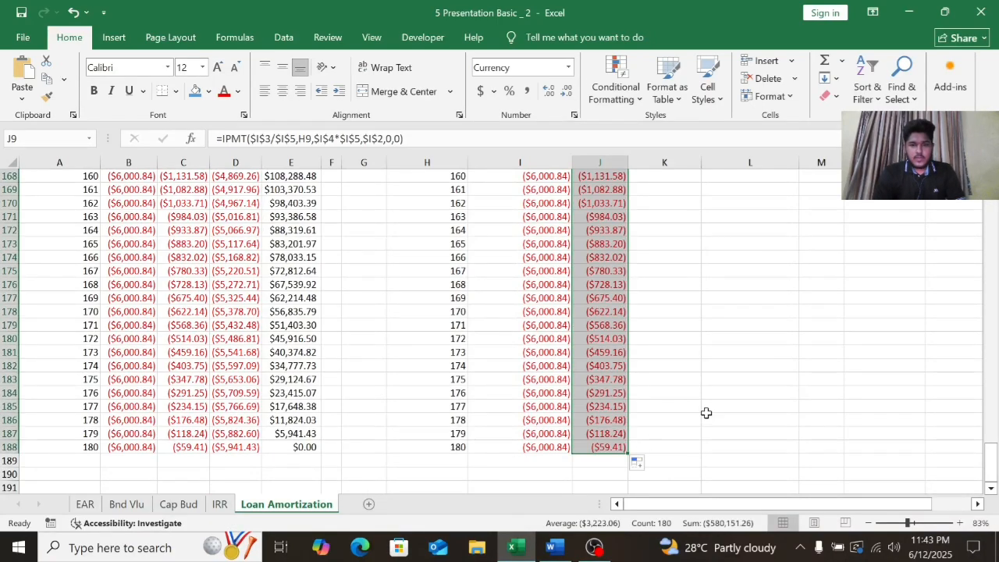
pyautogui.scroll(20, 705, 412)
pyautogui.scroll(20, 705, 413)
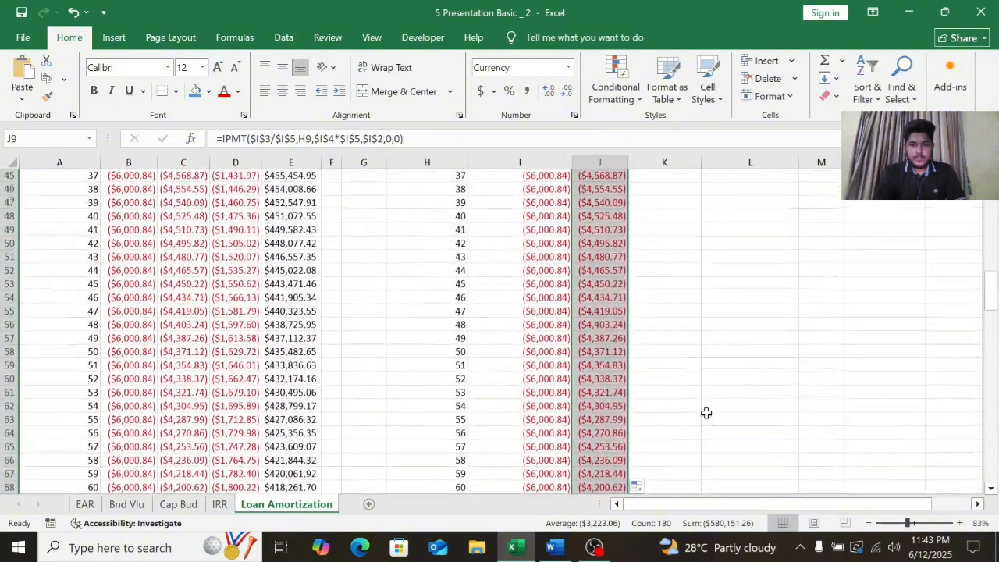
# Step: Fill the K9 principal formula down the Principal column to month 180 in row 188
pyautogui.click(683, 286)
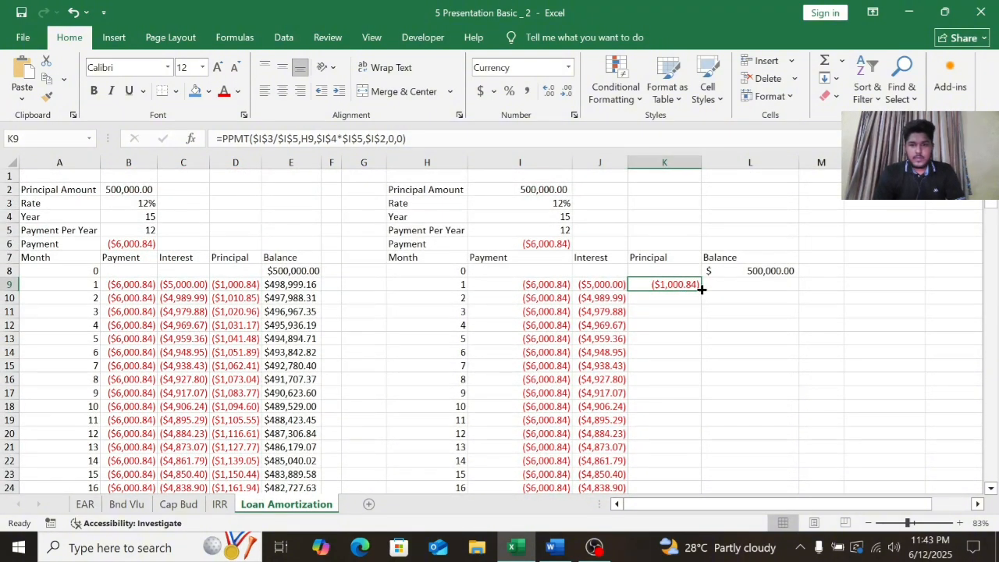
pyautogui.moveTo(702, 288); pyautogui.dragTo(680, 285)
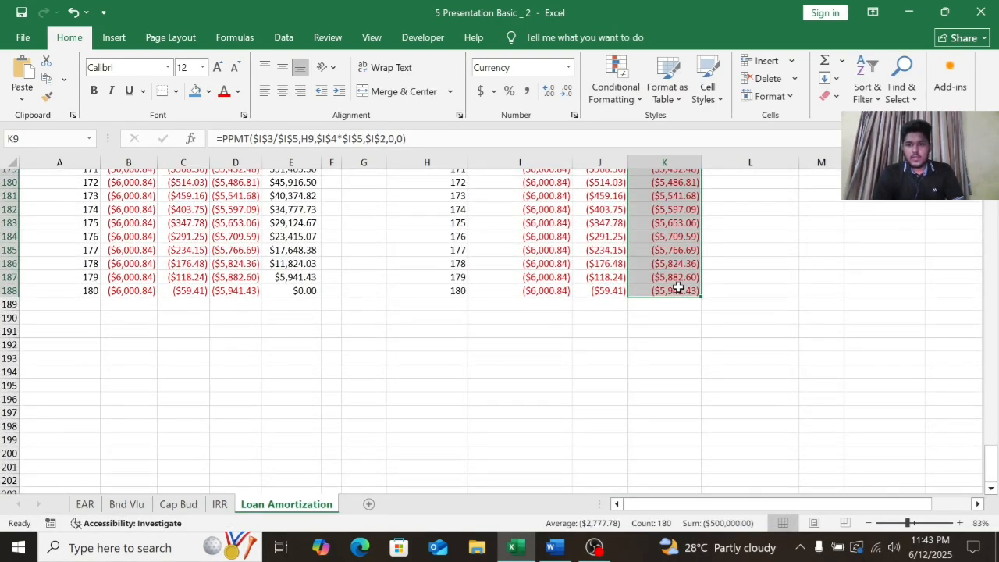
pyautogui.scroll(20, 678, 287)
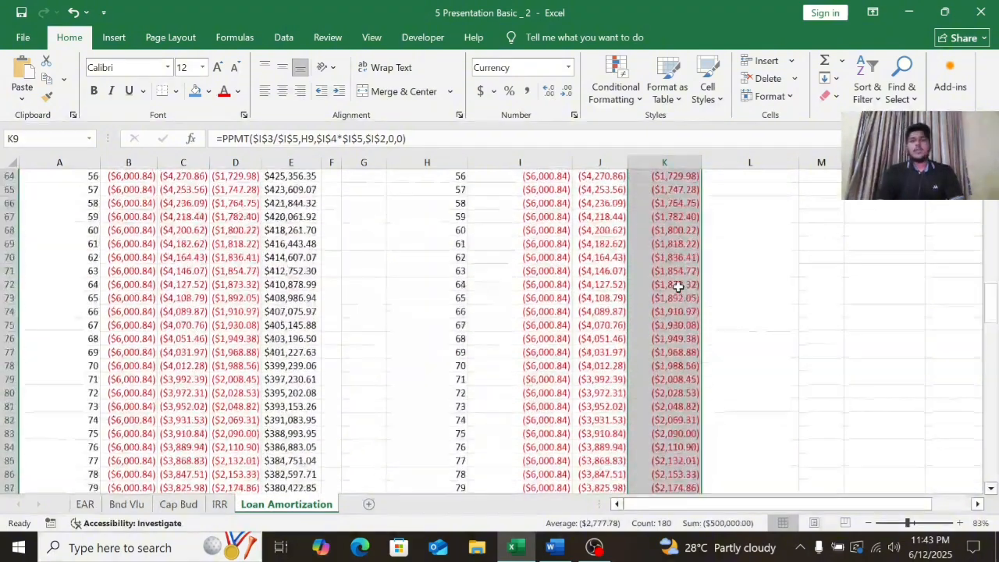
pyautogui.scroll(20, 678, 287)
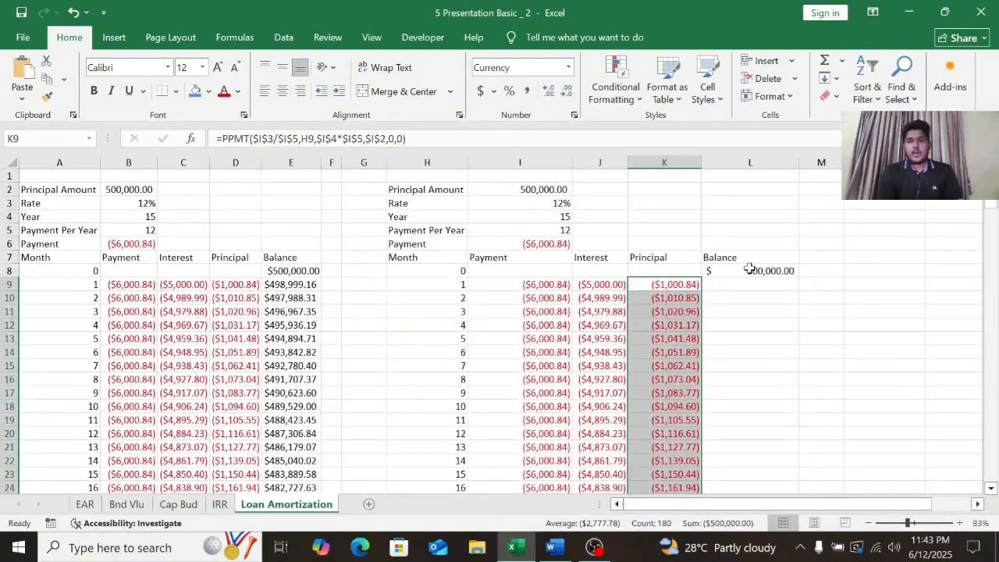
# Step: Enter the first month's balance in L9 with the formula =L8+K9
pyautogui.click(747, 285)
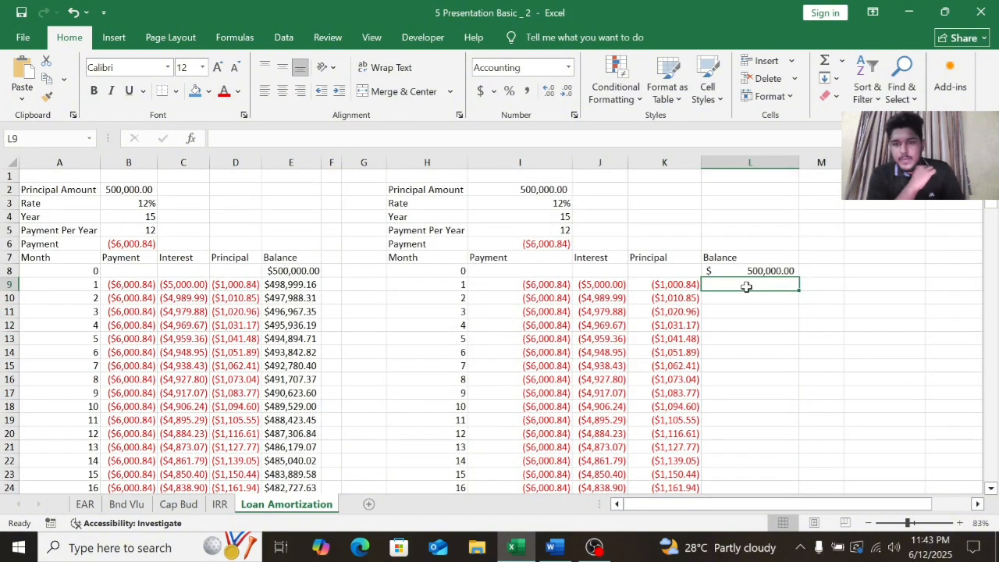
pyautogui.write('=')
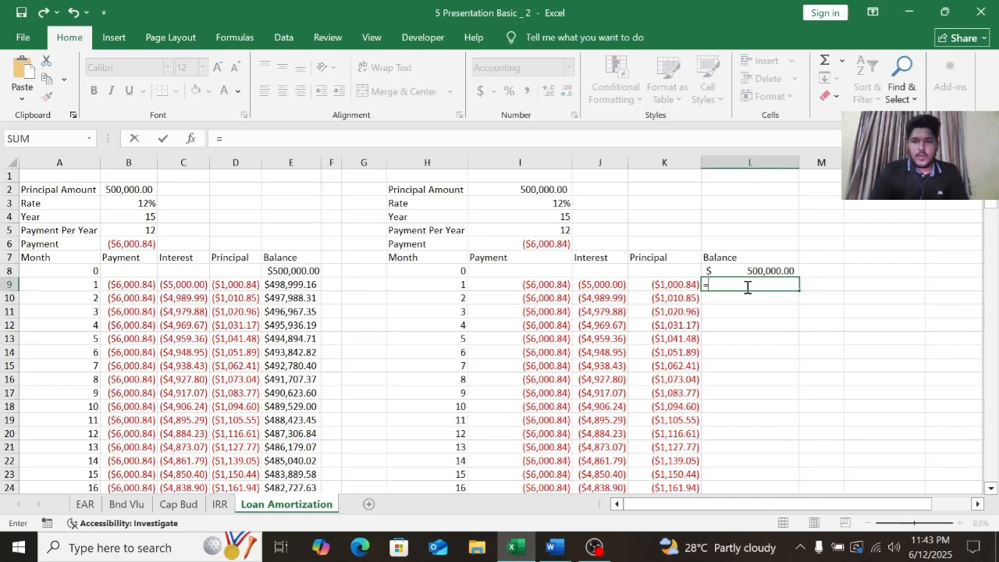
pyautogui.click(775, 271)
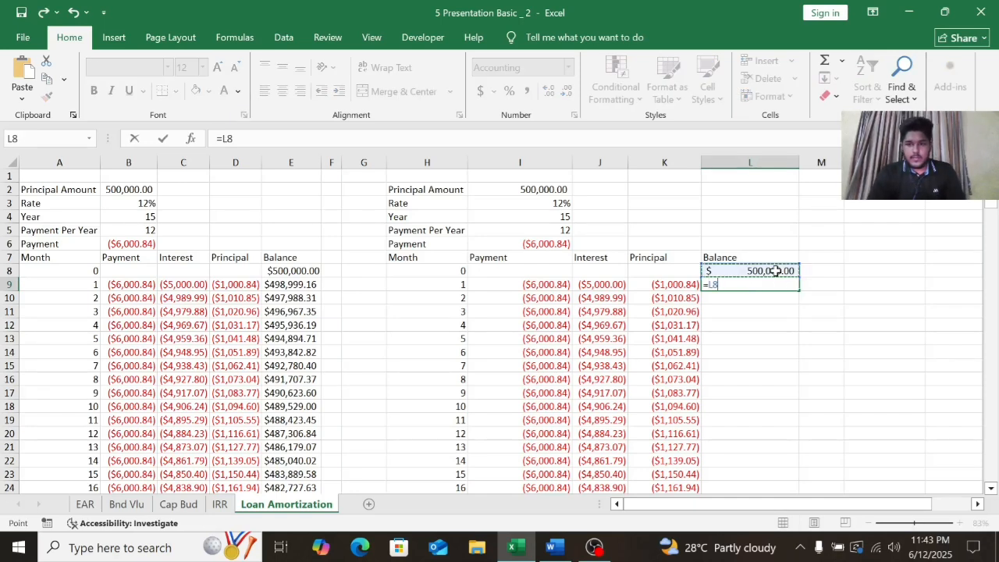
pyautogui.write('-')
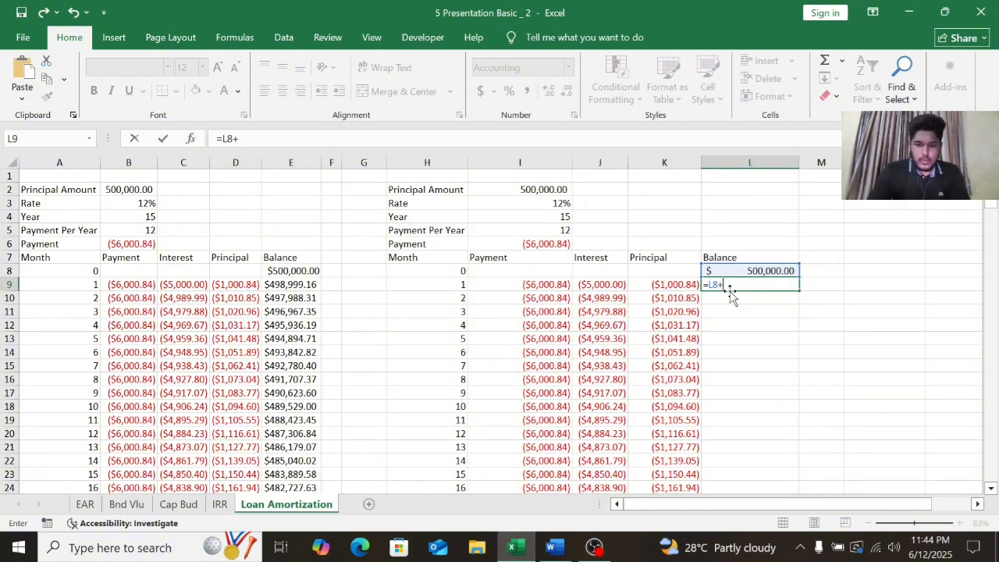
pyautogui.click(685, 287)
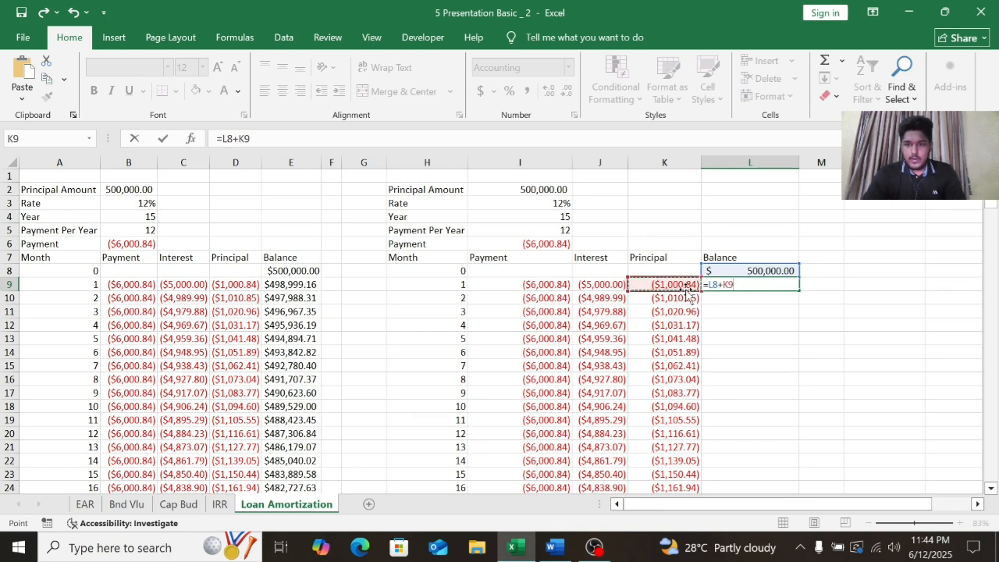
pyautogui.press('Return')
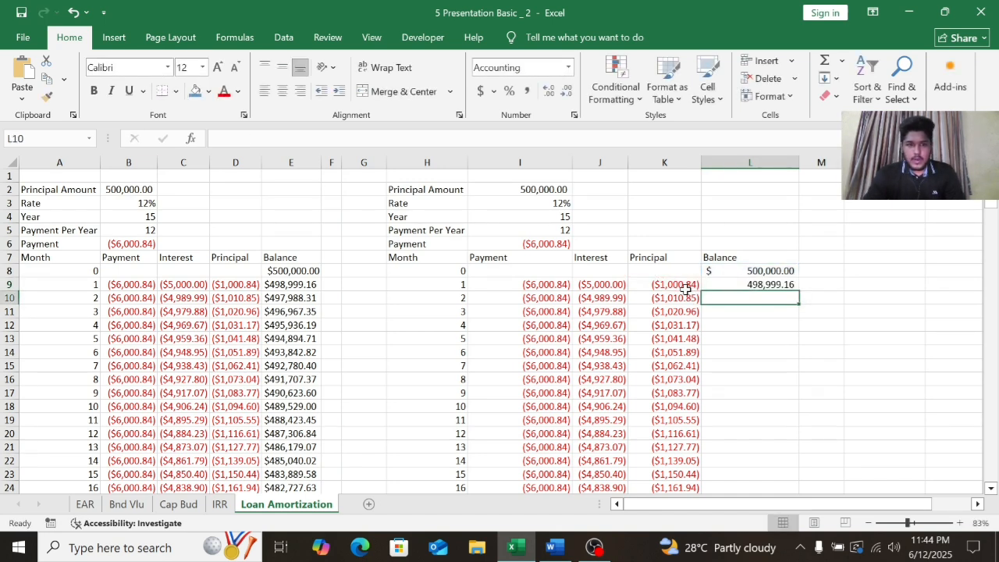
# Step: Fill the L9 balance formula down the Balance column to month 180 in row 188
pyautogui.click(738, 286)
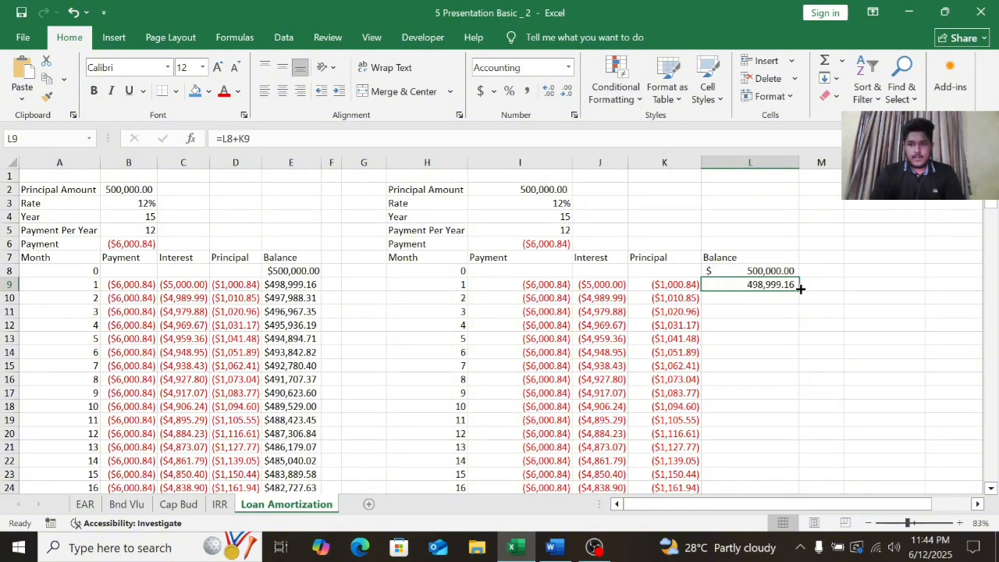
pyautogui.moveTo(800, 288); pyautogui.dragTo(759, 265)
pyautogui.click(769, 338)
# Step: Look over both amortization schedules from month 180 back to the first months, comparing their columns
pyautogui.scroll(3, 770, 341)
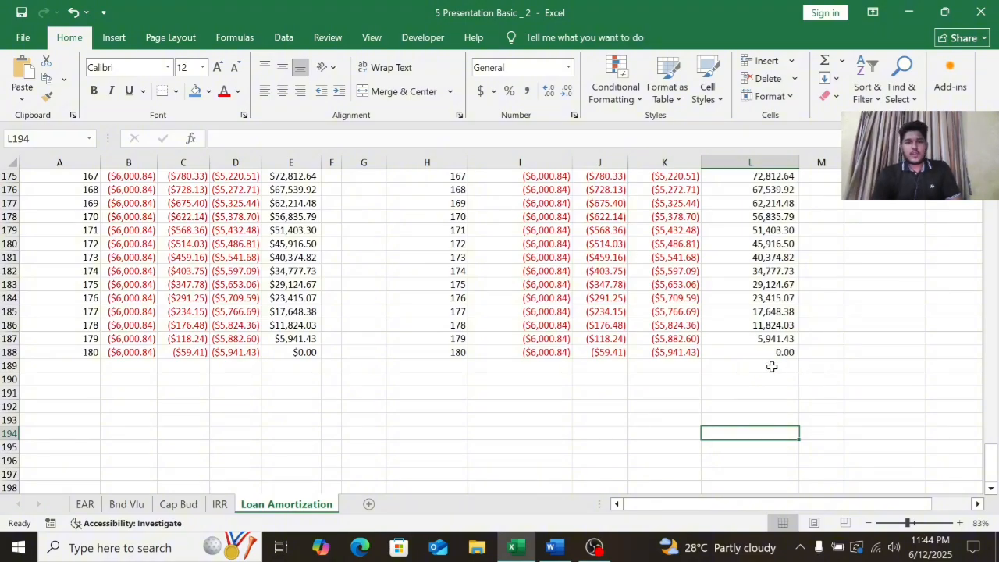
pyautogui.scroll(14, 772, 365)
pyautogui.scroll(20, 771, 365)
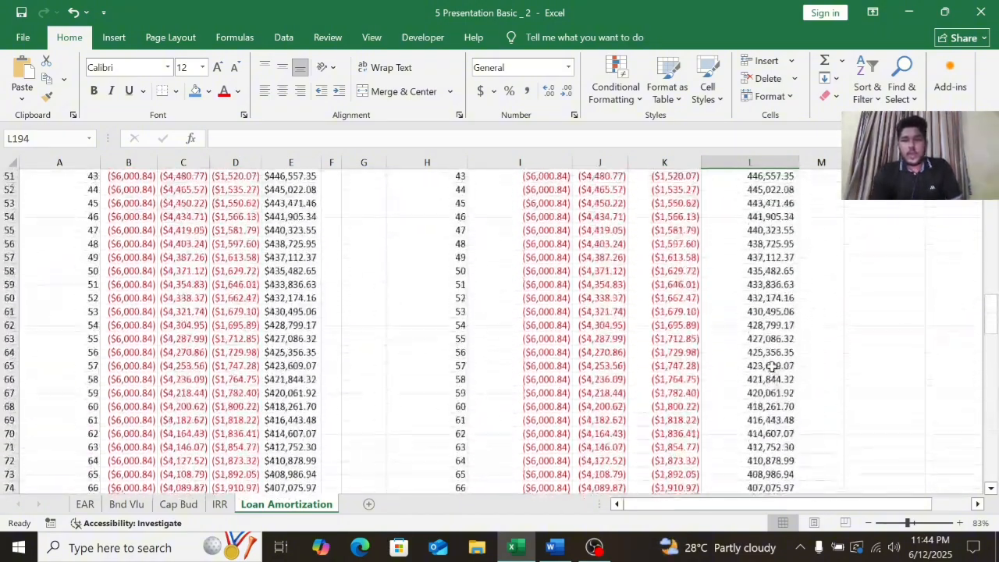
pyautogui.keyDown('ctrl'); pyautogui.scroll(-5, 610, 316); pyautogui.keyUp('ctrl')
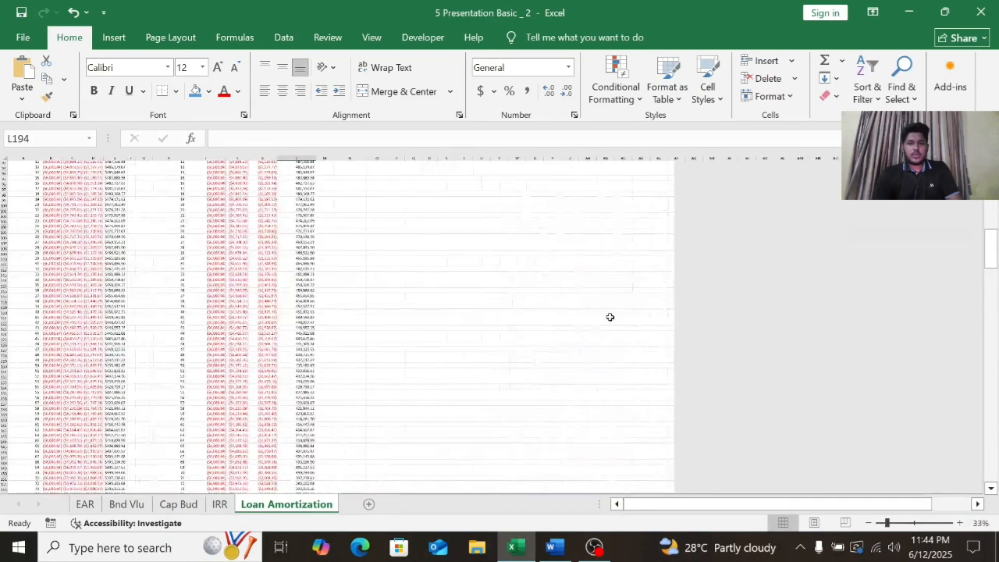
pyautogui.click(611, 315)
pyautogui.scroll(-20, 338, 373)
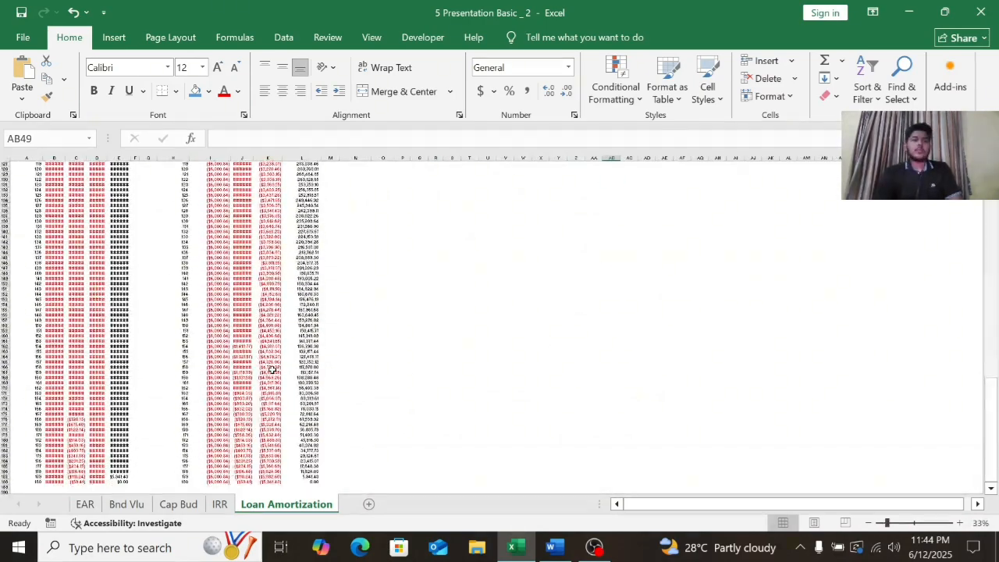
pyautogui.scroll(20, 272, 369)
pyautogui.keyDown('ctrl'); pyautogui.scroll(2, 271, 369); pyautogui.keyUp('ctrl')
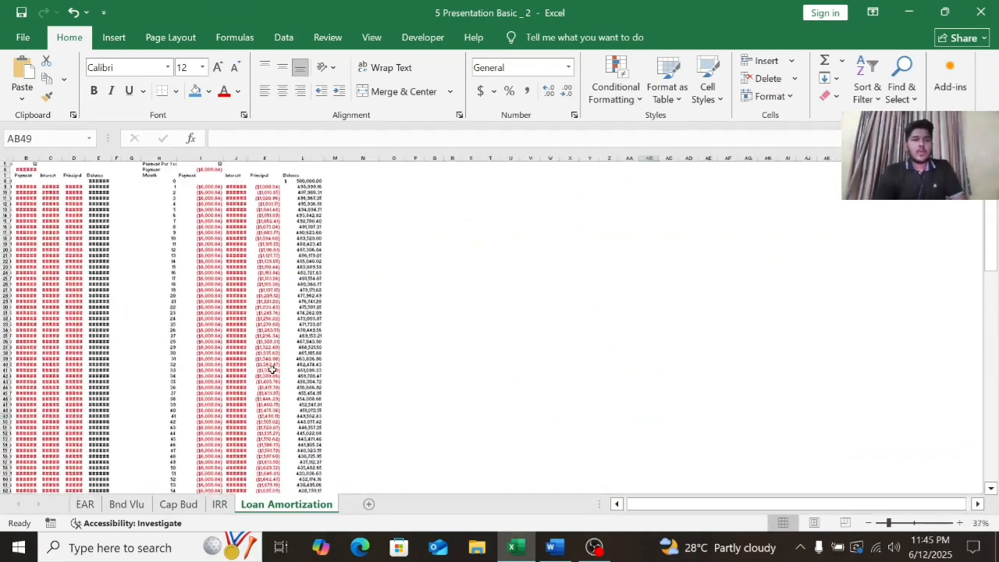
pyautogui.keyDown('ctrl'); pyautogui.scroll(4, 271, 369); pyautogui.keyUp('ctrl')
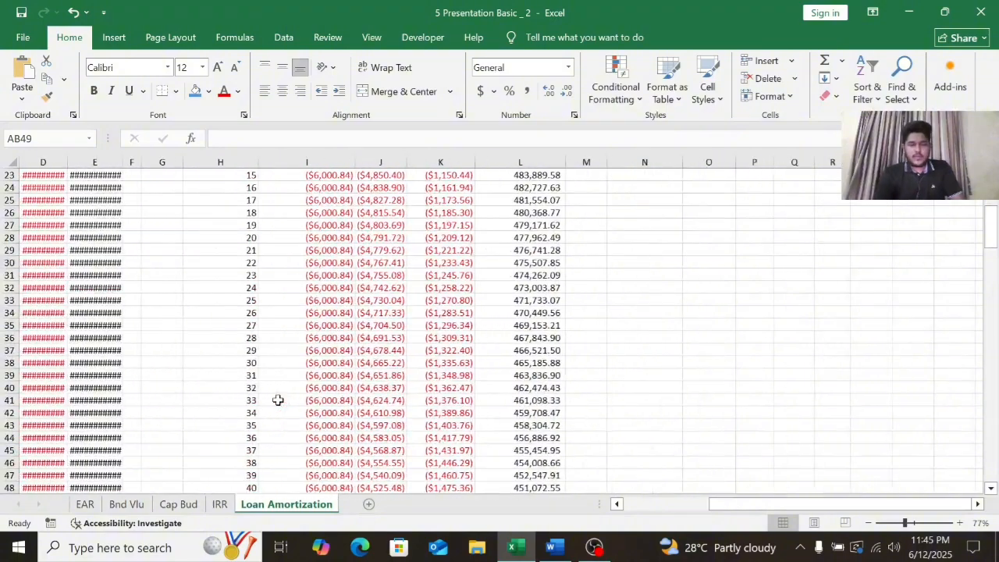
pyautogui.keyDown('ctrl'); pyautogui.scroll(2, 496, 300); pyautogui.keyUp('ctrl')
pyautogui.scroll(6, 496, 300)
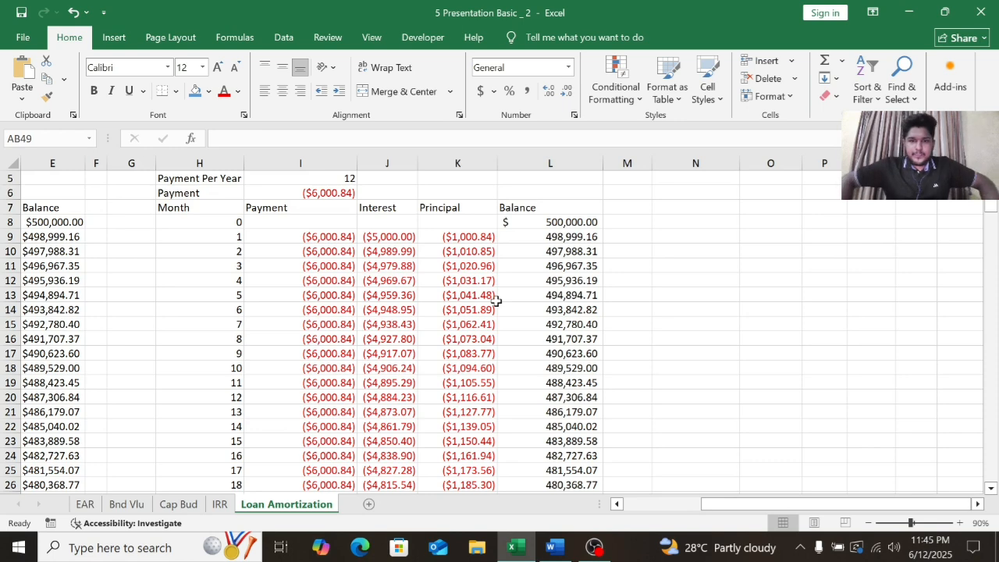
# Step: Apply the dollar accounting format to the second schedule's balances in L9:L188
pyautogui.click(570, 241)
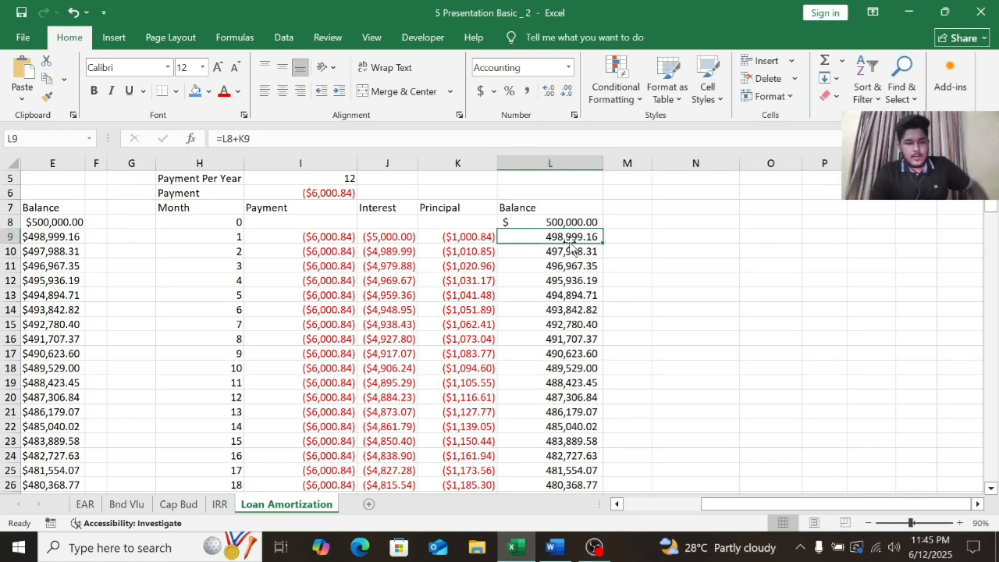
pyautogui.hotkey('ctrl', 'shift', 'Down')
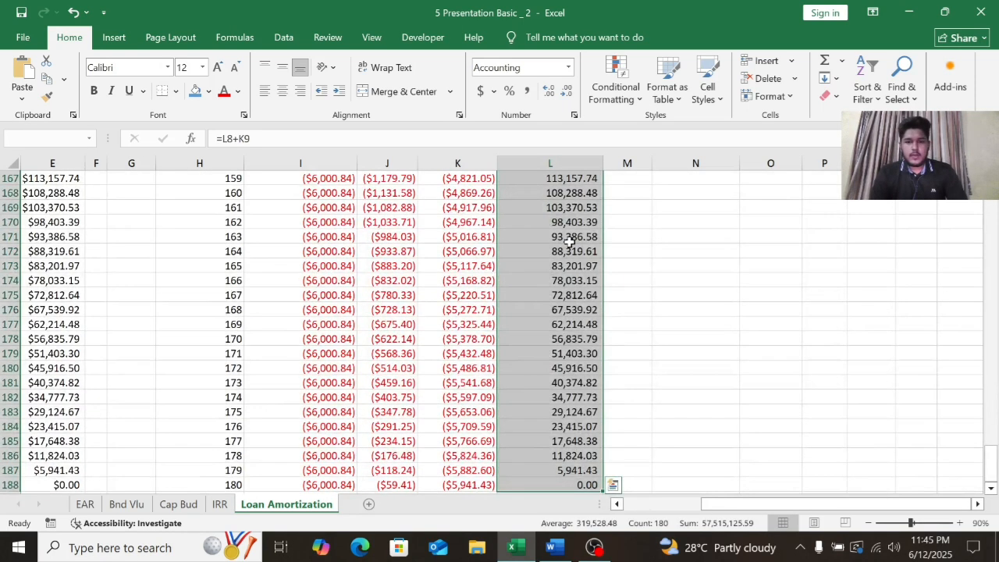
pyautogui.click(493, 91)
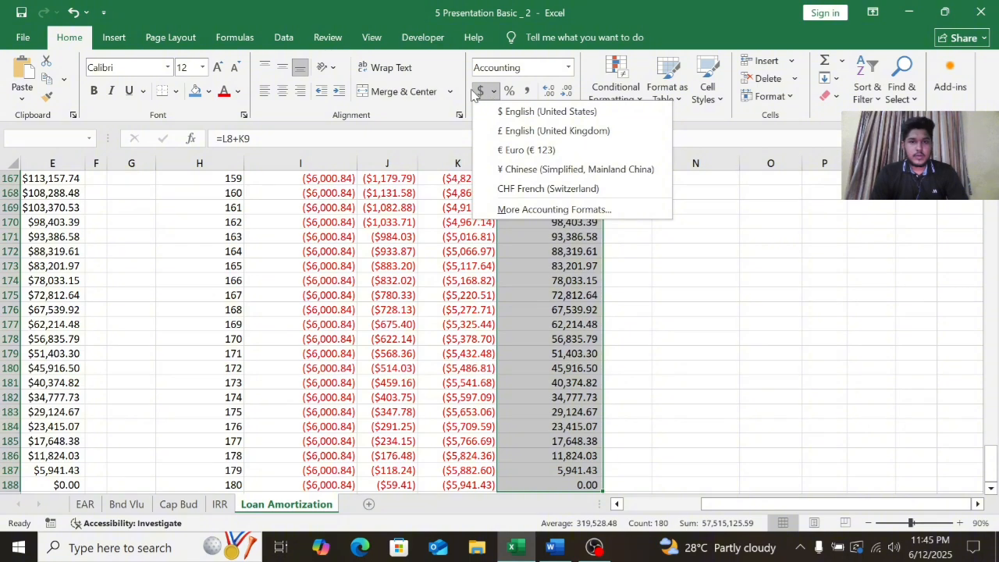
pyautogui.click(475, 92)
pyautogui.scroll(20, 786, 252)
pyautogui.click(696, 332)
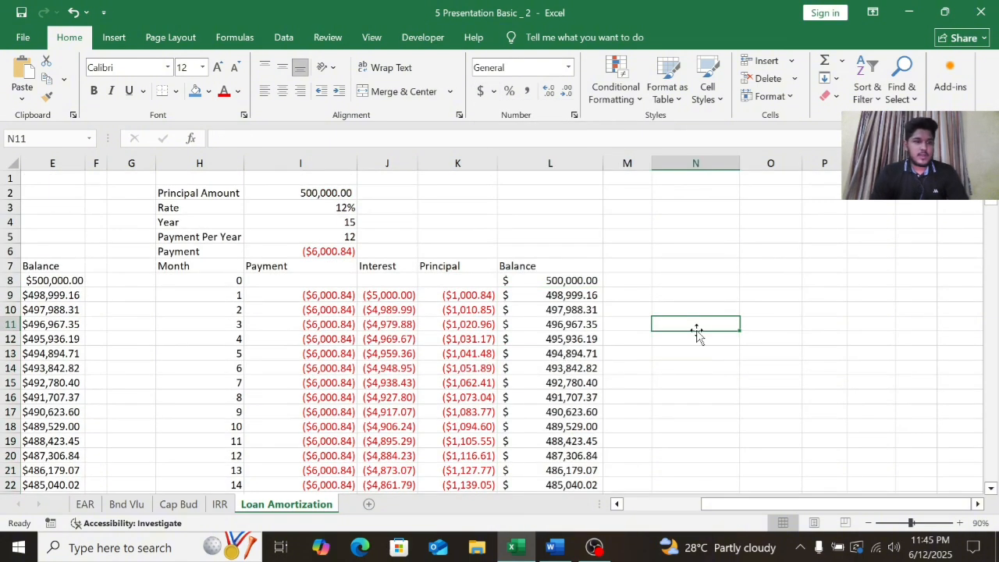
pyautogui.scroll(-3, 514, 385)
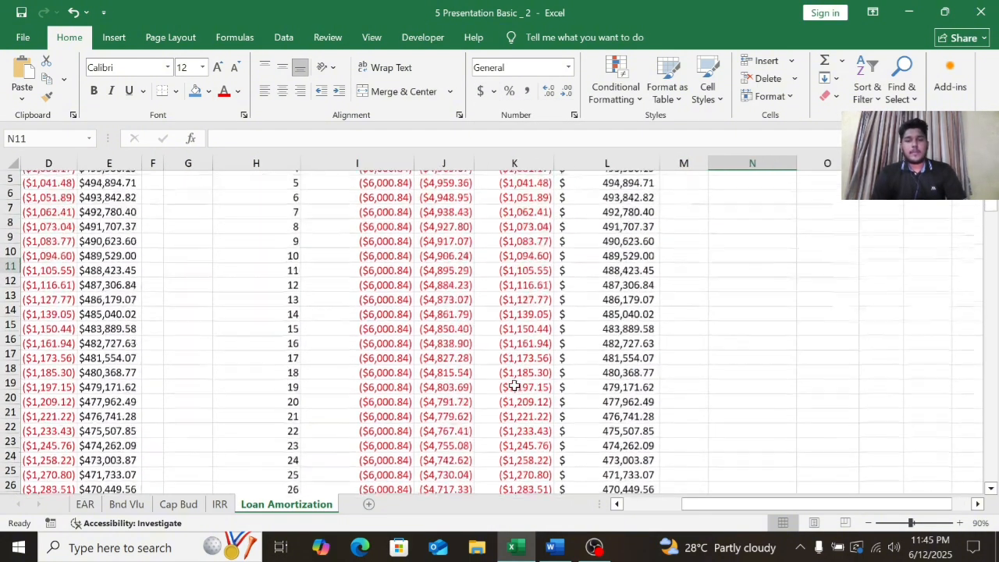
pyautogui.scroll(-3, 514, 385)
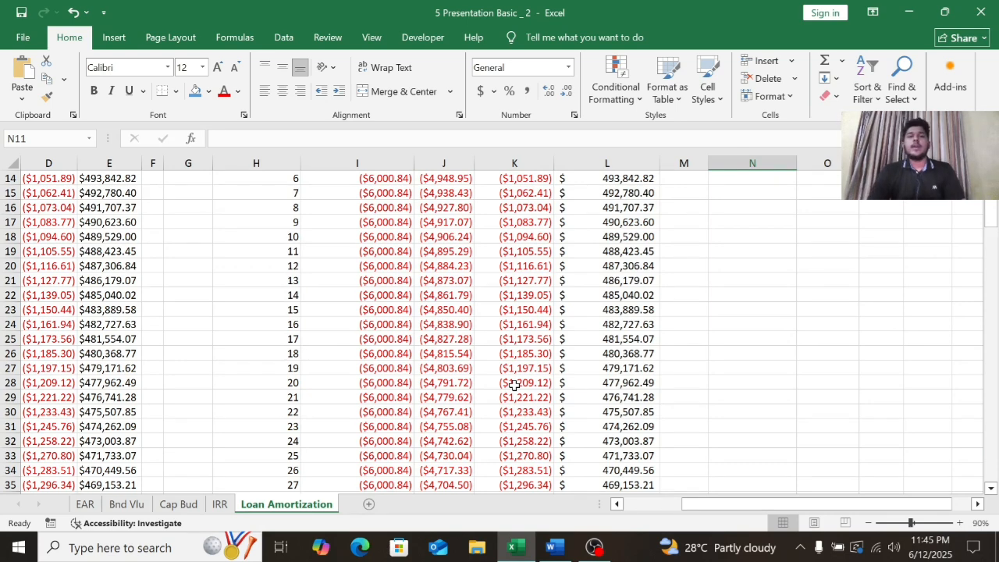